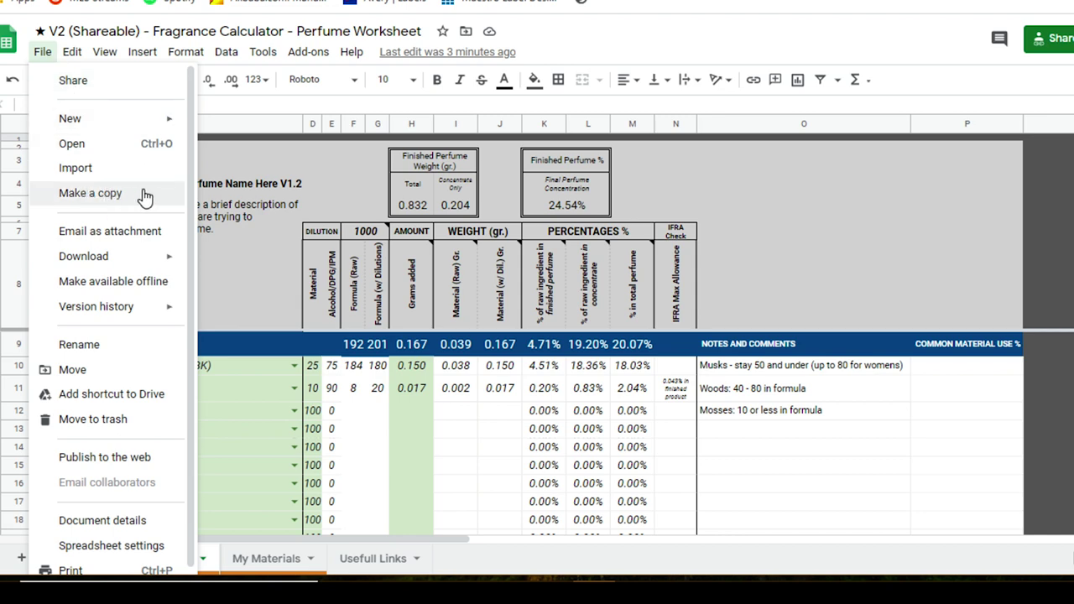
Open the File menu and close it again without choosing anything.
{"action": "left_click", "coordinate": [807, 253]}
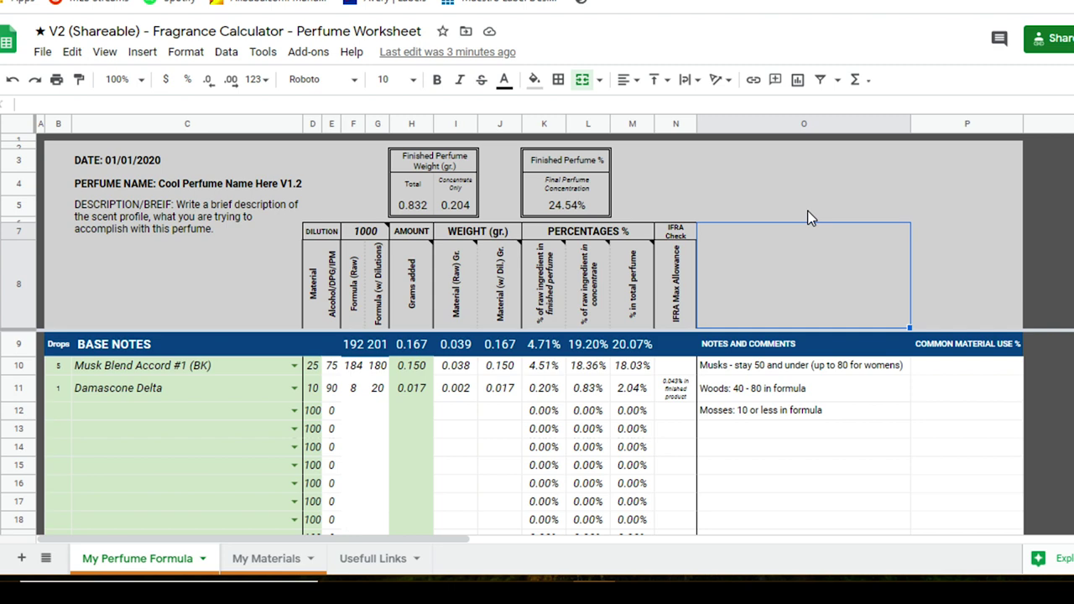
{"action": "mouse_move", "coordinate": [541, 327]}
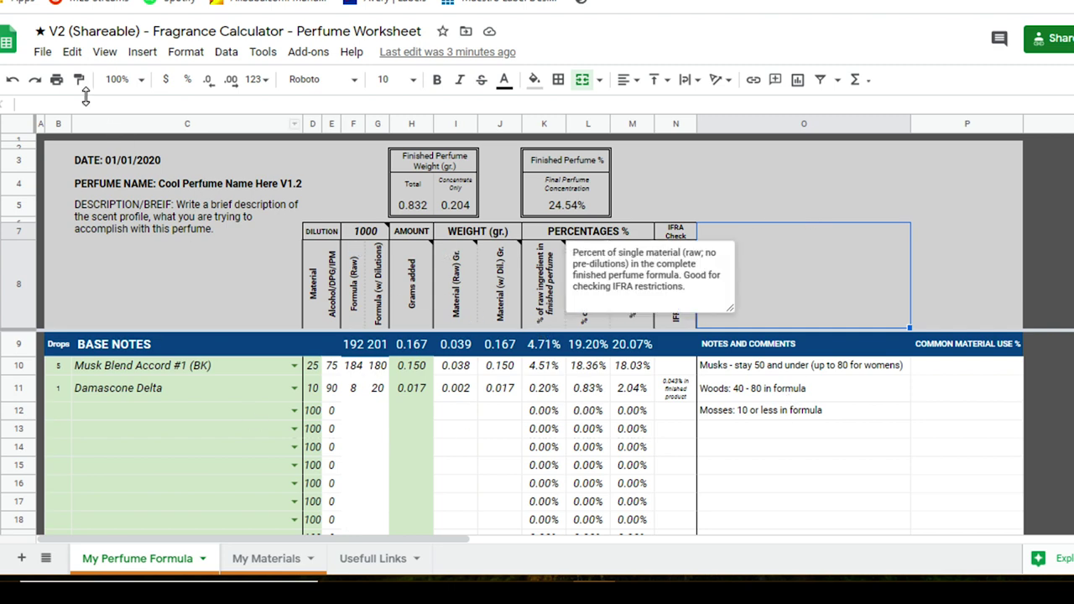
{"action": "left_click", "coordinate": [42, 52]}
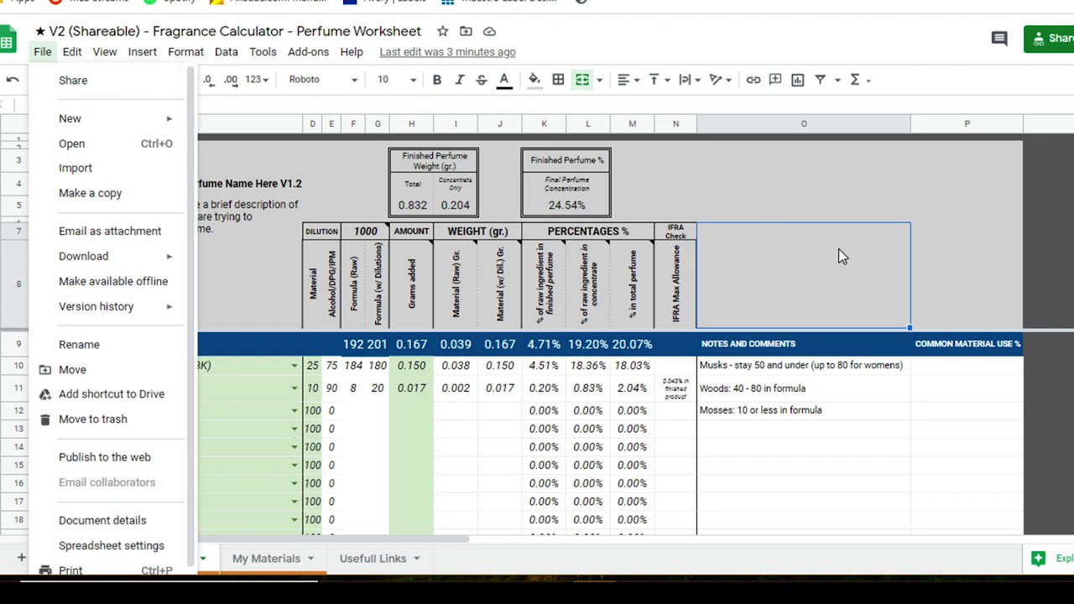
{"action": "left_click", "coordinate": [878, 212]}
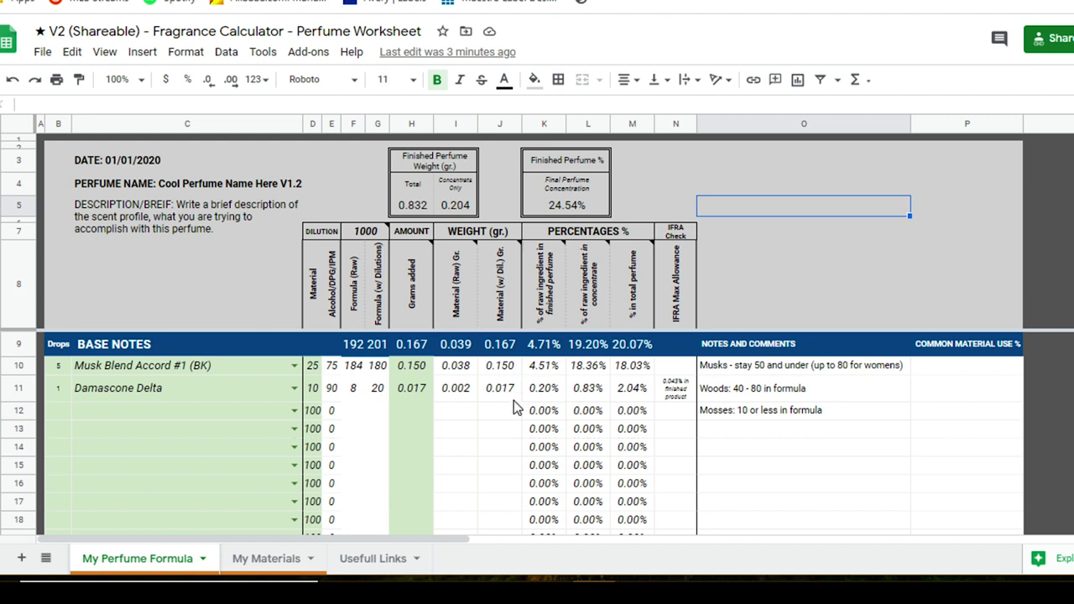
Scroll up and down the perfume worksheet to review its layout.
{"action": "scroll", "coordinate": [514, 400], "scroll_direction": "down", "scroll_amount": 5}
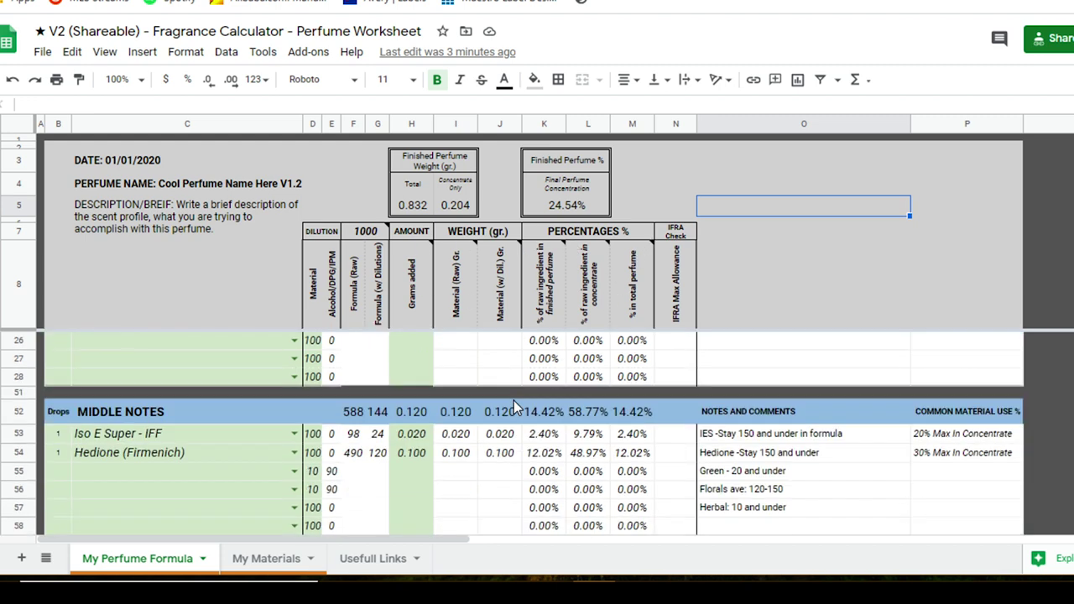
{"action": "scroll", "coordinate": [492, 420], "scroll_direction": "down", "scroll_amount": 10}
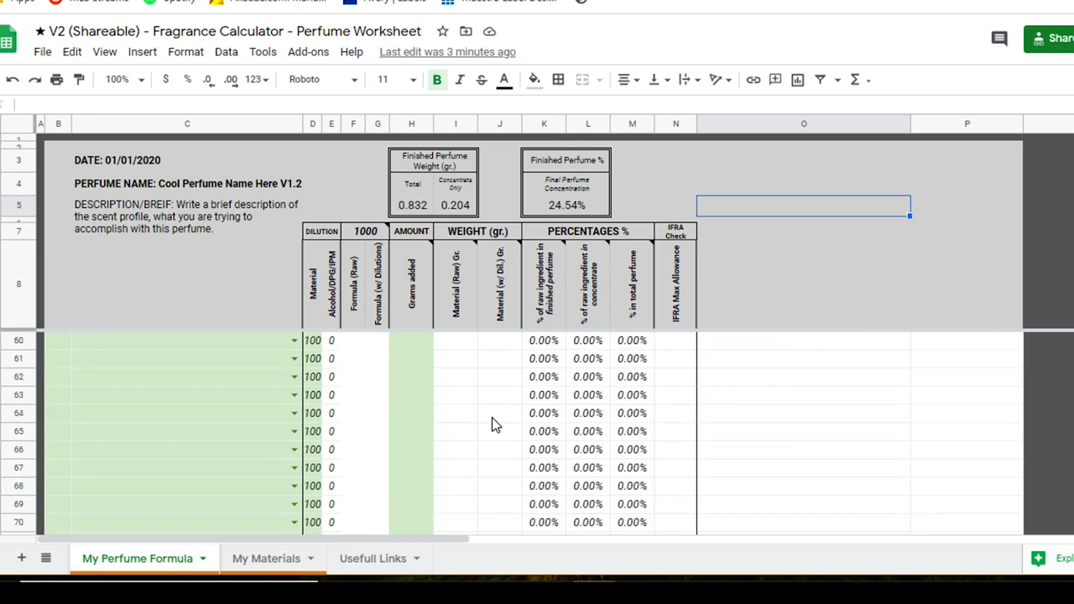
{"action": "scroll", "coordinate": [491, 424], "scroll_direction": "down", "scroll_amount": 5}
{"action": "scroll", "coordinate": [491, 423], "scroll_direction": "up", "scroll_amount": 15}
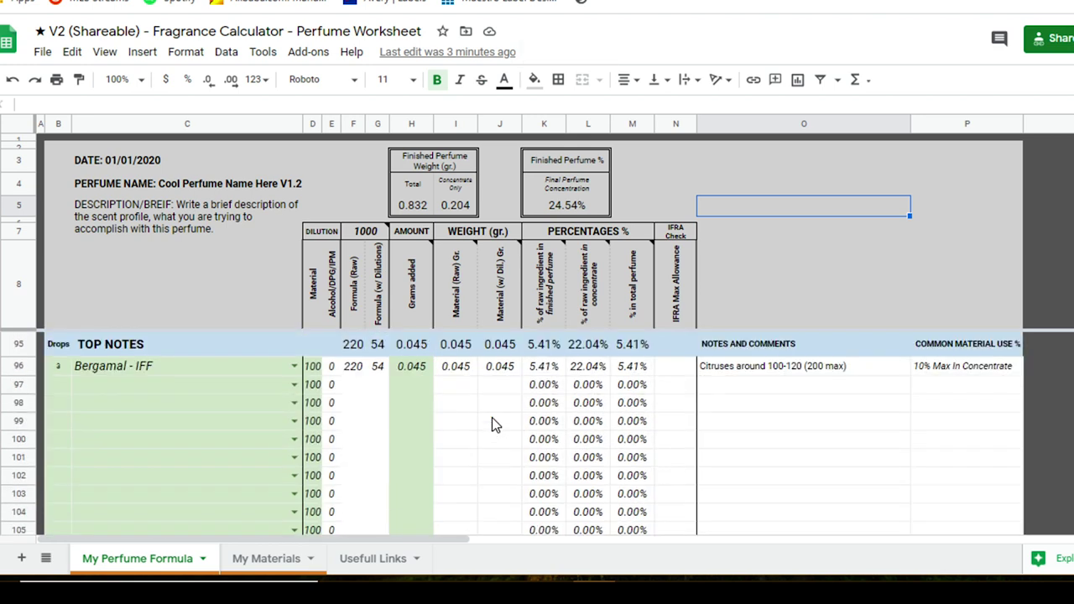
{"action": "scroll", "coordinate": [491, 417], "scroll_direction": "up", "scroll_amount": 2}
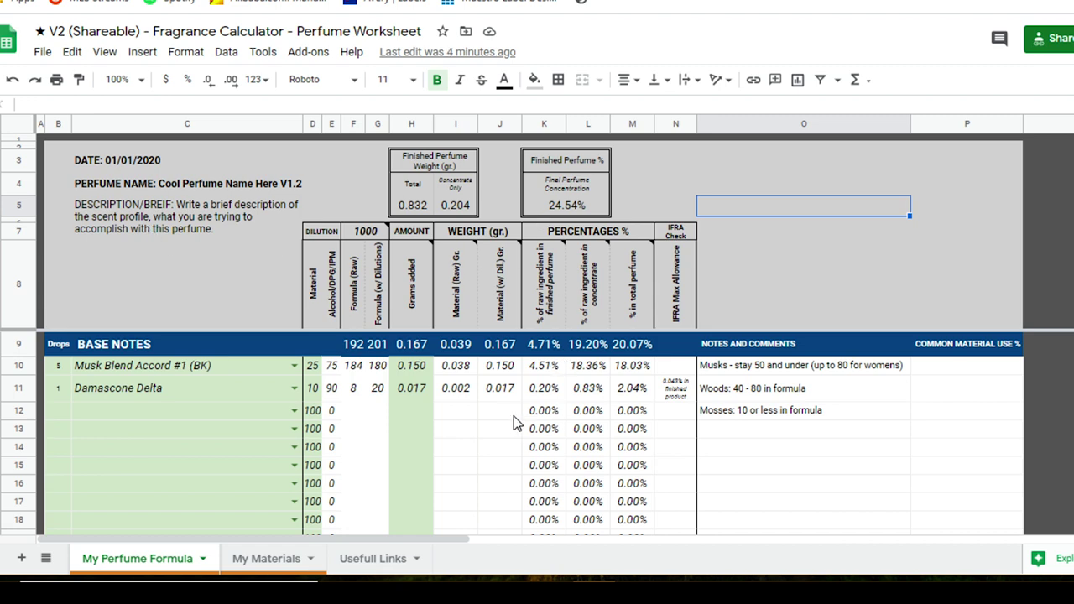
{"action": "scroll", "coordinate": [510, 416], "scroll_direction": "down", "scroll_amount": 5}
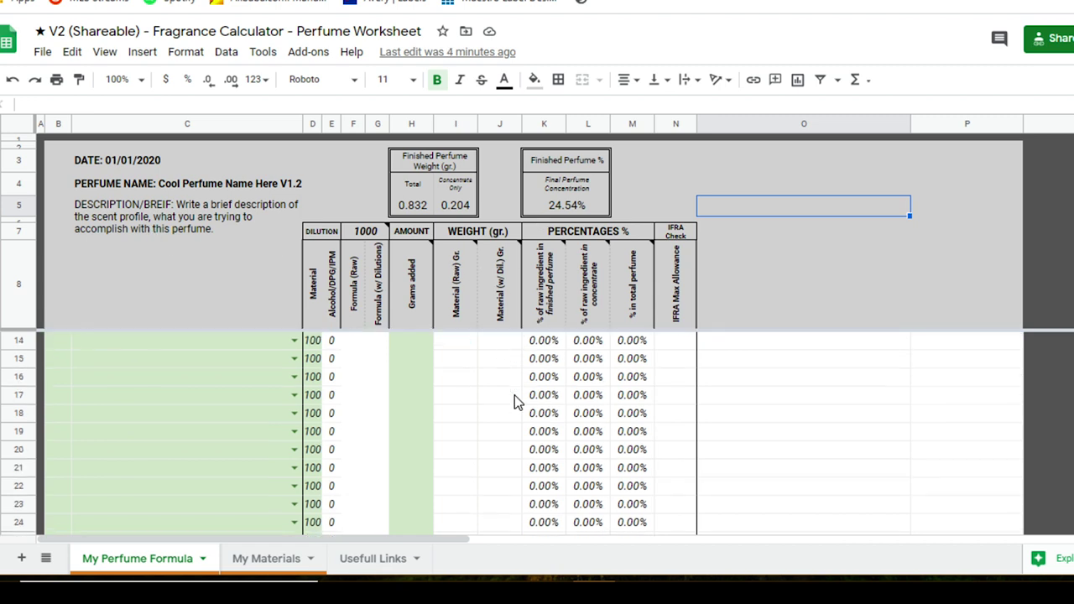
{"action": "scroll", "coordinate": [514, 395], "scroll_direction": "down", "scroll_amount": 2}
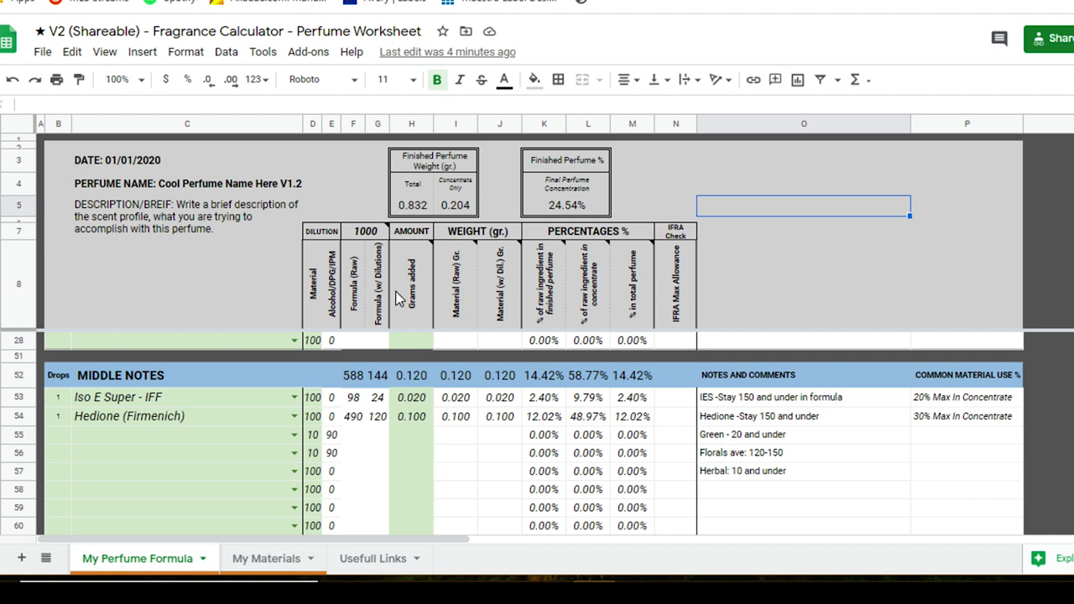
{"action": "scroll", "coordinate": [462, 373], "scroll_direction": "down", "scroll_amount": 1}
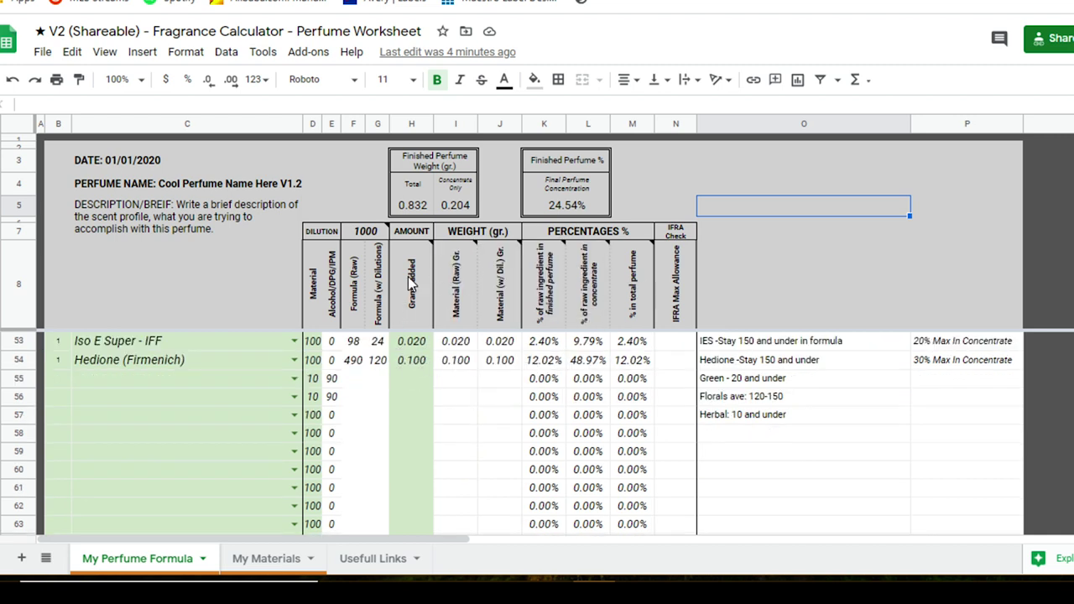
{"action": "scroll", "coordinate": [541, 375], "scroll_direction": "up", "scroll_amount": 14}
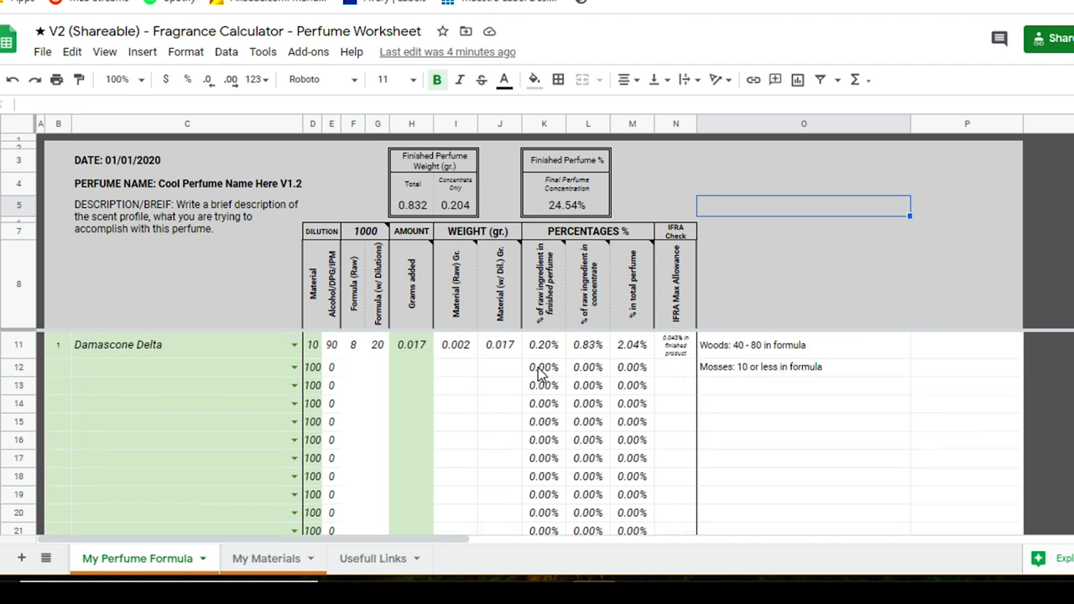
{"action": "scroll", "coordinate": [541, 375], "scroll_direction": "up", "scroll_amount": 1}
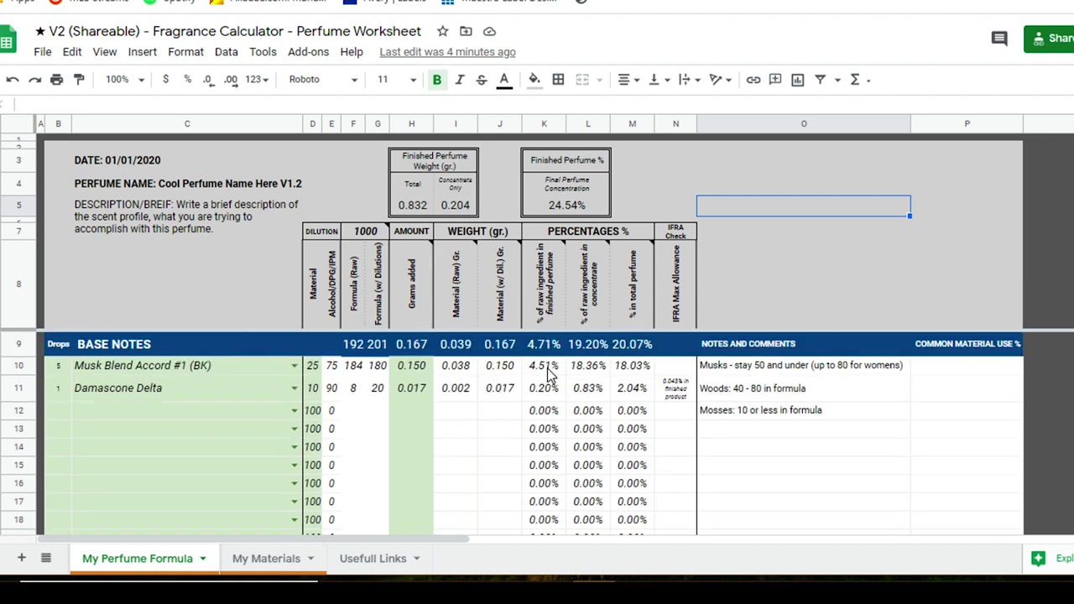
{"action": "scroll", "coordinate": [549, 375], "scroll_direction": "down", "scroll_amount": 6}
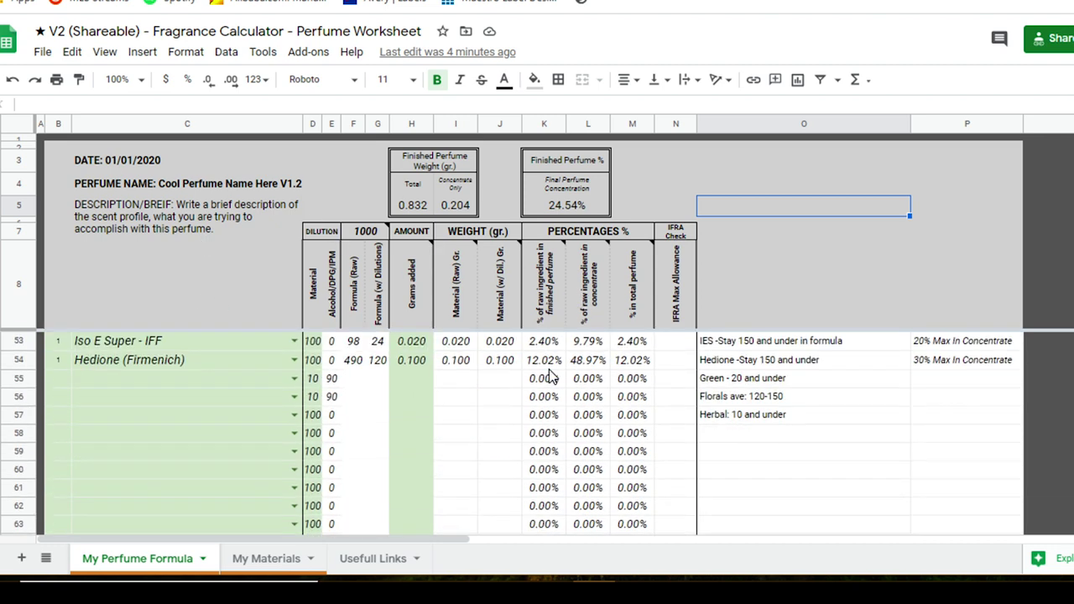
{"action": "scroll", "coordinate": [547, 395], "scroll_direction": "up", "scroll_amount": 6}
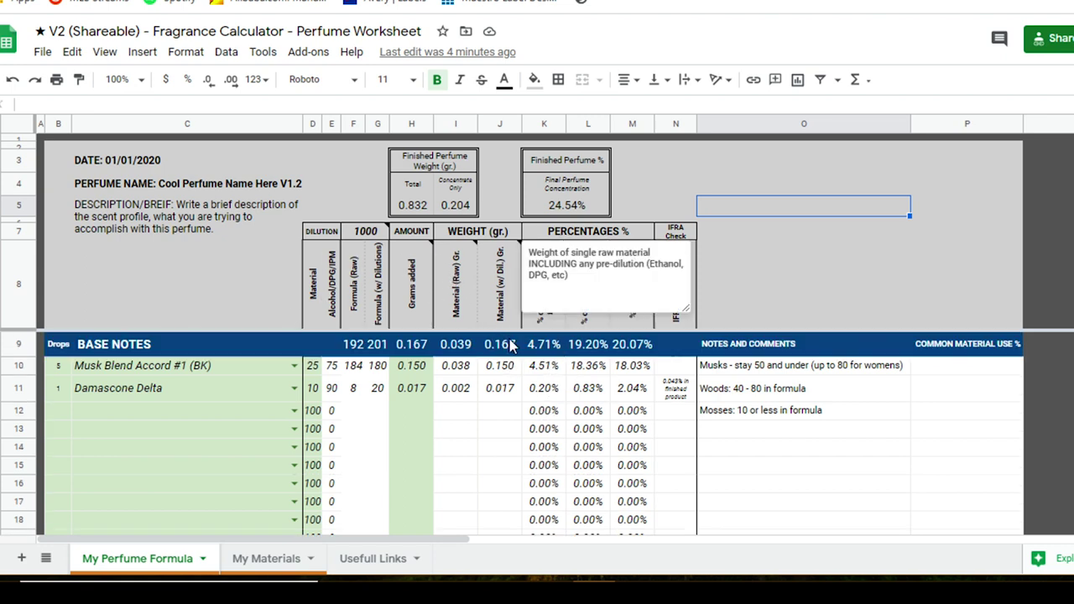
Review the date, perfume name and description entries in cells C3 to C5.
{"action": "mouse_move", "coordinate": [358, 235]}
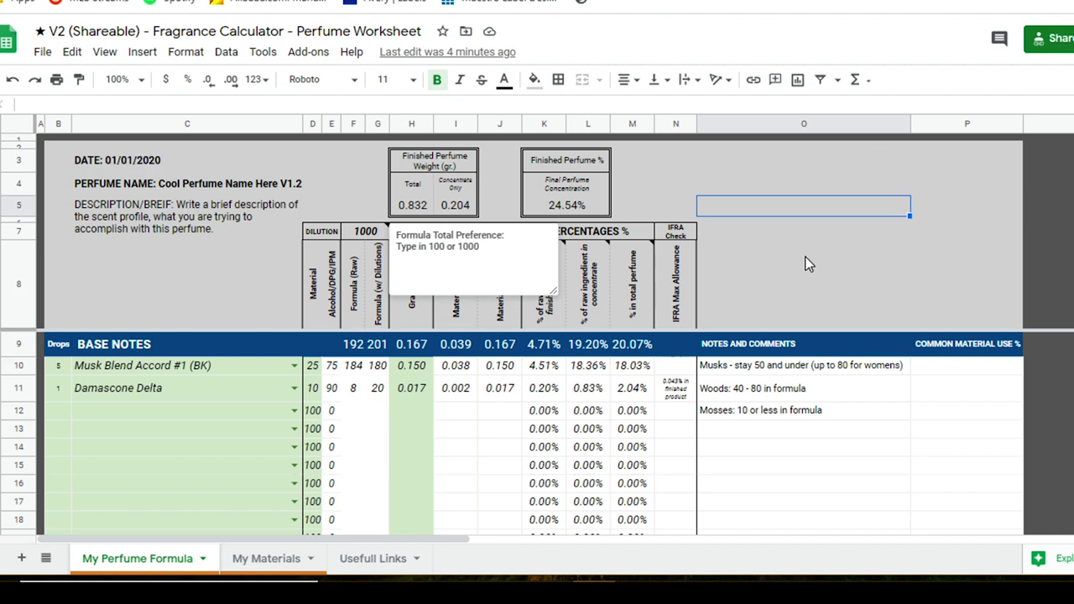
{"action": "left_click", "coordinate": [128, 161]}
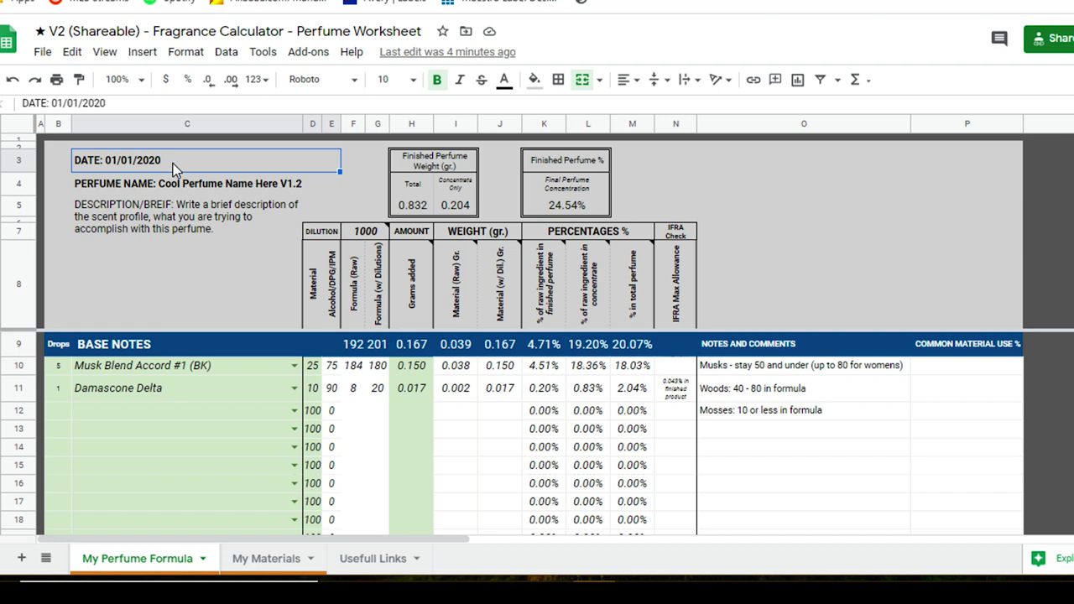
{"action": "left_click", "coordinate": [182, 181]}
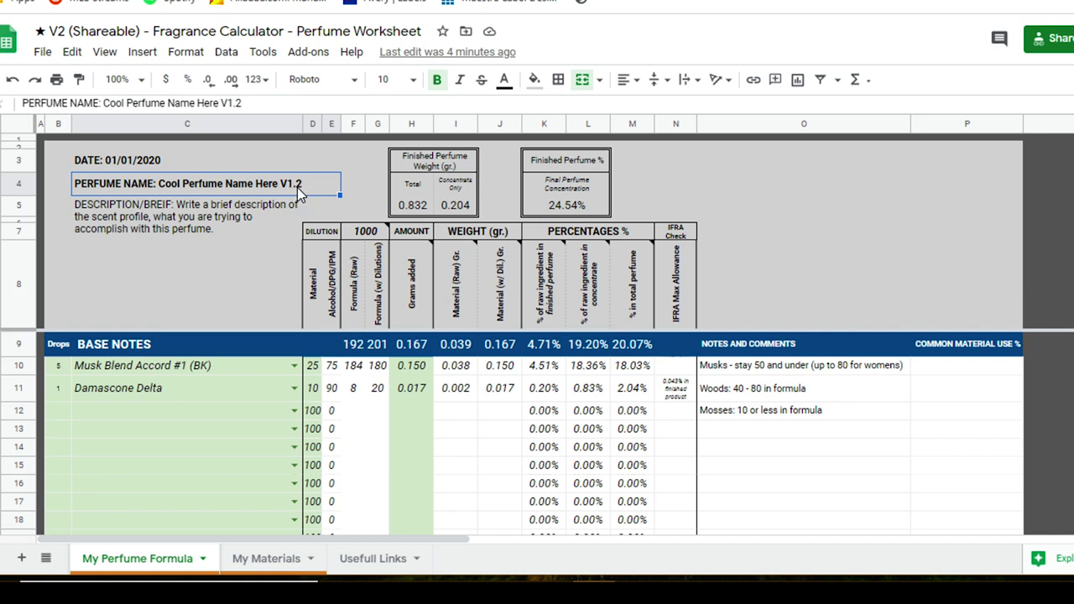
{"action": "left_click", "coordinate": [192, 225]}
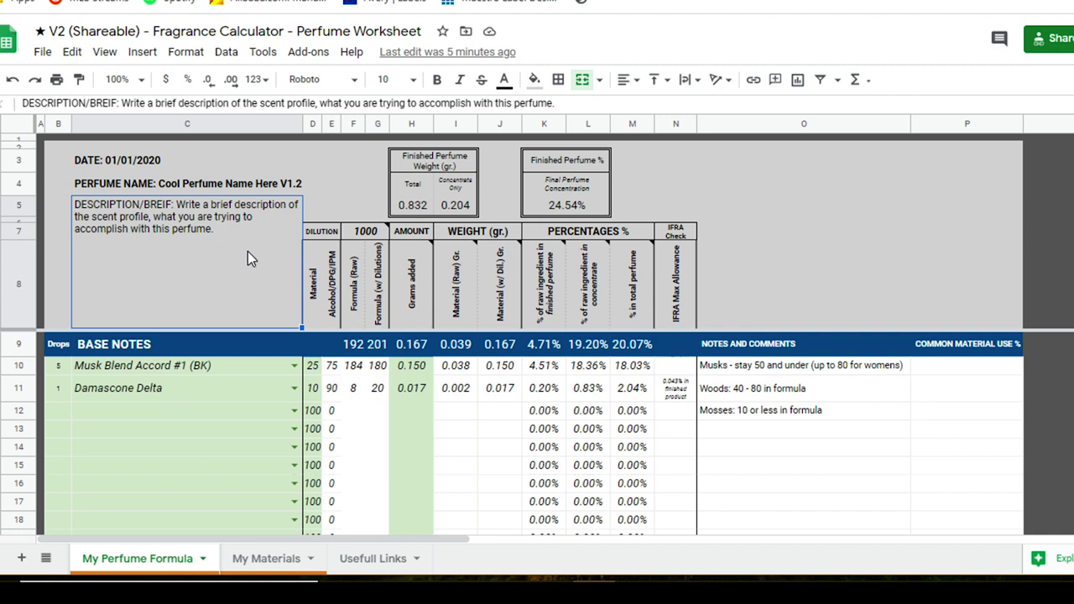
{"action": "scroll", "coordinate": [374, 198], "scroll_direction": "down", "scroll_amount": 1}
{"action": "scroll", "coordinate": [384, 288], "scroll_direction": "up", "scroll_amount": 1}
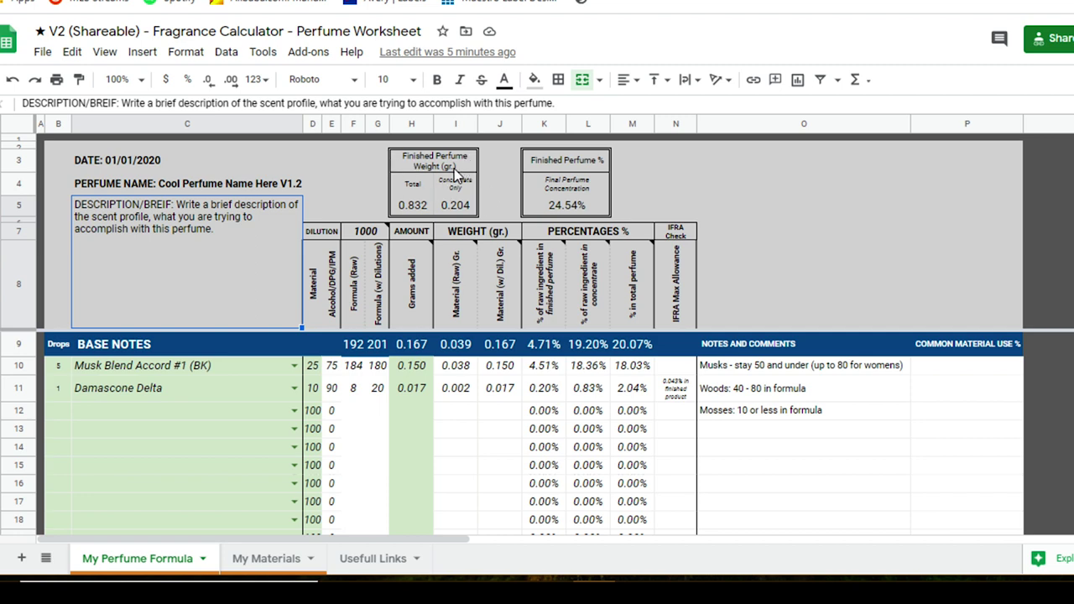
Examine the Finished Perfume Weight block's 0.832 total and 0.204 concentrate-only formulas.
{"action": "left_click", "coordinate": [407, 163]}
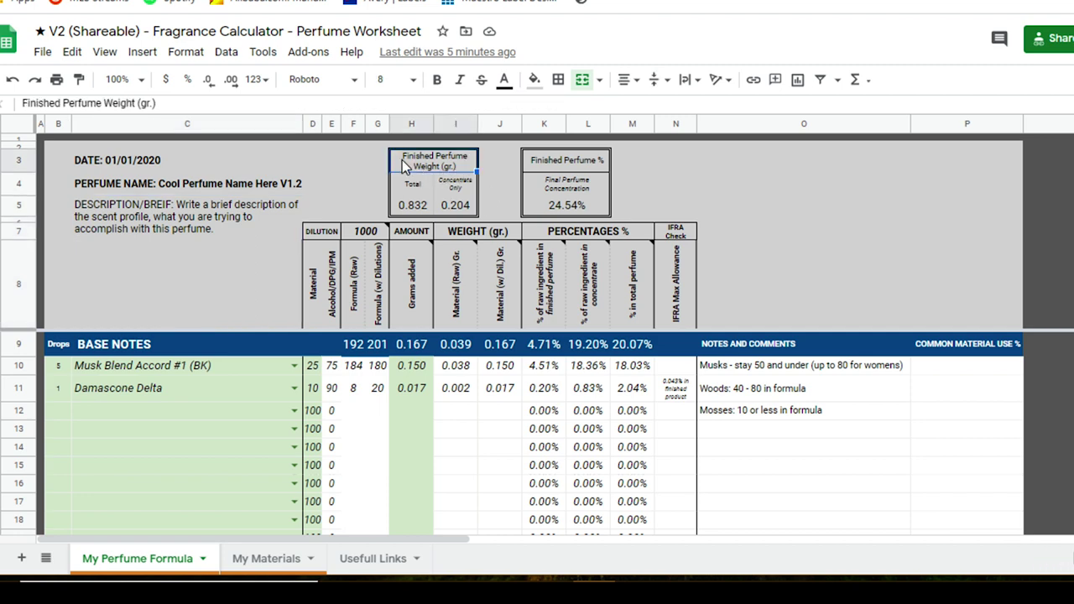
{"action": "left_click_drag", "start_coordinate": [402, 164], "coordinate": [439, 204]}
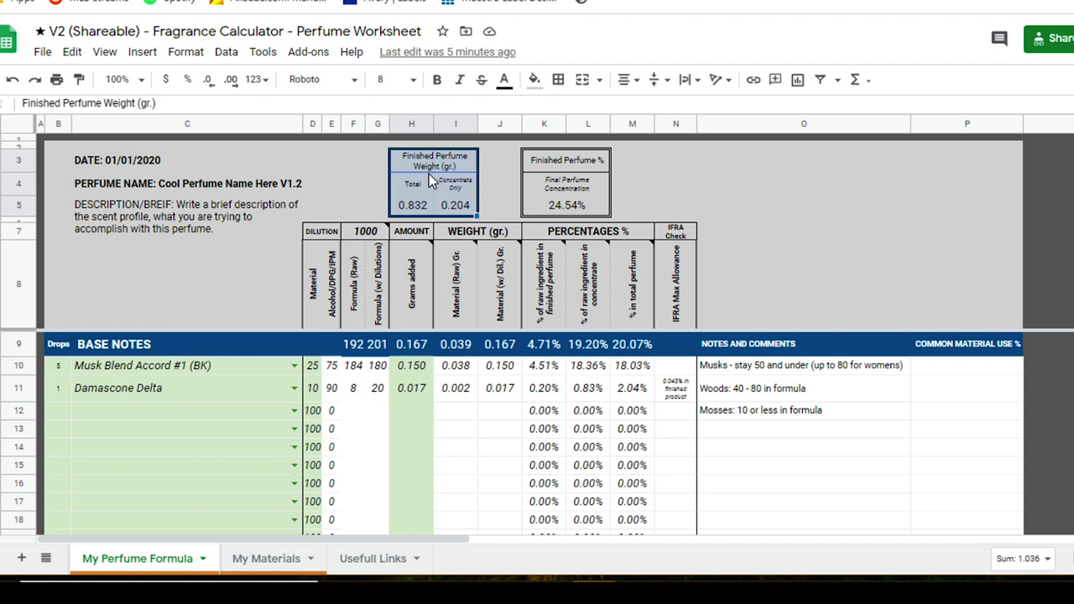
{"action": "left_click", "coordinate": [423, 203]}
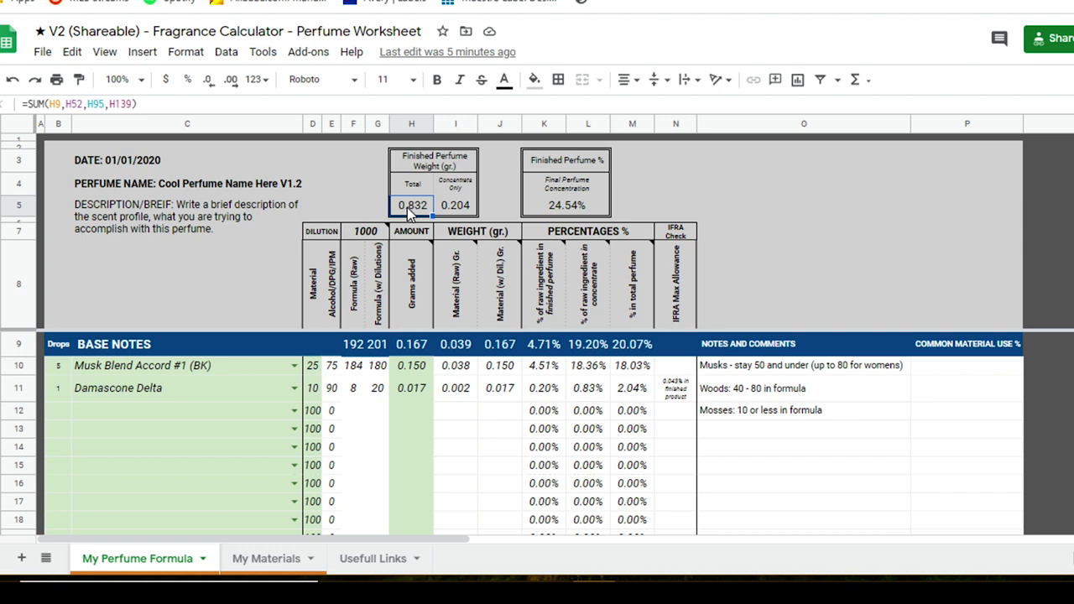
{"action": "left_click", "coordinate": [459, 188]}
{"action": "left_click", "coordinate": [464, 209]}
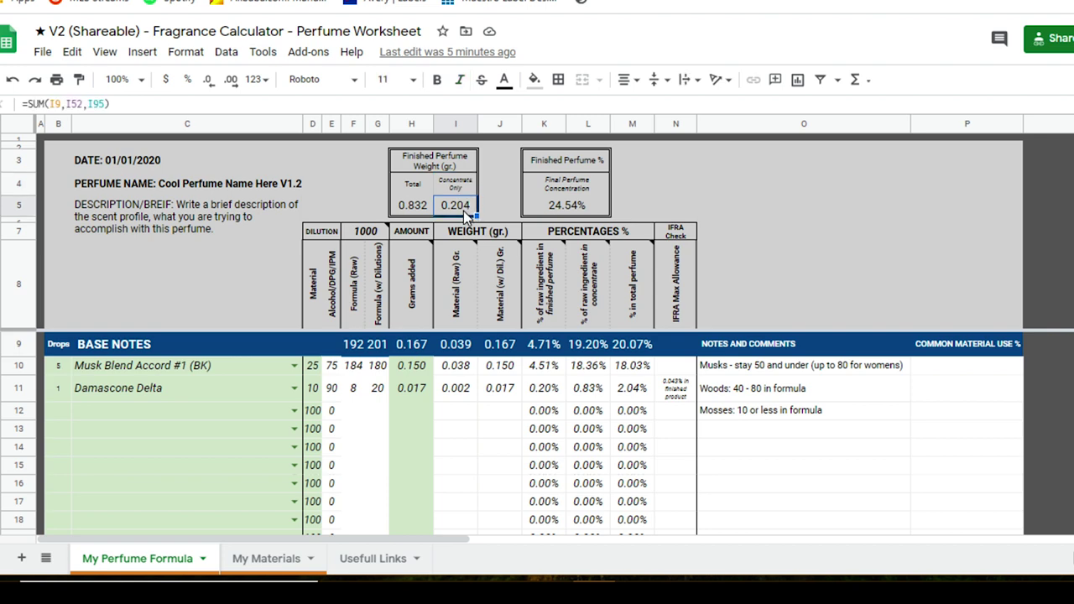
Examine the formula behind the 24.54% Final Perfume Concentration.
{"action": "mouse_move", "coordinate": [509, 298]}
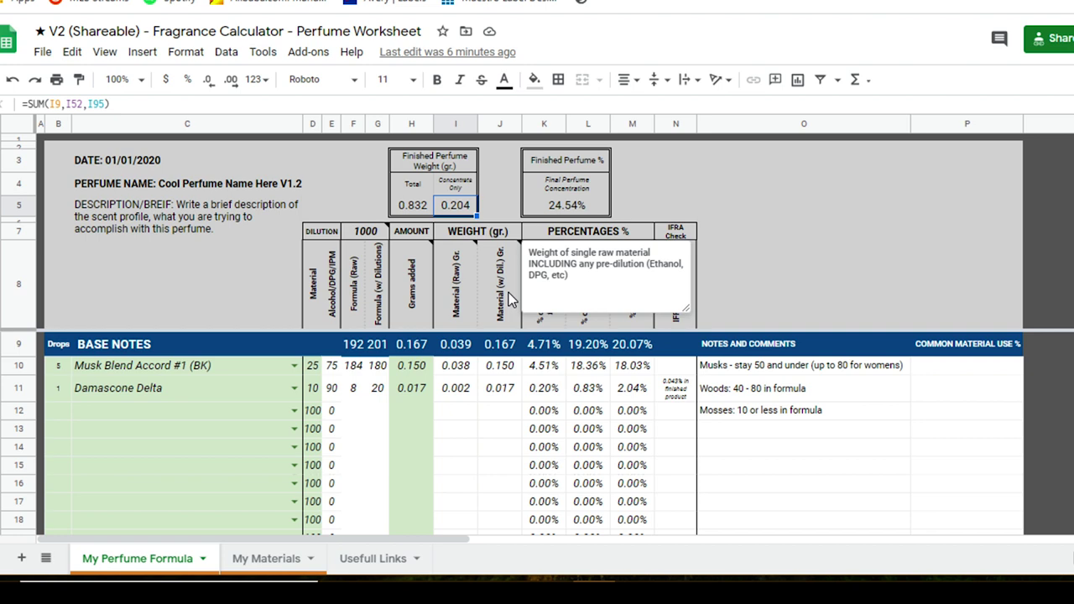
{"action": "left_click", "coordinate": [535, 167]}
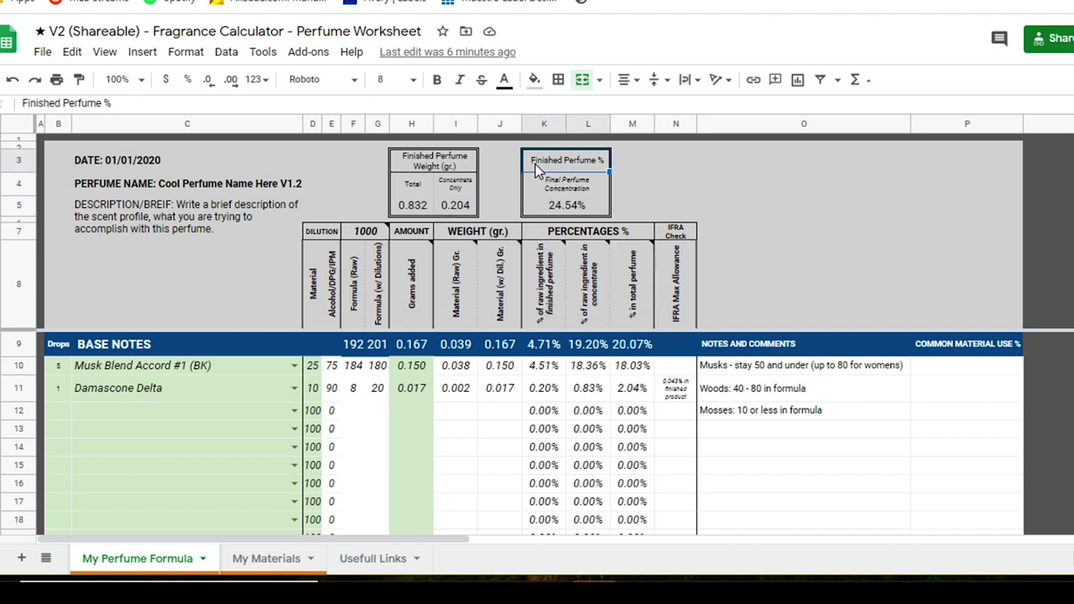
{"action": "left_click", "coordinate": [579, 187]}
{"action": "left_click", "coordinate": [582, 204]}
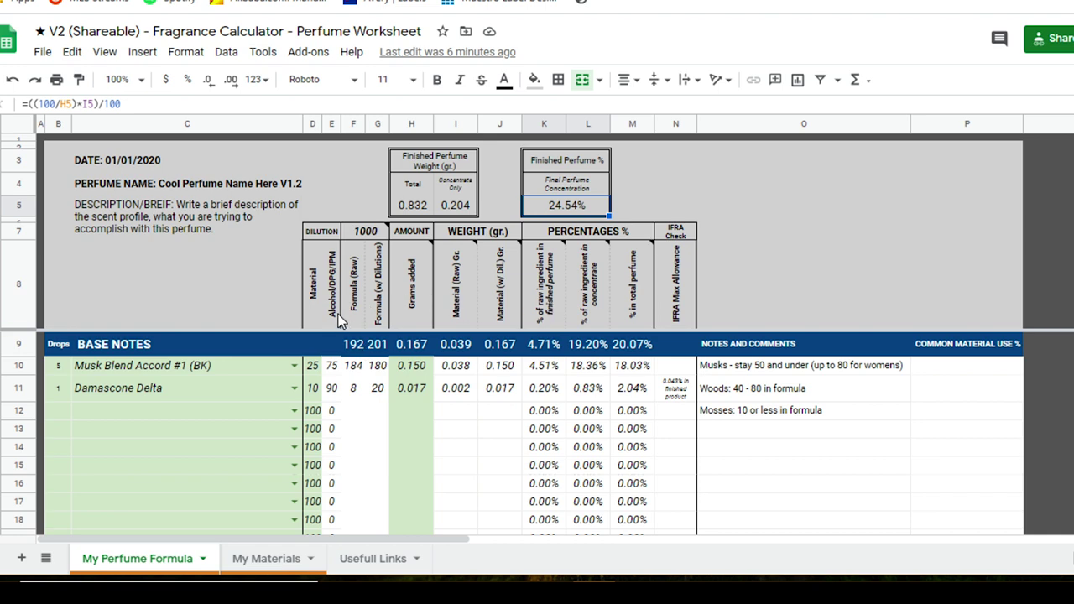
Select the formula table headers and the Material and Alcohol/DPG/IPM dilution columns.
{"action": "left_click_drag", "start_coordinate": [313, 303], "coordinate": [690, 298]}
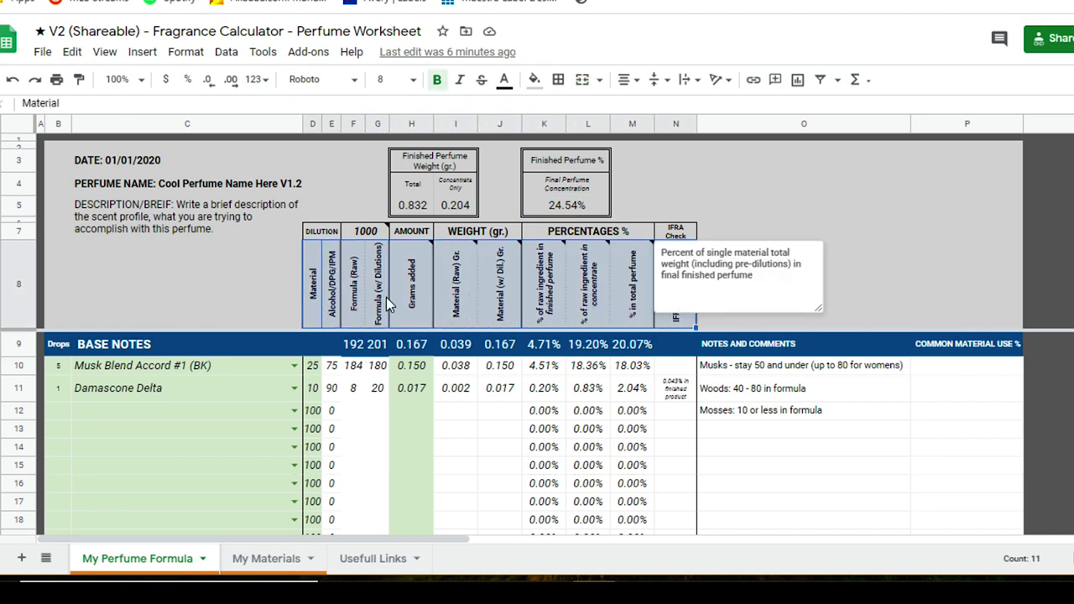
{"action": "left_click", "coordinate": [317, 231]}
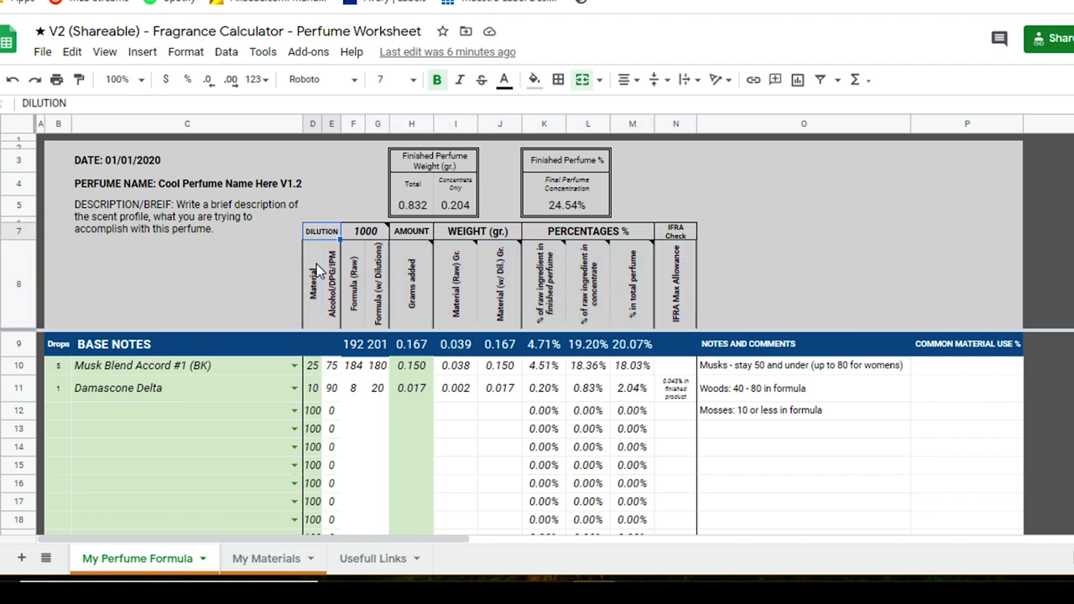
{"action": "left_click_drag", "start_coordinate": [319, 290], "coordinate": [332, 301]}
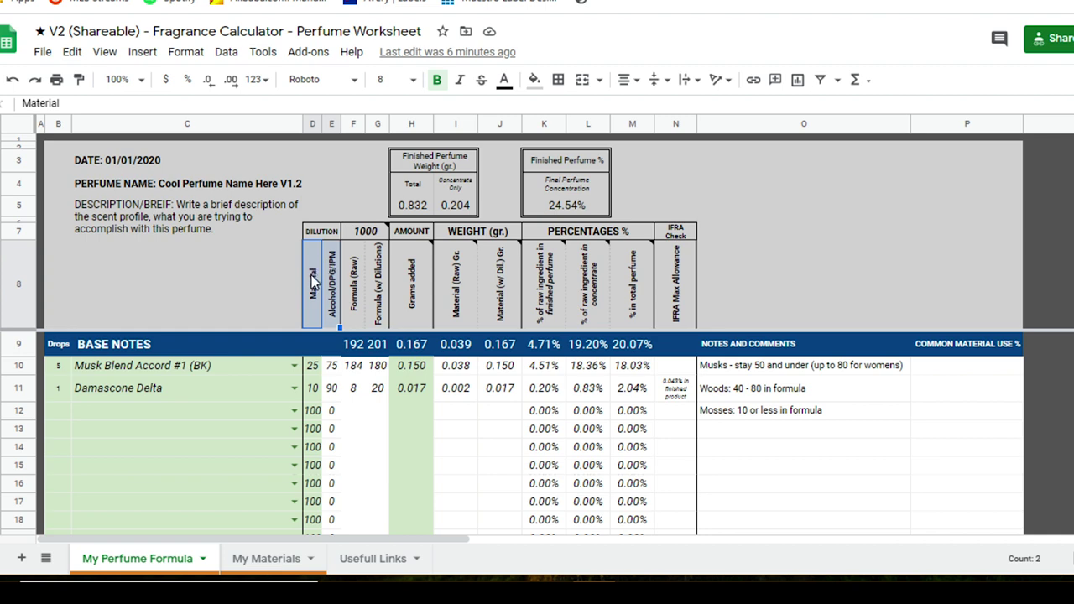
{"action": "left_click_drag", "start_coordinate": [340, 327], "coordinate": [331, 489]}
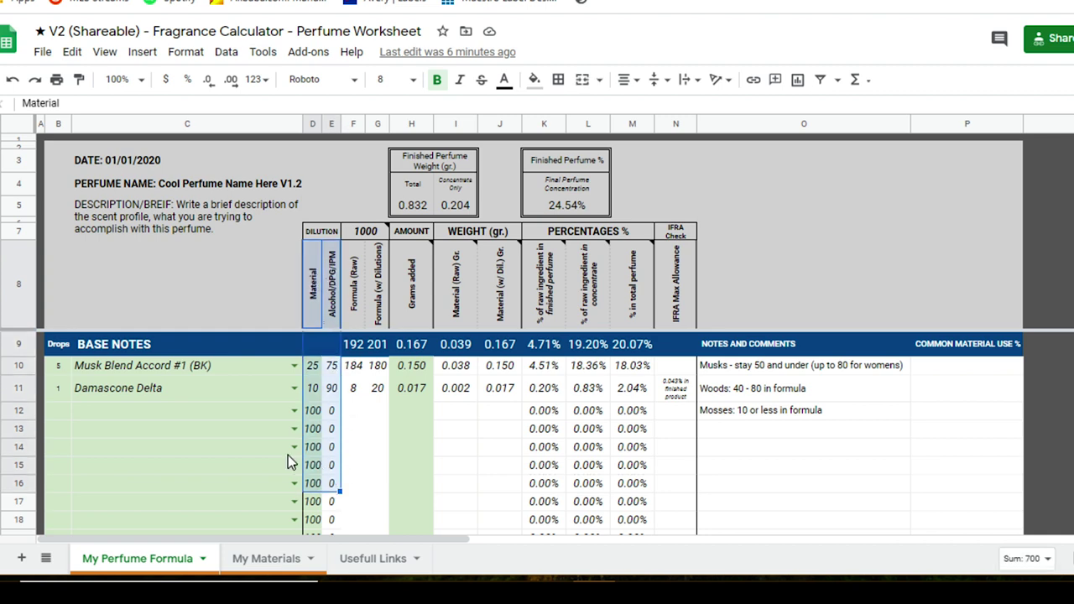
Test Musk Blend Accord #1's dilution at 50, then restore it to 25.
{"action": "left_click", "coordinate": [169, 370]}
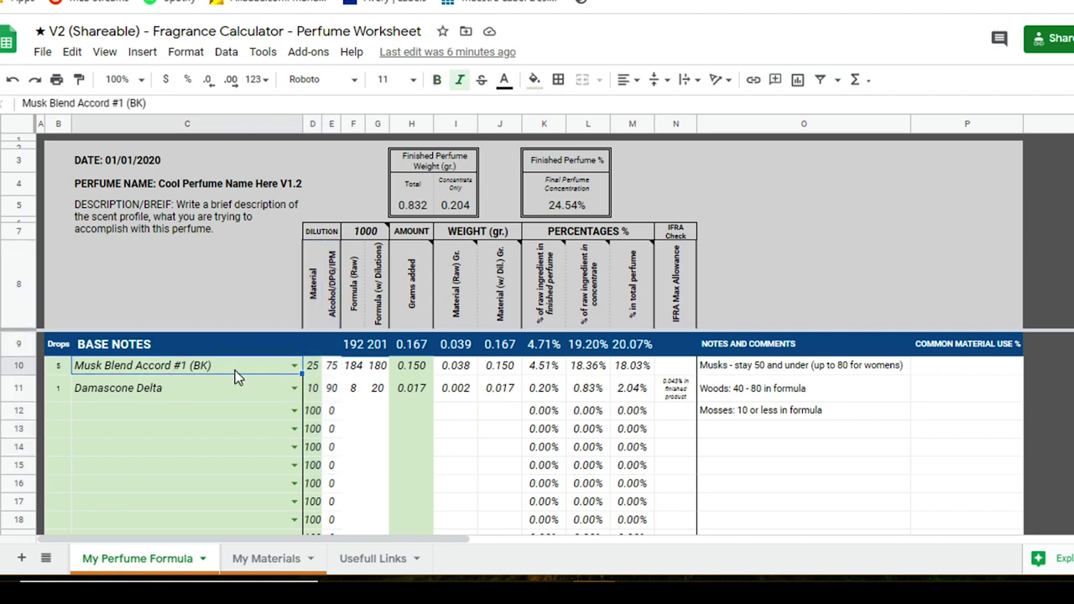
{"action": "left_click", "coordinate": [309, 369]}
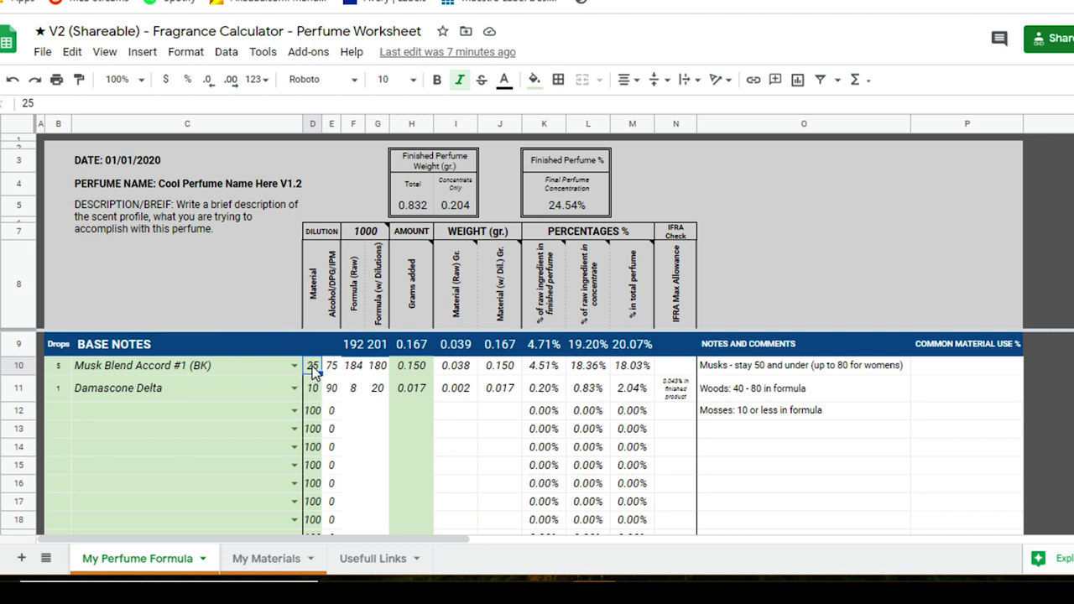
{"action": "type", "text": "50"}
{"action": "key", "text": "Return"}
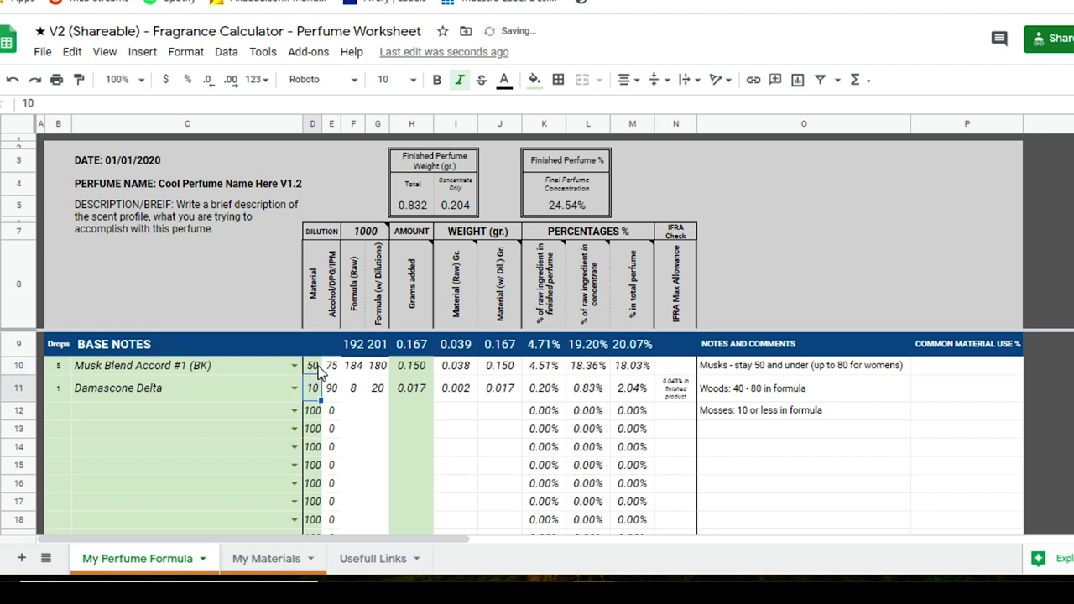
{"action": "left_click", "coordinate": [339, 391]}
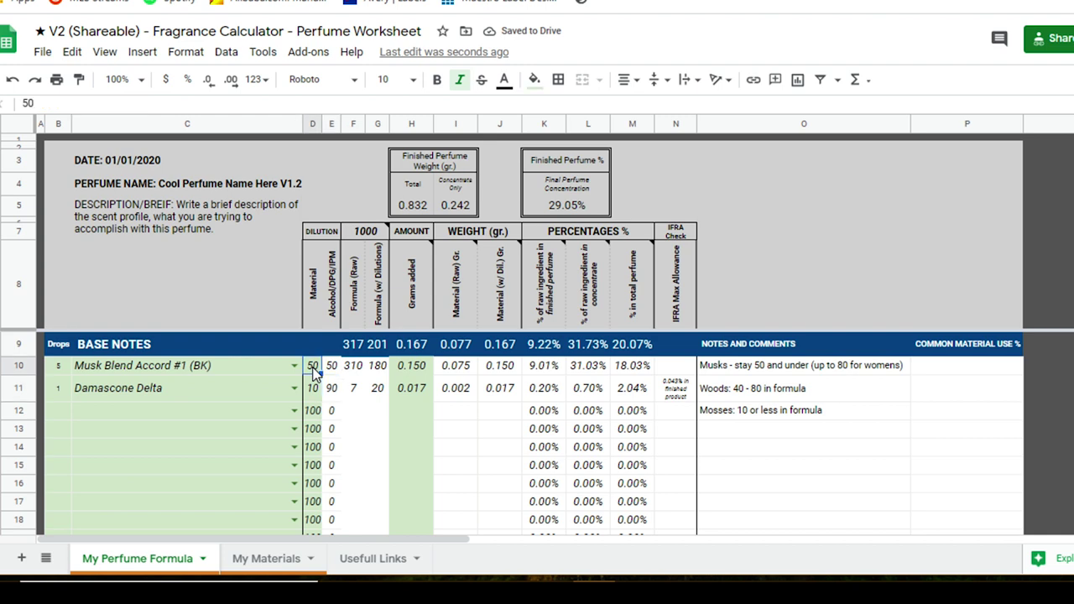
{"action": "left_click", "coordinate": [312, 370]}
{"action": "type", "text": "25"}
{"action": "key", "text": "Return"}
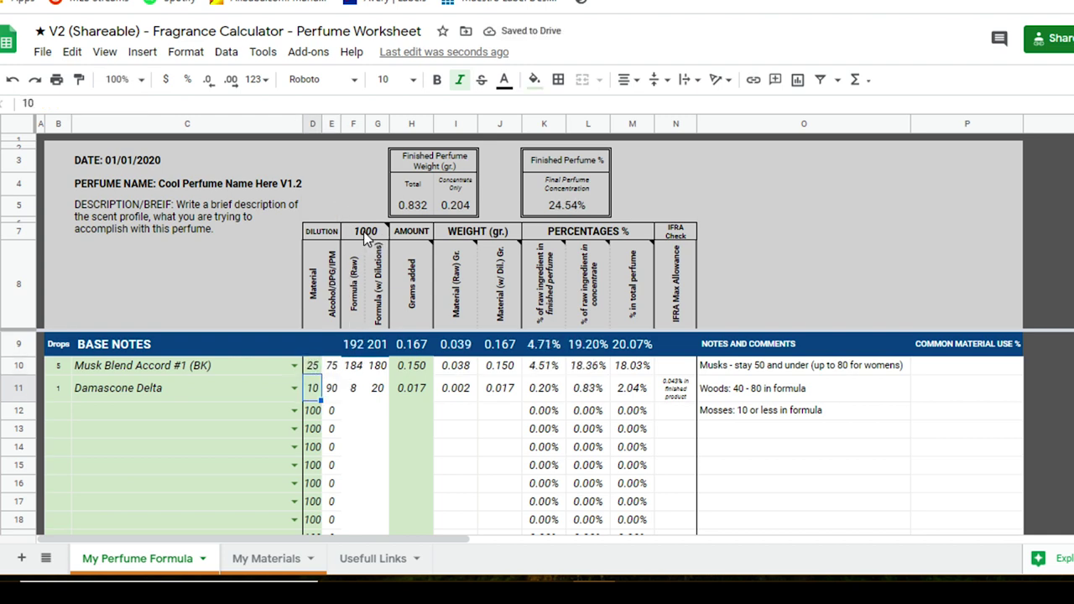
Compare the Formula (Raw) and Formula (w/ Dilutions) columns and headers.
{"action": "left_click_drag", "start_coordinate": [353, 238], "coordinate": [375, 504]}
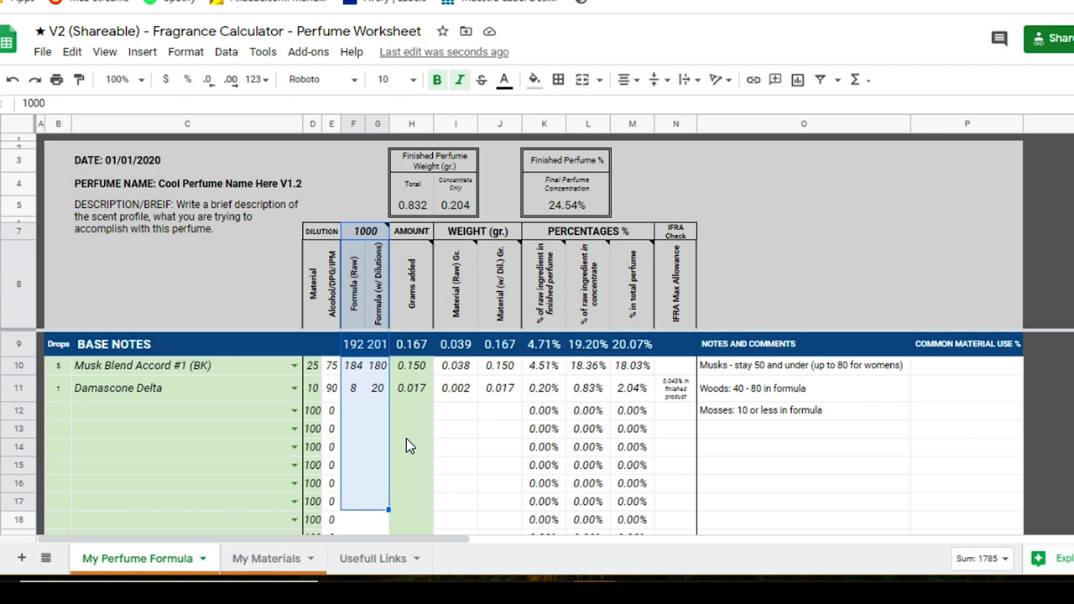
{"action": "left_click", "coordinate": [375, 284]}
{"action": "left_click", "coordinate": [359, 283]}
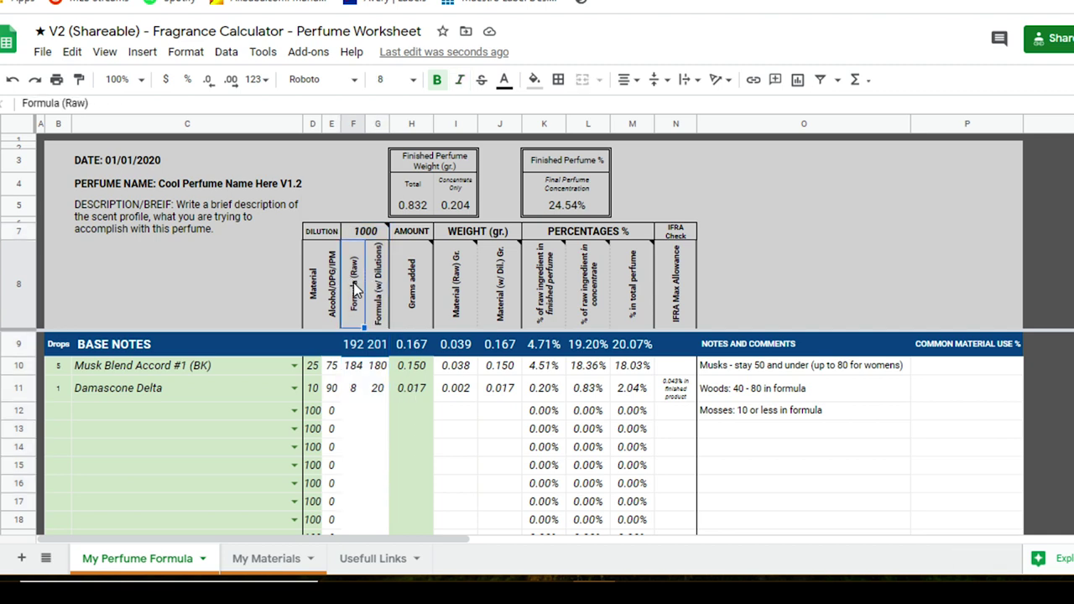
{"action": "left_click", "coordinate": [376, 283]}
{"action": "mouse_move", "coordinate": [437, 301]}
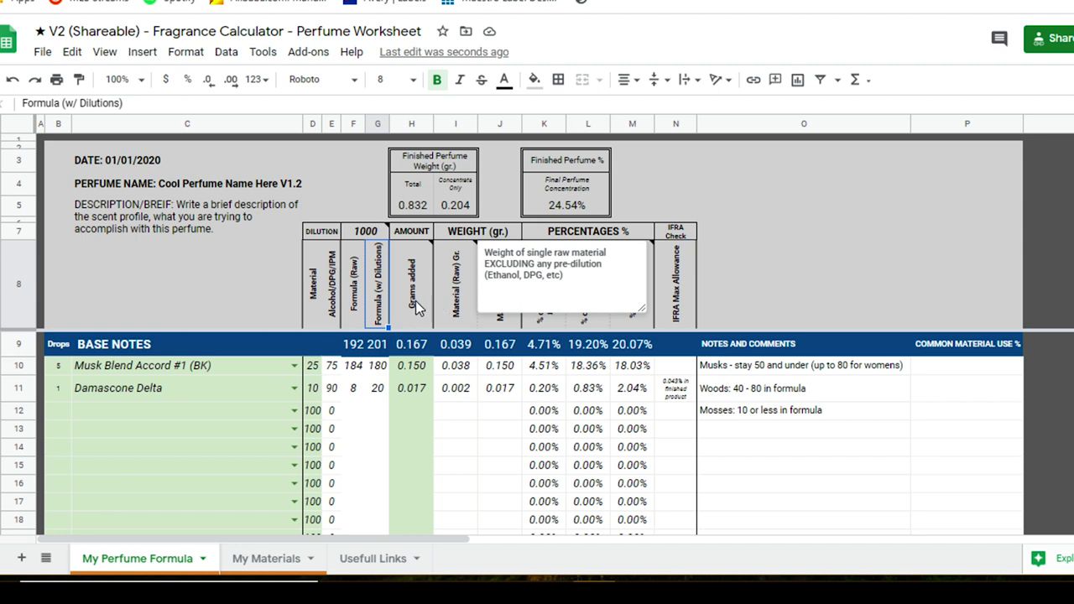
{"action": "left_click", "coordinate": [359, 295]}
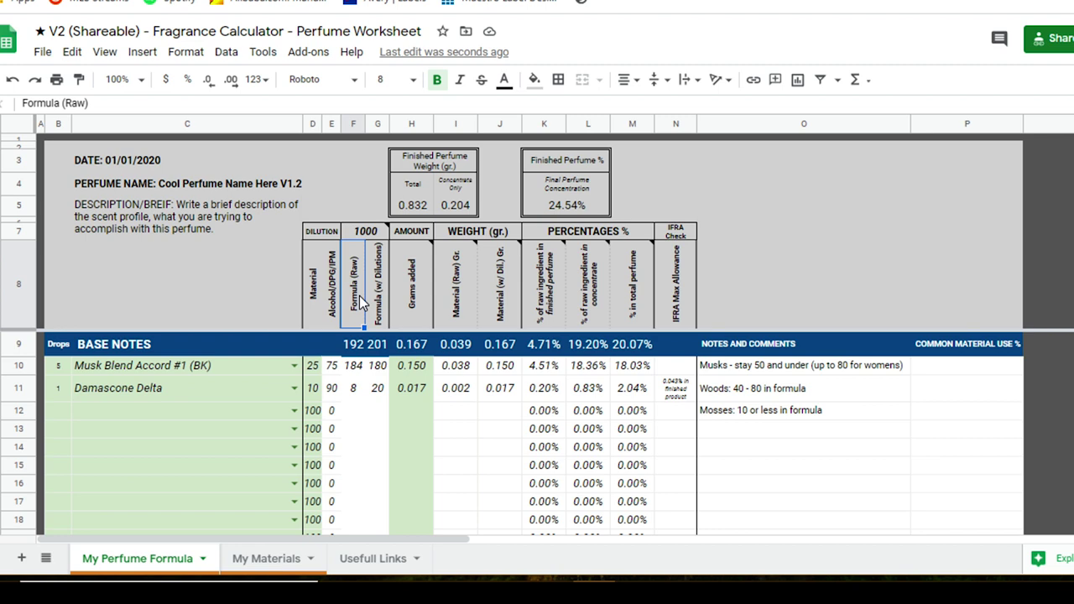
{"action": "left_click", "coordinate": [377, 283]}
{"action": "mouse_move", "coordinate": [422, 304]}
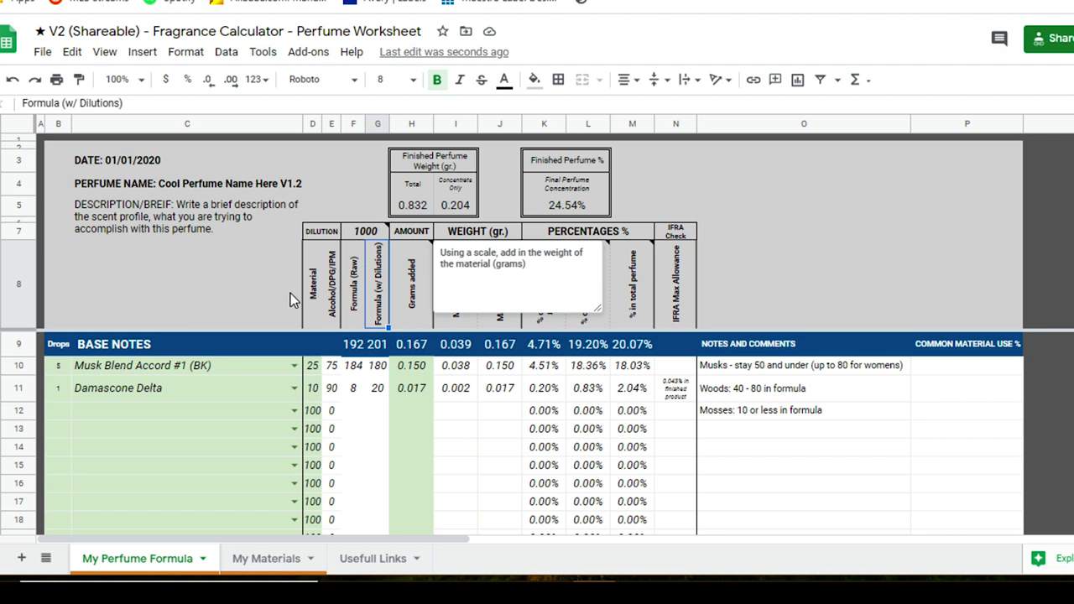
Inspect Damascone Delta's dilution and its raw and diluted formulas in F11 and G11.
{"action": "left_click", "coordinate": [193, 395]}
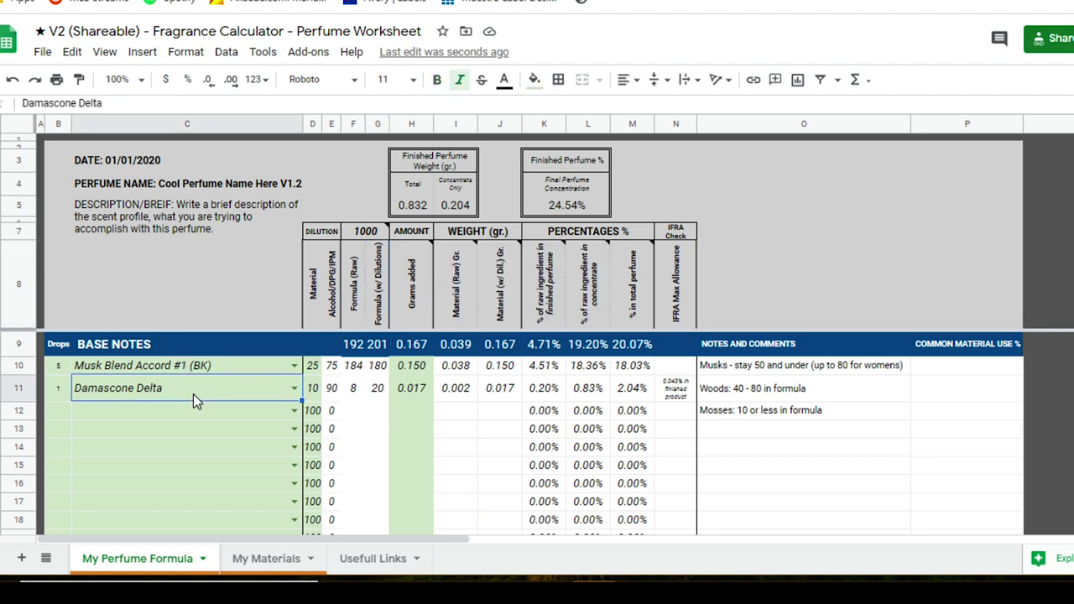
{"action": "left_click", "coordinate": [317, 390]}
{"action": "left_click_drag", "start_coordinate": [375, 398], "coordinate": [359, 392]}
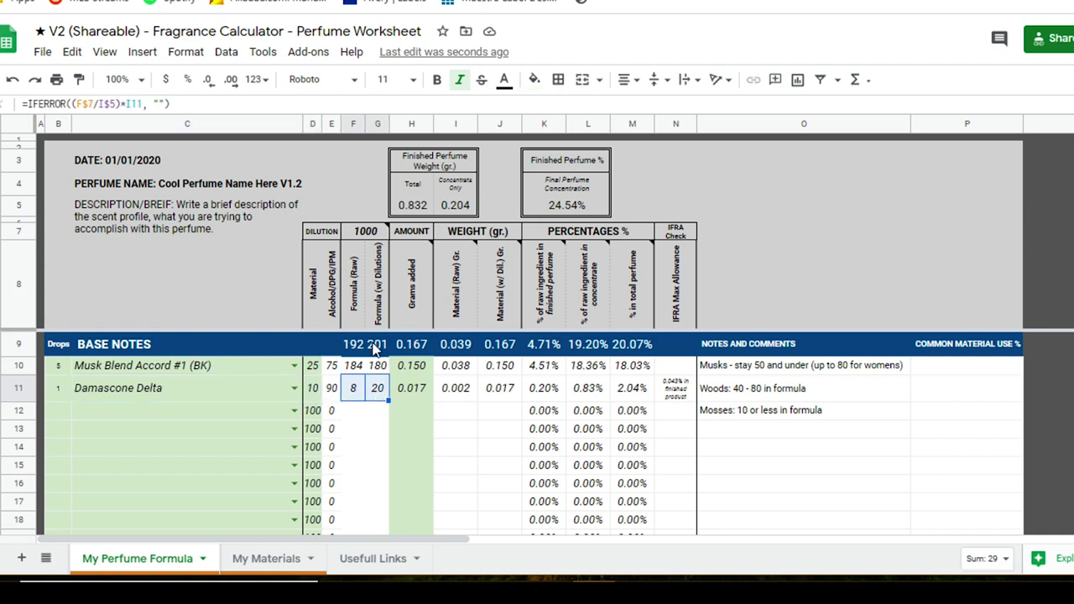
{"action": "left_click", "coordinate": [353, 392]}
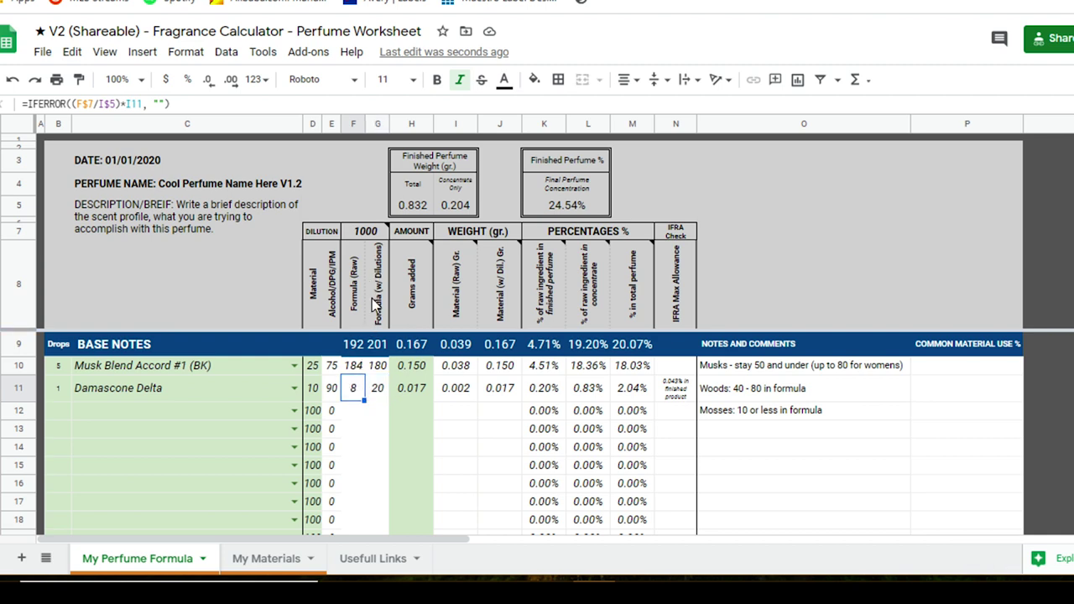
{"action": "left_click", "coordinate": [377, 397]}
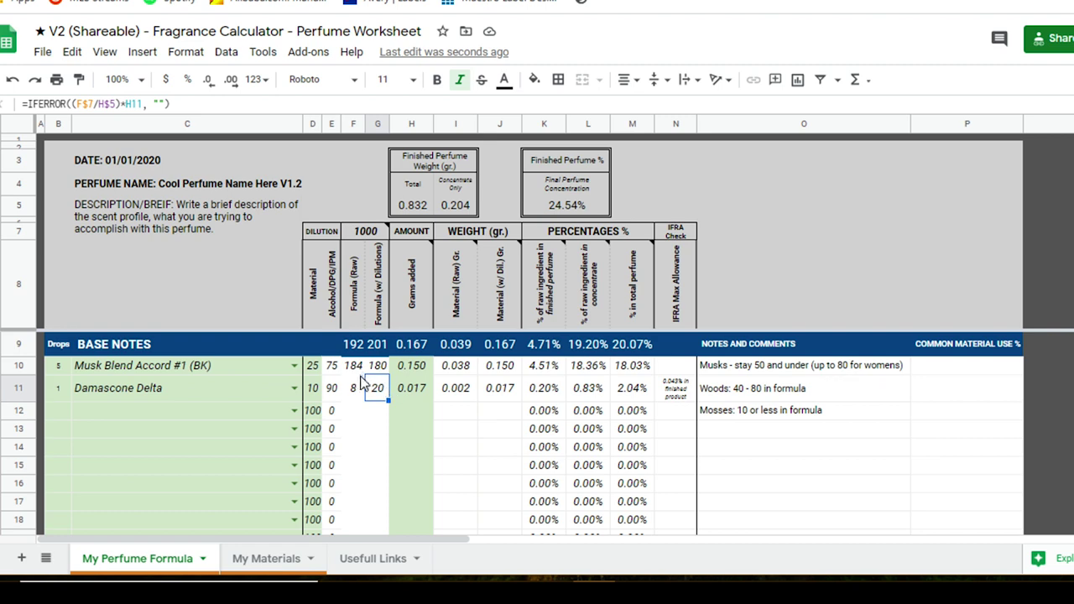
{"action": "scroll", "coordinate": [211, 389], "scroll_direction": "down", "scroll_amount": 2}
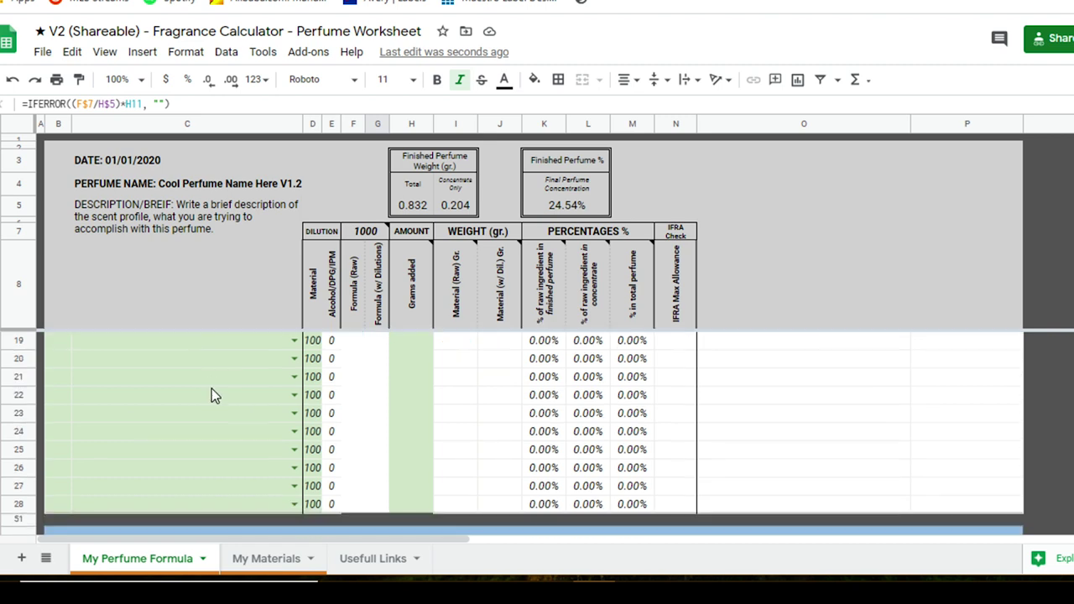
{"action": "scroll", "coordinate": [214, 388], "scroll_direction": "up", "scroll_amount": 2}
{"action": "scroll", "coordinate": [208, 381], "scroll_direction": "down", "scroll_amount": 2}
{"action": "scroll", "coordinate": [219, 387], "scroll_direction": "up", "scroll_amount": 2}
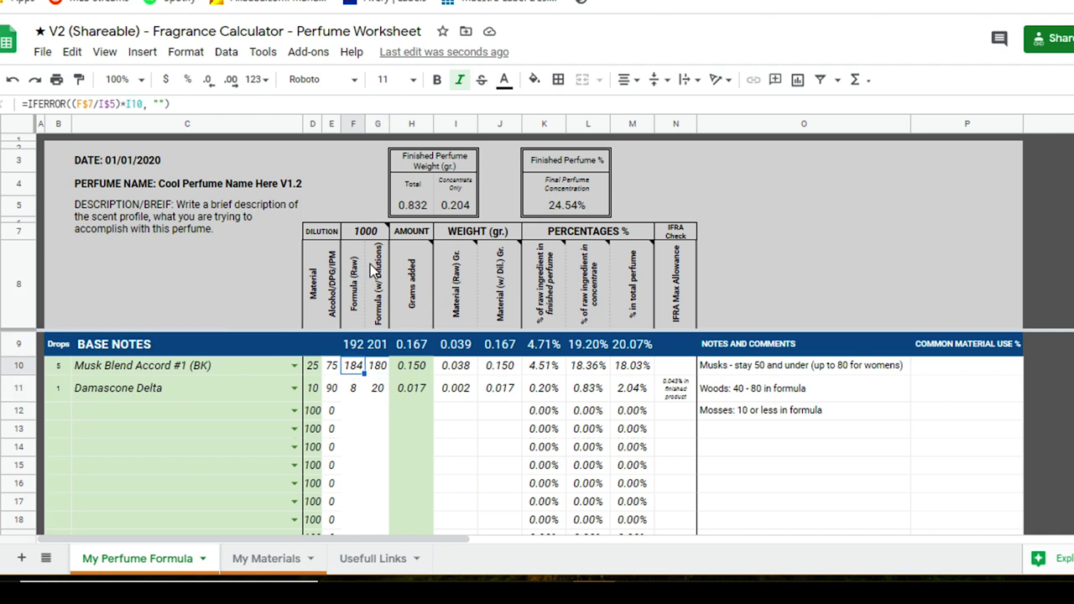
Try a formula total of 100 and Damascone Delta dilution 1, then restore dilution 10.
{"action": "left_click", "coordinate": [371, 238]}
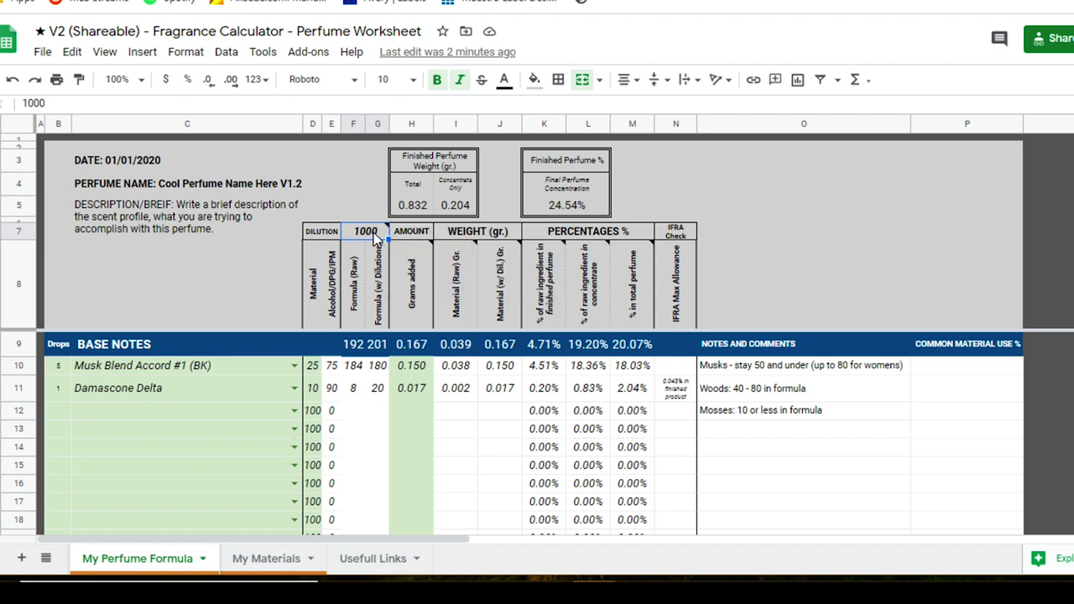
{"action": "mouse_move", "coordinate": [375, 238]}
{"action": "type", "text": "1"}
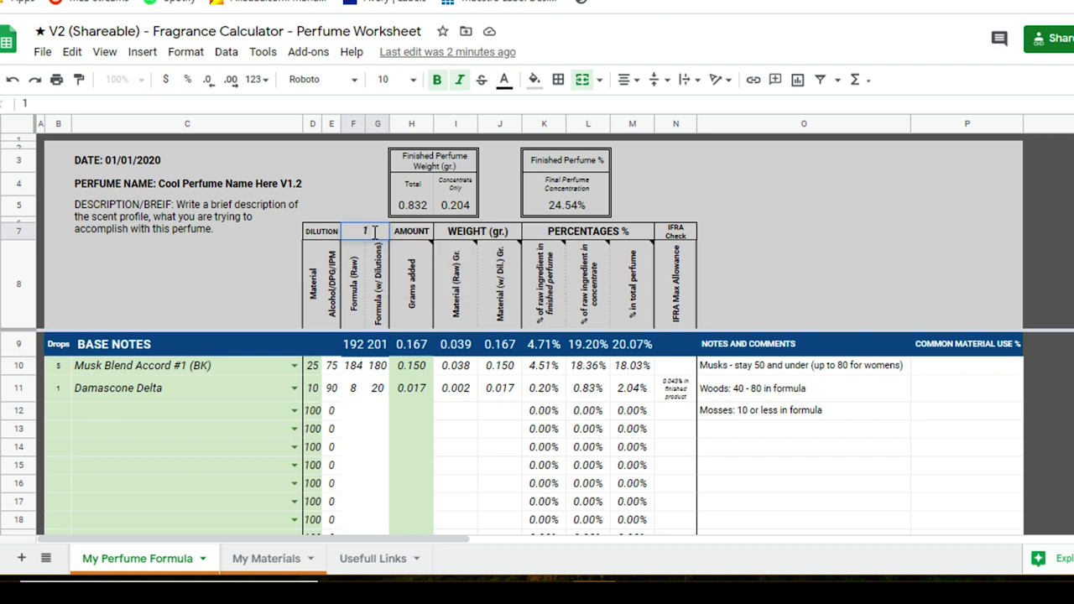
{"action": "type", "text": "00"}
{"action": "key", "text": "Return"}
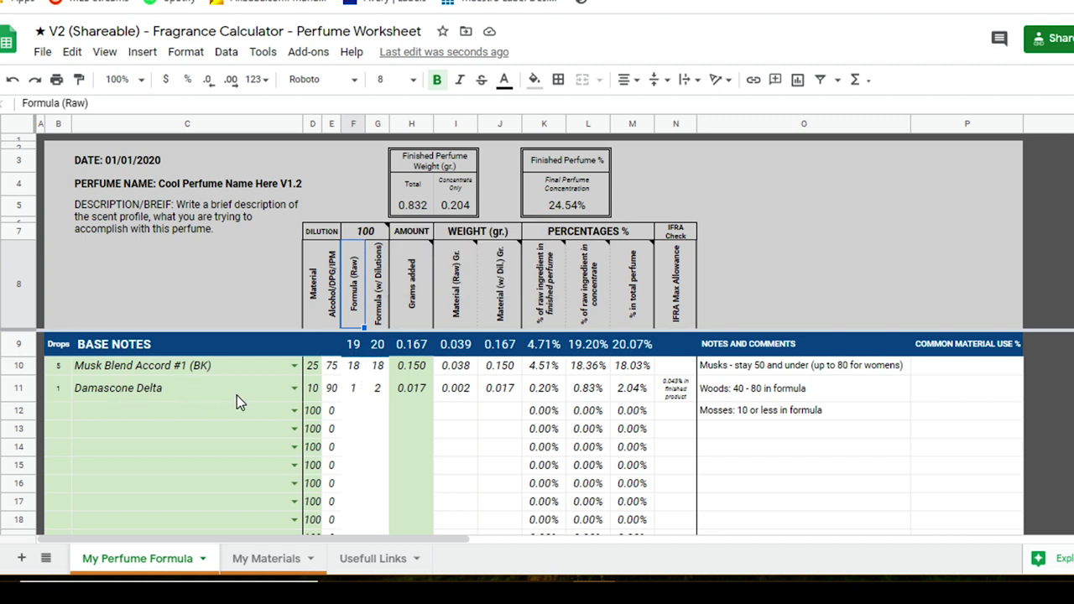
{"action": "left_click", "coordinate": [316, 395]}
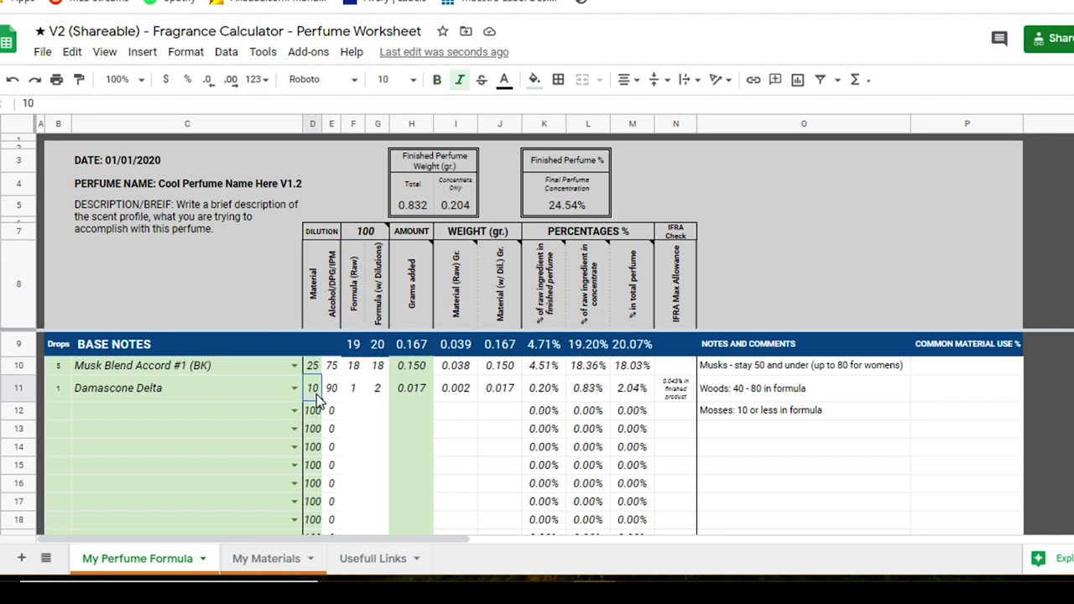
{"action": "type", "text": "1"}
{"action": "key", "text": "Return"}
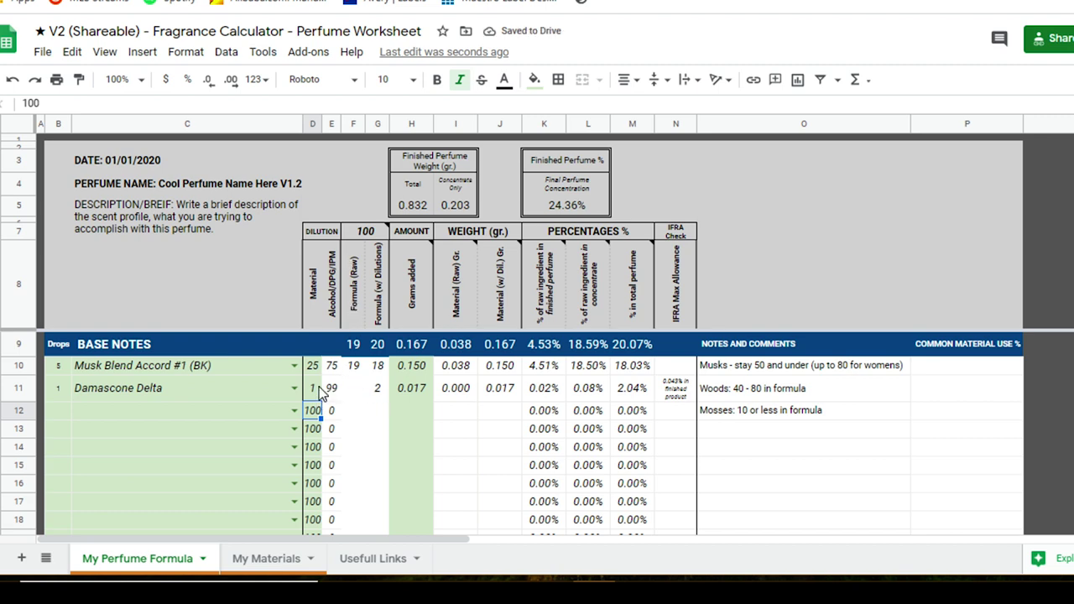
{"action": "double_click", "coordinate": [320, 386]}
{"action": "key", "text": "Return"}
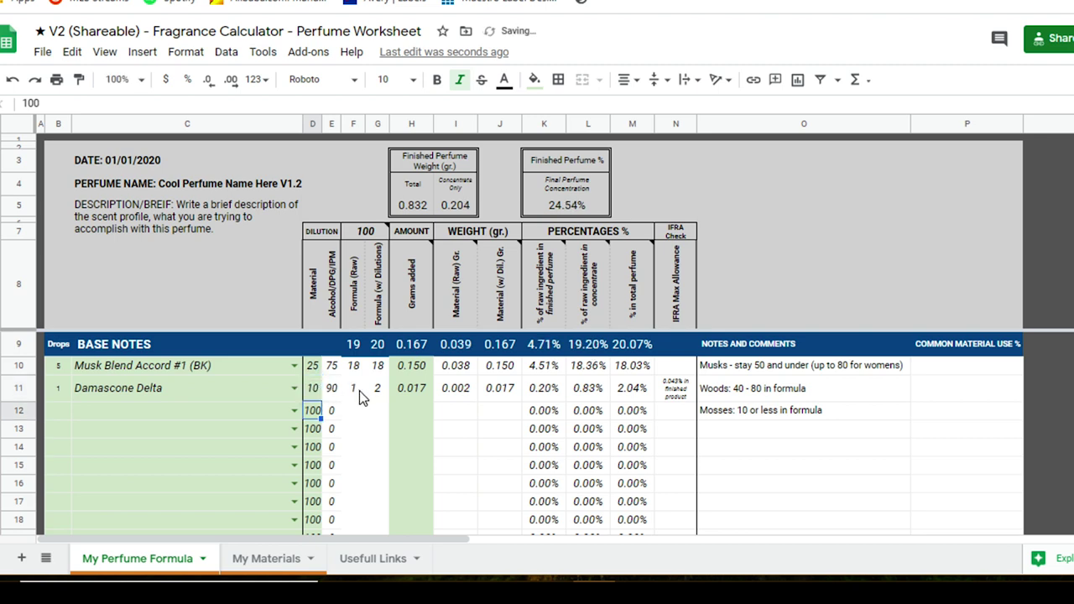
Restore the formula total to 1000 and recheck the raw formula in F11.
{"action": "left_click", "coordinate": [366, 235]}
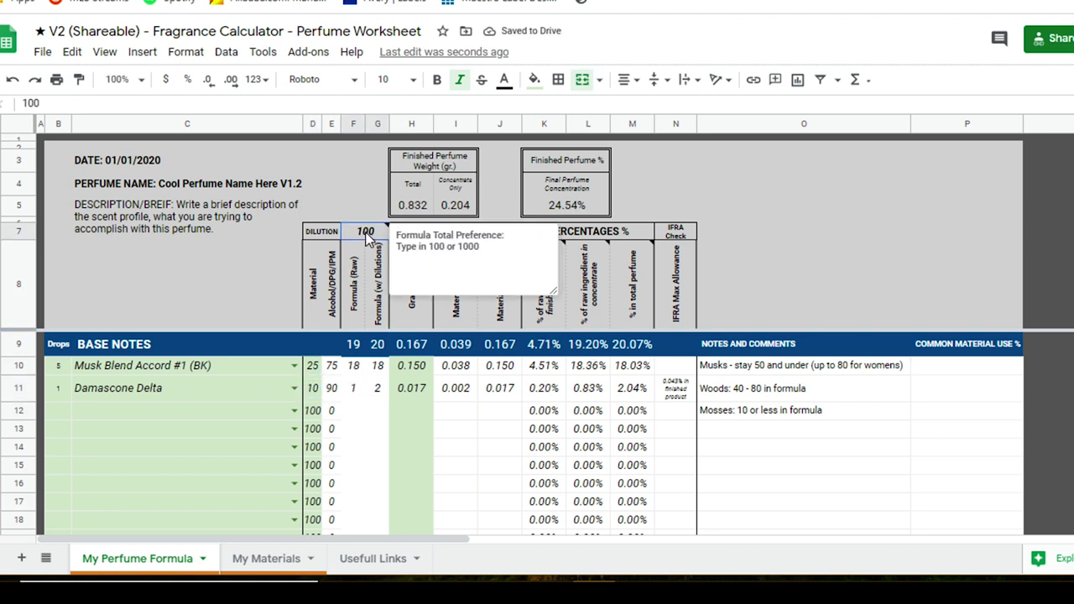
{"action": "key", "text": "ctrl+b"}
{"action": "type", "text": "1000"}
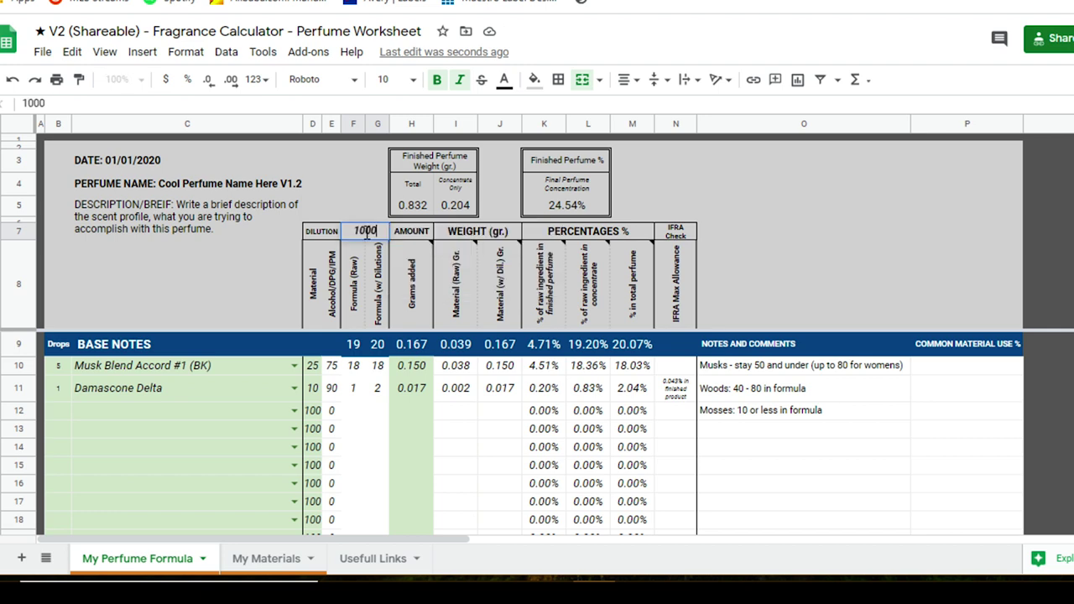
{"action": "key", "text": "Return"}
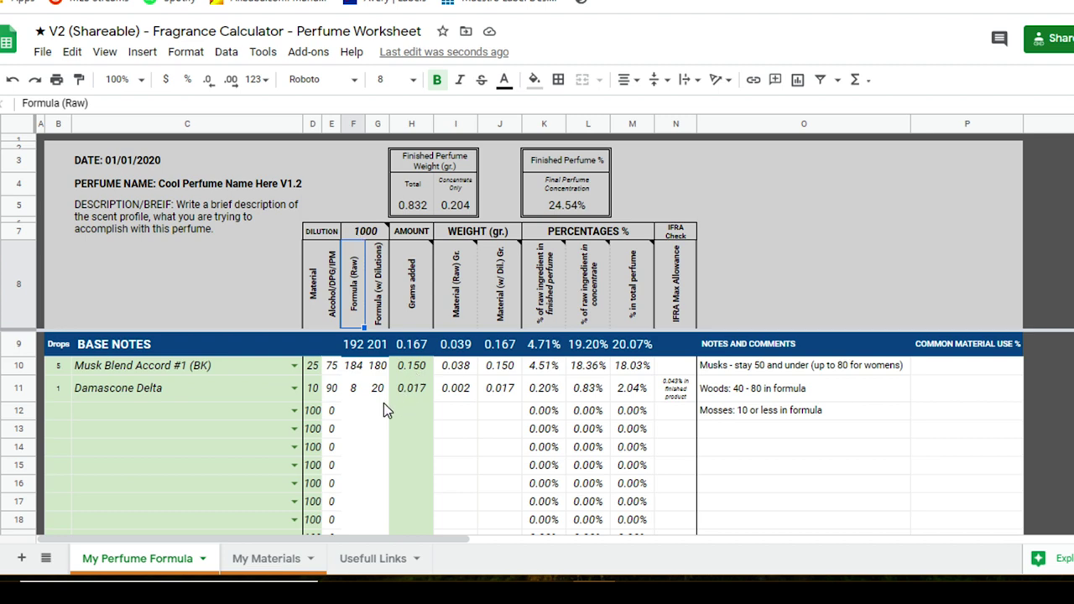
{"action": "left_click", "coordinate": [357, 394]}
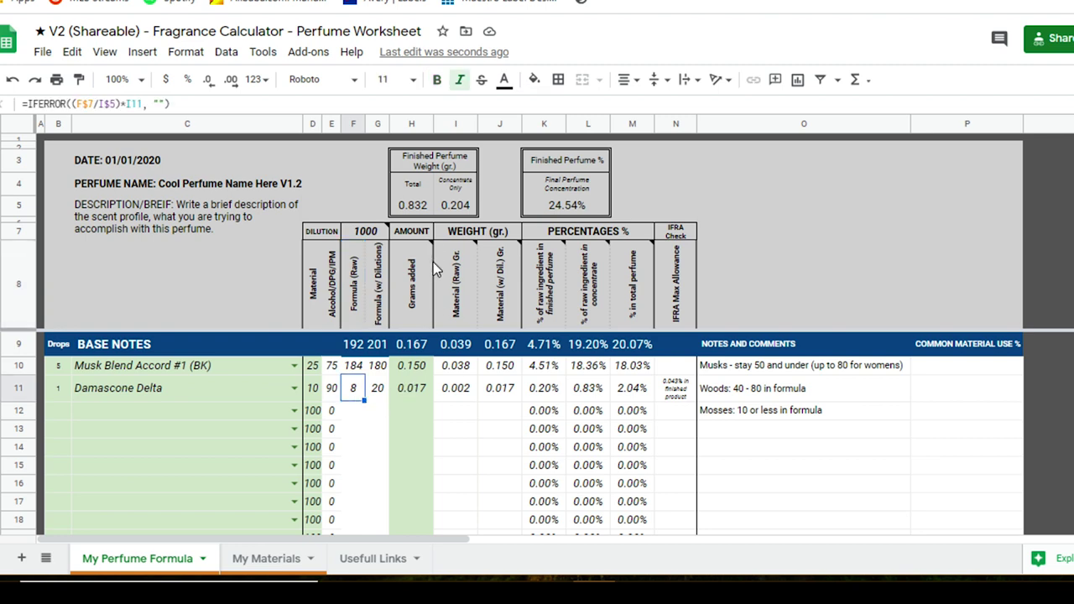
Review the grams added column for Damascone Delta and the musk accord.
{"action": "left_click_drag", "start_coordinate": [417, 232], "coordinate": [427, 500]}
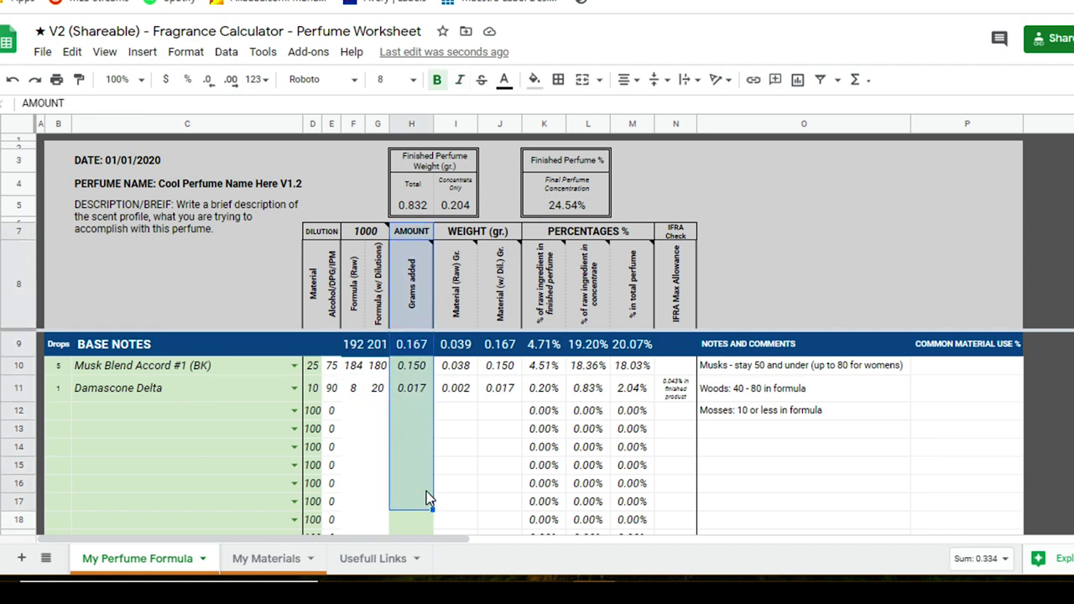
{"action": "mouse_move", "coordinate": [418, 302]}
{"action": "left_click", "coordinate": [409, 392]}
{"action": "left_click", "coordinate": [411, 372]}
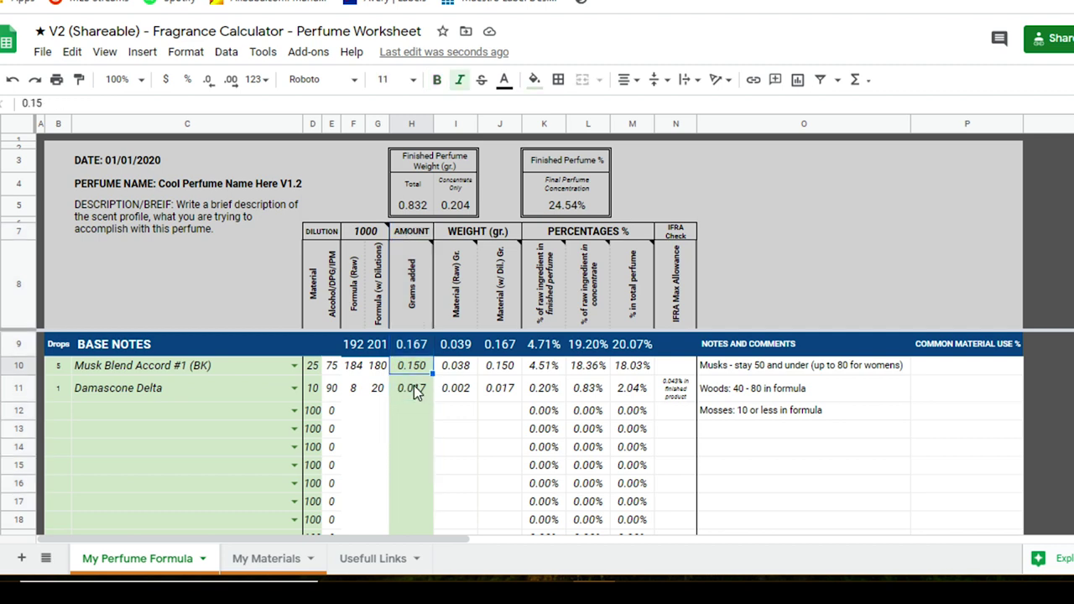
{"action": "left_click", "coordinate": [414, 388]}
Check Damascone Delta's drop count and total the Drops column.
{"action": "left_click", "coordinate": [134, 396]}
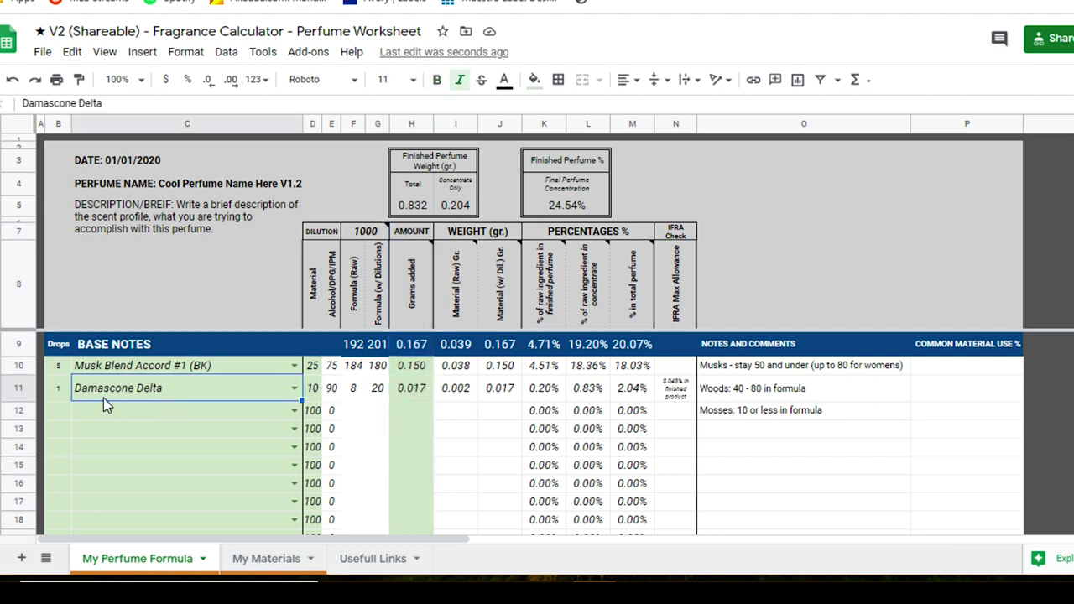
{"action": "left_click", "coordinate": [54, 387]}
{"action": "left_click_drag", "start_coordinate": [59, 344], "coordinate": [66, 471]}
{"action": "left_click", "coordinate": [106, 386]}
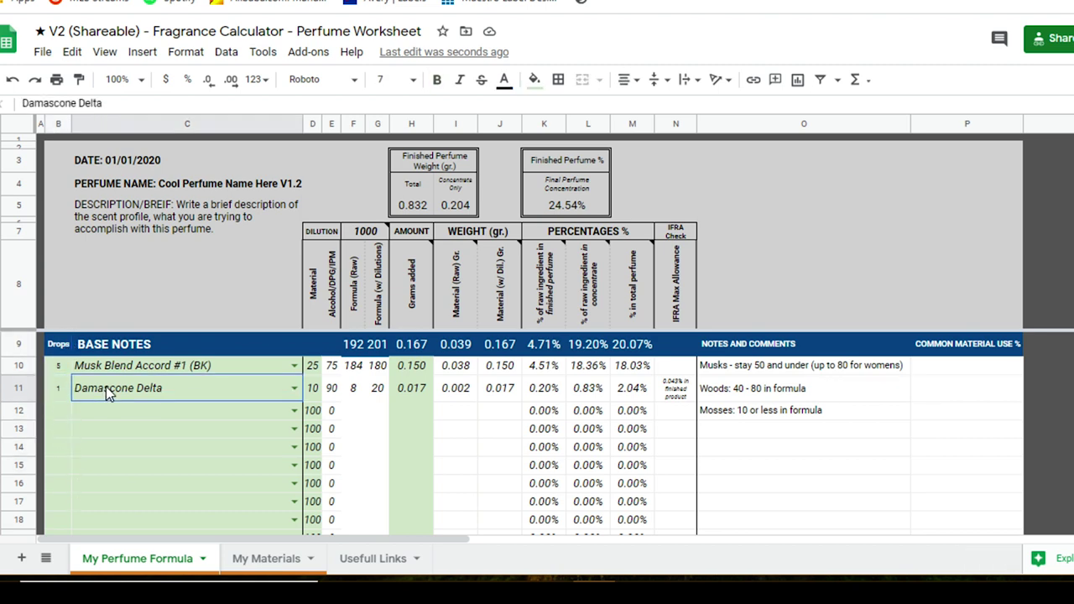
{"action": "left_click", "coordinate": [409, 390]}
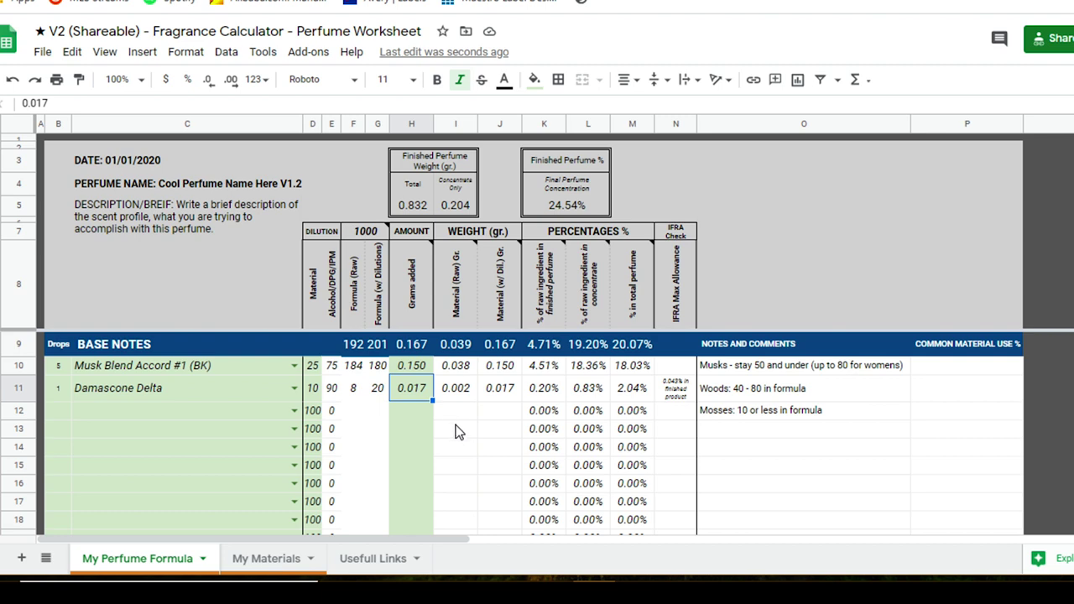
Check the musk accord's drop count and grams, then total the grams added column.
{"action": "left_click", "coordinate": [170, 367]}
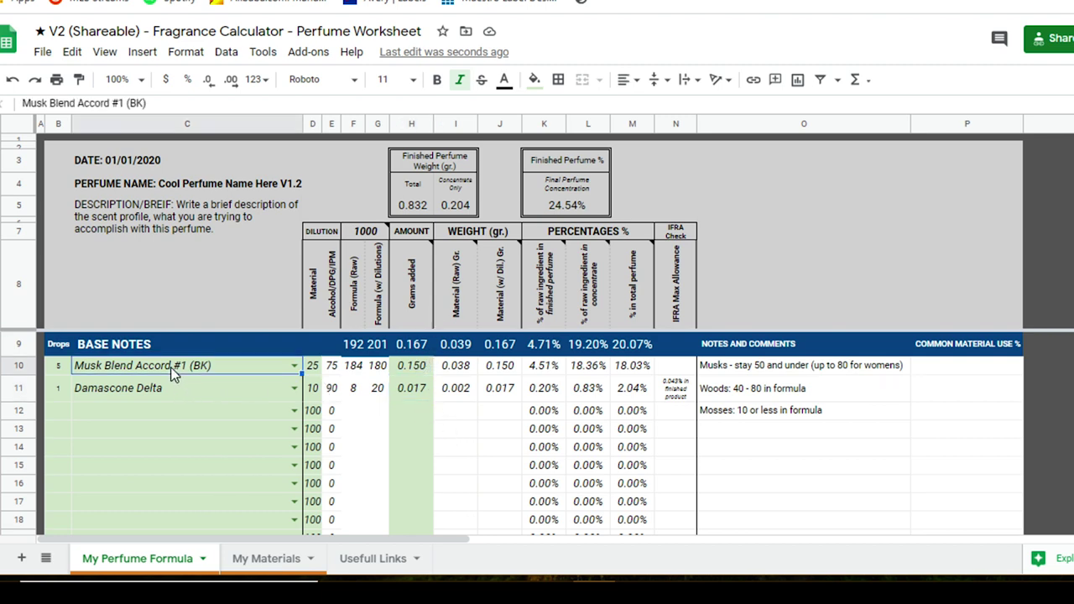
{"action": "left_click", "coordinate": [60, 368]}
{"action": "left_click", "coordinate": [423, 369]}
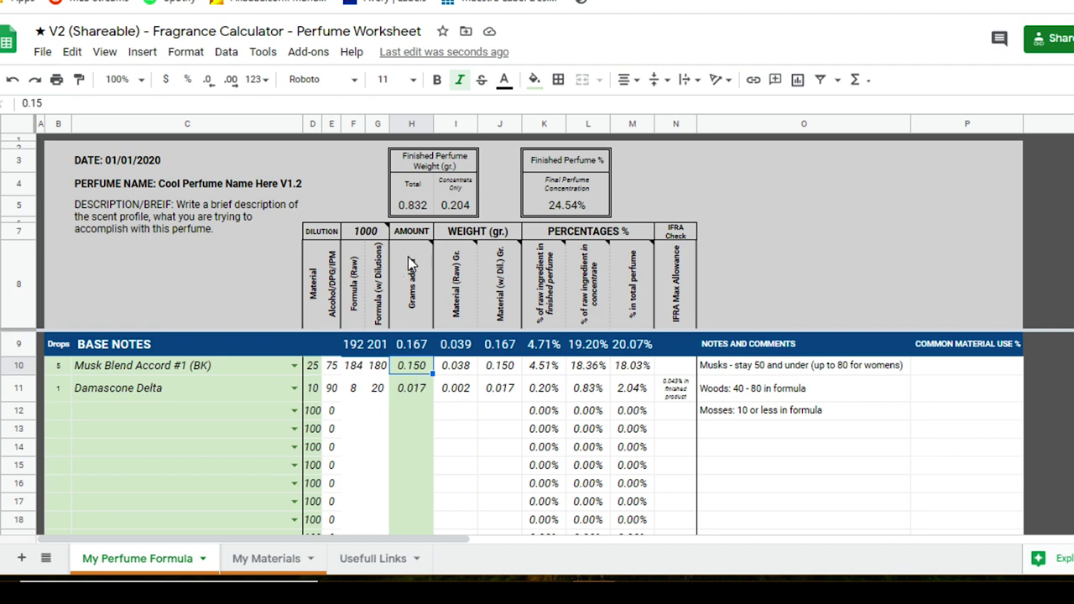
{"action": "left_click_drag", "start_coordinate": [409, 230], "coordinate": [398, 501]}
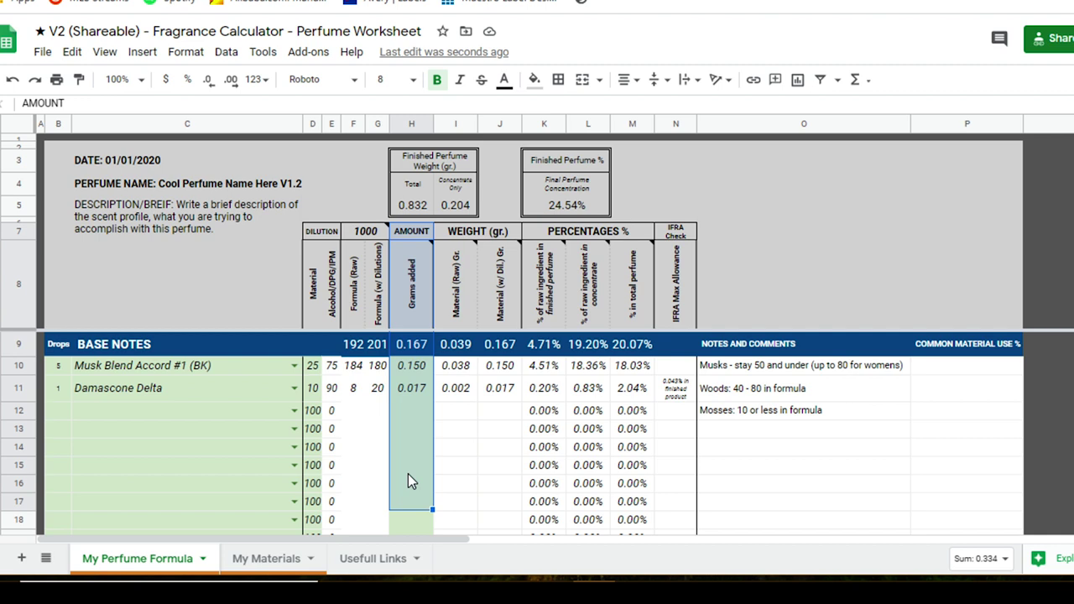
Compare the Material (Raw) Gr. and Material (w/ Dil.) Gr. columns and their header notes.
{"action": "left_click", "coordinate": [467, 414]}
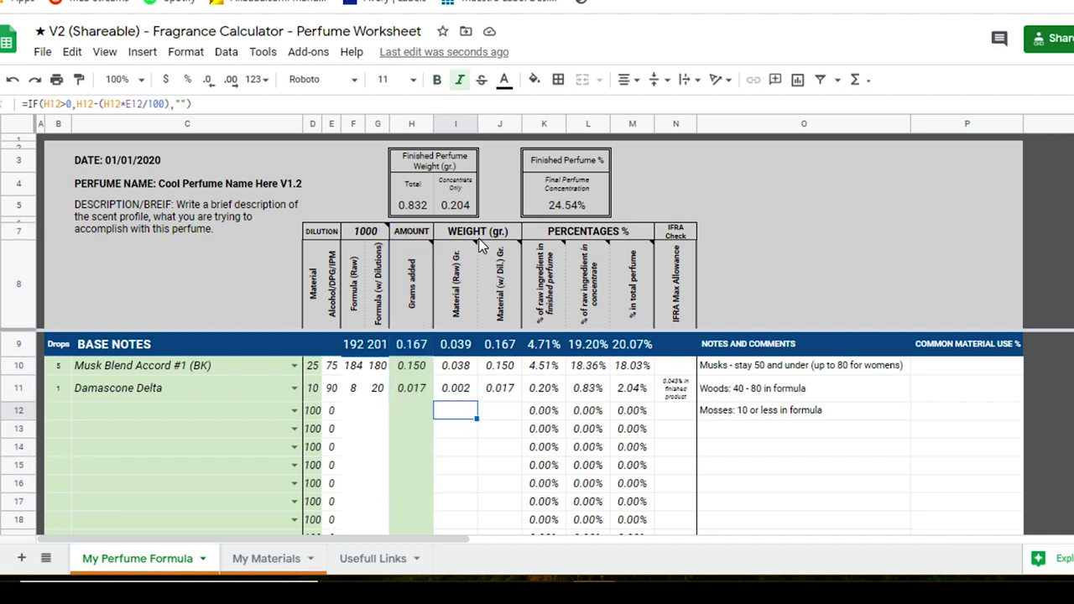
{"action": "left_click_drag", "start_coordinate": [482, 244], "coordinate": [515, 488]}
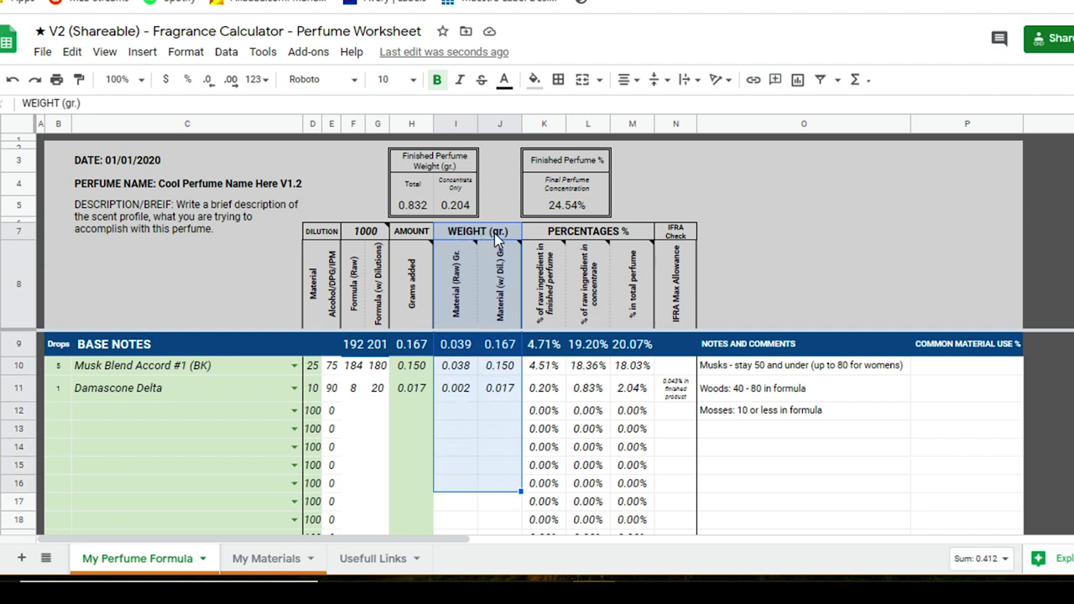
{"action": "mouse_move", "coordinate": [464, 294]}
{"action": "left_click", "coordinate": [467, 292]}
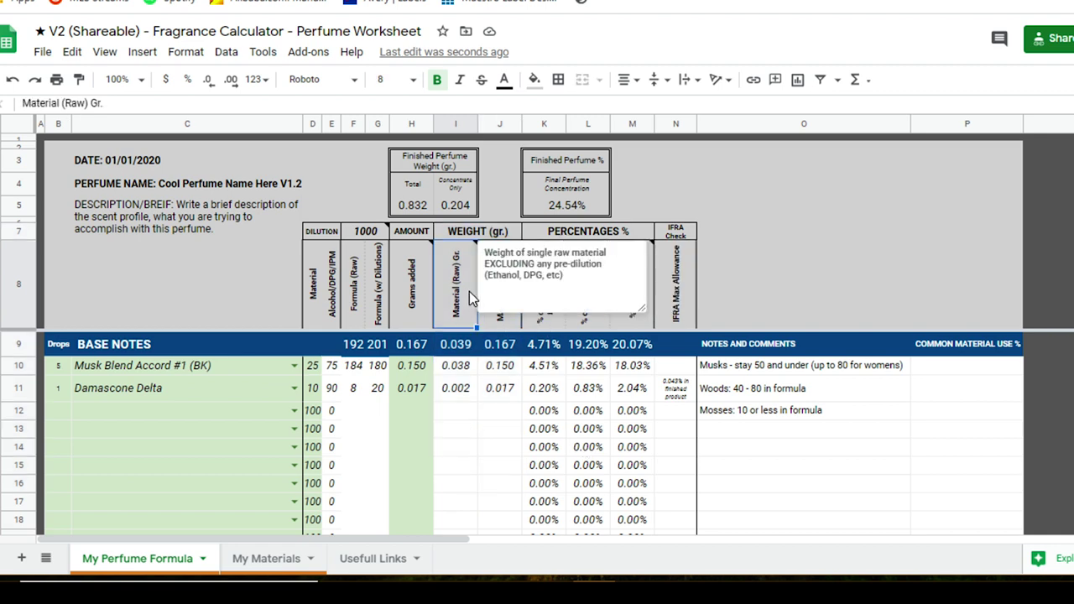
{"action": "left_click", "coordinate": [514, 326]}
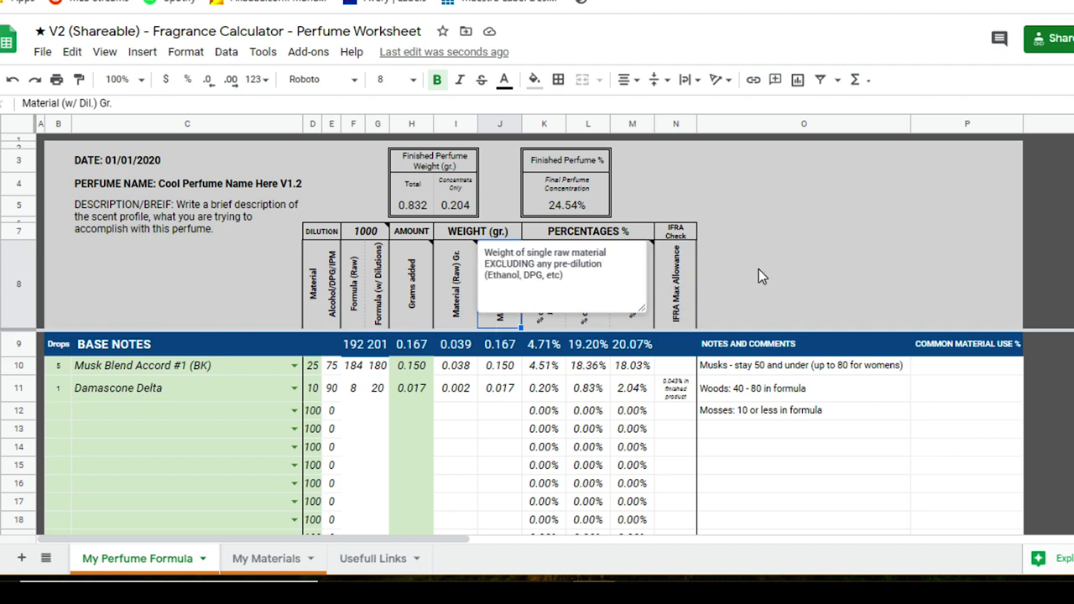
{"action": "left_click", "coordinate": [469, 304]}
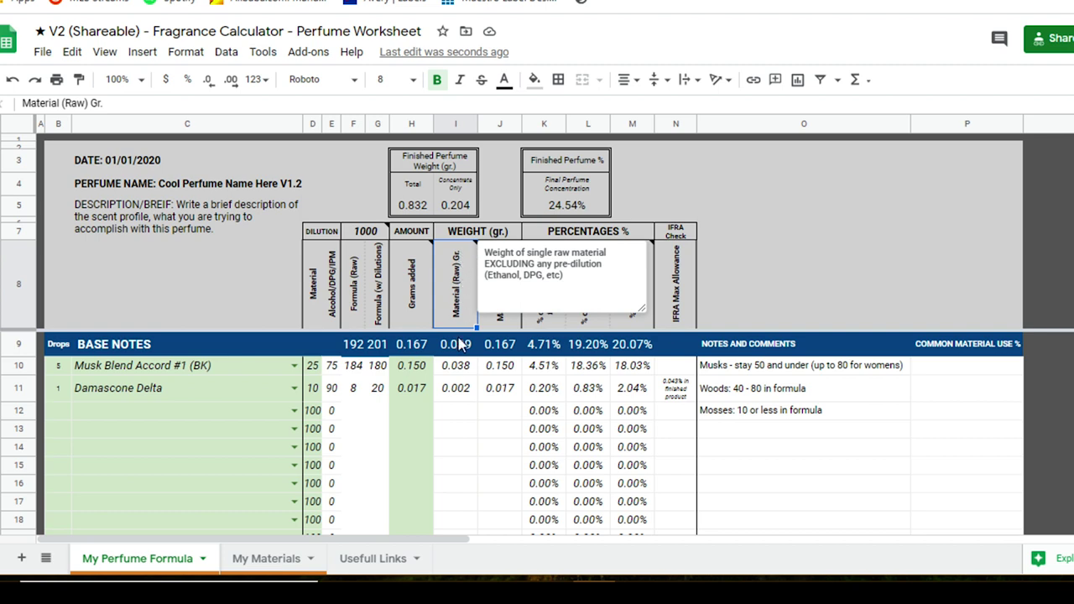
Test the musk accord's material percentage at 100 against the weight totals, then restore 25.
{"action": "left_click", "coordinate": [315, 367]}
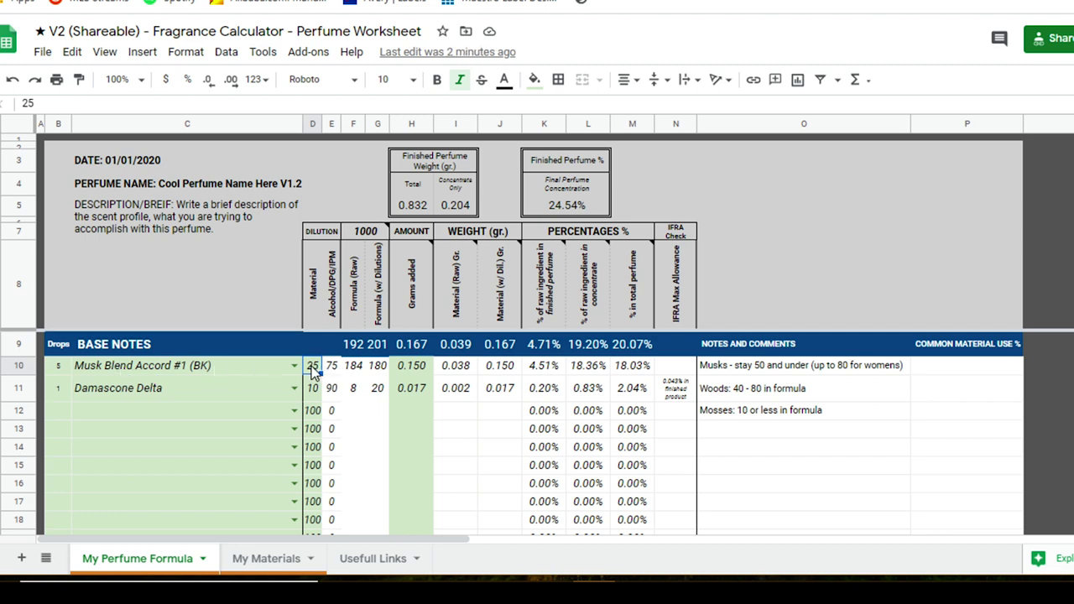
{"action": "type", "text": "100"}
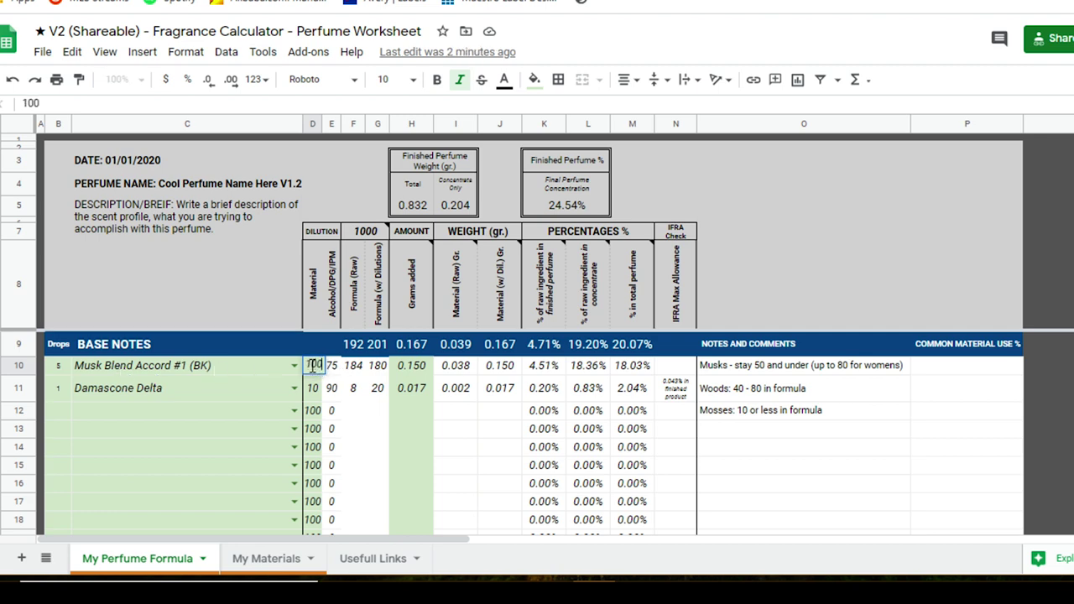
{"action": "key", "text": "Return"}
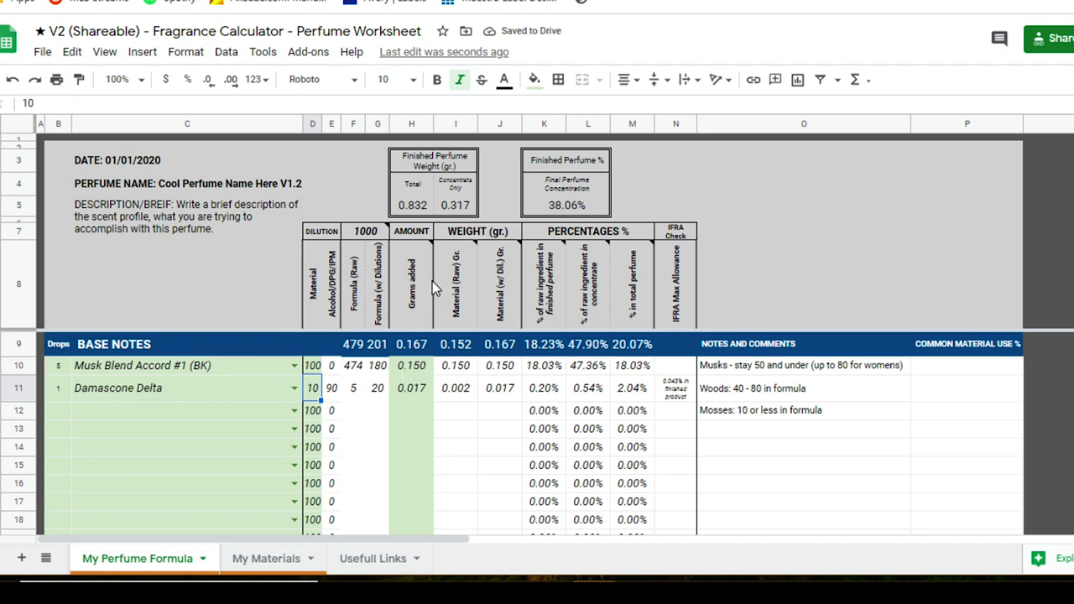
{"action": "left_click_drag", "start_coordinate": [466, 278], "coordinate": [461, 375]}
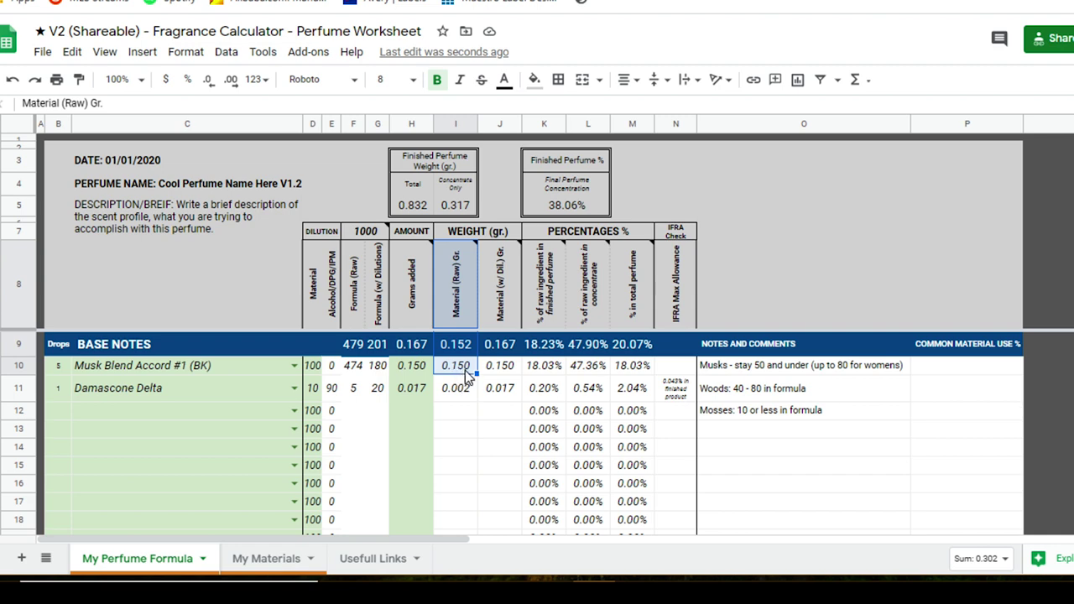
{"action": "left_click", "coordinate": [497, 312]}
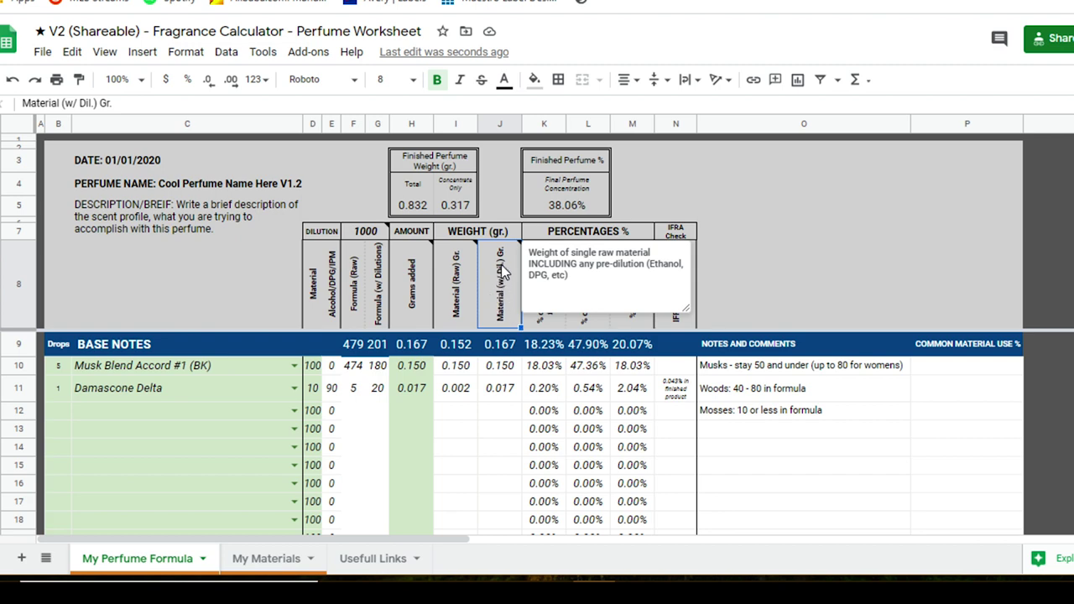
{"action": "left_click", "coordinate": [502, 372]}
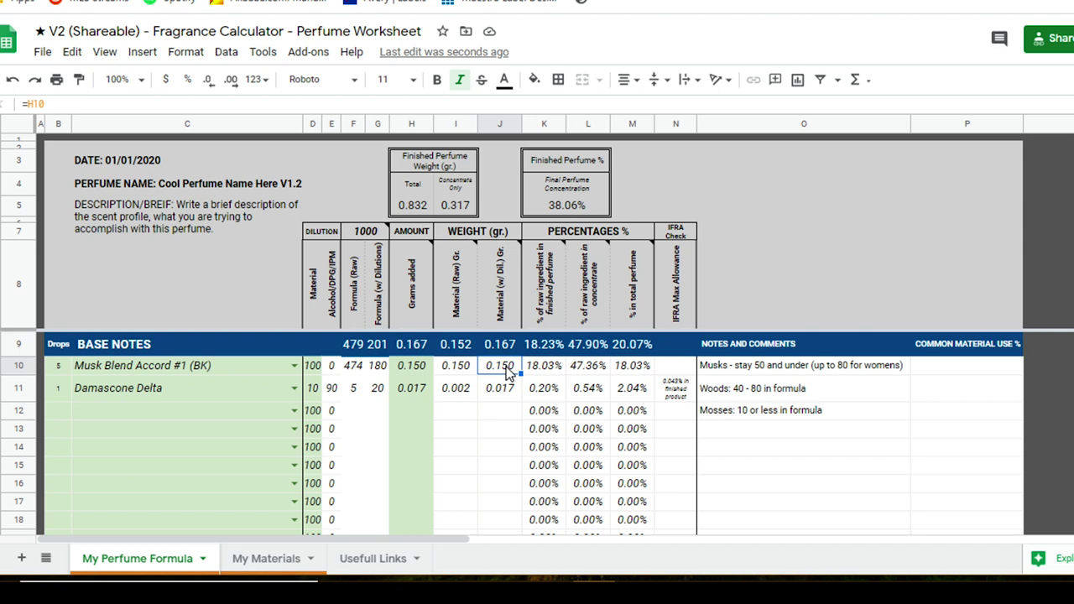
{"action": "left_click", "coordinate": [314, 368]}
{"action": "type", "text": "25"}
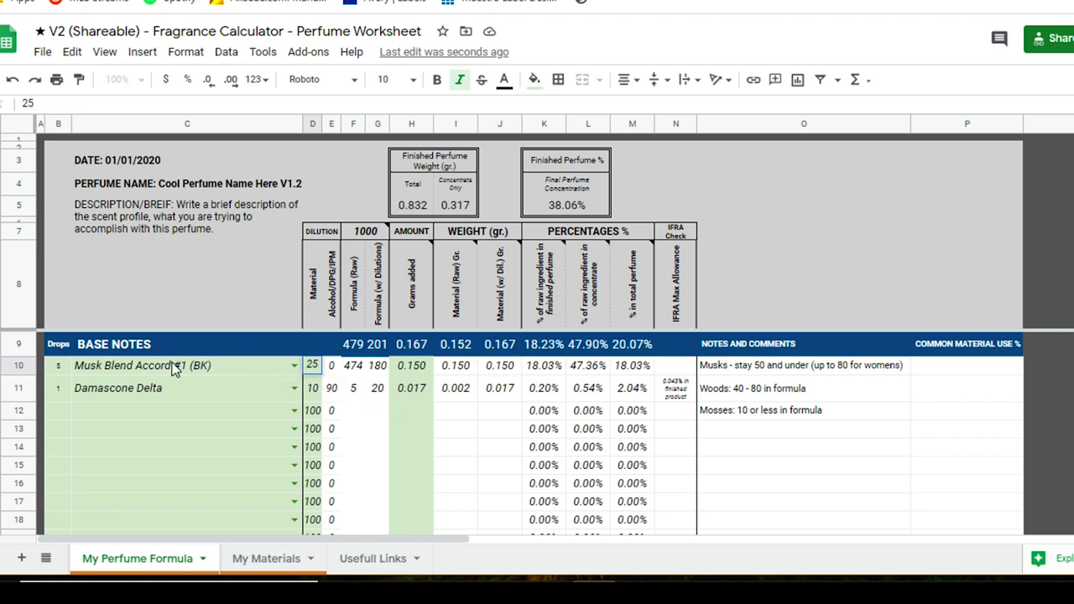
{"action": "key", "text": "Return"}
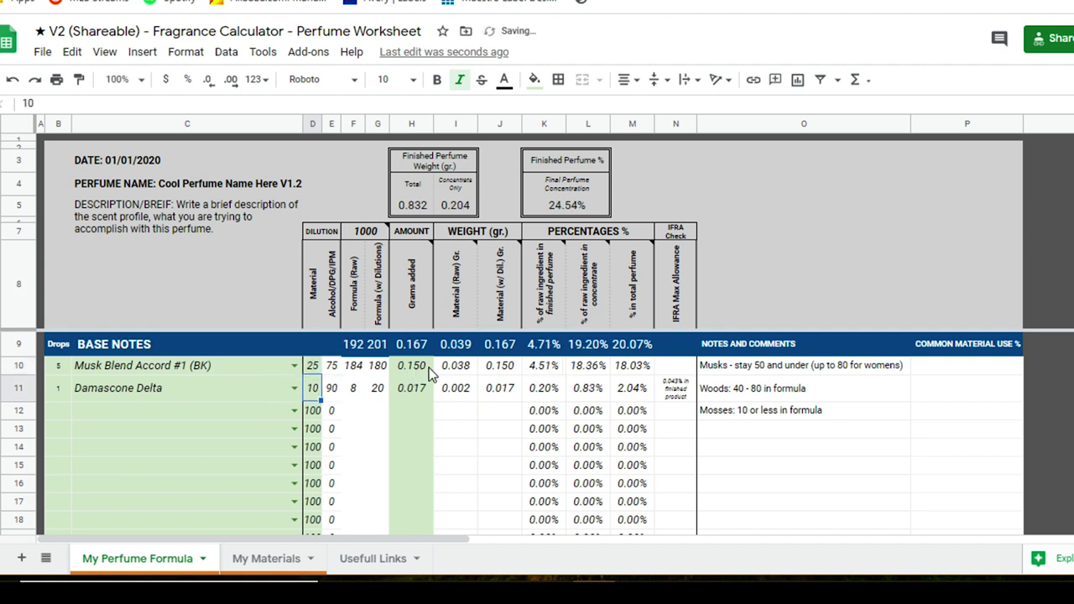
Inspect the musk accord's raw weight formula and total the raw and diluted weight columns.
{"action": "left_click", "coordinate": [426, 368]}
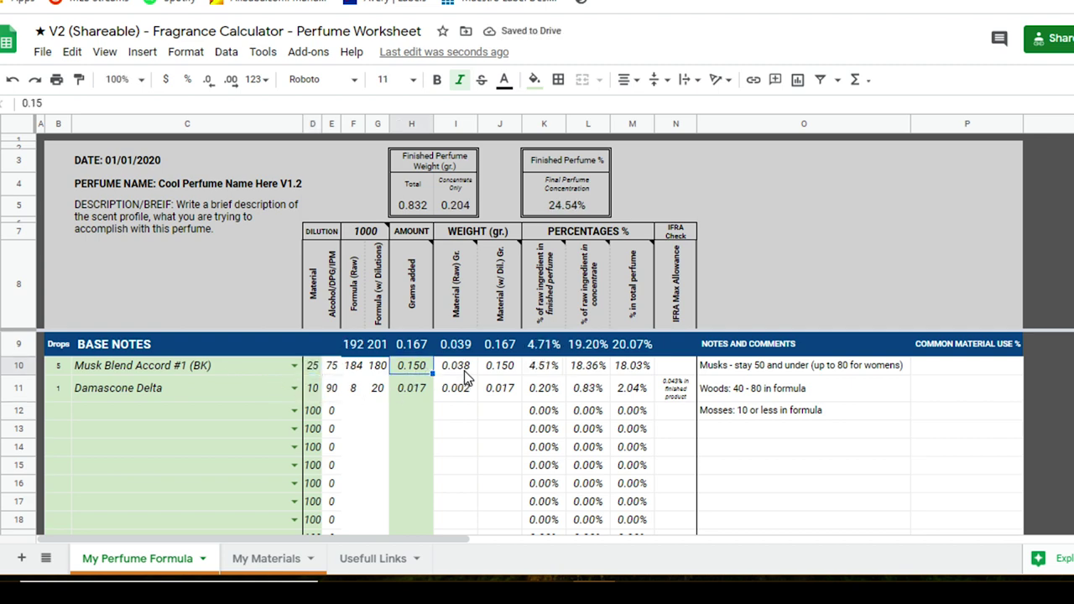
{"action": "left_click", "coordinate": [466, 293]}
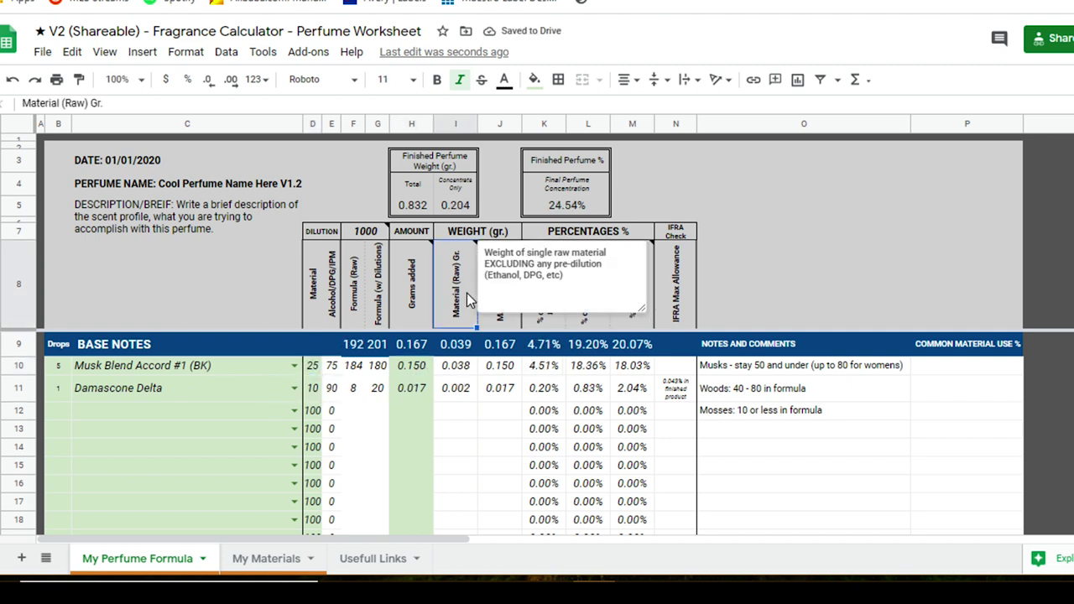
{"action": "left_click", "coordinate": [469, 369]}
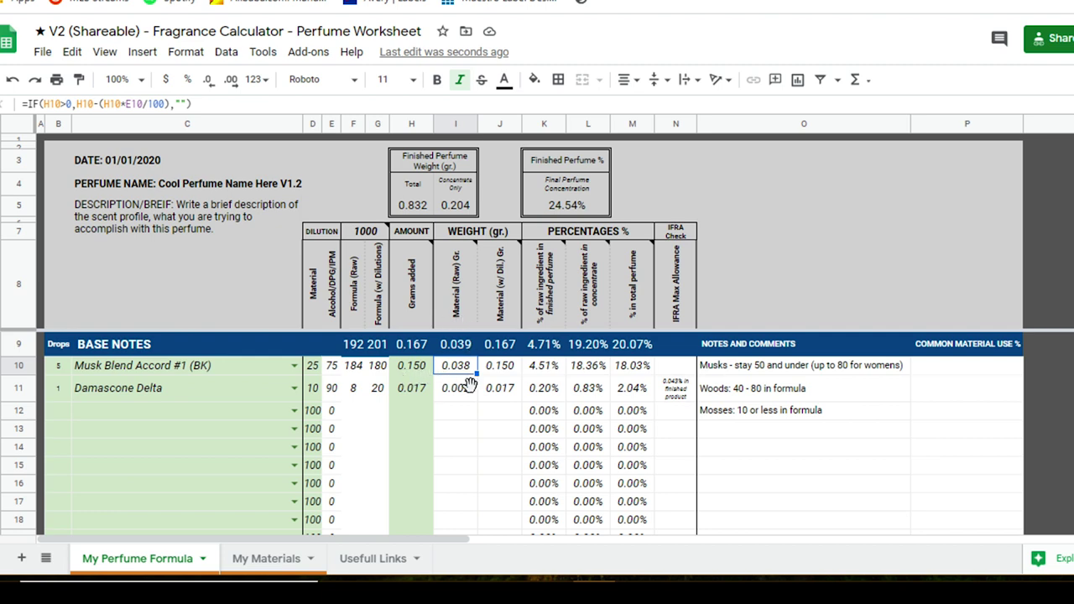
{"action": "left_click", "coordinate": [469, 318]}
{"action": "left_click_drag", "start_coordinate": [469, 318], "coordinate": [466, 479]}
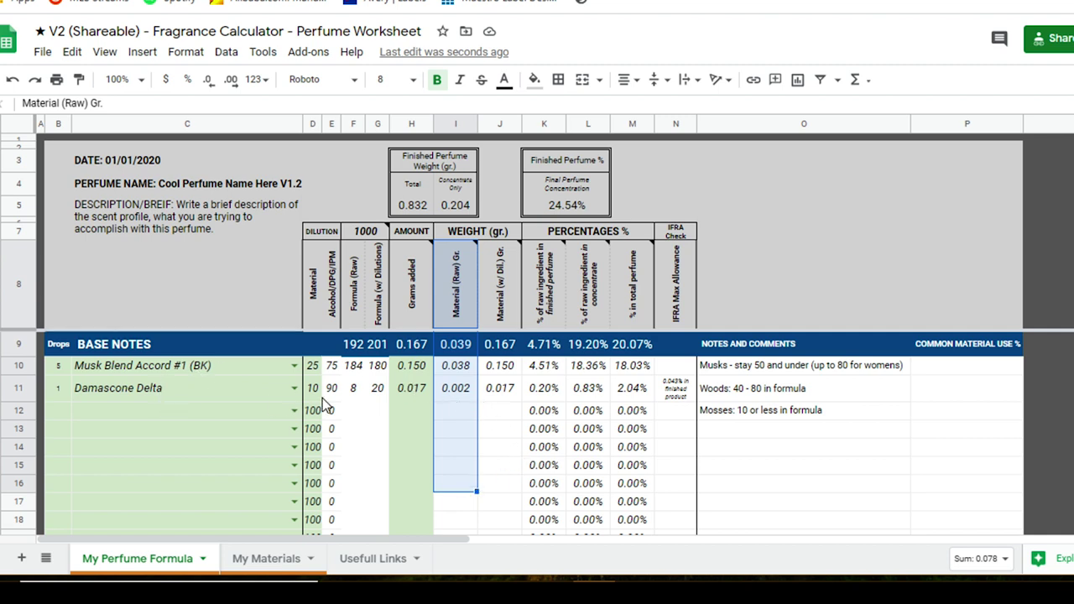
{"action": "left_click_drag", "start_coordinate": [513, 307], "coordinate": [510, 449]}
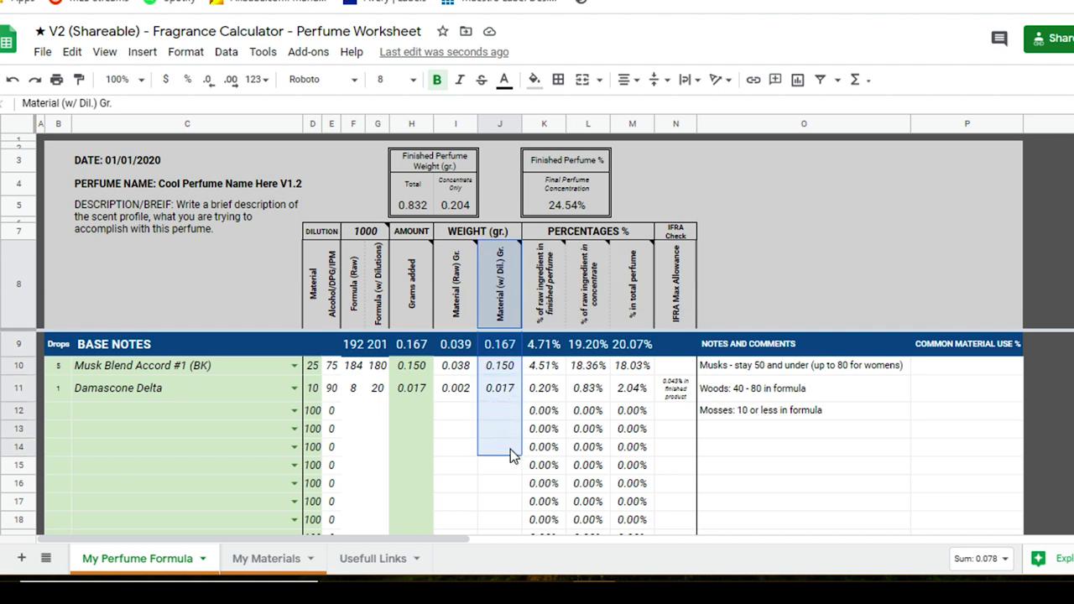
{"action": "mouse_move", "coordinate": [506, 315]}
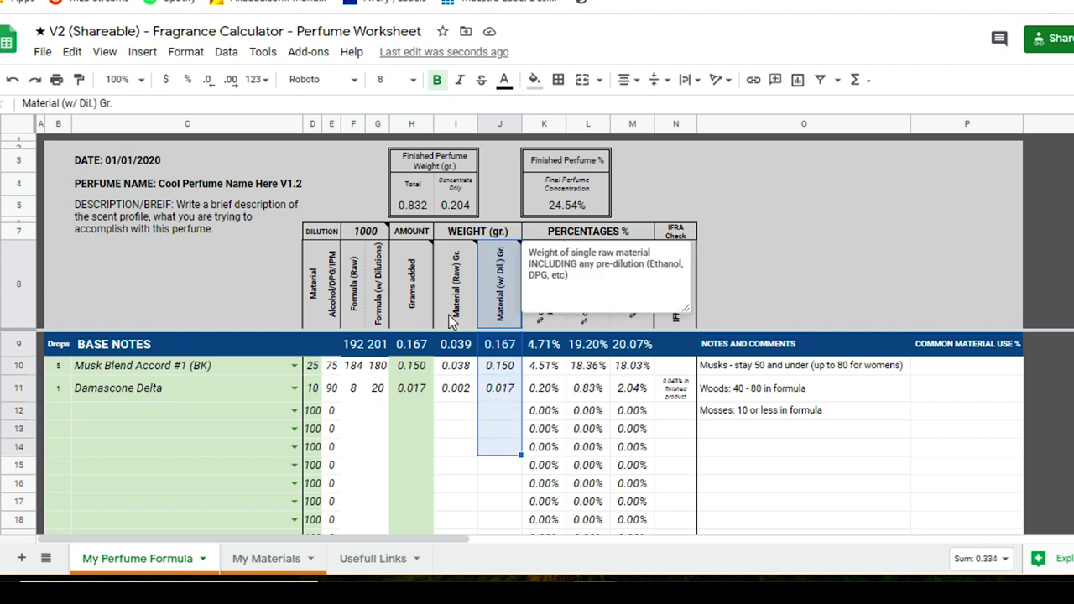
Compare the diluted and raw weights of the musk accord and Damascone Delta.
{"action": "left_click", "coordinate": [332, 307]}
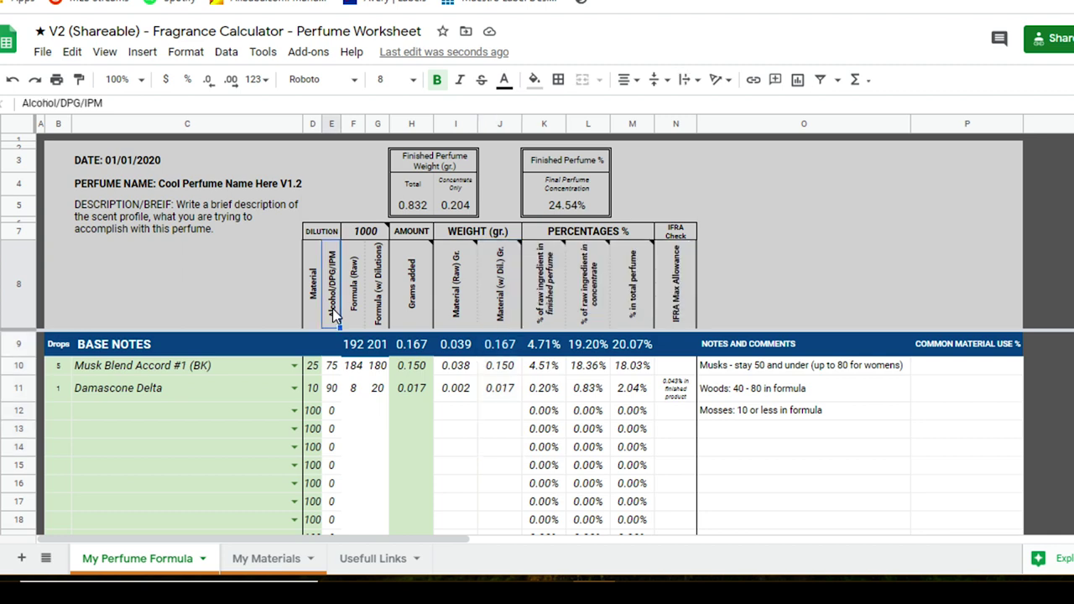
{"action": "left_click", "coordinate": [513, 367]}
{"action": "left_click_drag", "start_coordinate": [499, 302], "coordinate": [498, 390]}
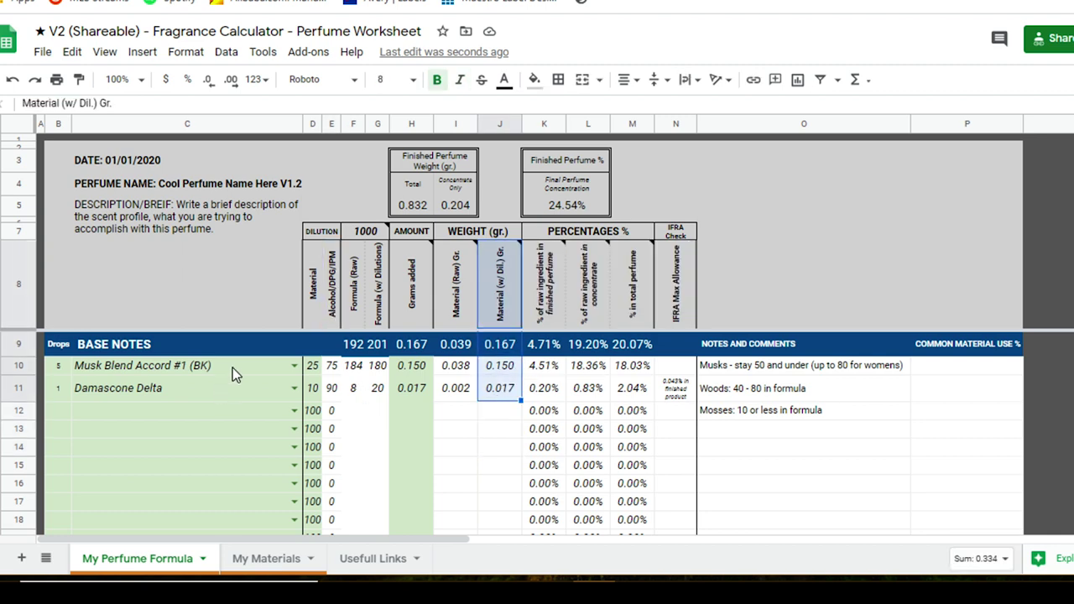
{"action": "left_click_drag", "start_coordinate": [455, 285], "coordinate": [454, 398]}
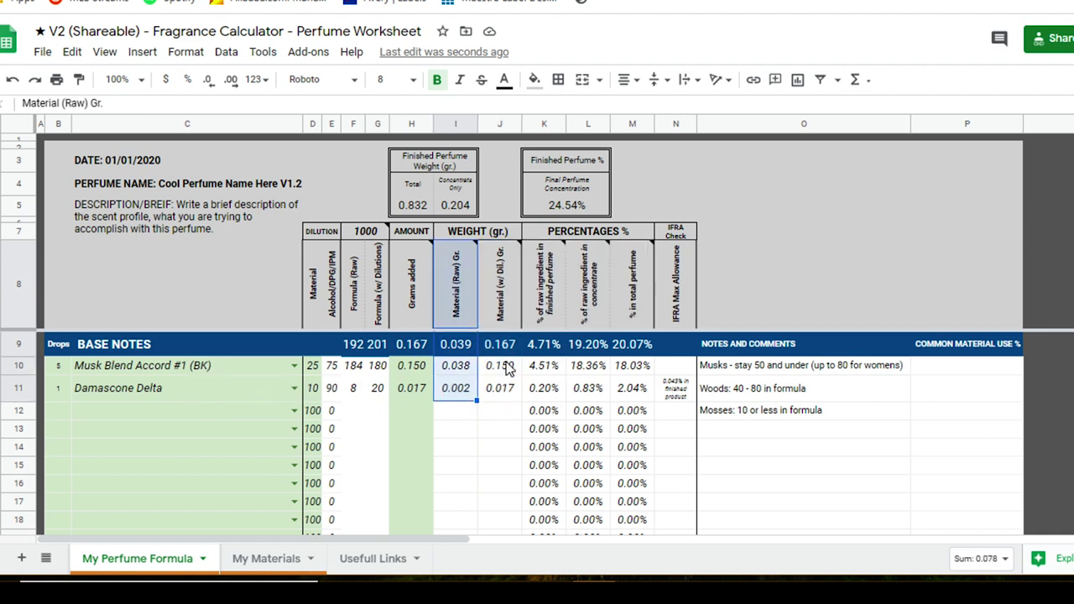
Review the percentages block notes and the finished-perfume percentage formula in K11.
{"action": "left_click", "coordinate": [629, 260]}
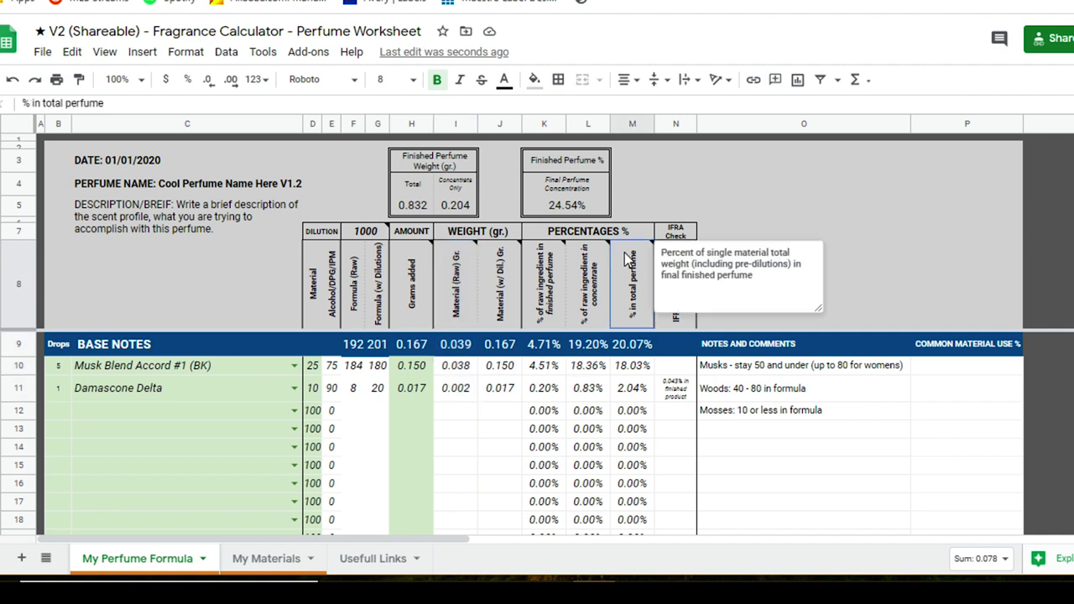
{"action": "left_click_drag", "start_coordinate": [534, 237], "coordinate": [633, 466]}
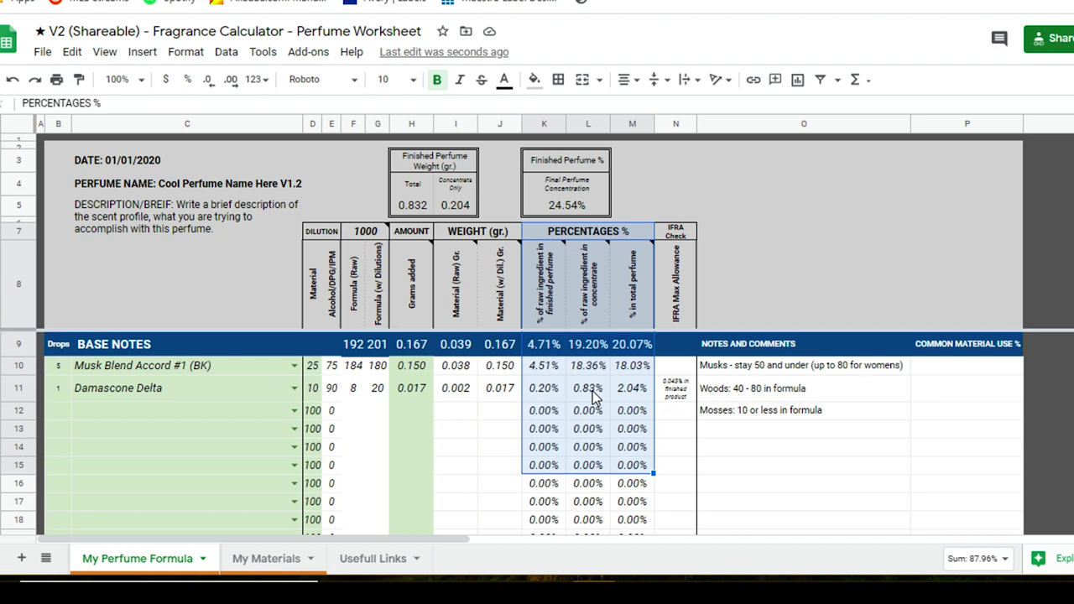
{"action": "left_click", "coordinate": [543, 317]}
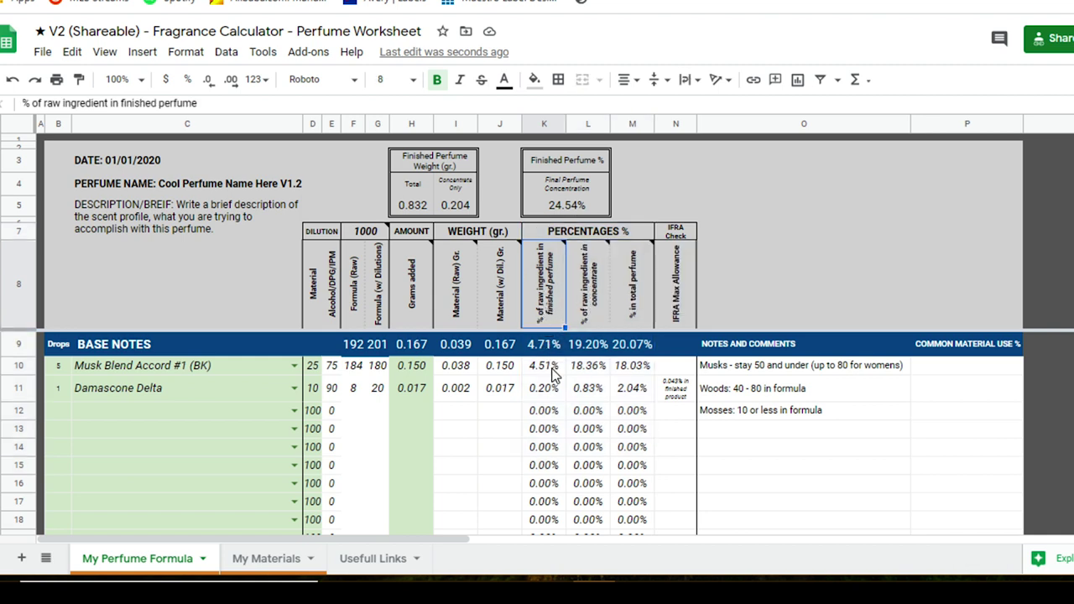
{"action": "left_click", "coordinate": [553, 465], "text": "shift"}
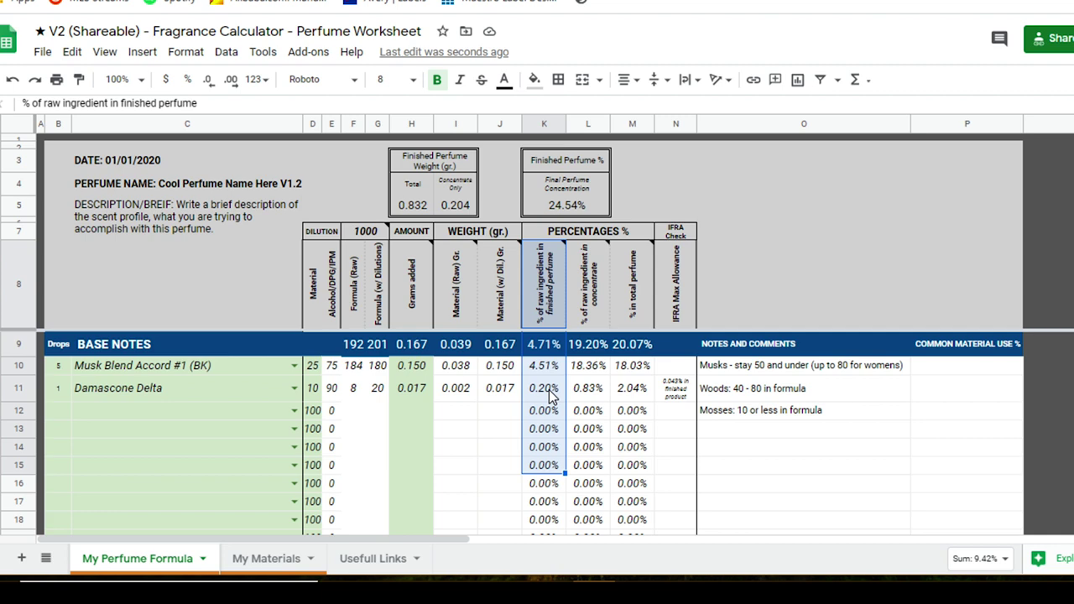
{"action": "left_click", "coordinate": [551, 393]}
{"action": "mouse_move", "coordinate": [547, 315]}
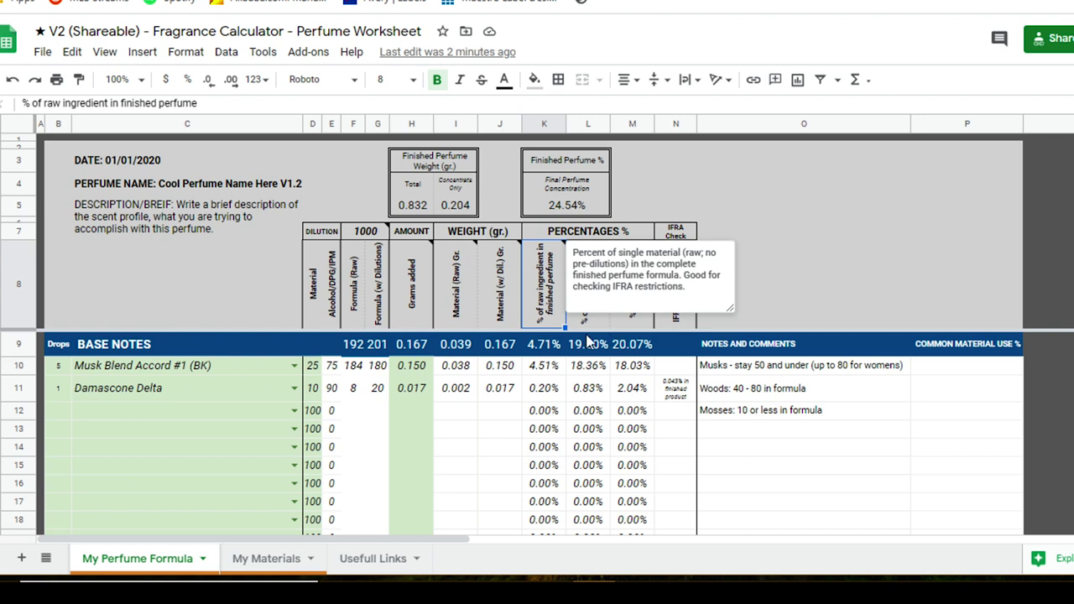
Select column K's percentages, recheck K11, and read the concentrate percentage note.
{"action": "left_click_drag", "start_coordinate": [543, 321], "coordinate": [549, 430]}
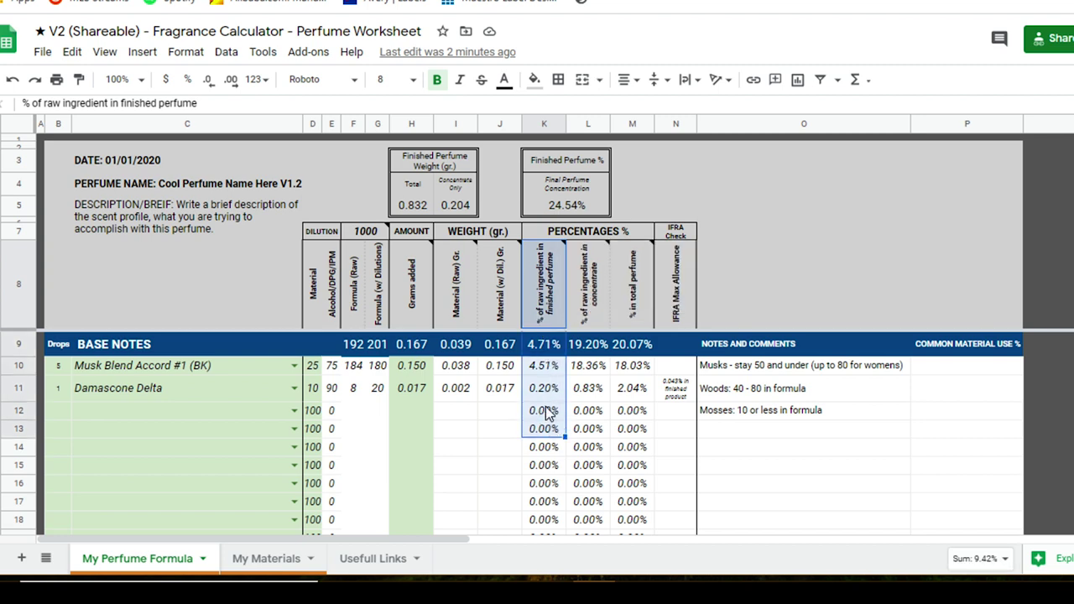
{"action": "left_click", "coordinate": [544, 391]}
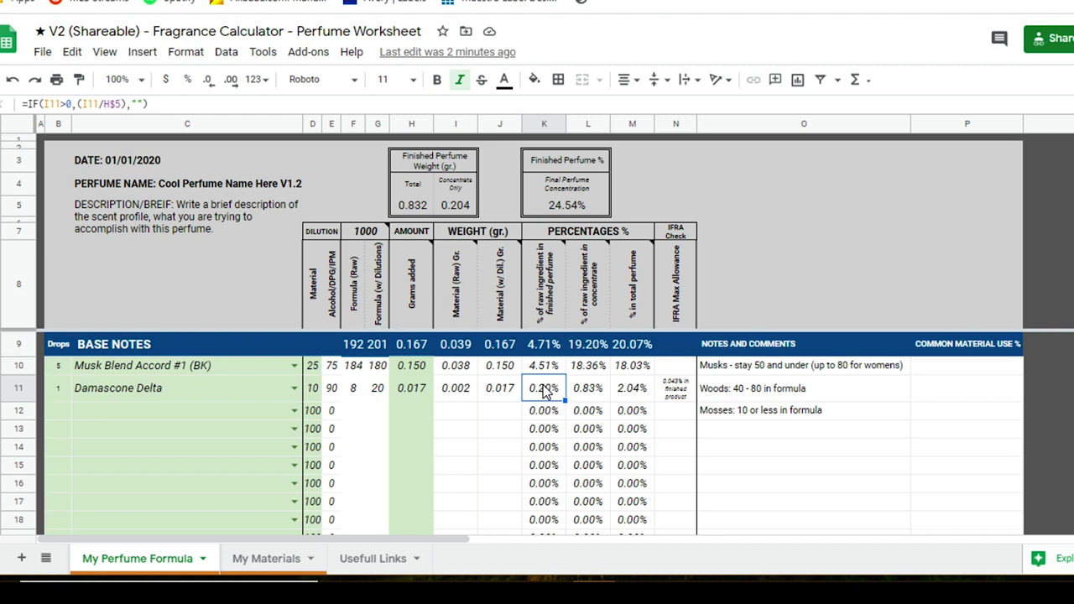
{"action": "left_click_drag", "start_coordinate": [552, 366], "coordinate": [554, 447]}
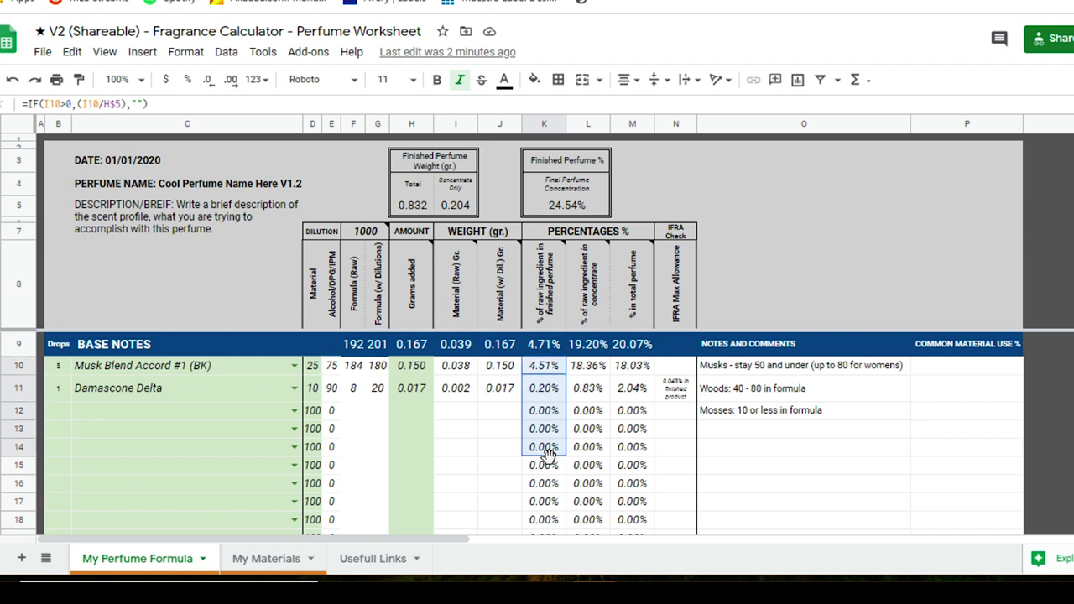
{"action": "left_click", "coordinate": [544, 391]}
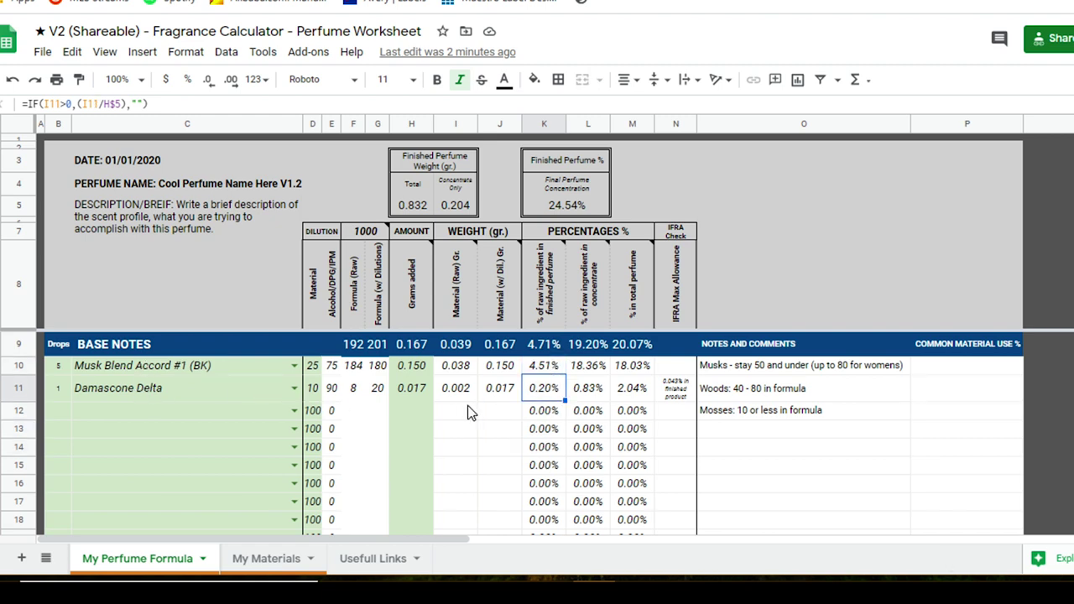
{"action": "left_click", "coordinate": [592, 294]}
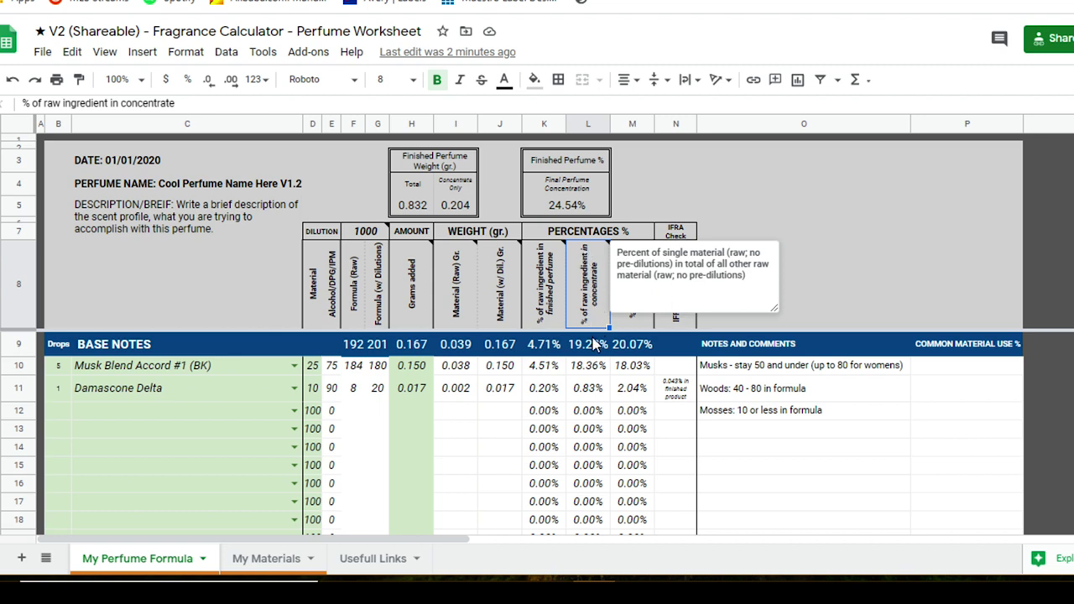
Compare Damascone Delta's concentrate percentage formula in L11 with K11.
{"action": "left_click", "coordinate": [198, 393]}
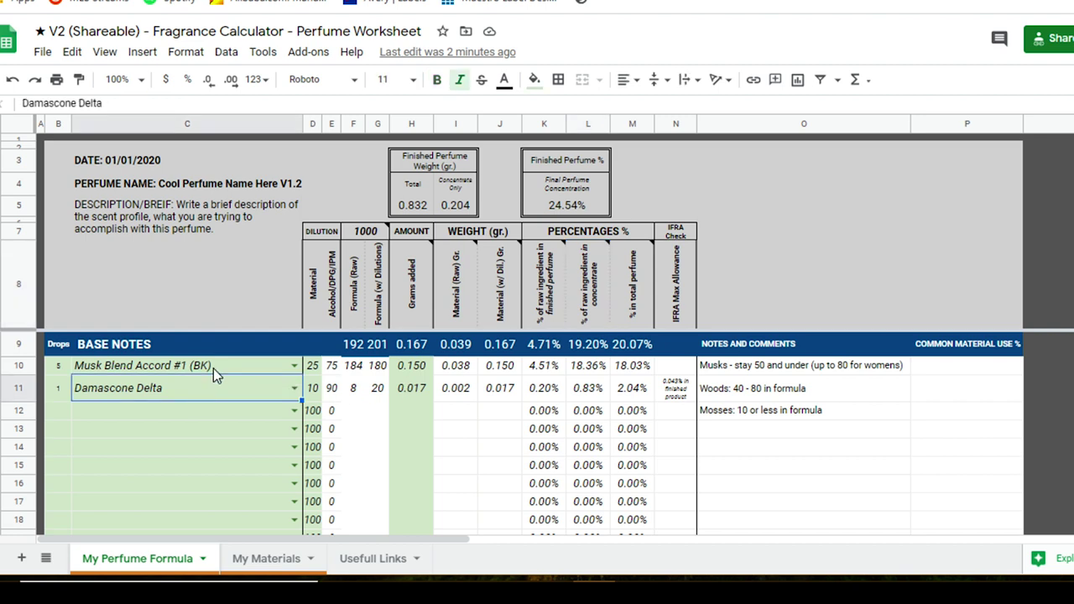
{"action": "left_click", "coordinate": [592, 391]}
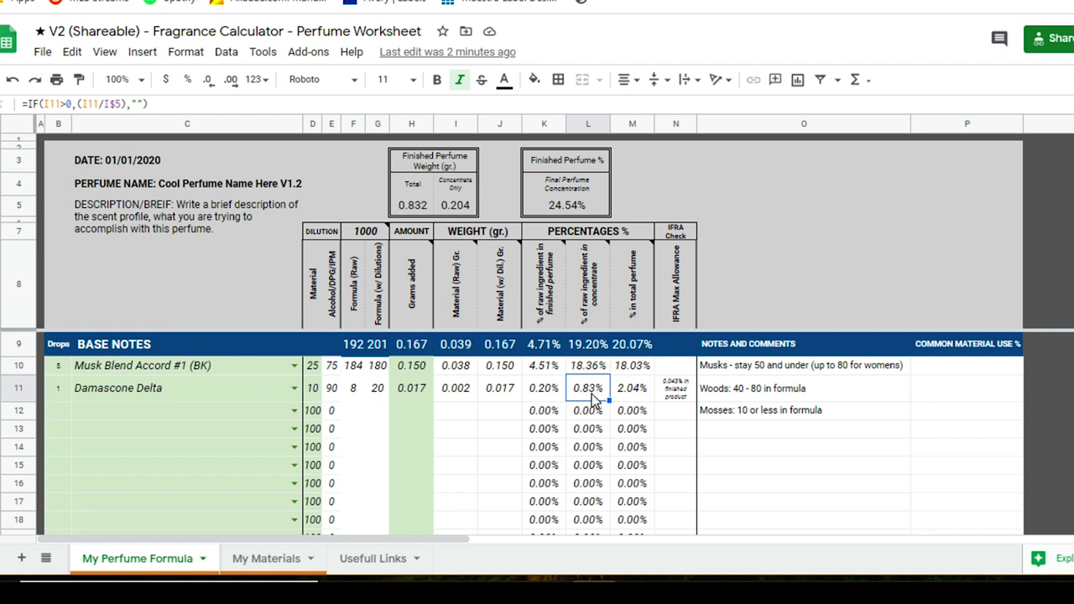
{"action": "left_click", "coordinate": [208, 386]}
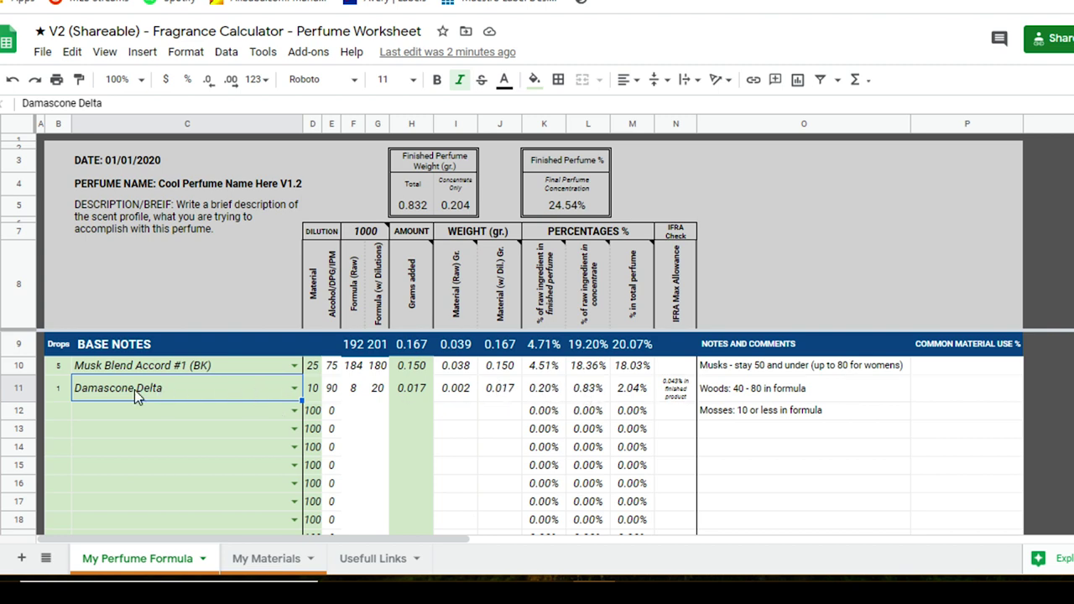
{"action": "left_click", "coordinate": [587, 391]}
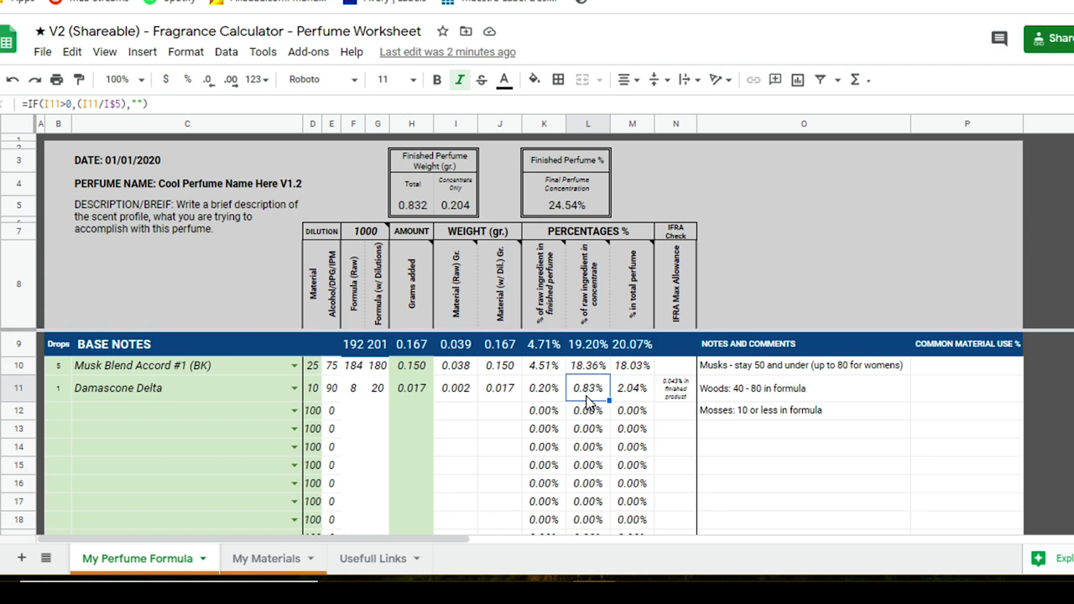
{"action": "left_click", "coordinate": [550, 391]}
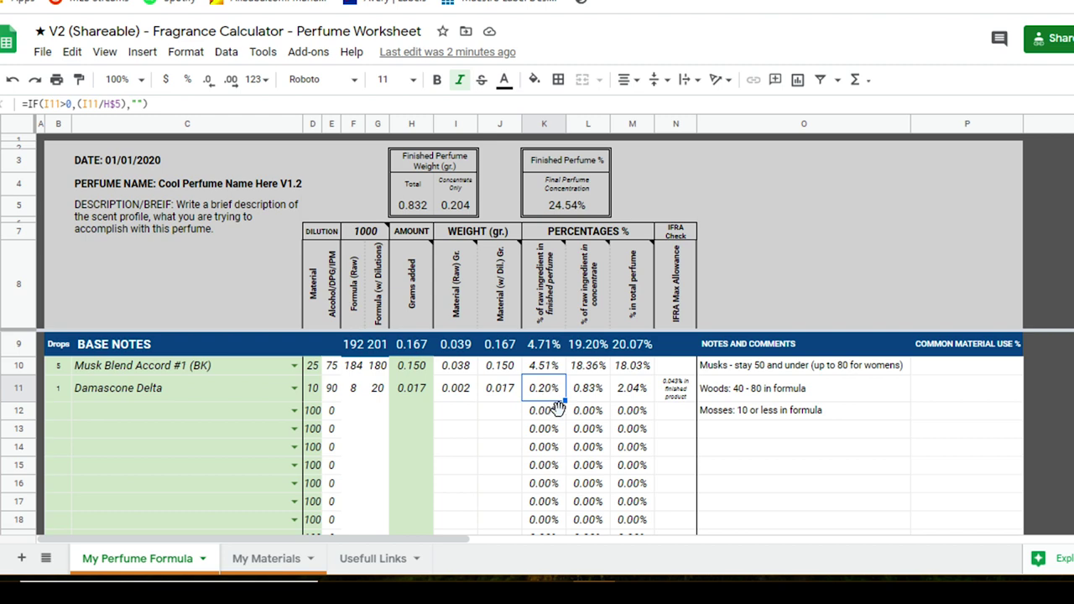
{"action": "left_click", "coordinate": [223, 394]}
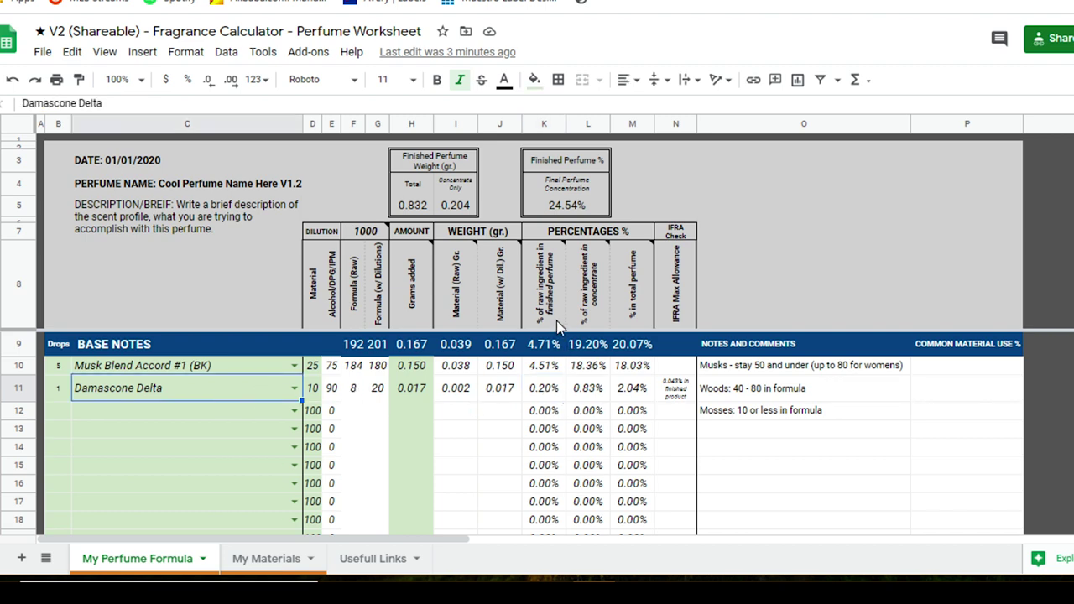
Select the K8 and L8 headers and the total perfume percentage column, viewing M11.
{"action": "left_click_drag", "start_coordinate": [557, 321], "coordinate": [590, 395]}
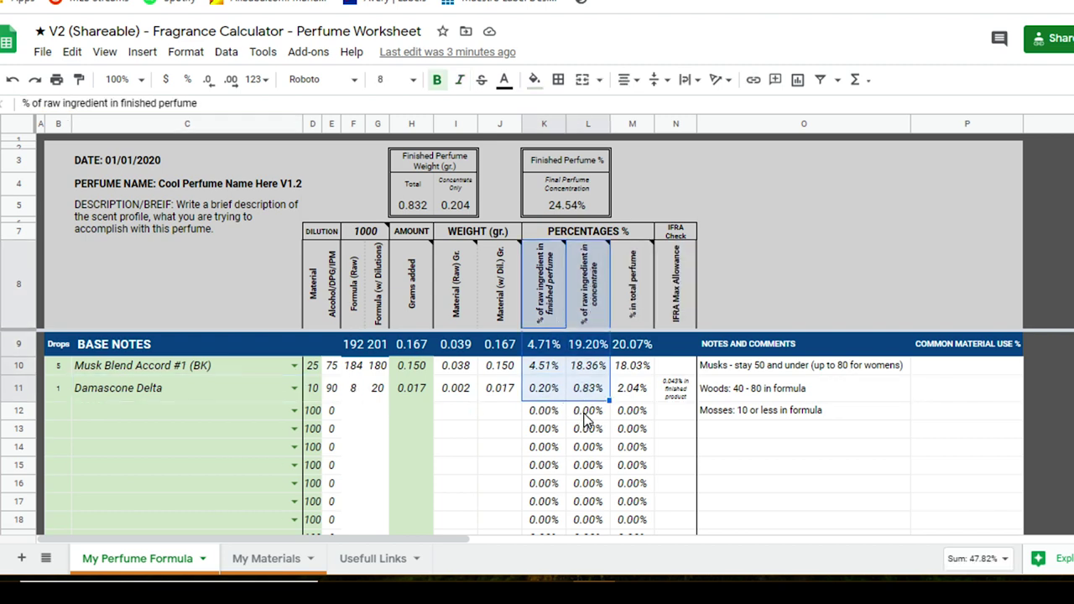
{"action": "left_click", "coordinate": [643, 323]}
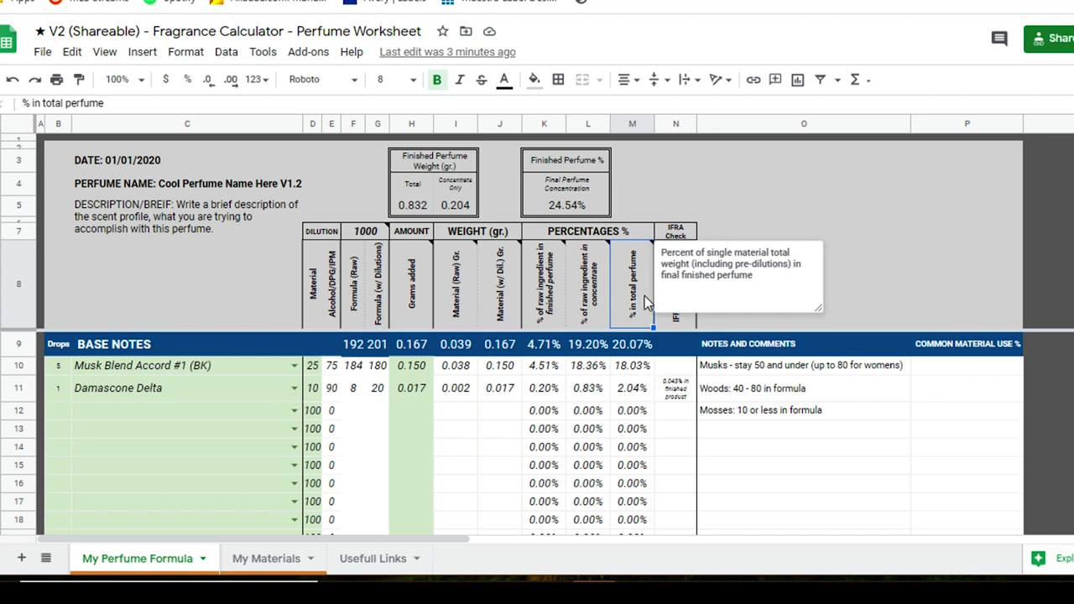
{"action": "left_click_drag", "start_coordinate": [647, 304], "coordinate": [634, 470]}
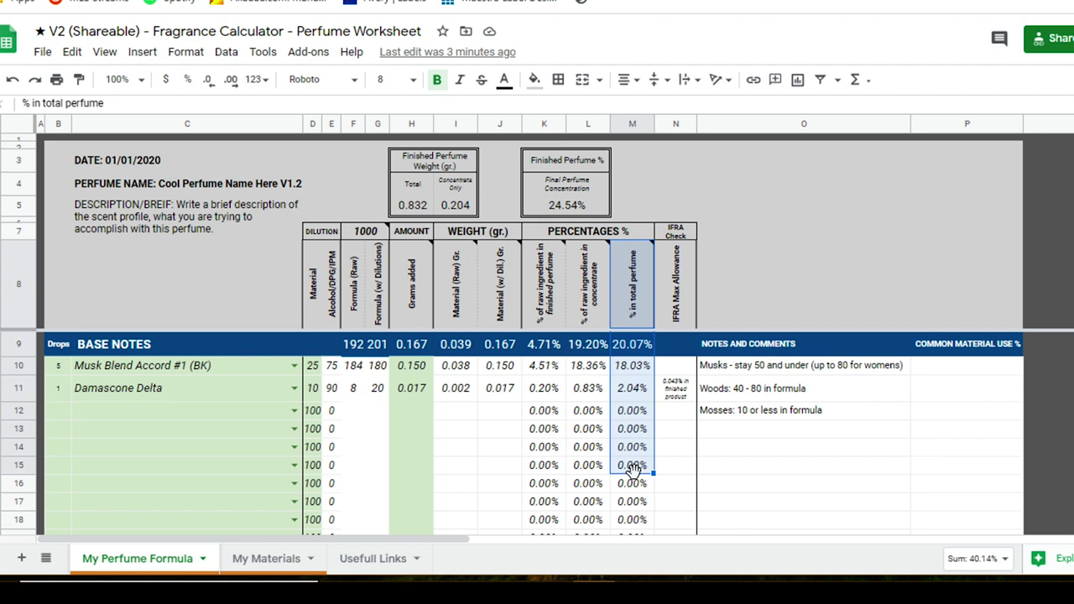
{"action": "mouse_move", "coordinate": [635, 322]}
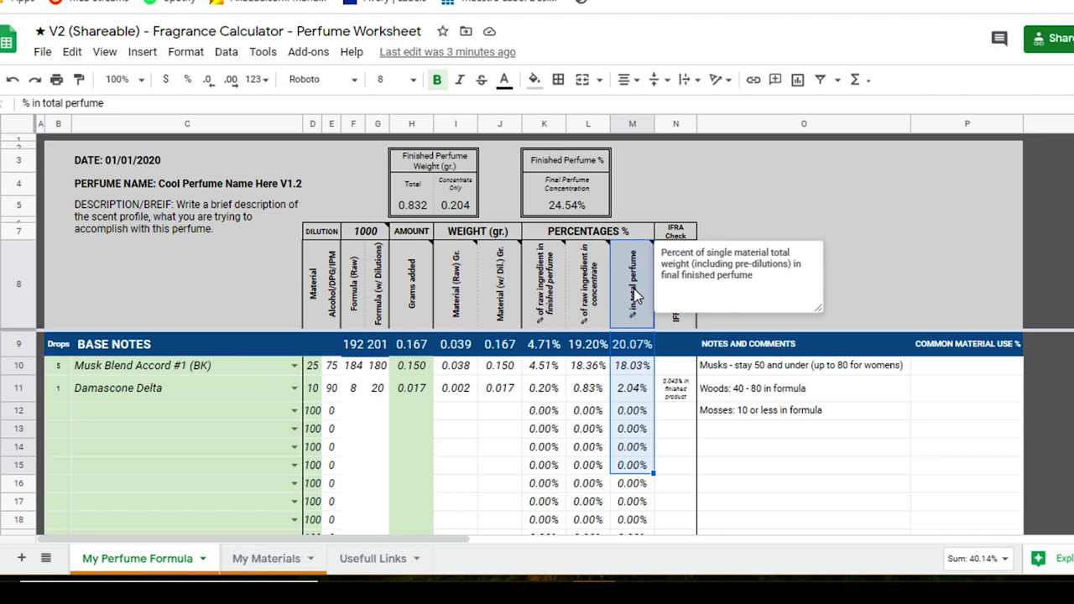
{"action": "left_click", "coordinate": [634, 391]}
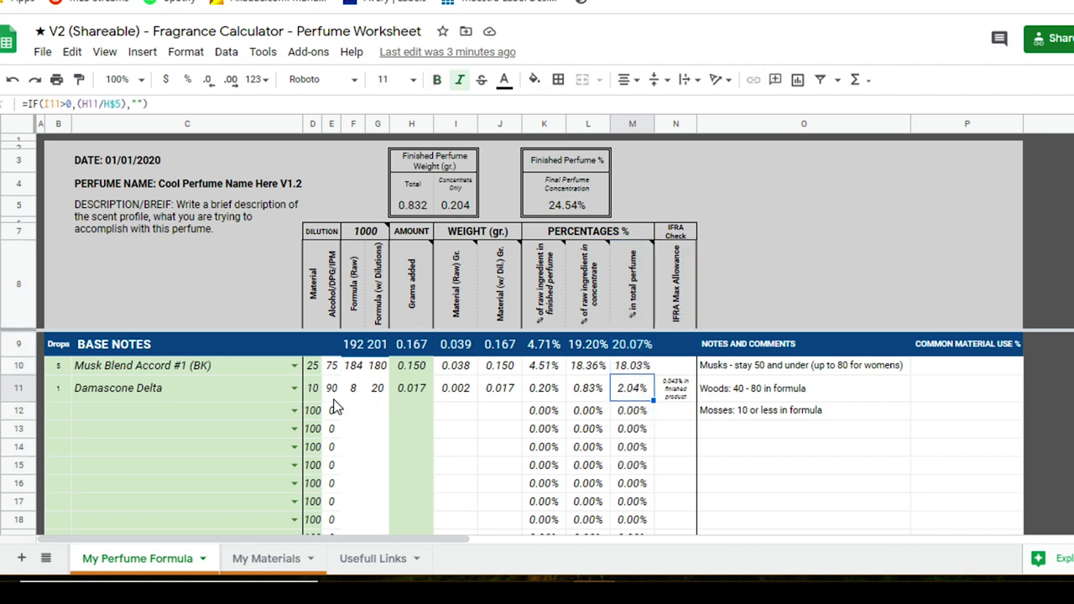
Trace Damascone Delta's M11 total percentage formula against the E11 alcohol dilution and header note.
{"action": "left_click", "coordinate": [176, 398]}
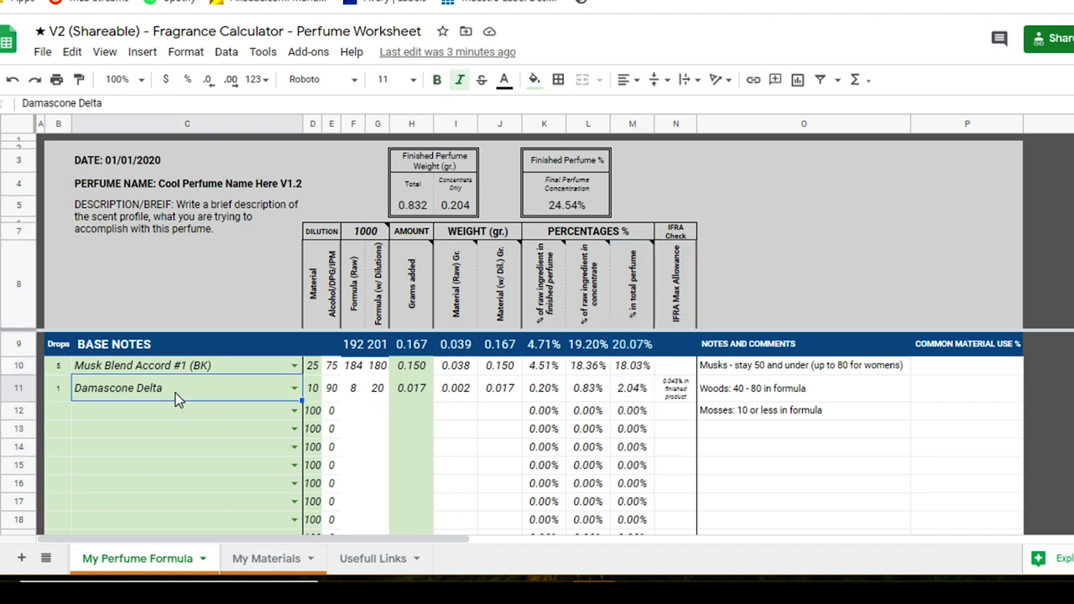
{"action": "left_click", "coordinate": [332, 390]}
{"action": "left_click", "coordinate": [625, 394]}
{"action": "left_click", "coordinate": [634, 308]}
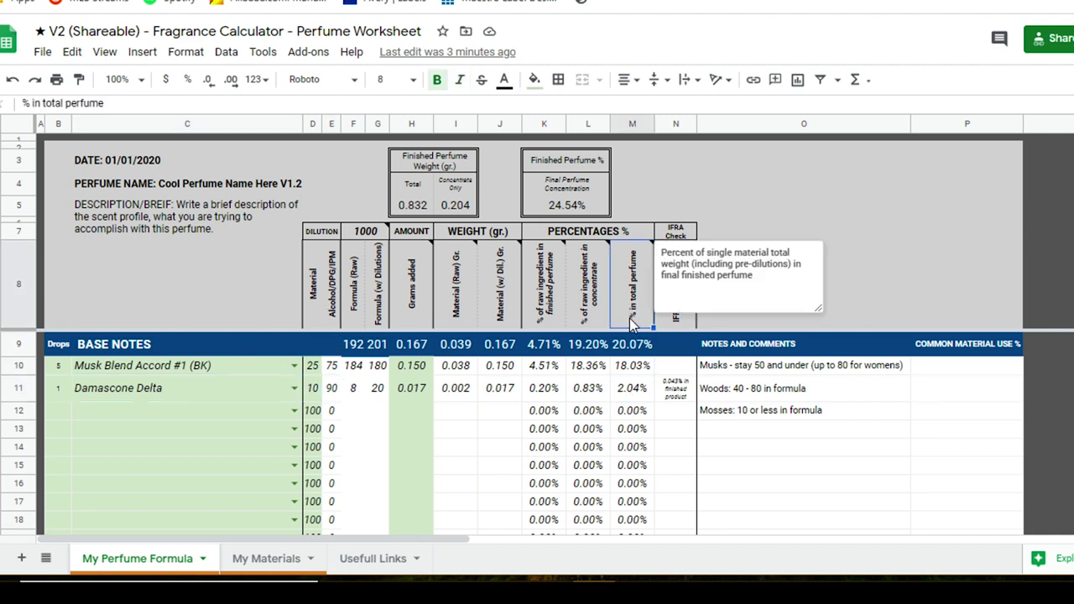
{"action": "left_click", "coordinate": [638, 393]}
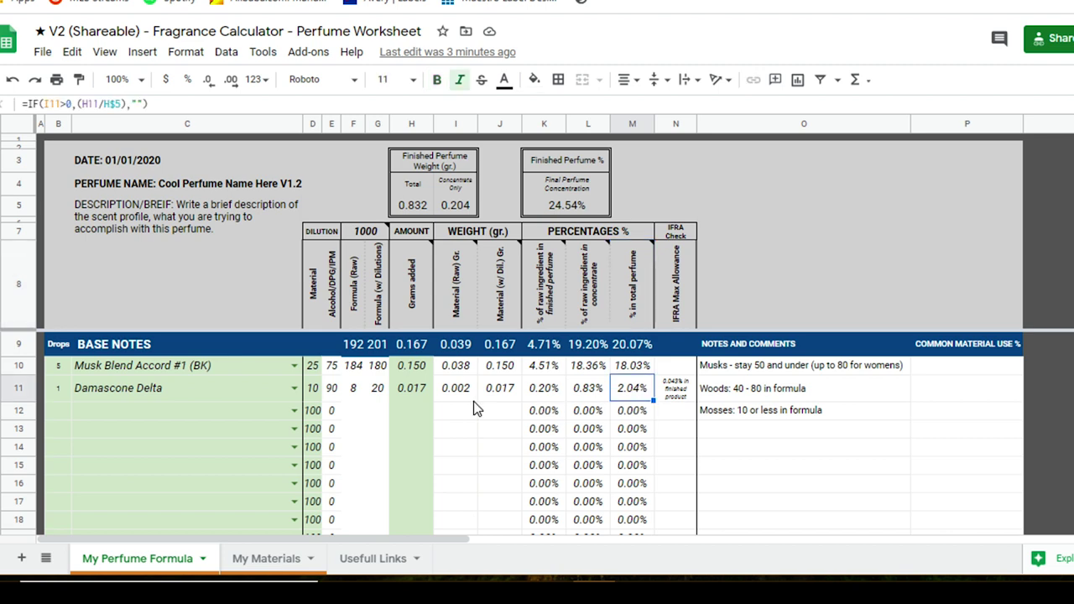
{"action": "left_click", "coordinate": [635, 304]}
{"action": "left_click", "coordinate": [636, 411], "text": "shift"}
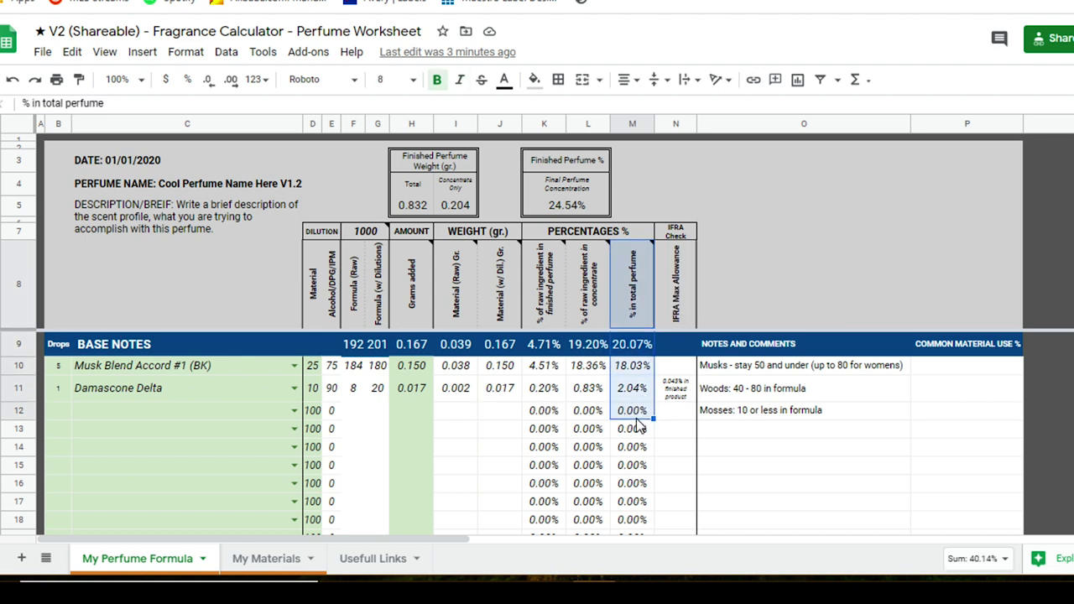
Examine the IFRA Max Allowance lookup formulas in N11 and row 12.
{"action": "left_click", "coordinate": [681, 294]}
{"action": "left_click_drag", "start_coordinate": [672, 234], "coordinate": [681, 474]}
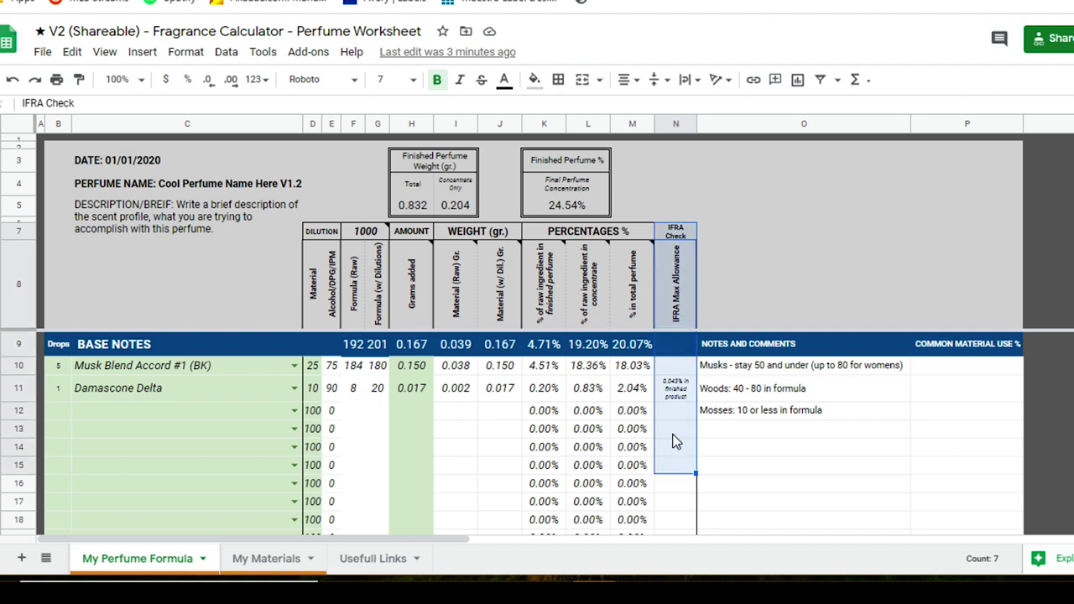
{"action": "left_click", "coordinate": [672, 394]}
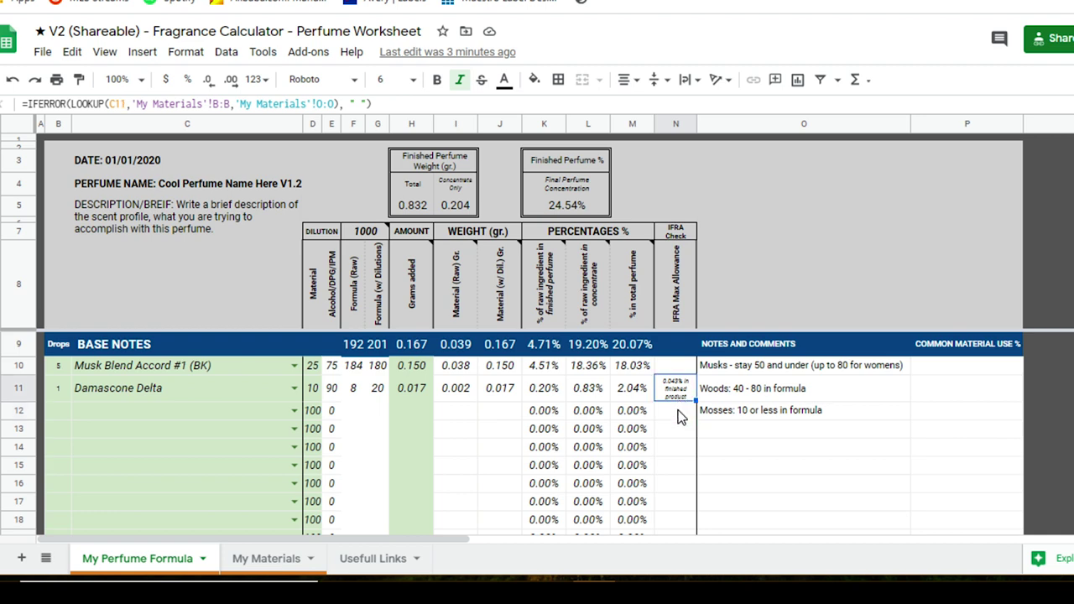
{"action": "left_click", "coordinate": [679, 418]}
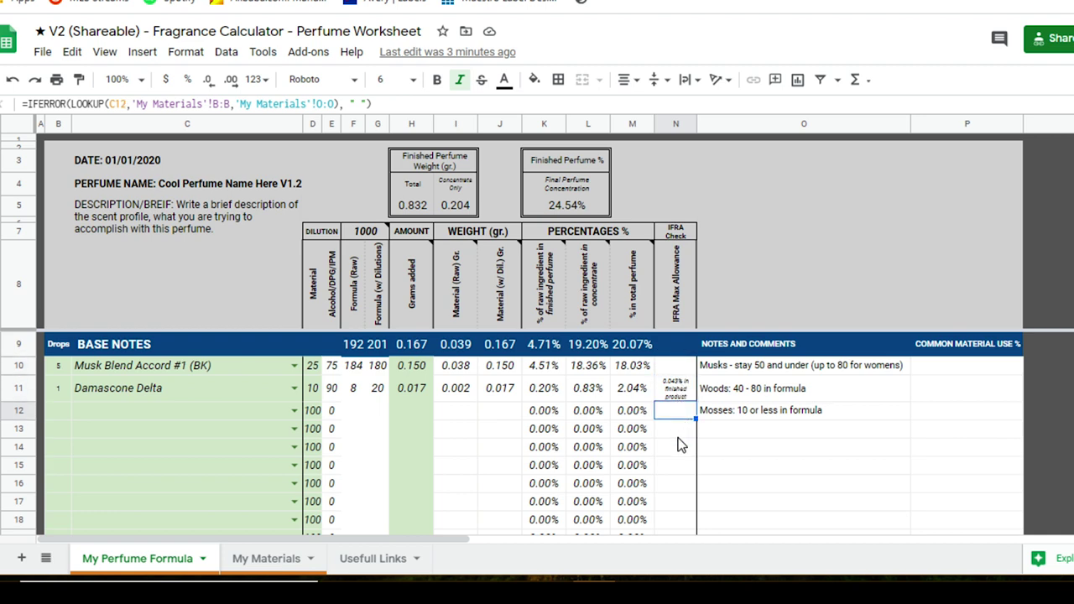
{"action": "left_click", "coordinate": [678, 393]}
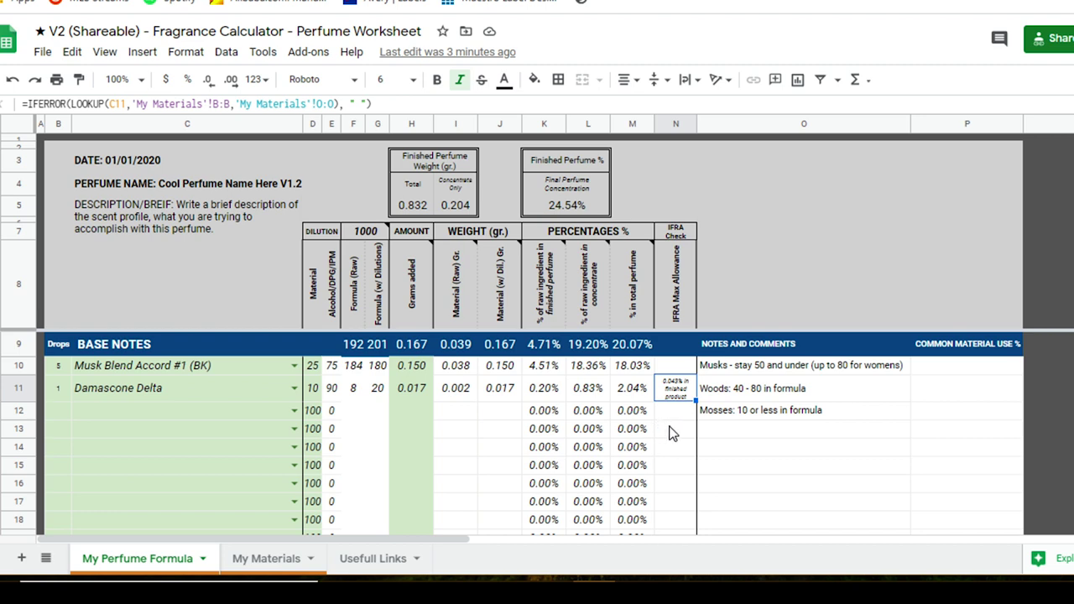
{"action": "left_click", "coordinate": [213, 410]}
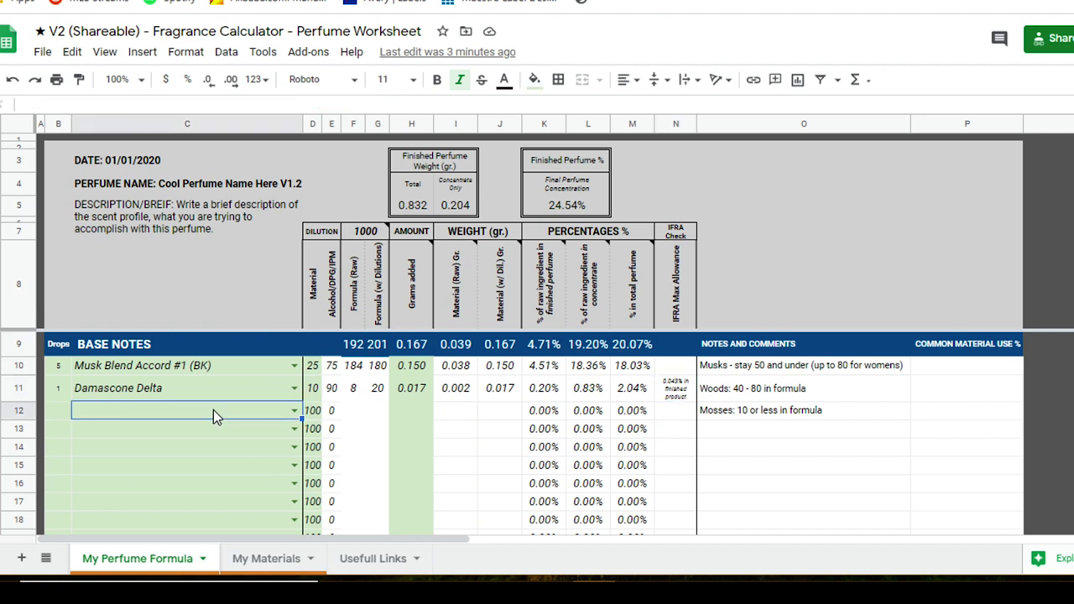
{"action": "left_click", "coordinate": [682, 391]}
{"action": "left_click", "coordinate": [146, 395]}
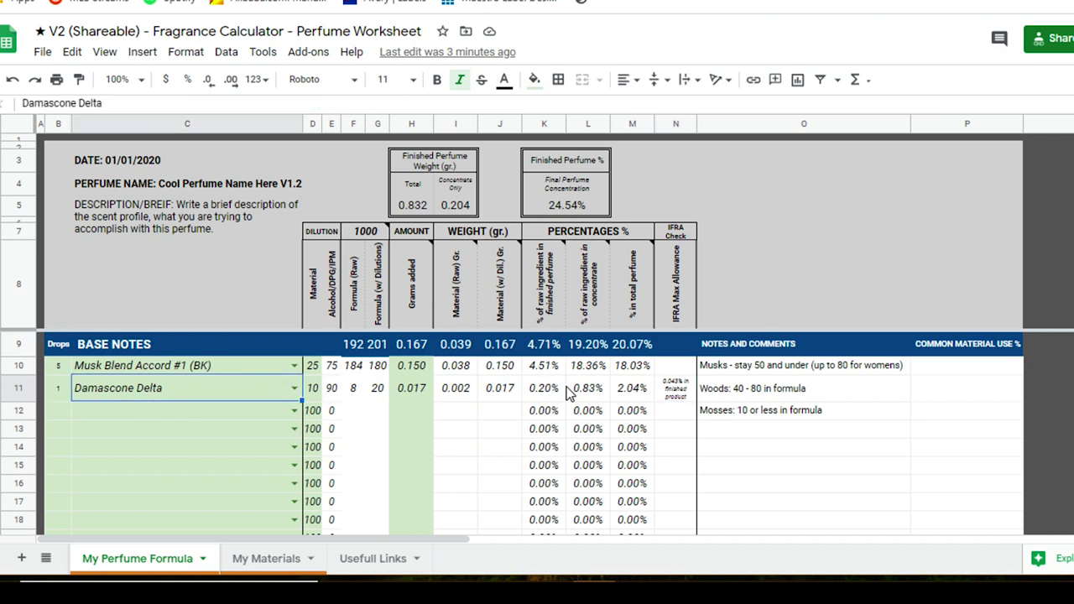
{"action": "left_click", "coordinate": [671, 390]}
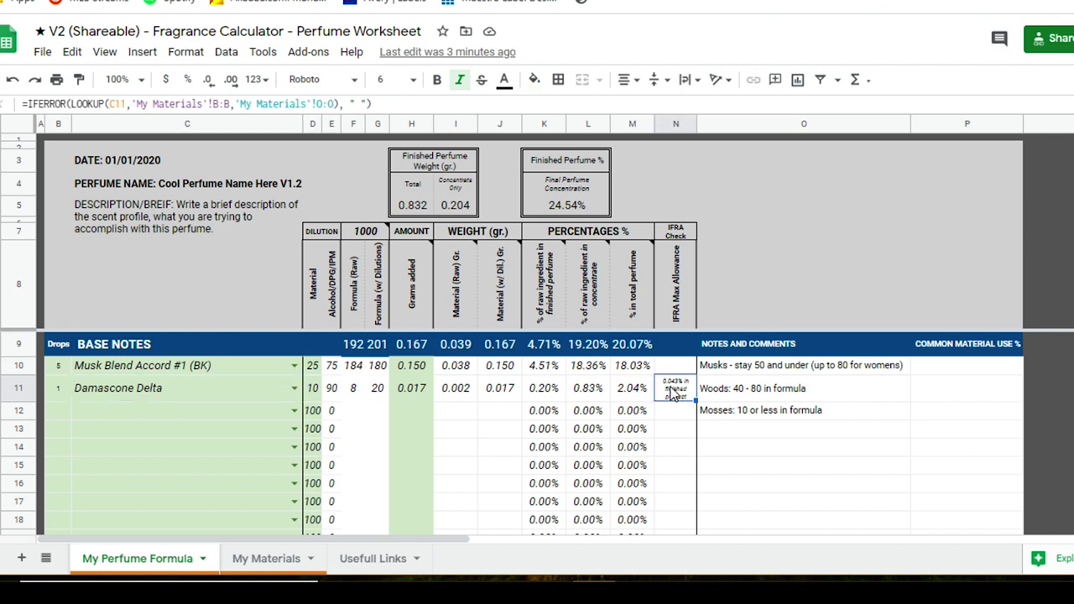
Zoom the sheet to 125%, then to 100%, and select the empty material cell C12.
{"action": "left_click", "coordinate": [135, 82]}
{"action": "left_click", "coordinate": [134, 209]}
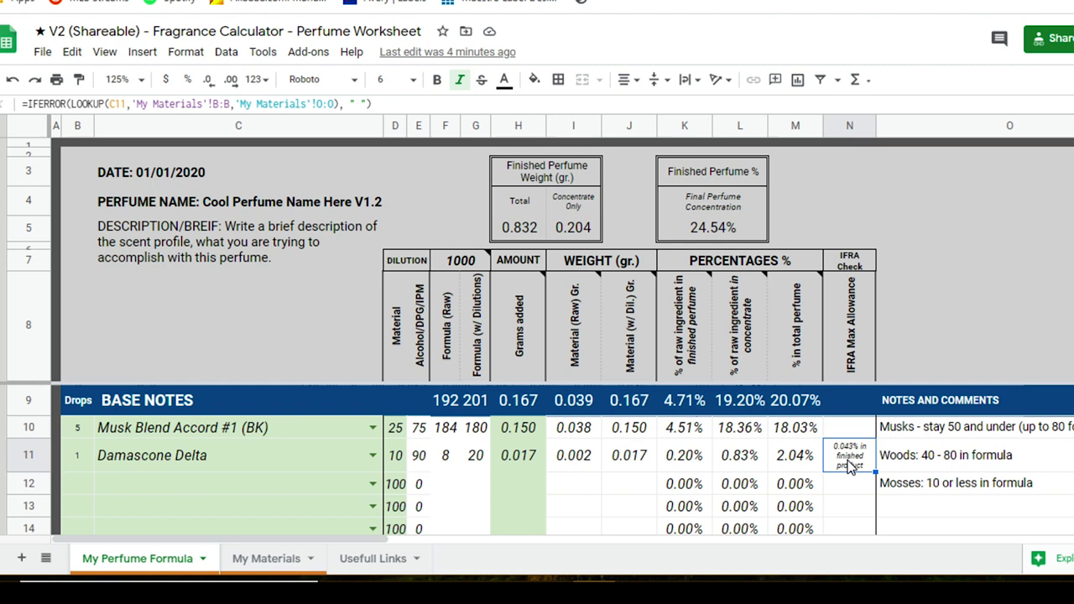
{"action": "left_click", "coordinate": [145, 80]}
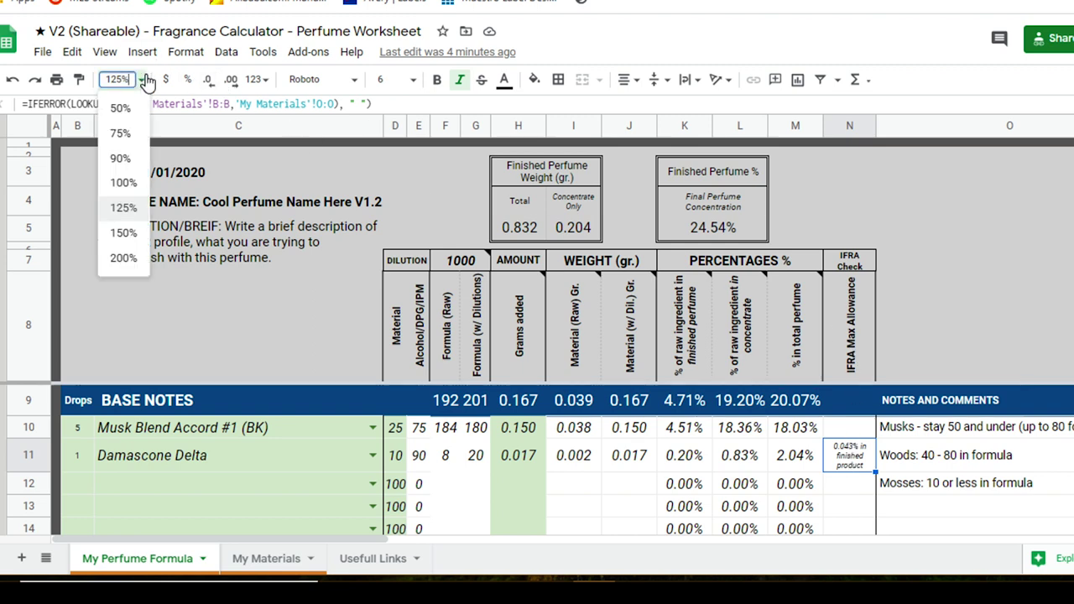
{"action": "left_click", "coordinate": [123, 182]}
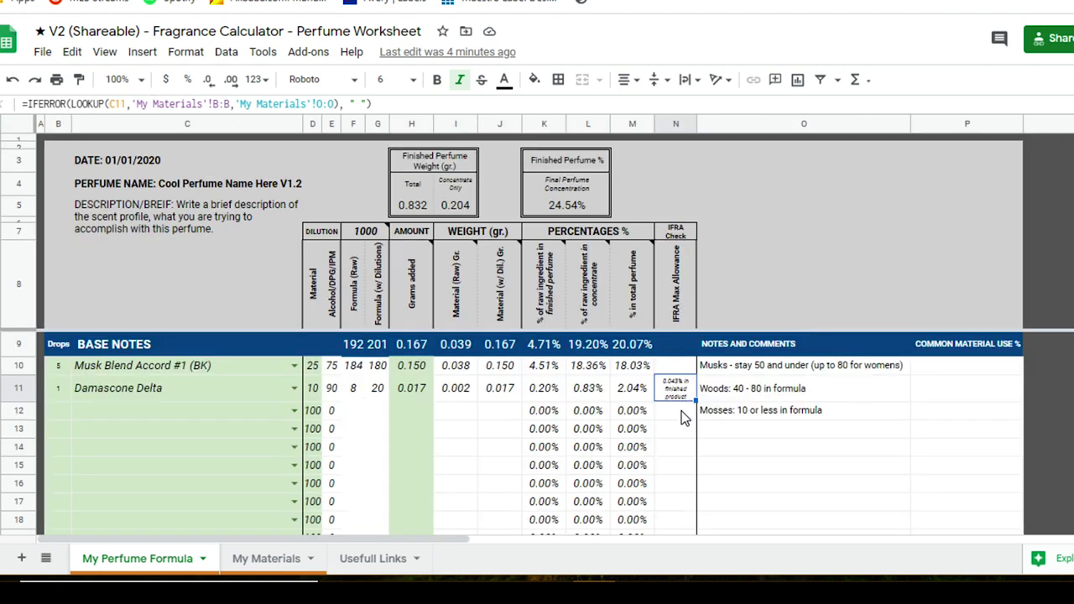
{"action": "left_click", "coordinate": [137, 413]}
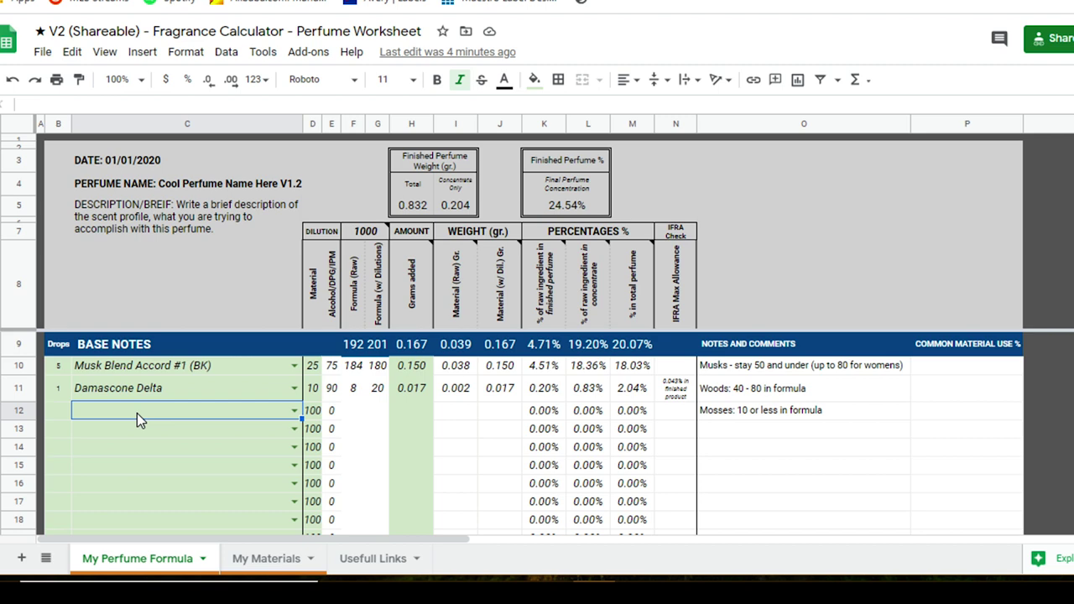
{"action": "type", "text": "musk"}
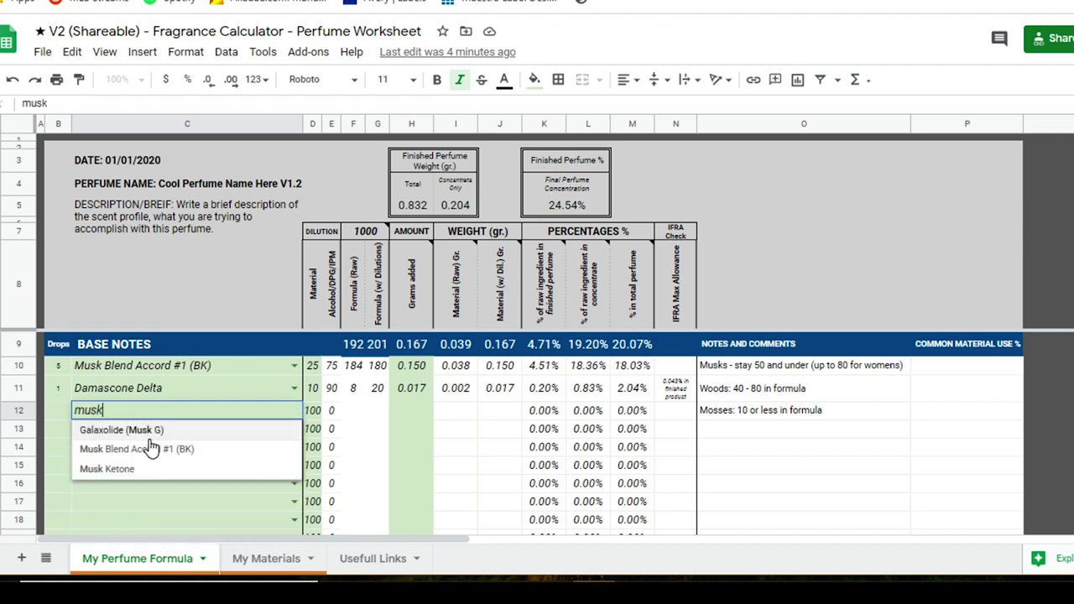
{"action": "left_click", "coordinate": [151, 468]}
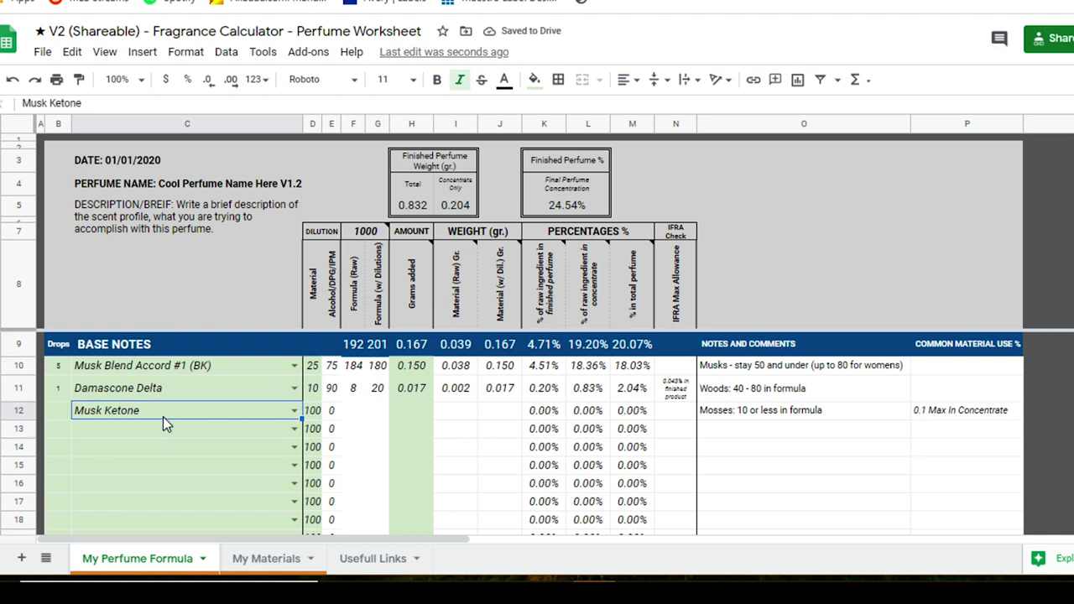
{"action": "key", "text": "Delete"}
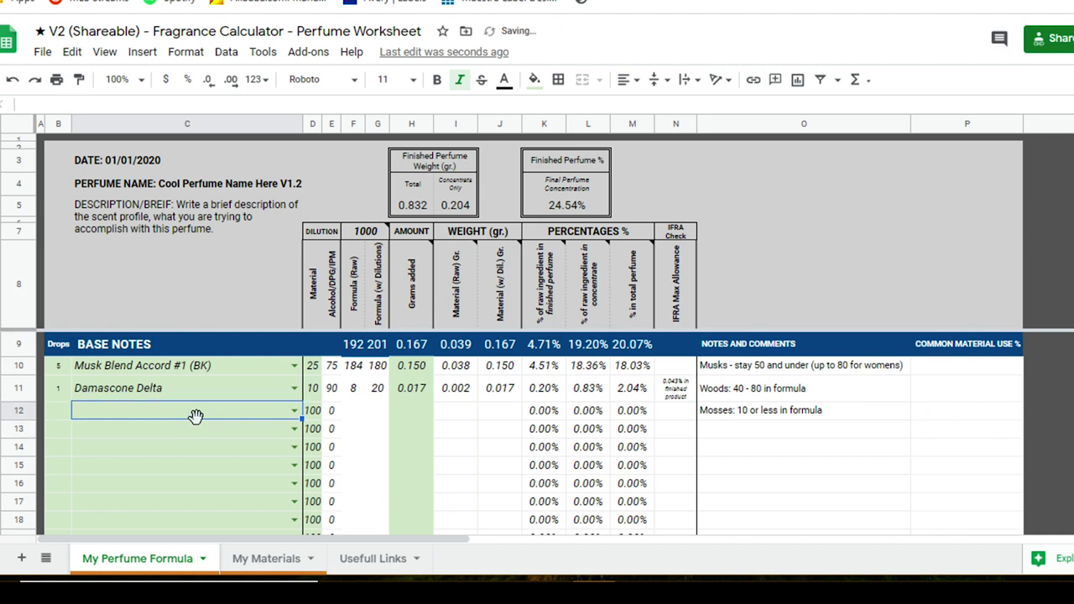
{"action": "left_click", "coordinate": [681, 413]}
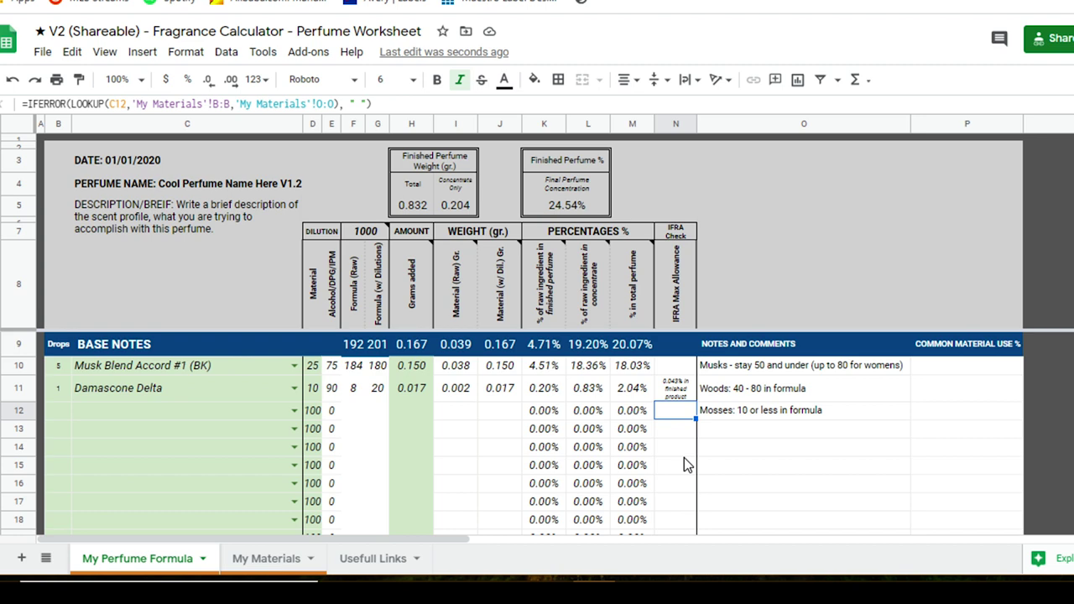
{"action": "left_click", "coordinate": [681, 397]}
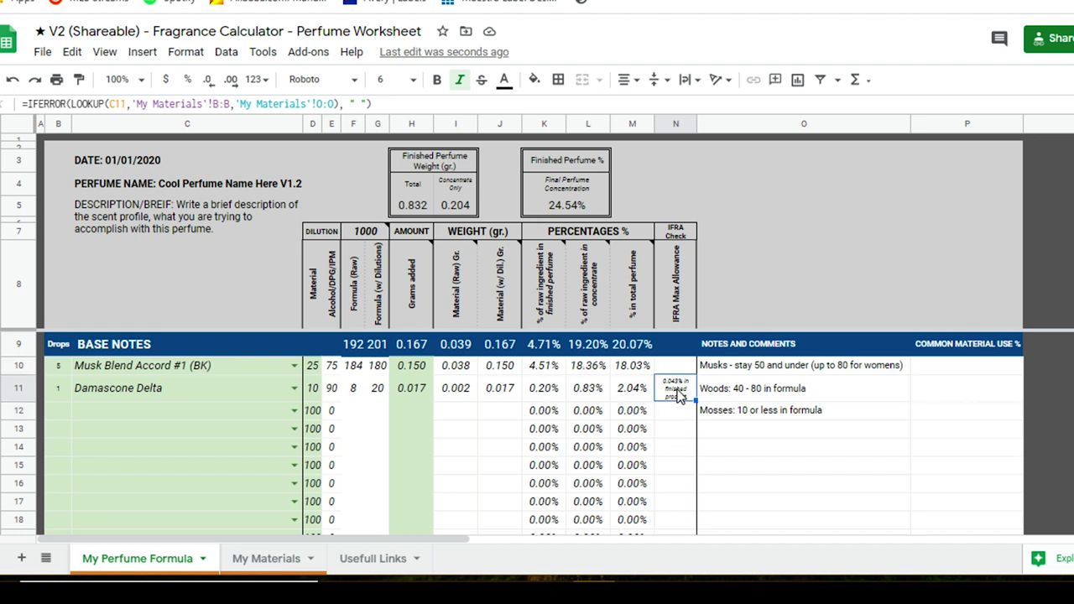
{"action": "left_click", "coordinate": [549, 394]}
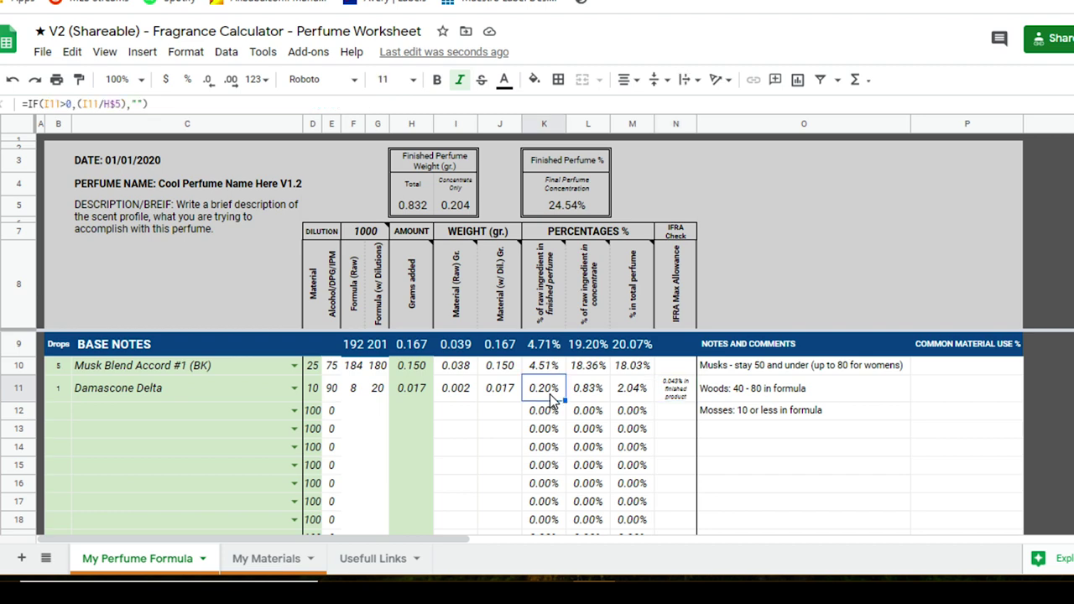
{"action": "mouse_move", "coordinate": [546, 318]}
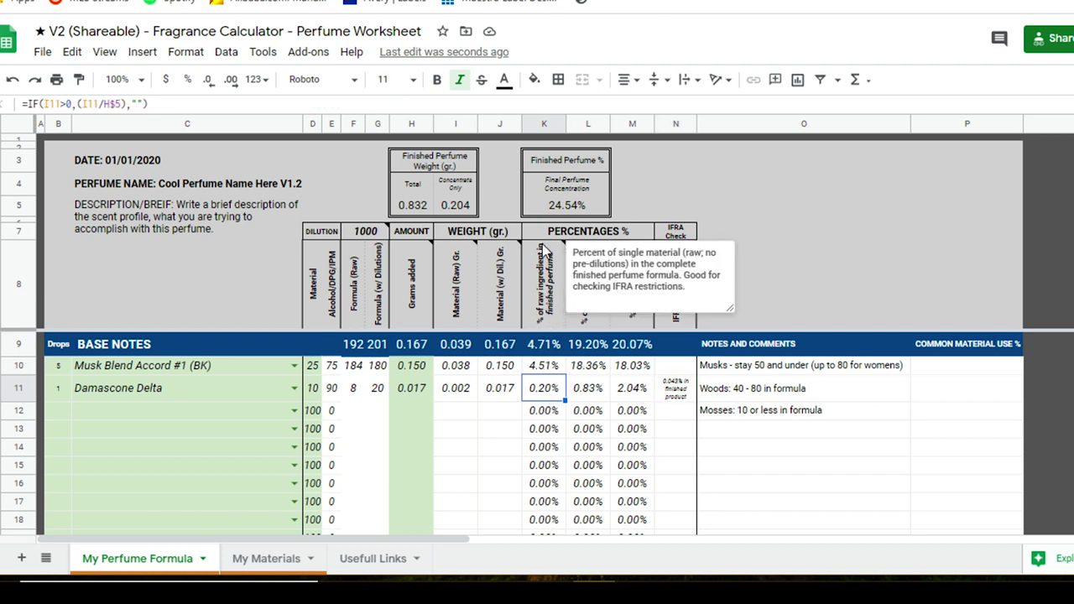
{"action": "left_click", "coordinate": [679, 393]}
{"action": "left_click", "coordinate": [561, 397]}
{"action": "left_click", "coordinate": [686, 397]}
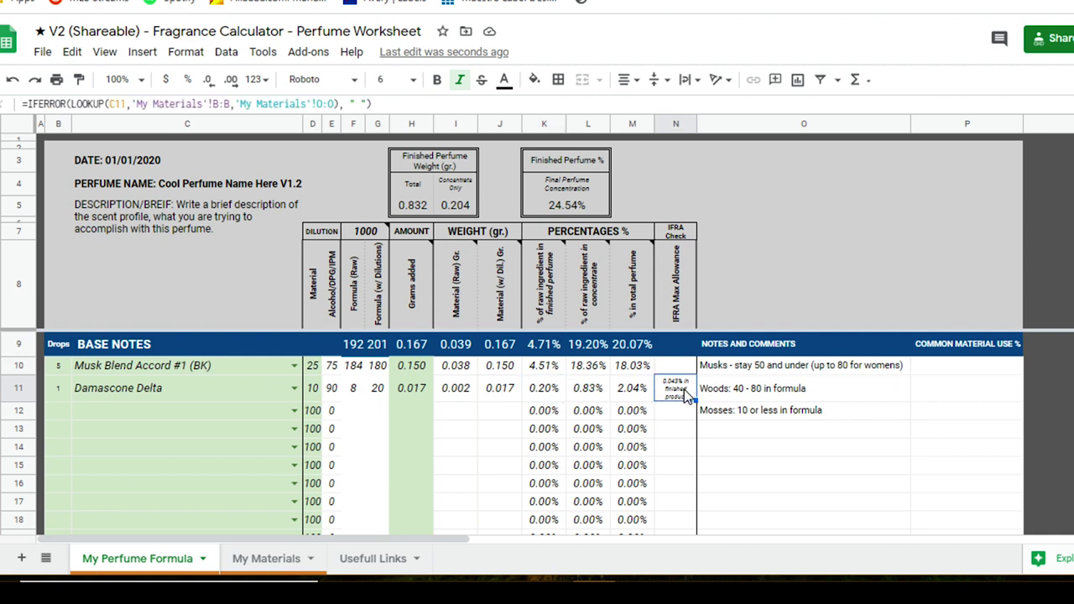
{"action": "left_click", "coordinate": [233, 391]}
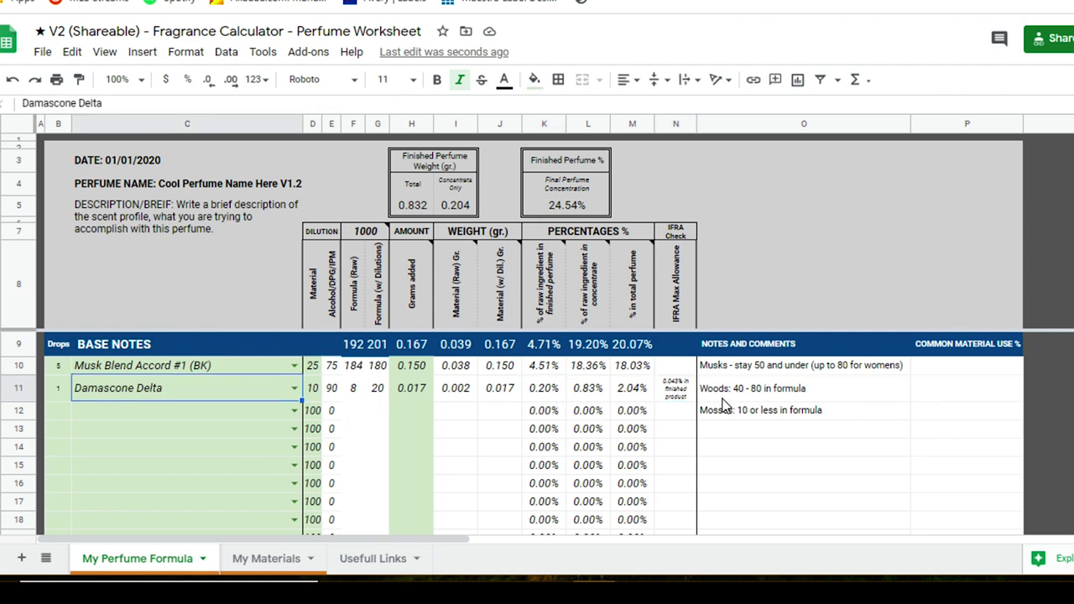
{"action": "left_click", "coordinate": [680, 401]}
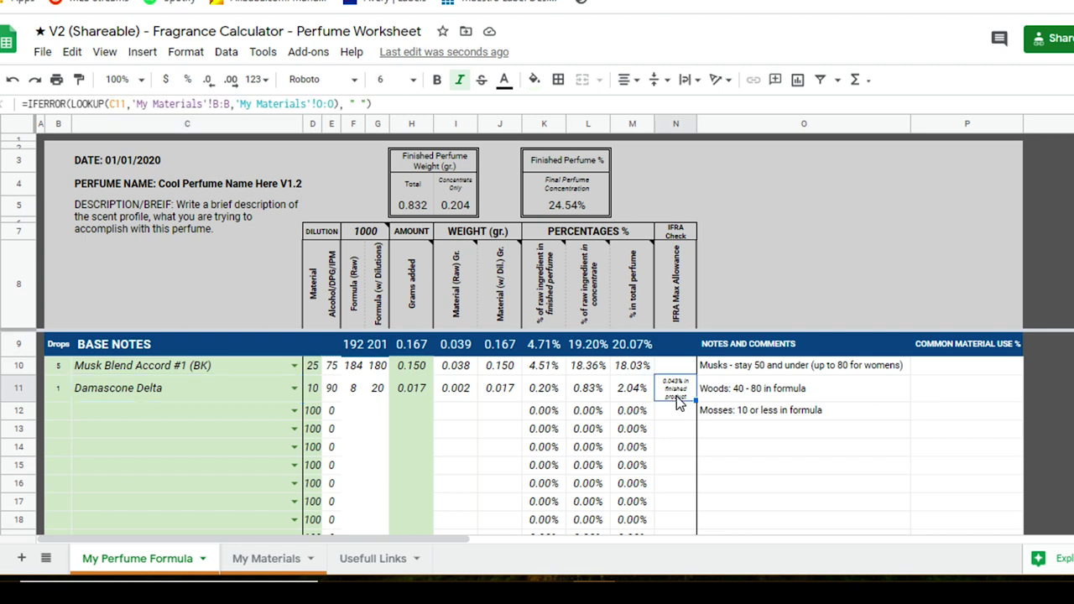
{"action": "left_click", "coordinate": [543, 398]}
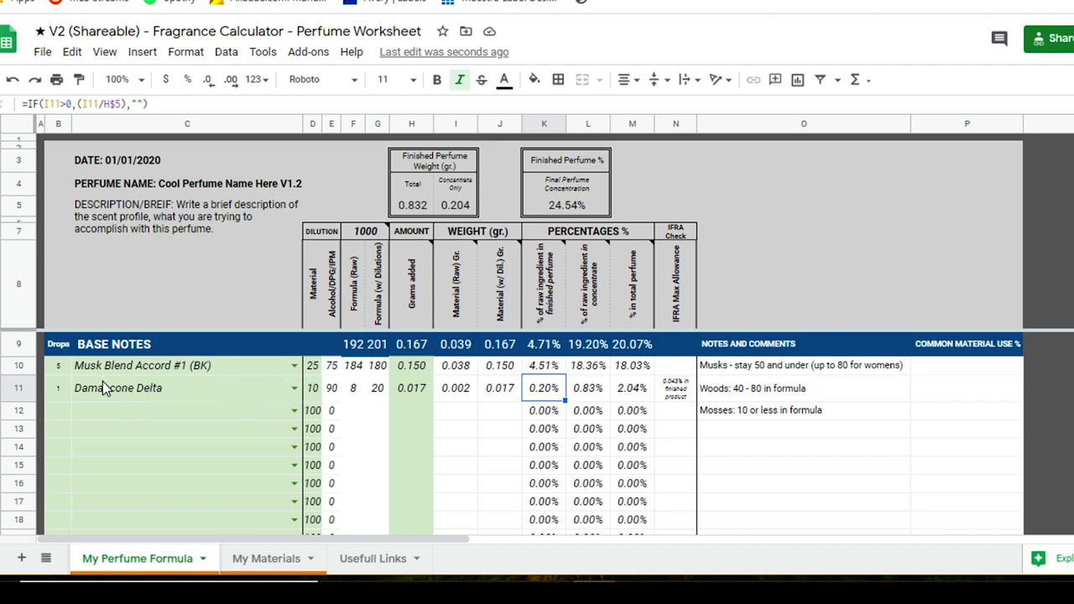
{"action": "left_click", "coordinate": [426, 389]}
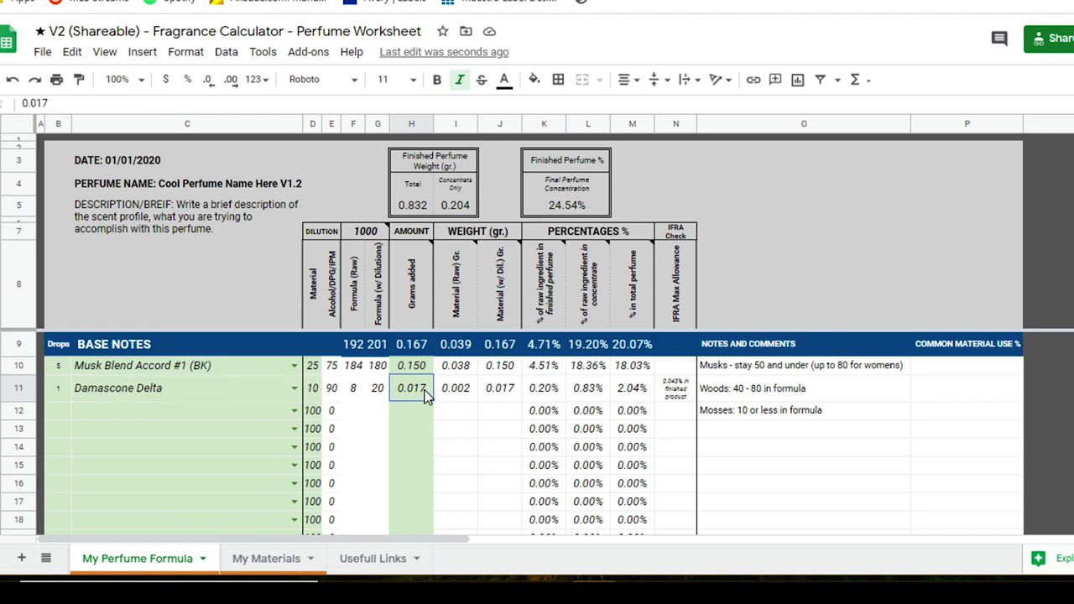
{"action": "left_click", "coordinate": [222, 413]}
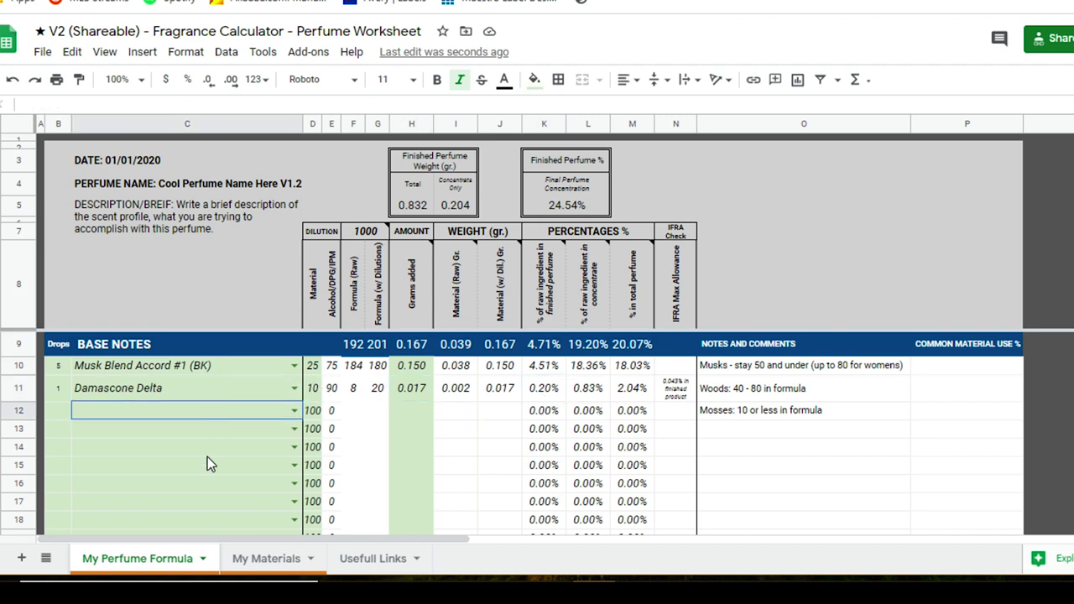
{"action": "left_click", "coordinate": [417, 390]}
{"action": "left_click", "coordinate": [511, 389]}
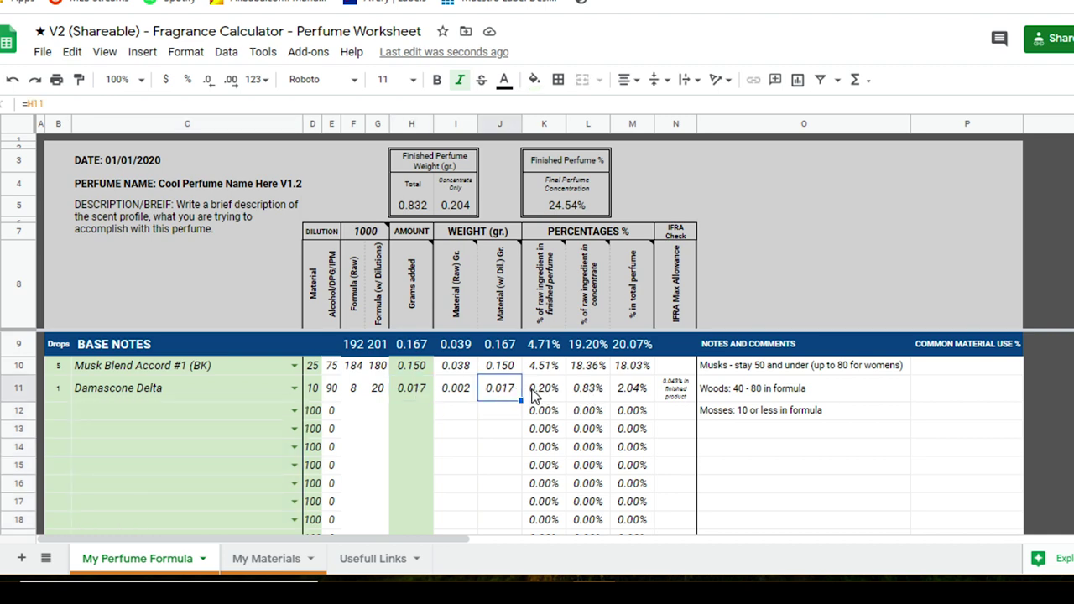
{"action": "left_click", "coordinate": [541, 394]}
{"action": "left_click", "coordinate": [670, 400]}
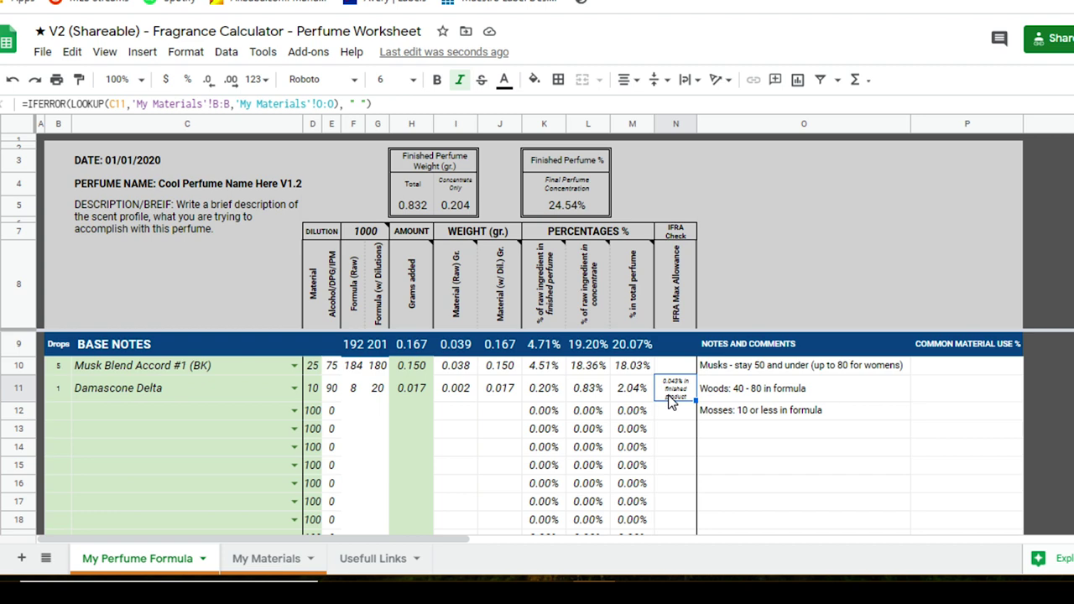
{"action": "left_click", "coordinate": [686, 432]}
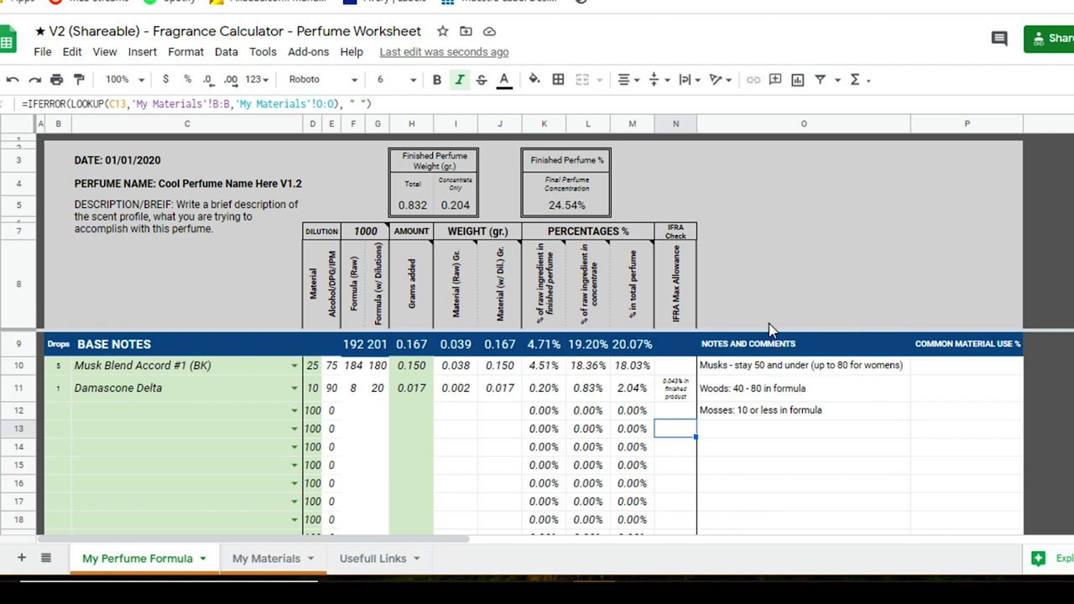
{"action": "left_click_drag", "start_coordinate": [770, 343], "coordinate": [796, 506]}
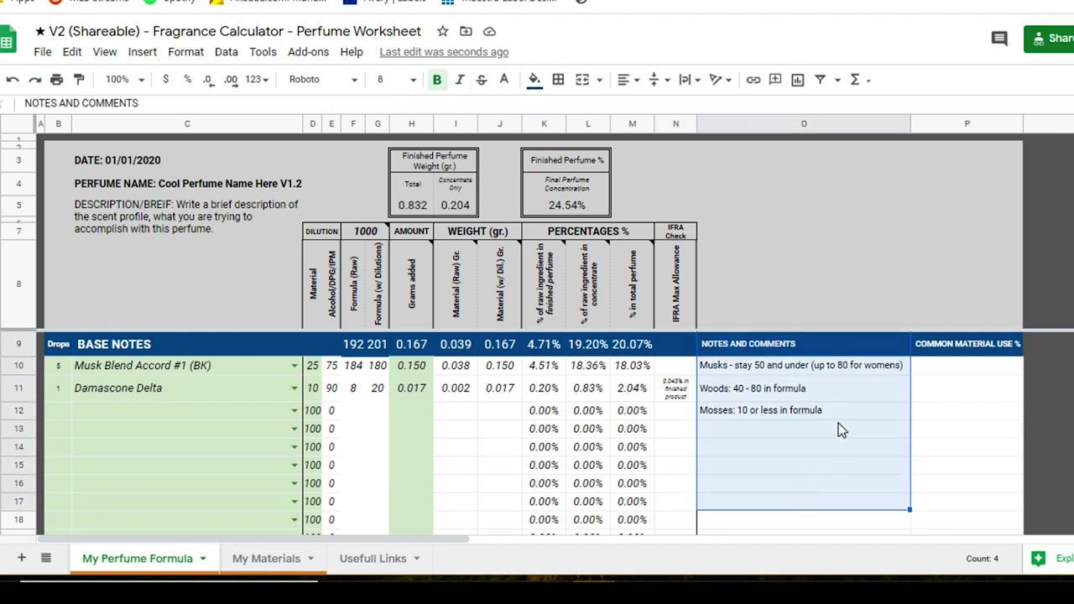
{"action": "left_click", "coordinate": [802, 428]}
{"action": "type", "text": "sdftgsdfg"}
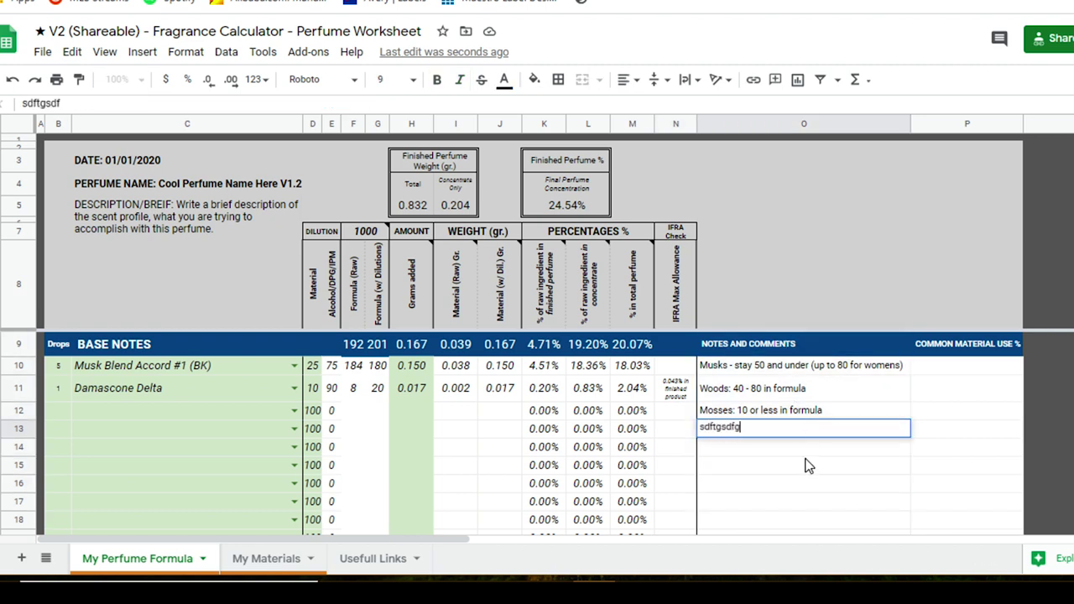
{"action": "key", "text": "Return"}
{"action": "left_click", "coordinate": [747, 428]}
{"action": "key", "text": "Delete"}
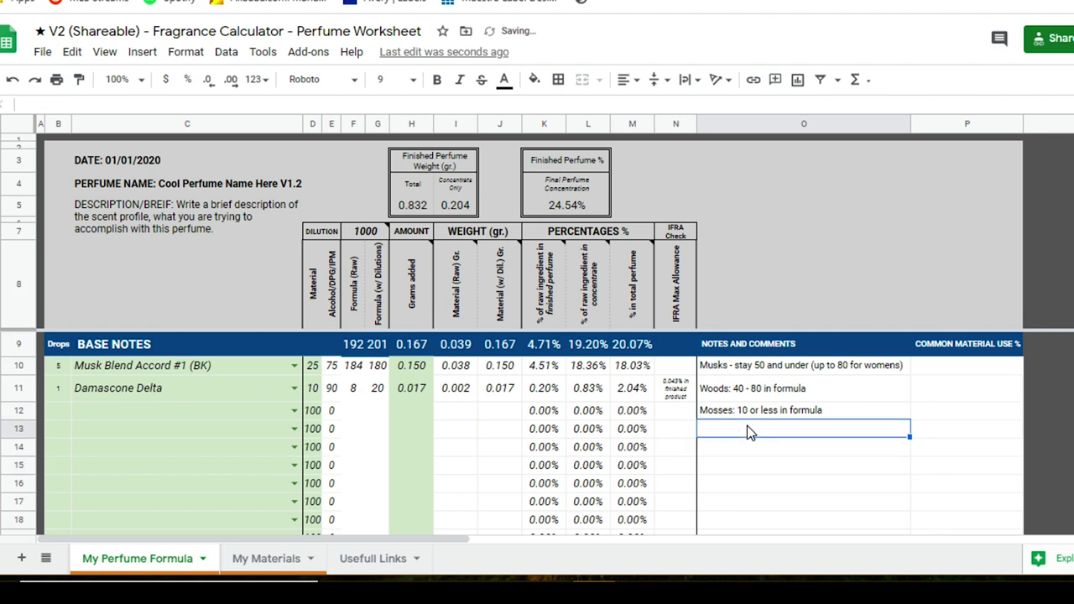
{"action": "left_click", "coordinate": [763, 449]}
{"action": "left_click", "coordinate": [744, 371]}
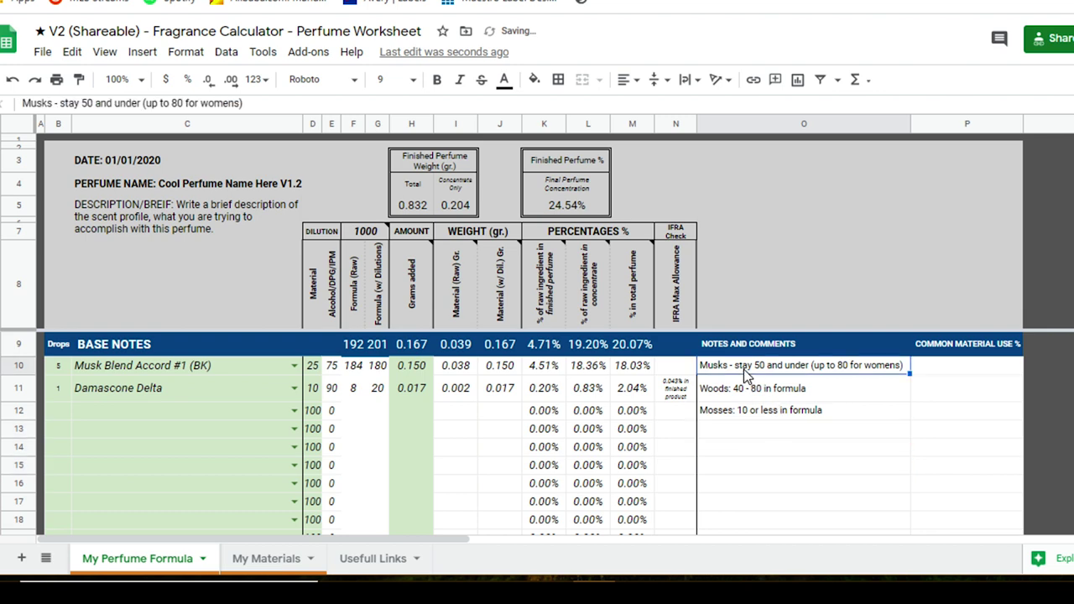
{"action": "left_click", "coordinate": [838, 416]}
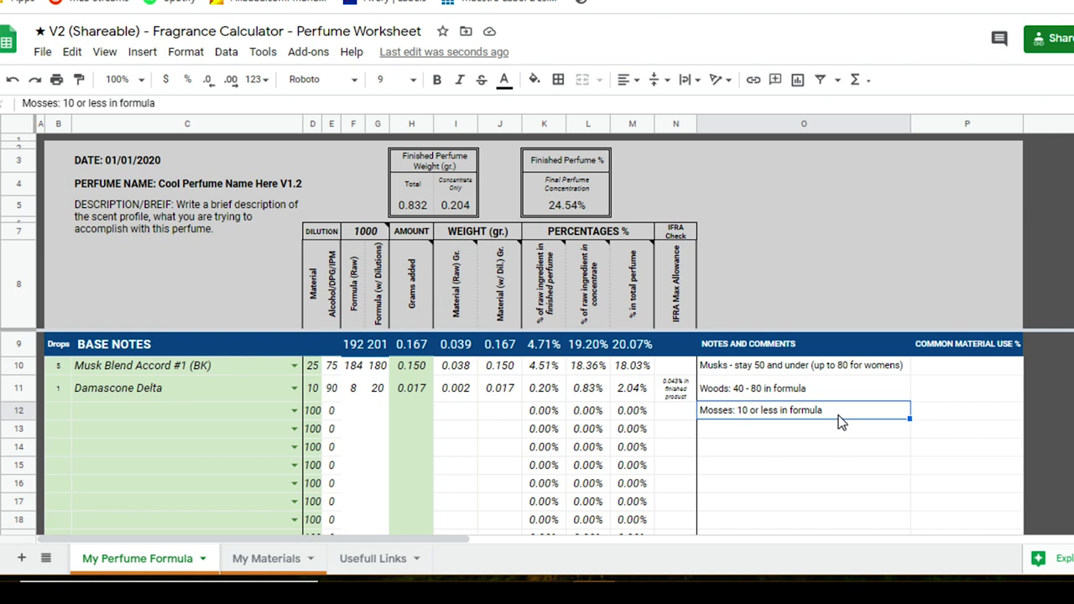
{"action": "left_click", "coordinate": [748, 367]}
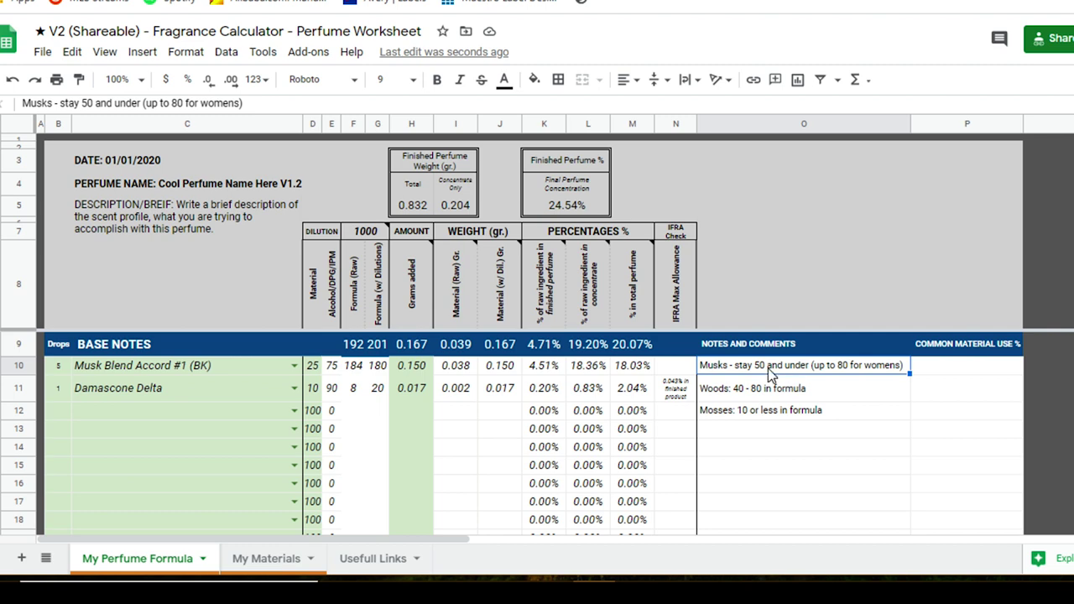
{"action": "left_click", "coordinate": [356, 366]}
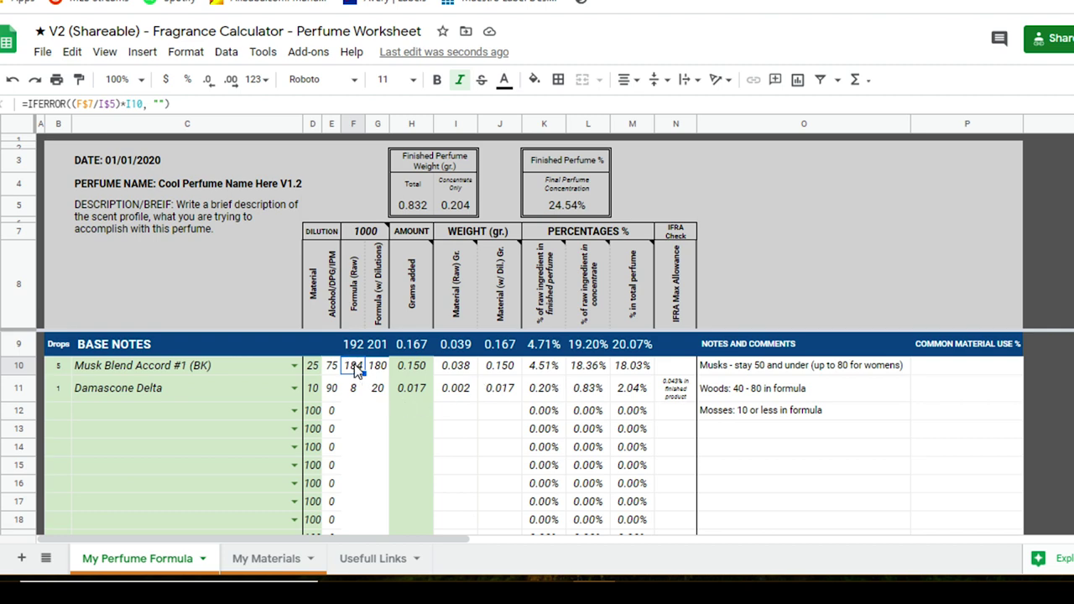
{"action": "left_click", "coordinate": [762, 370]}
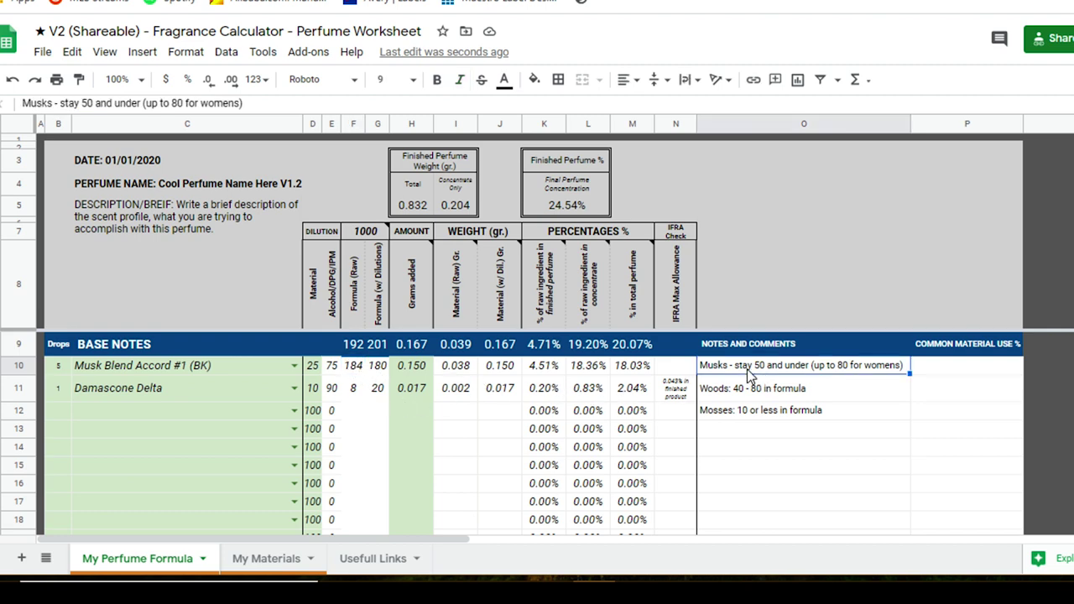
{"action": "left_click_drag", "start_coordinate": [277, 410], "coordinate": [230, 489]}
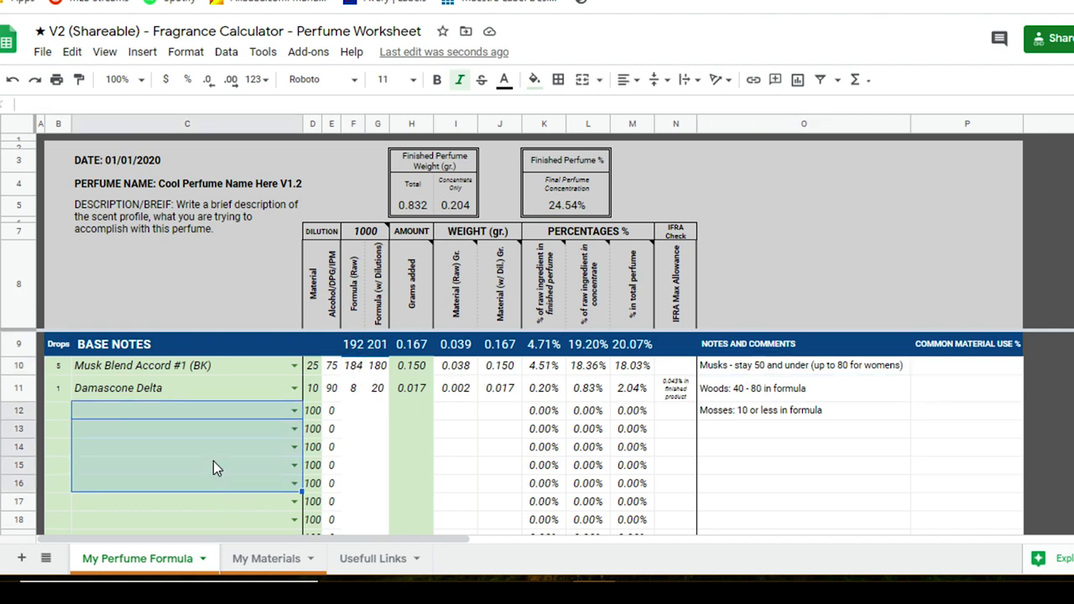
{"action": "left_click", "coordinate": [213, 461]}
{"action": "left_click_drag", "start_coordinate": [187, 413], "coordinate": [180, 489]}
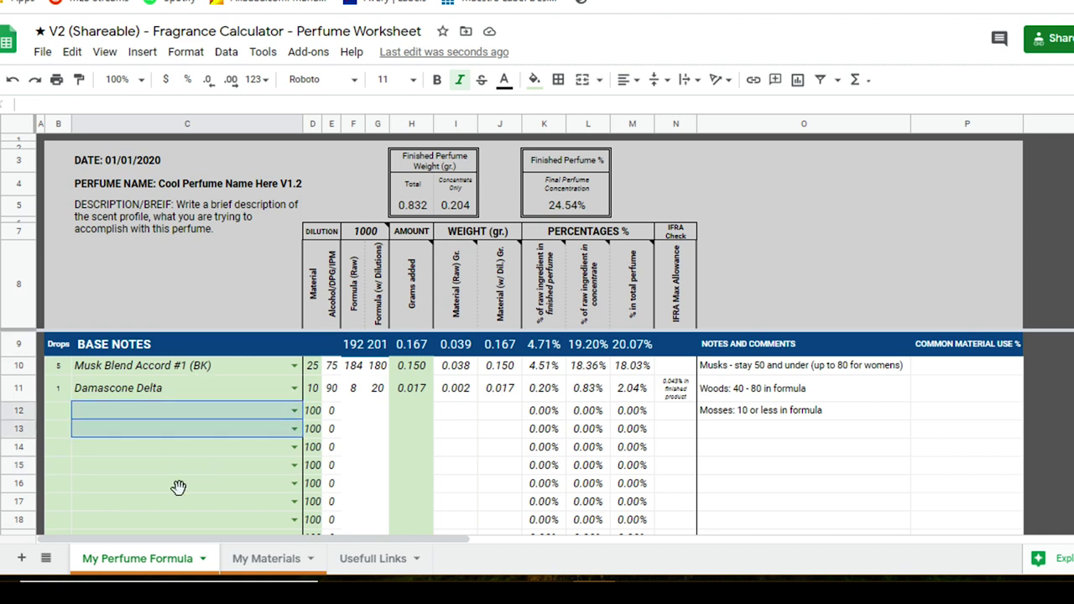
{"action": "left_click", "coordinate": [351, 372]}
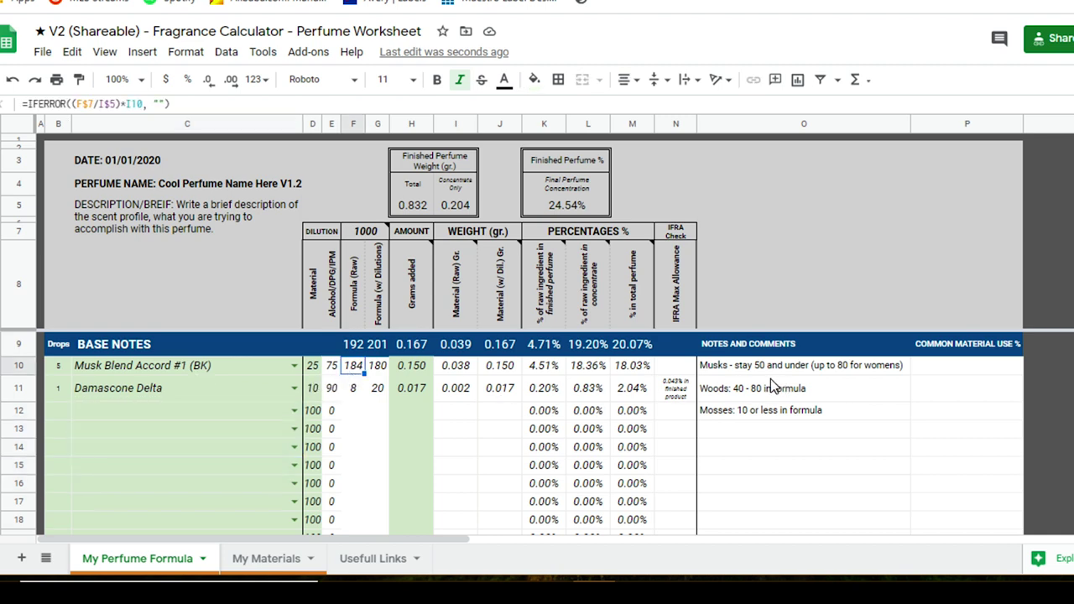
{"action": "left_click", "coordinate": [770, 388]}
{"action": "left_click", "coordinate": [777, 414]}
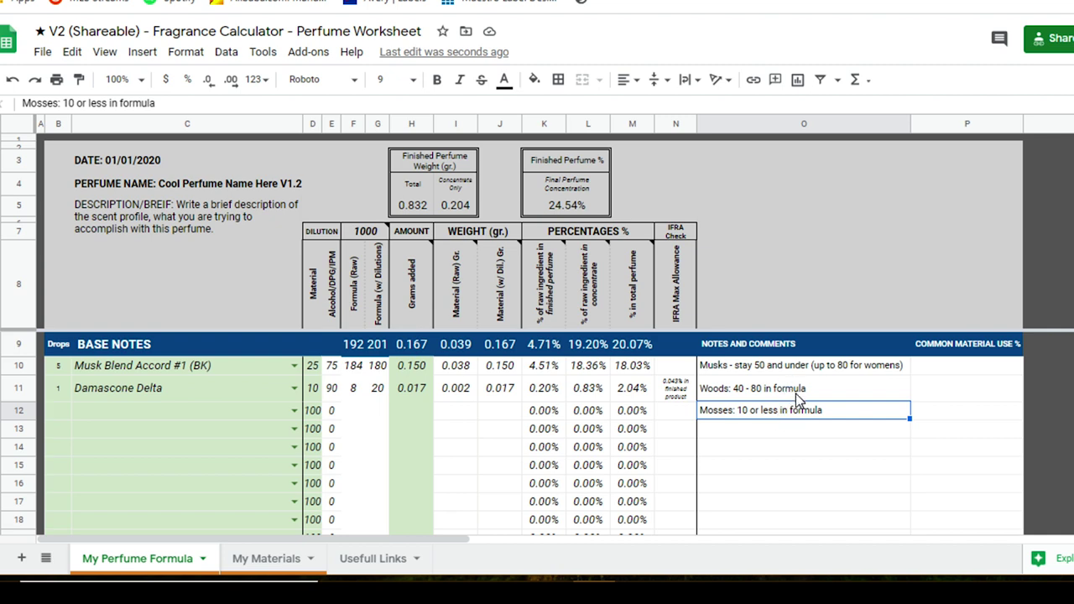
{"action": "left_click", "coordinate": [774, 430]}
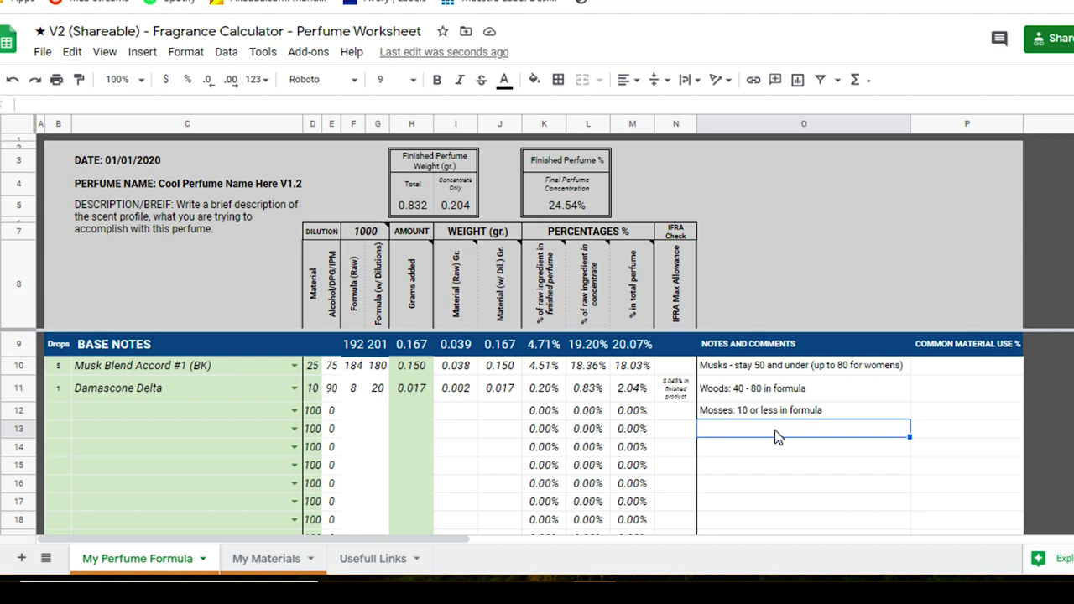
{"action": "left_click", "coordinate": [763, 413]}
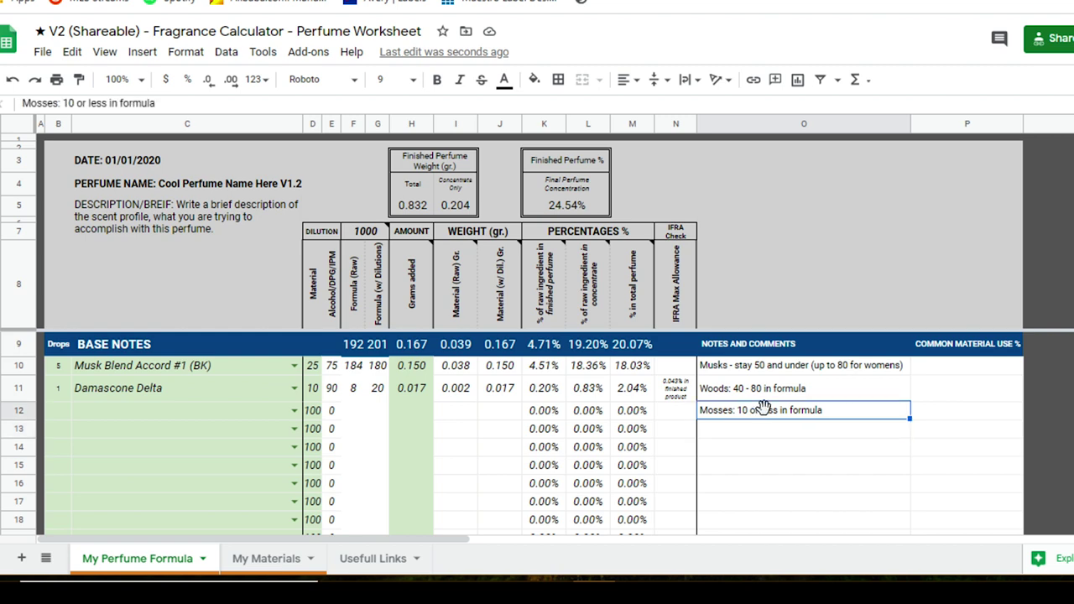
{"action": "left_click", "coordinate": [753, 393]}
{"action": "left_click", "coordinate": [741, 372]}
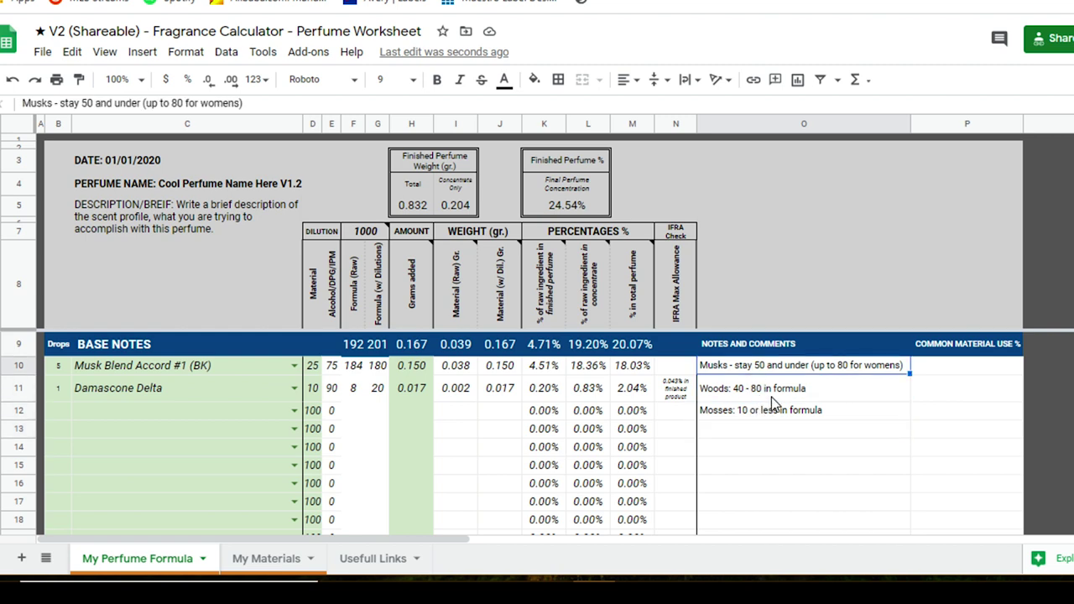
{"action": "left_click", "coordinate": [771, 397]}
{"action": "left_click_drag", "start_coordinate": [961, 353], "coordinate": [961, 503]}
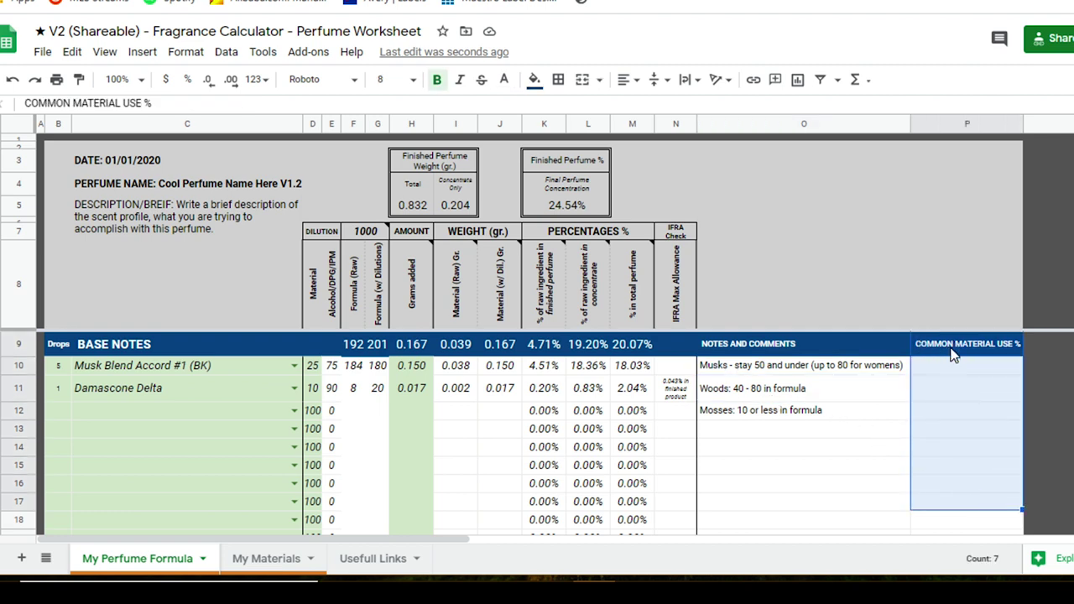
{"action": "left_click", "coordinate": [997, 388]}
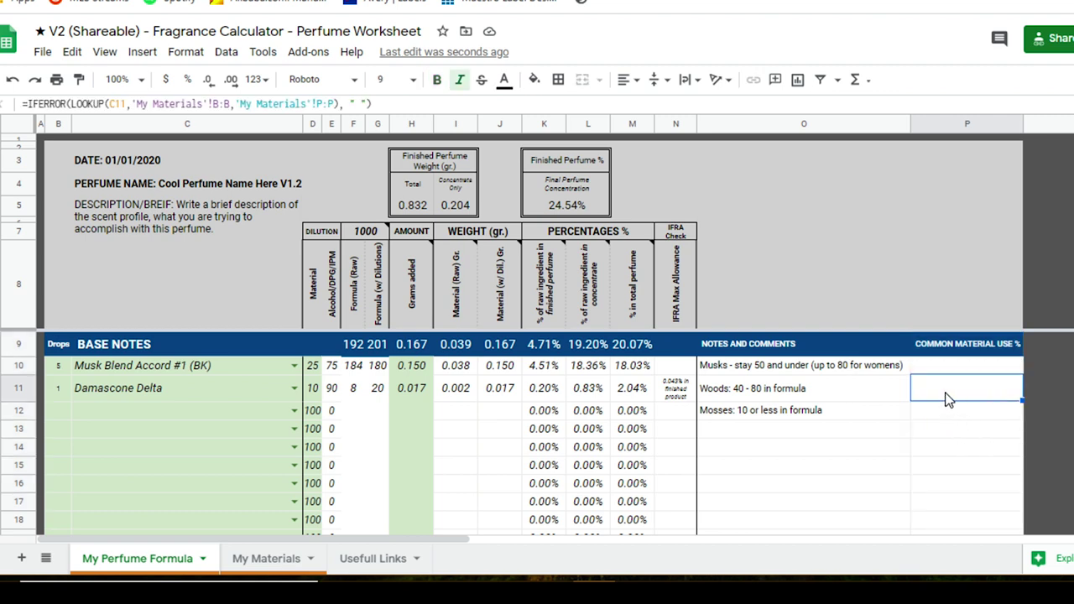
{"action": "left_click", "coordinate": [948, 404]}
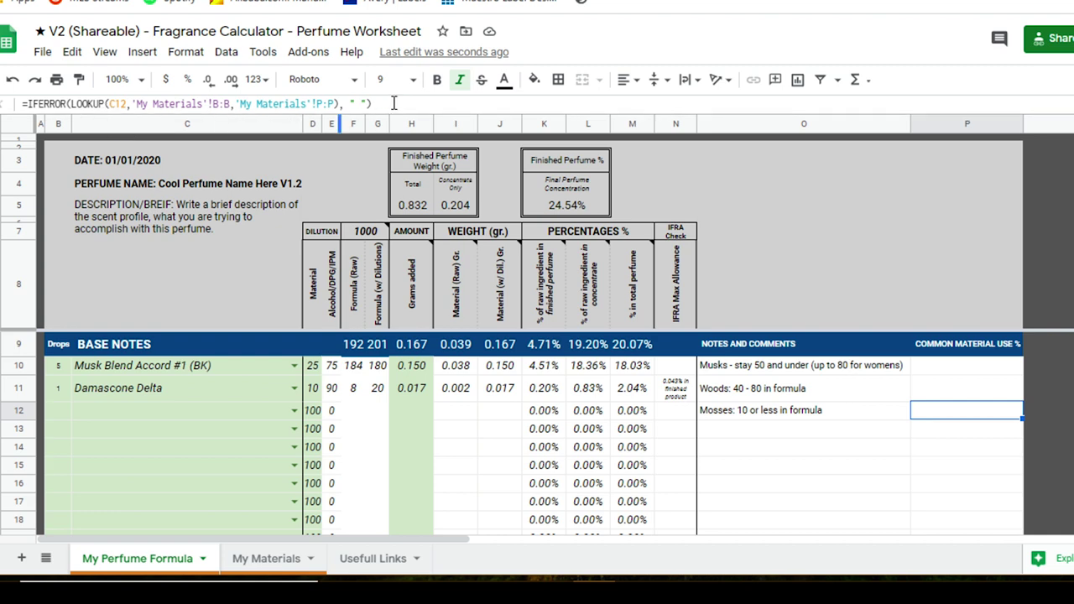
{"action": "left_click_drag", "start_coordinate": [393, 102], "coordinate": [90, 151]}
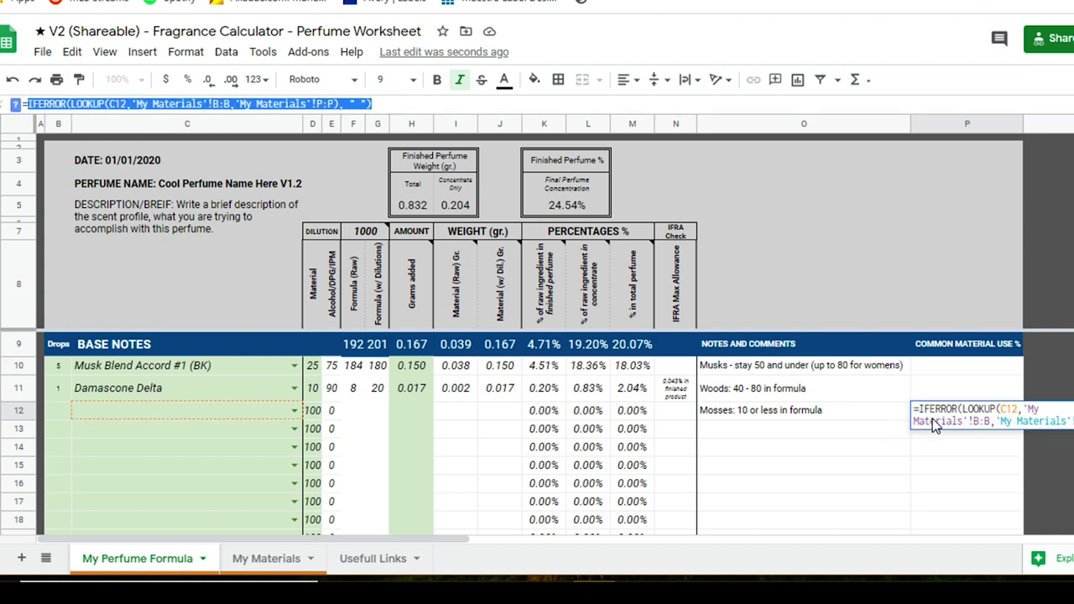
{"action": "left_click", "coordinate": [968, 448]}
{"action": "left_click", "coordinate": [952, 401]}
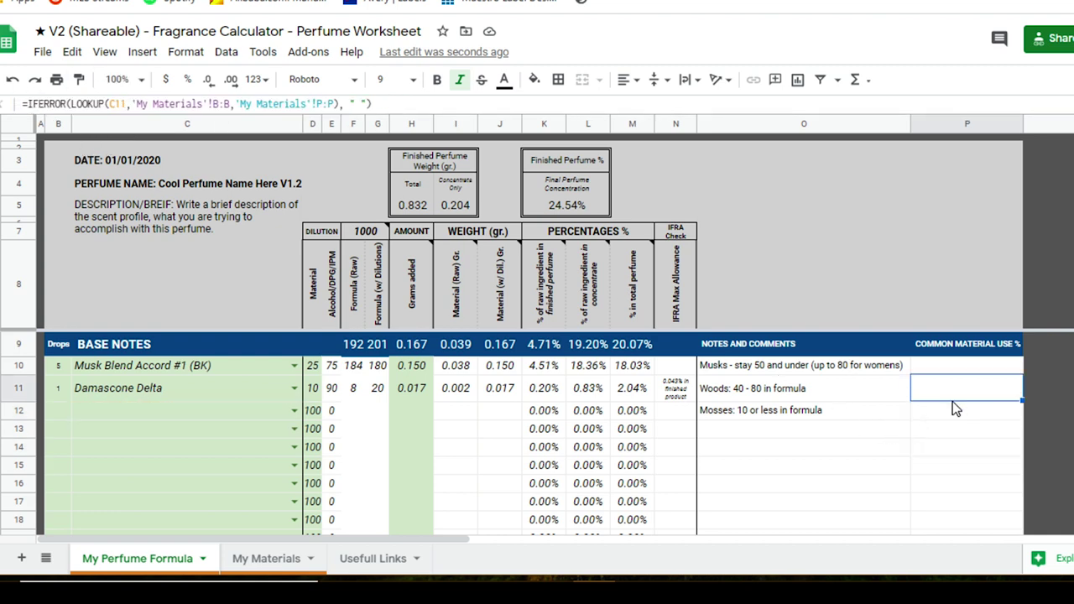
{"action": "left_click", "coordinate": [172, 417]}
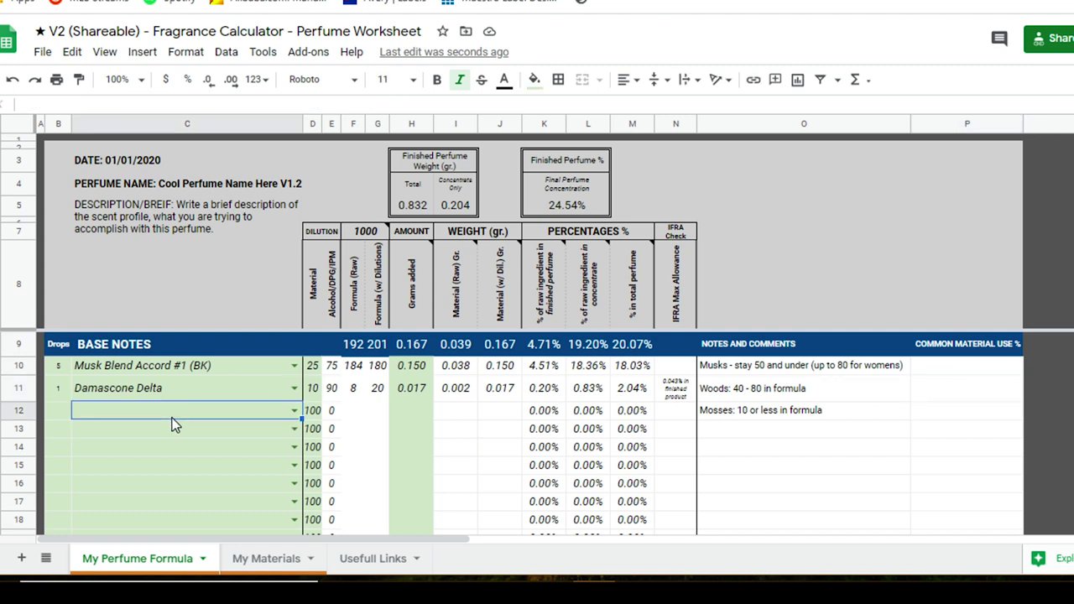
Enter Cedarwood Texas in C12 and check its 20% Max In Concentrate usage note.
{"action": "type", "text": "cedar"}
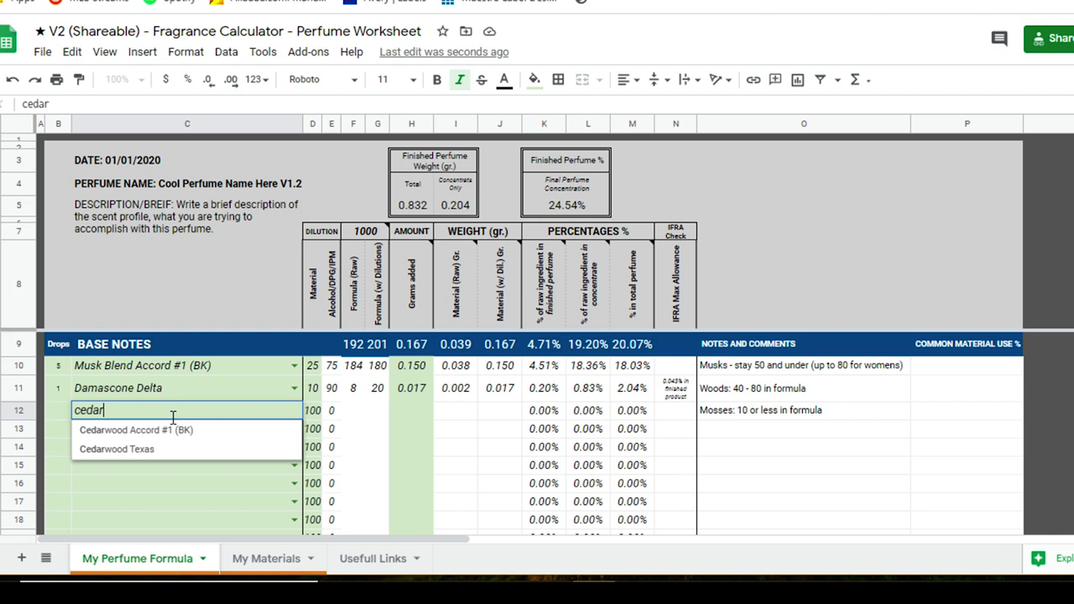
{"action": "left_click", "coordinate": [159, 451]}
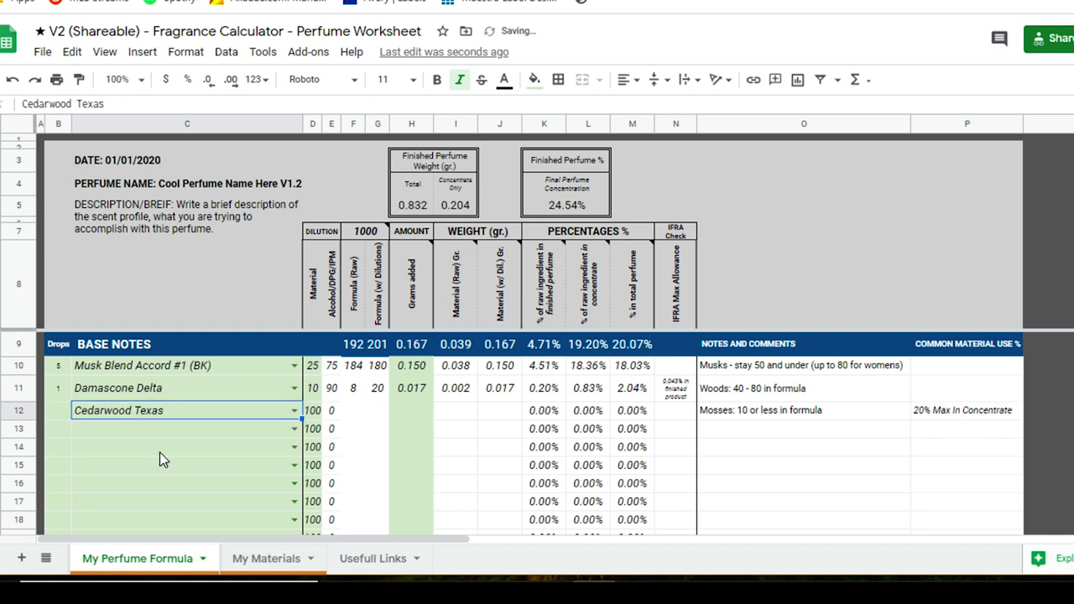
{"action": "left_click", "coordinate": [986, 418]}
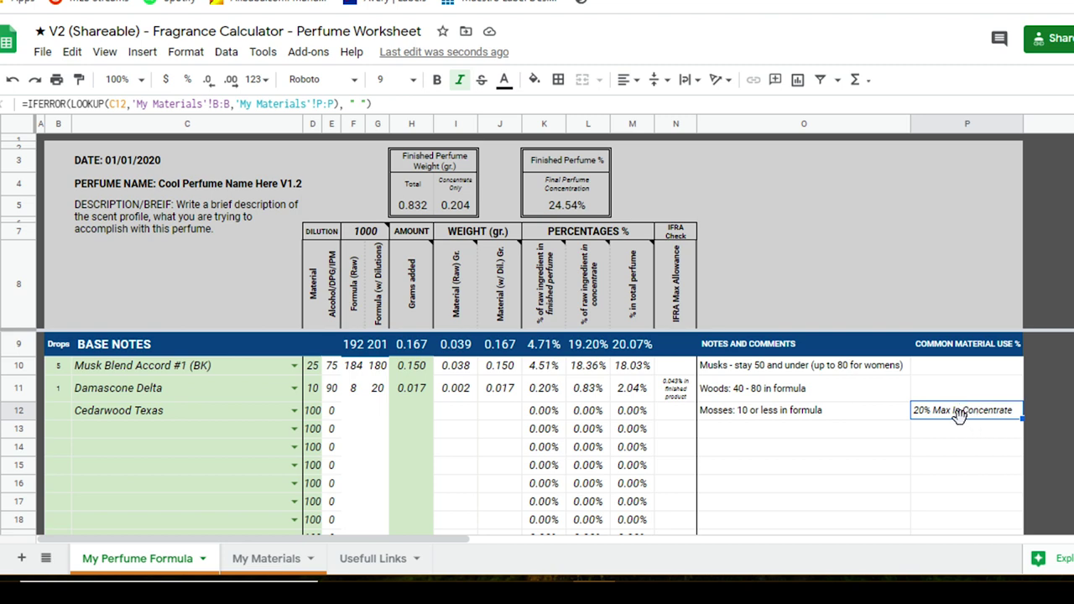
{"action": "left_click", "coordinate": [954, 427]}
{"action": "key", "text": "Up"}
{"action": "left_click", "coordinate": [215, 410]}
{"action": "left_click", "coordinate": [956, 415]}
{"action": "left_click", "coordinate": [225, 437]}
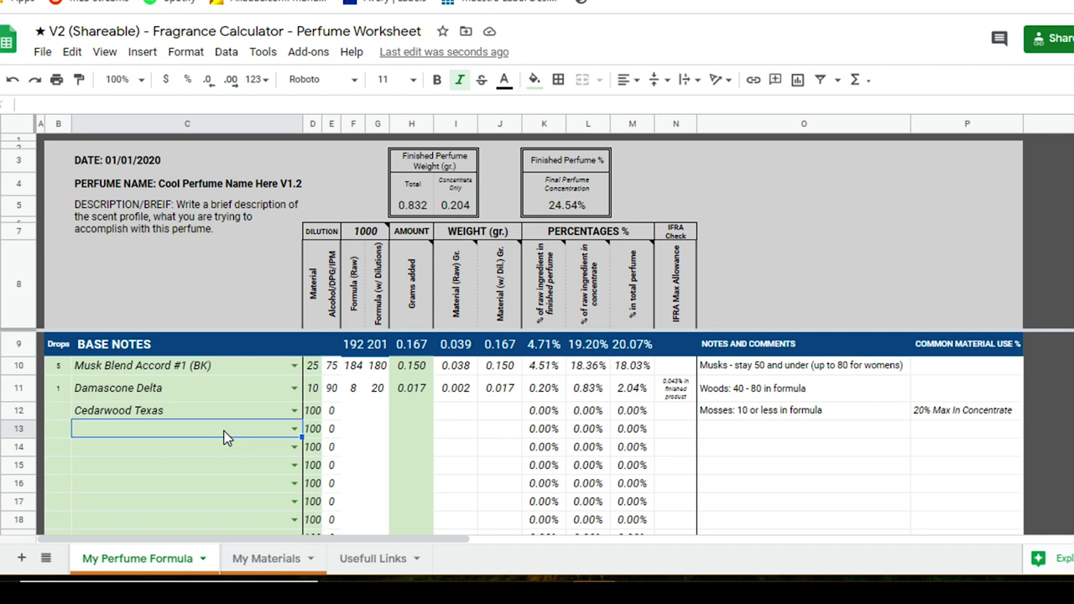
Trial Gamma Octalactone in C13 and check its 12% max usage note.
{"action": "type", "text": "g"}
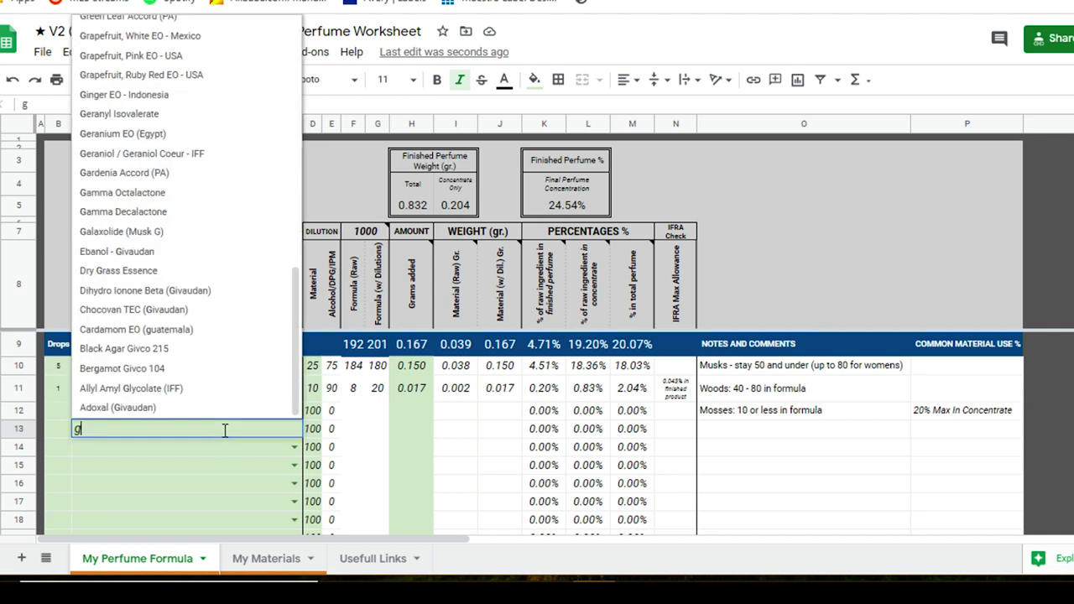
{"action": "left_click", "coordinate": [153, 193]}
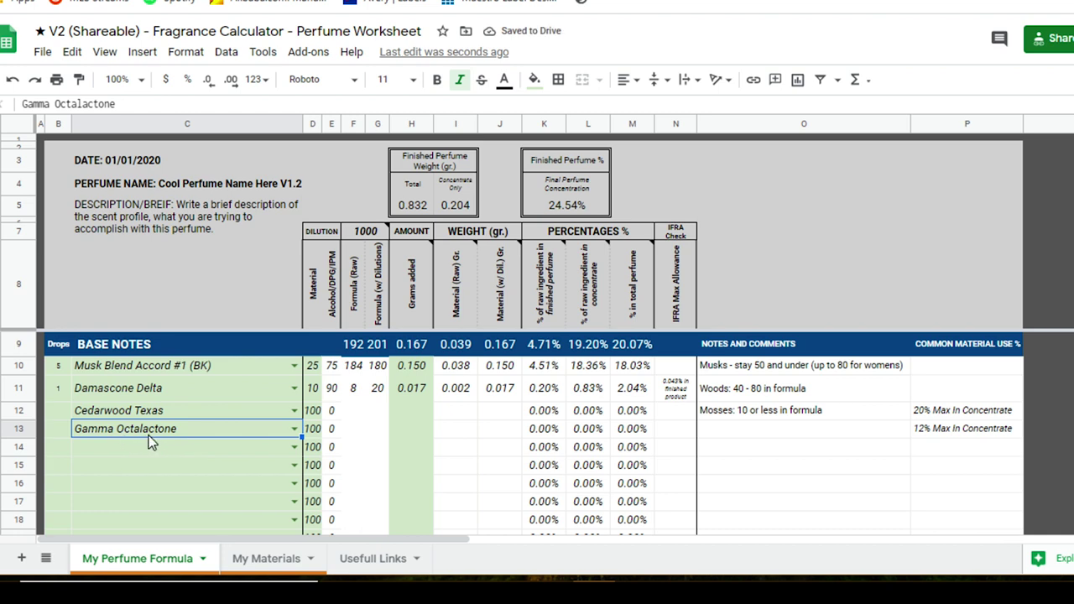
{"action": "left_click", "coordinate": [945, 432]}
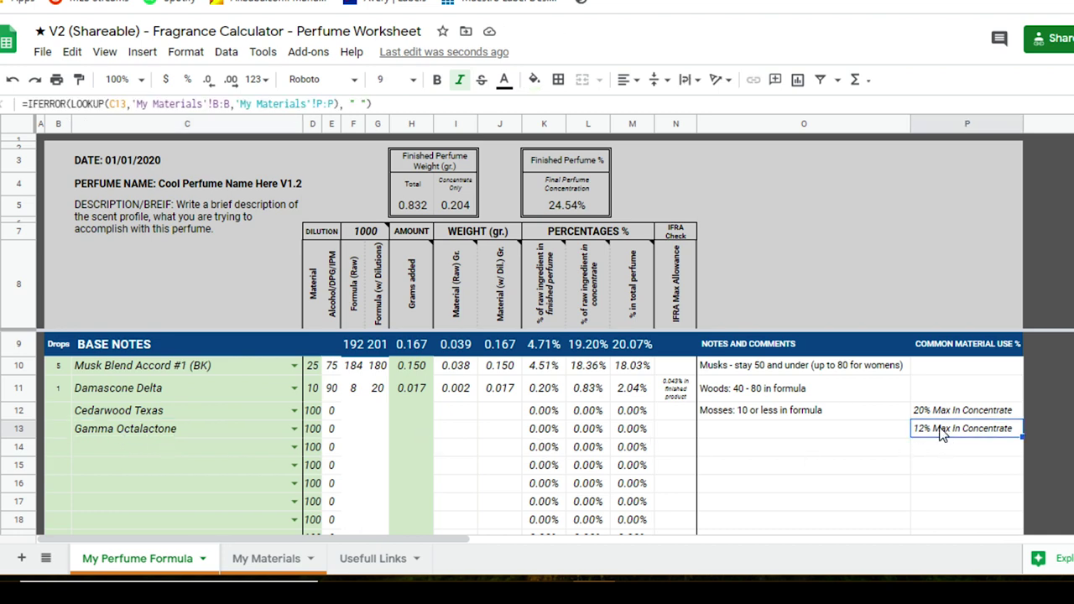
Clear Gamma Octalactone from C13 and Cedarwood Texas from C12, leaving row 12's note blank.
{"action": "left_click", "coordinate": [188, 429]}
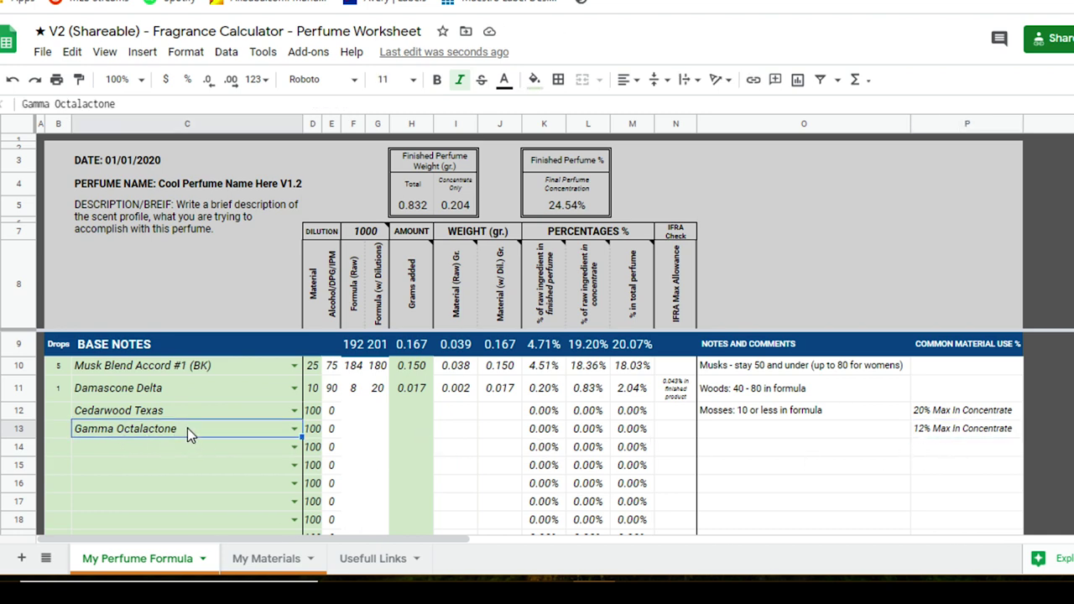
{"action": "key", "text": "Delete"}
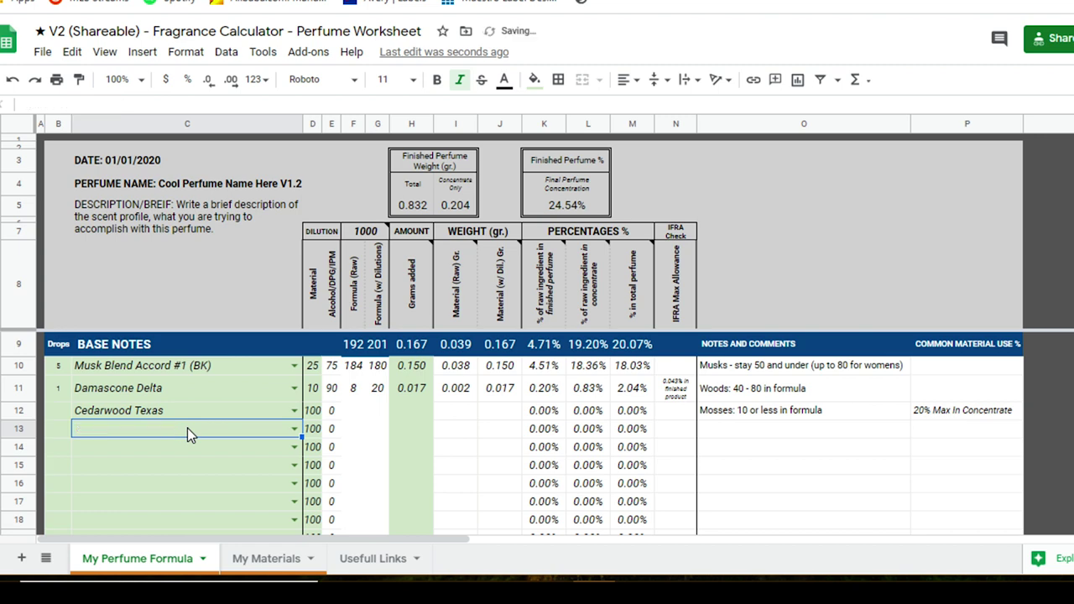
{"action": "left_click", "coordinate": [184, 408]}
{"action": "key", "text": "Delete"}
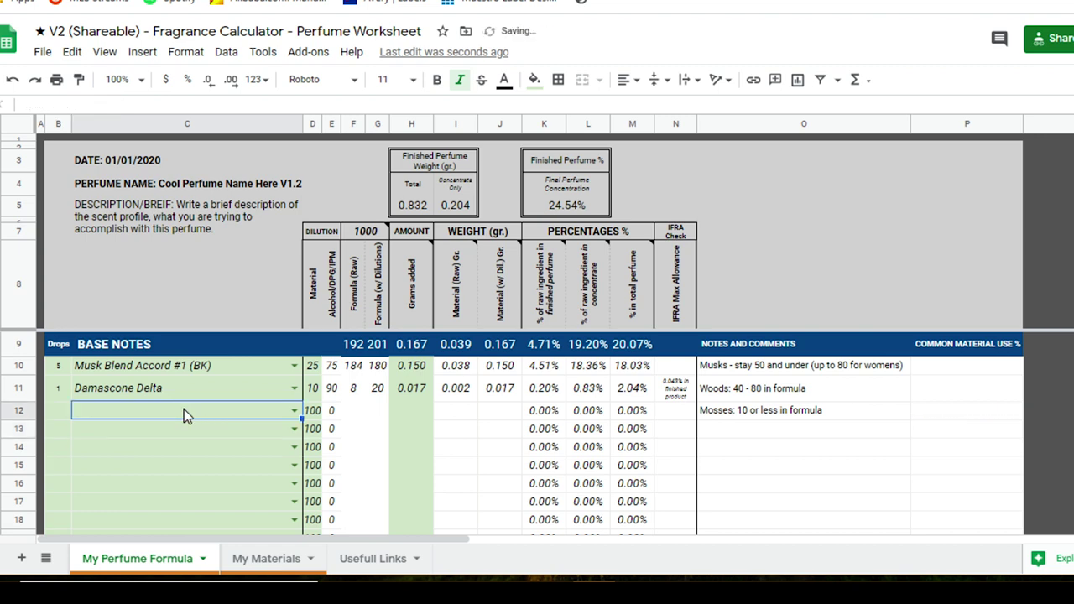
{"action": "left_click", "coordinate": [932, 412]}
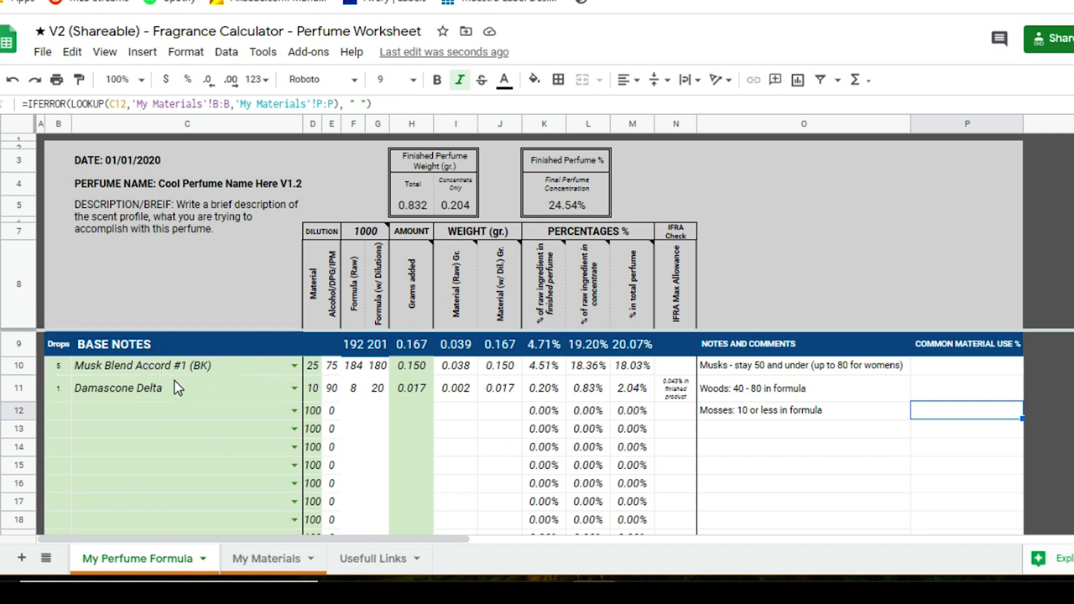
{"action": "left_click_drag", "start_coordinate": [104, 346], "coordinate": [916, 518]}
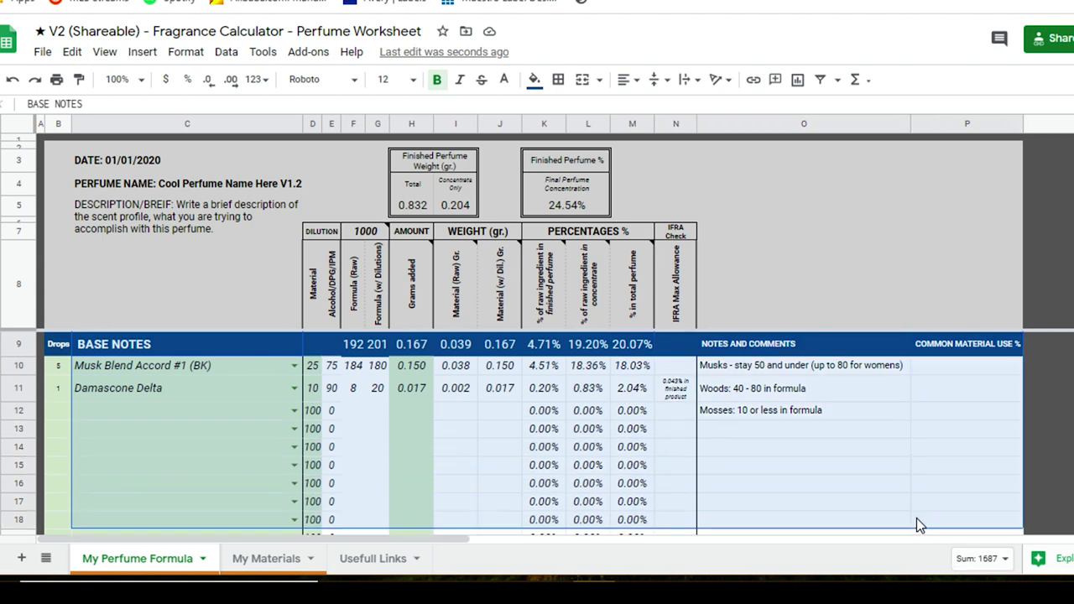
{"action": "left_click", "coordinate": [485, 445]}
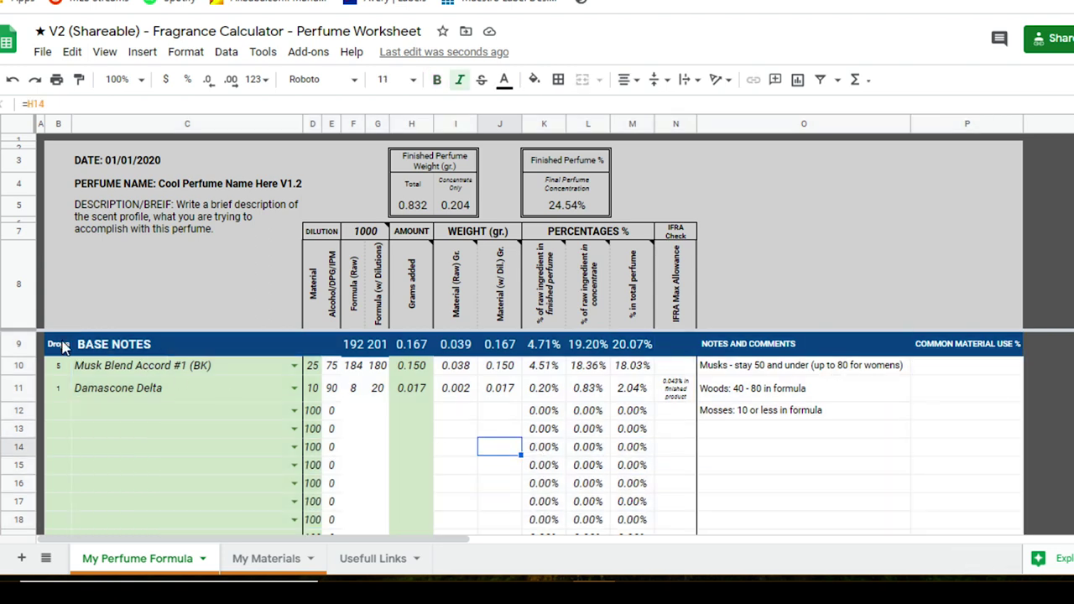
{"action": "left_click_drag", "start_coordinate": [63, 345], "coordinate": [1016, 353]}
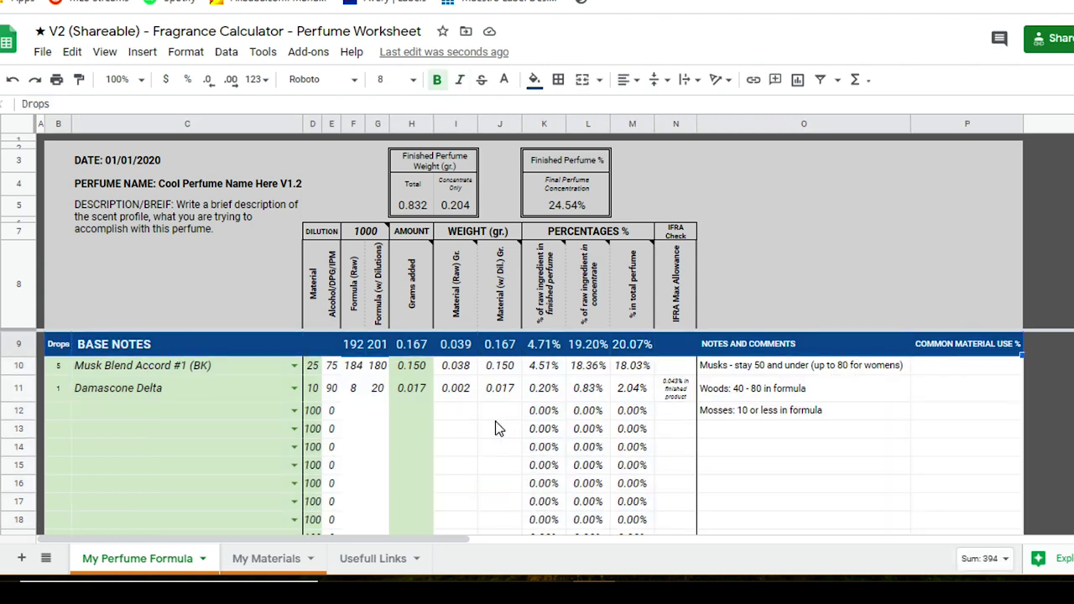
{"action": "scroll", "coordinate": [465, 419], "scroll_direction": "down", "scroll_amount": 5}
{"action": "scroll", "coordinate": [465, 420], "scroll_direction": "up", "scroll_amount": 5}
{"action": "left_click_drag", "start_coordinate": [59, 365], "coordinate": [71, 503]}
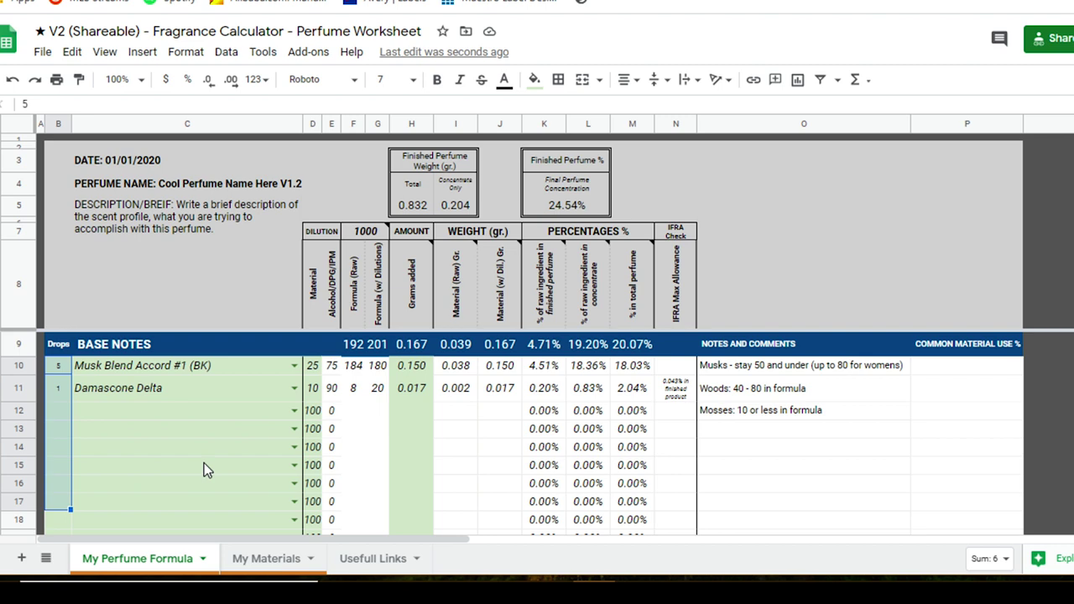
{"action": "left_click", "coordinate": [170, 380]}
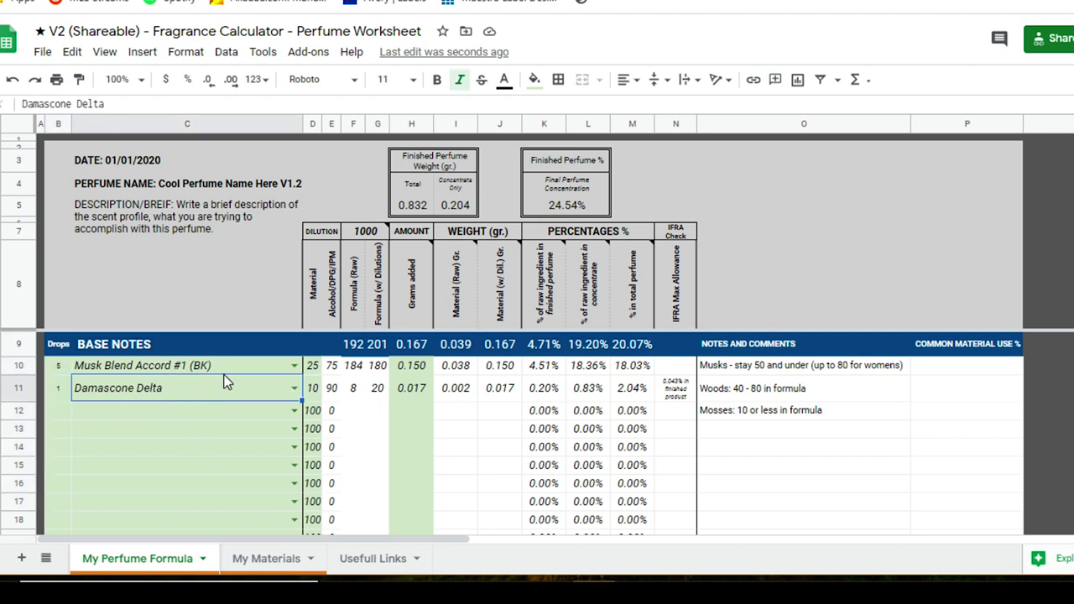
{"action": "left_click", "coordinate": [220, 362]}
{"action": "left_click", "coordinate": [166, 411]}
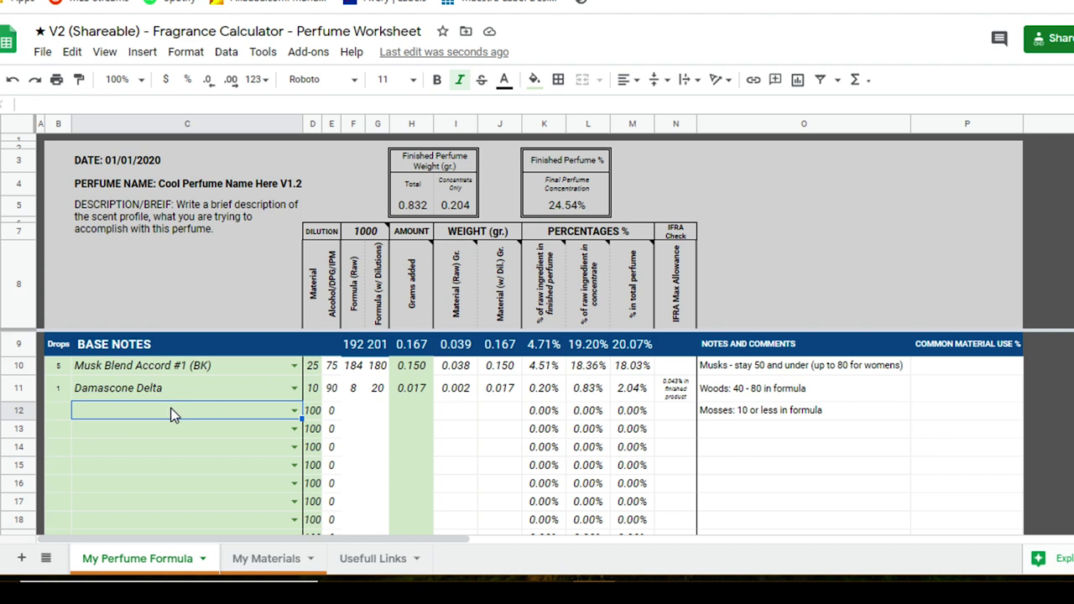
{"action": "left_click", "coordinate": [298, 387]}
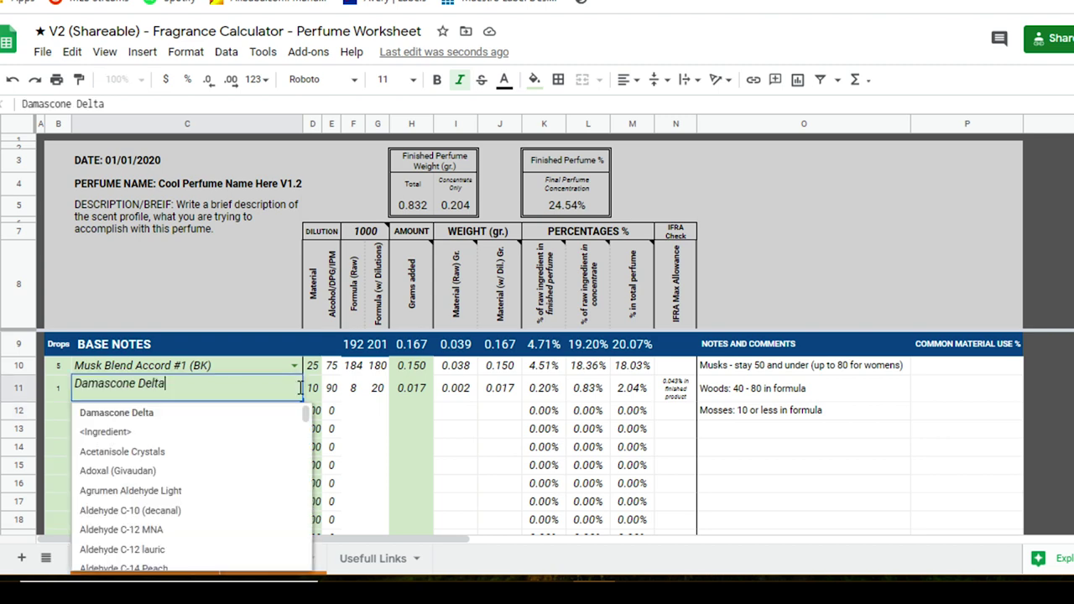
{"action": "left_click", "coordinate": [63, 431]}
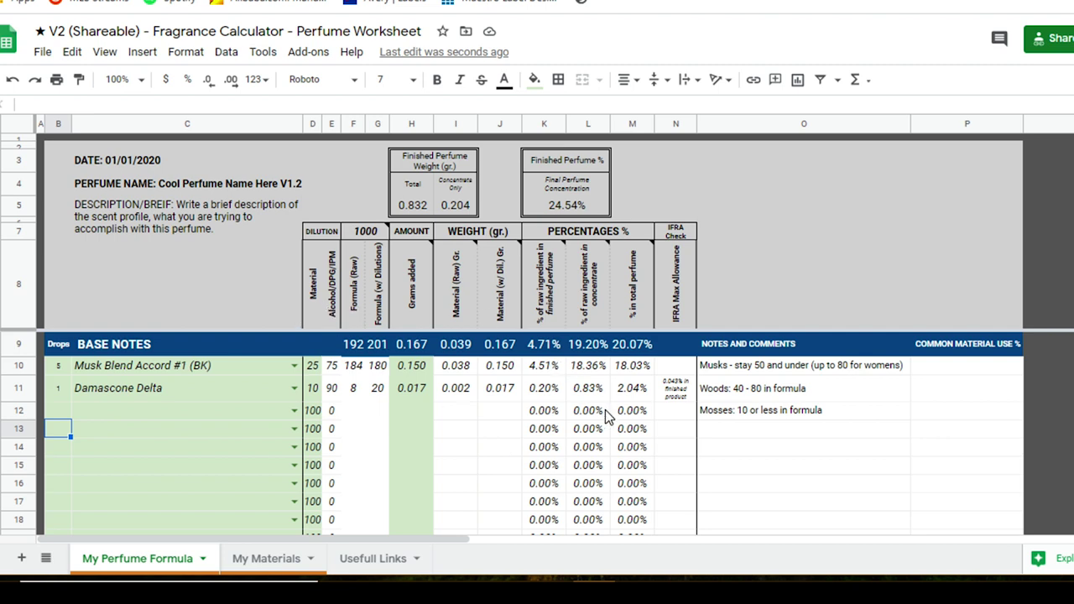
{"action": "left_click", "coordinate": [591, 433]}
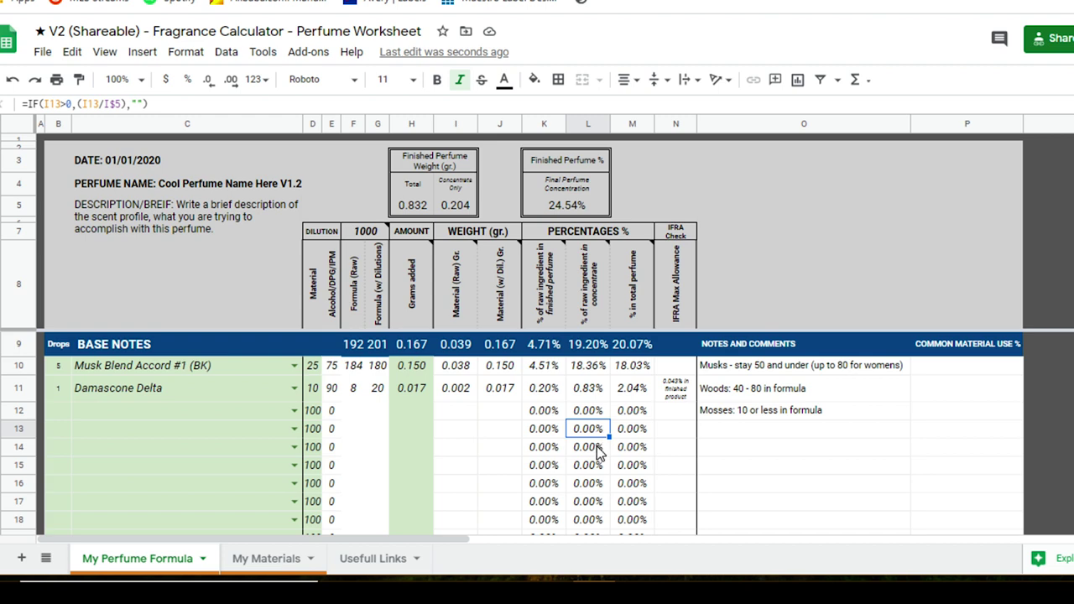
{"action": "key", "text": "Down"}
{"action": "left_click", "coordinate": [591, 412]}
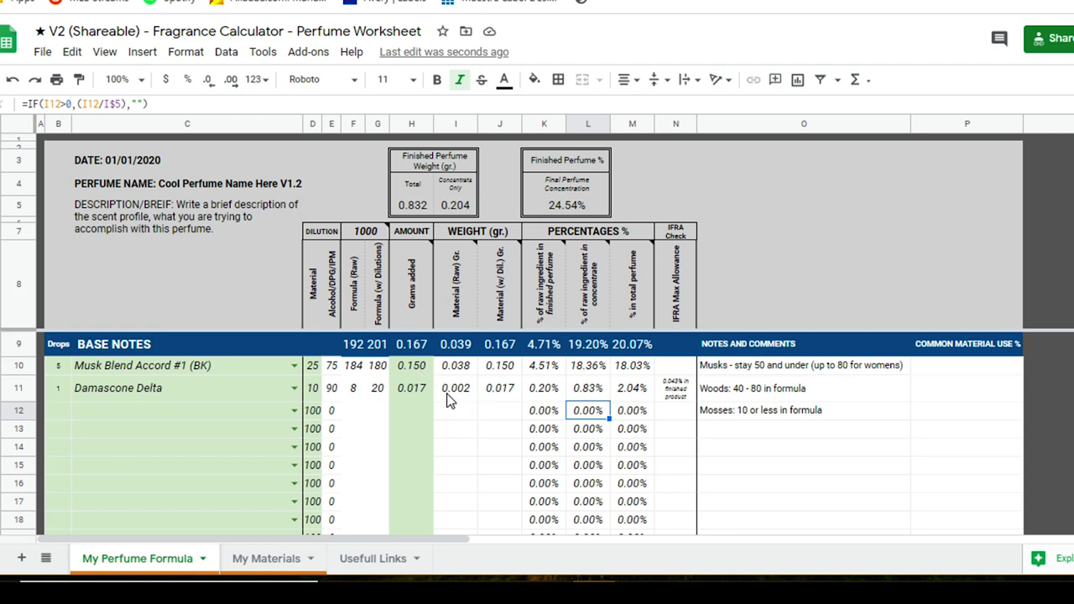
{"action": "left_click_drag", "start_coordinate": [417, 369], "coordinate": [412, 520]}
{"action": "left_click_drag", "start_coordinate": [74, 369], "coordinate": [311, 520]}
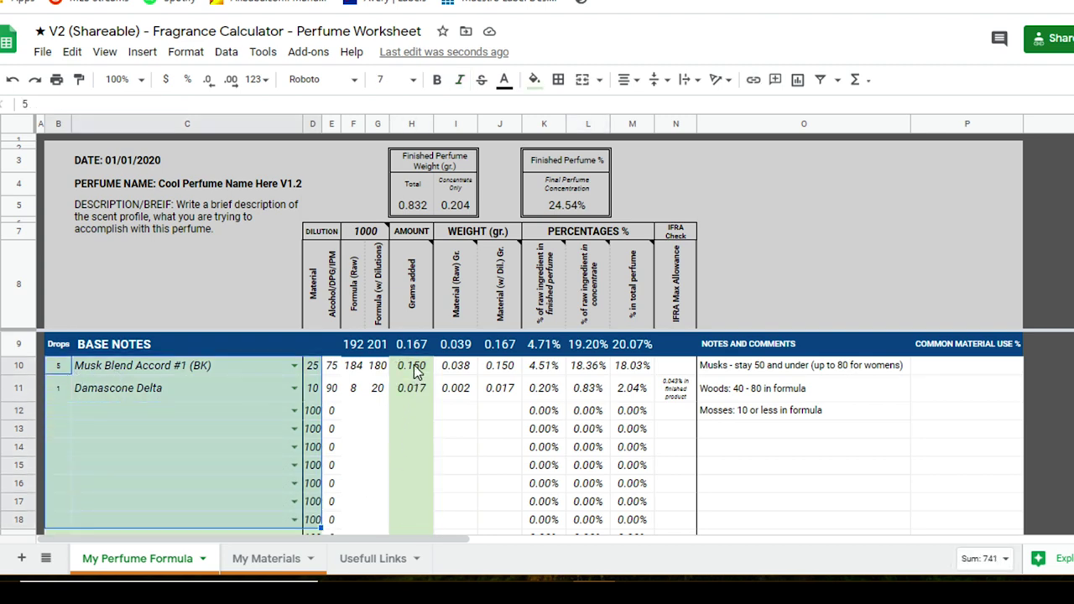
{"action": "left_click_drag", "start_coordinate": [415, 368], "coordinate": [416, 519]}
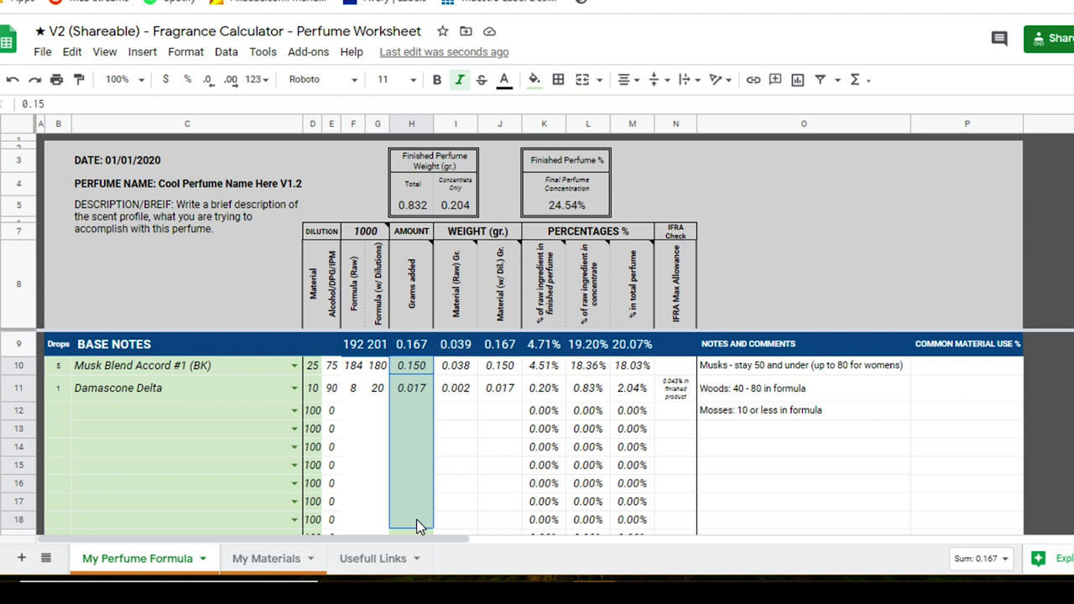
{"action": "left_click", "coordinate": [484, 452]}
{"action": "left_click", "coordinate": [361, 348]}
{"action": "left_click_drag", "start_coordinate": [363, 353], "coordinate": [678, 355]}
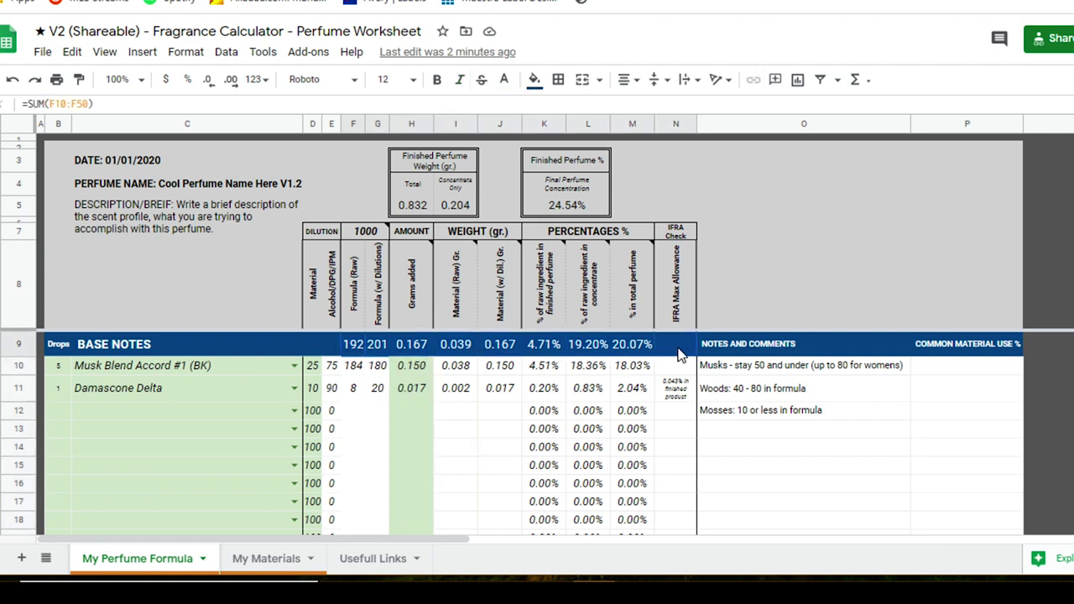
{"action": "left_click", "coordinate": [537, 415]}
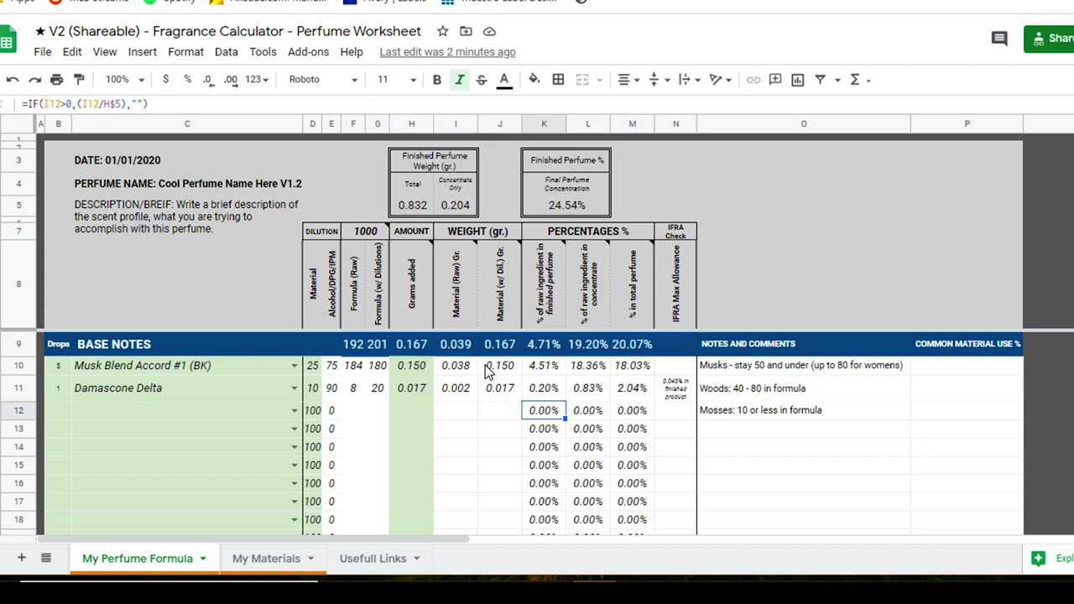
{"action": "left_click_drag", "start_coordinate": [499, 366], "coordinate": [769, 509]}
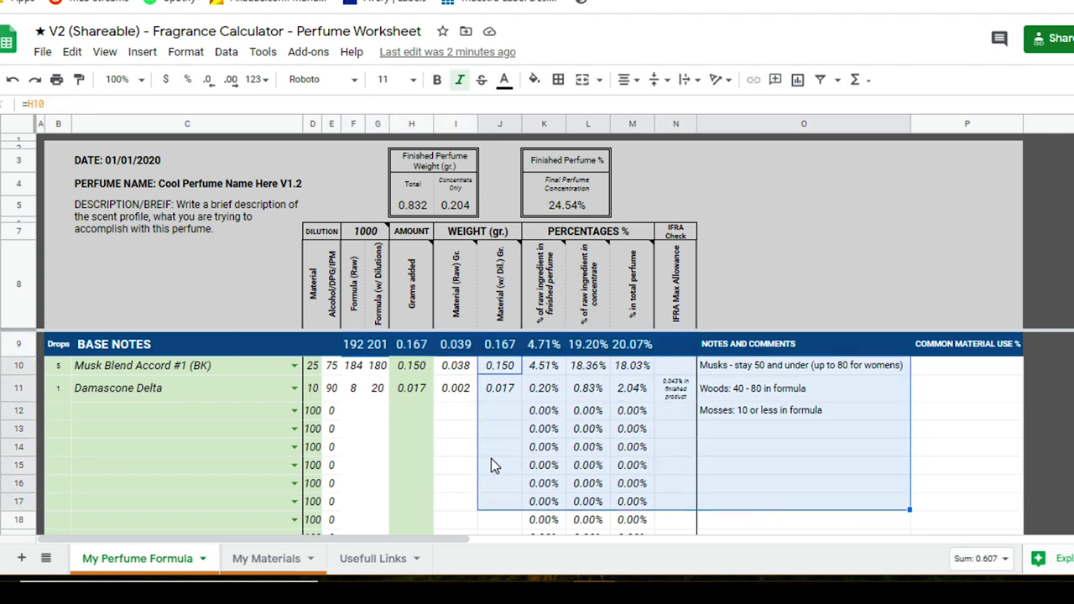
{"action": "left_click", "coordinate": [454, 453]}
{"action": "left_click", "coordinate": [543, 455]}
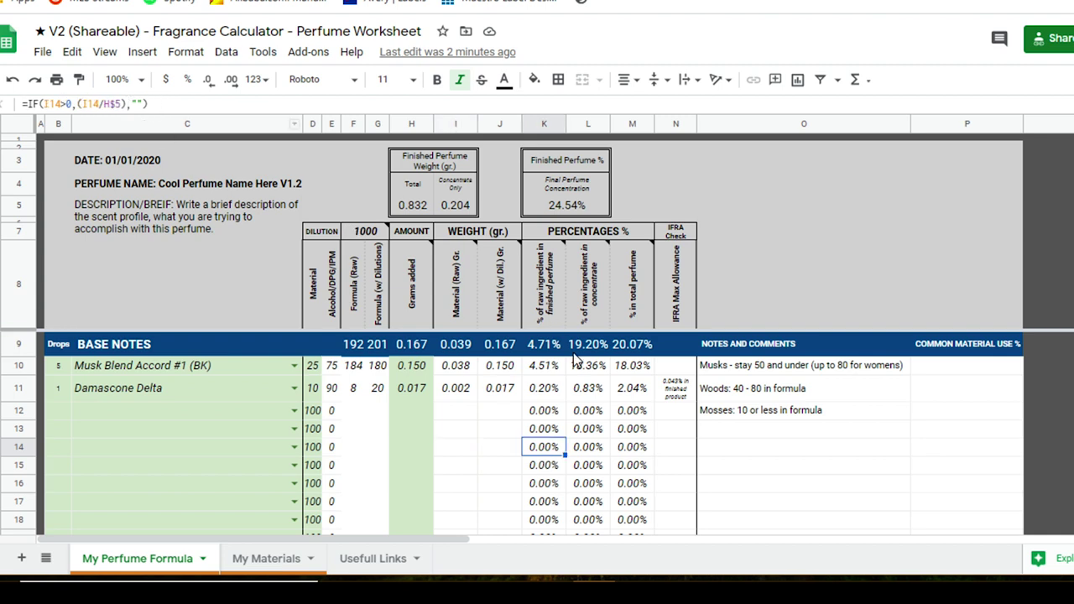
{"action": "left_click", "coordinate": [546, 414]}
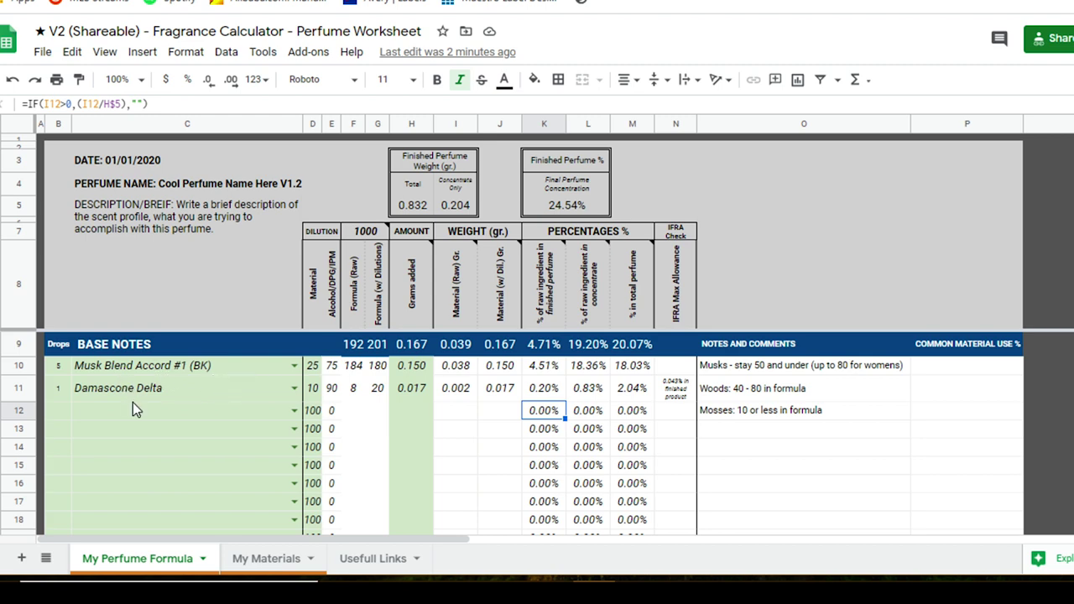
Choose Guaiacwood - Paraguay as the row 12 material in C12.
{"action": "left_click", "coordinate": [103, 409]}
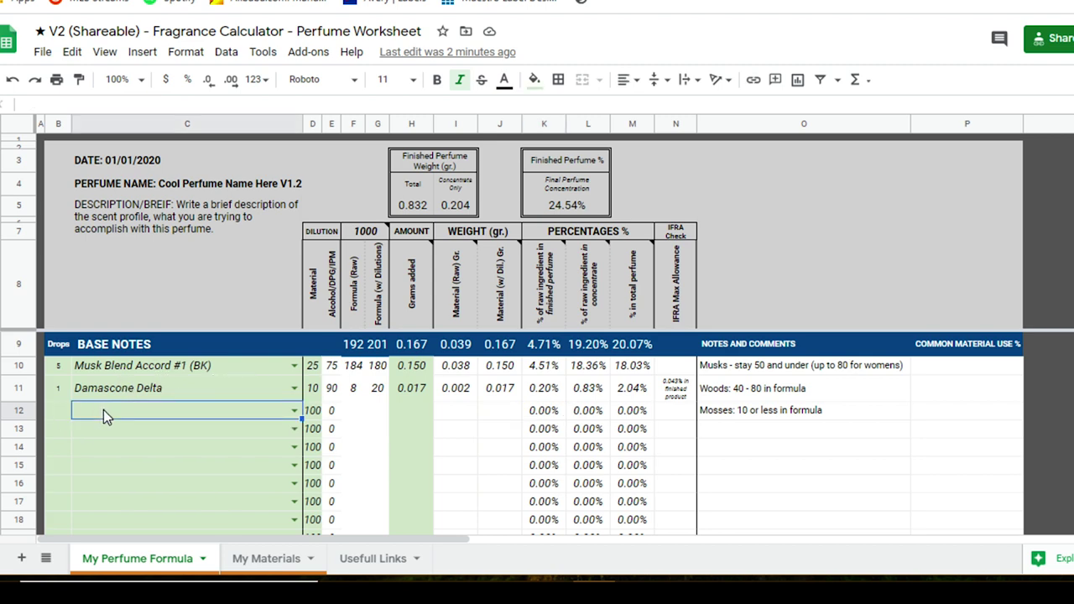
{"action": "type", "text": "gui"}
{"action": "key", "text": "BackSpace"}
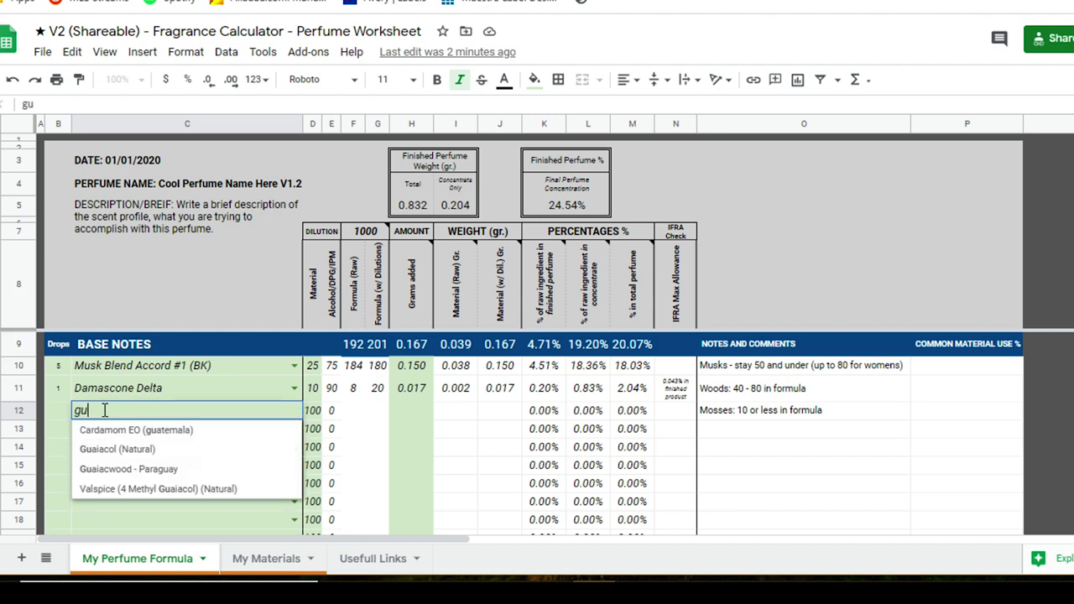
{"action": "left_click", "coordinate": [141, 470]}
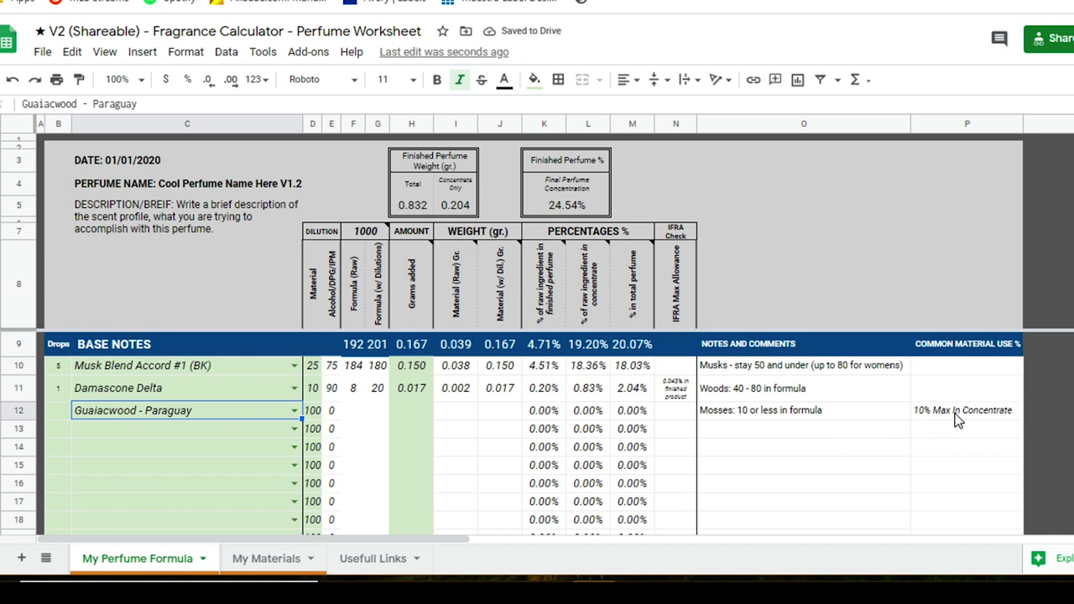
Enter 1 drop in B12 and 0.018 grams added in H12.
{"action": "left_click", "coordinate": [62, 415]}
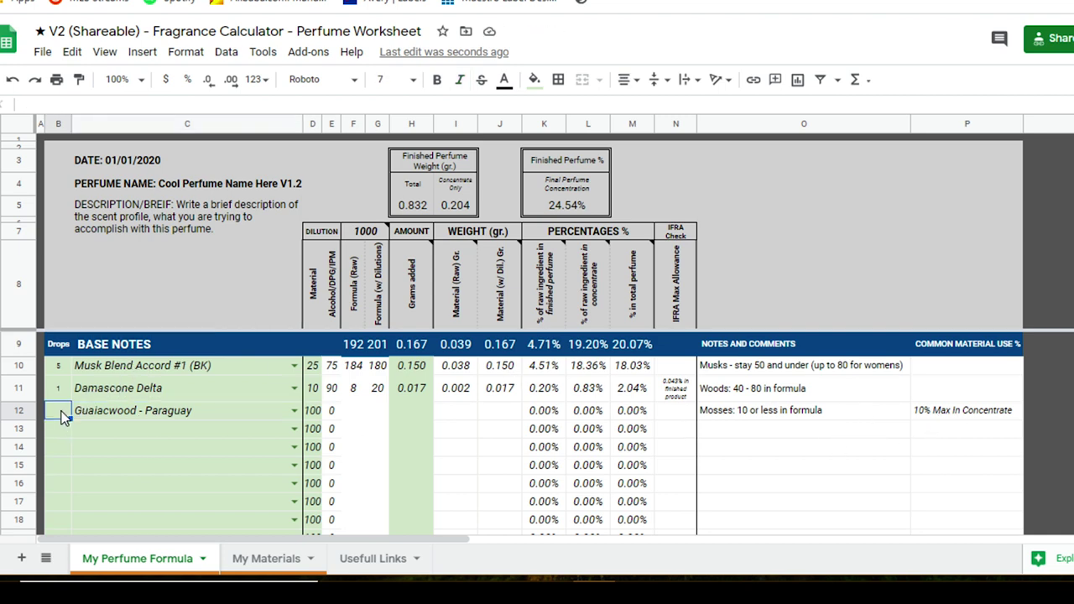
{"action": "type", "text": "1"}
{"action": "left_click", "coordinate": [419, 415]}
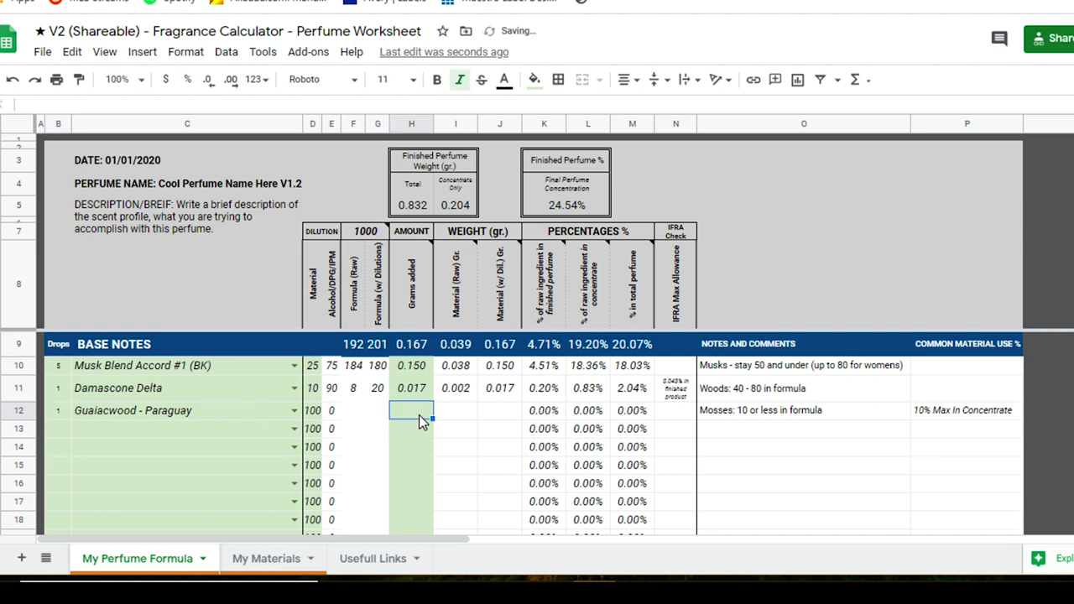
{"action": "type", "text": ".018"}
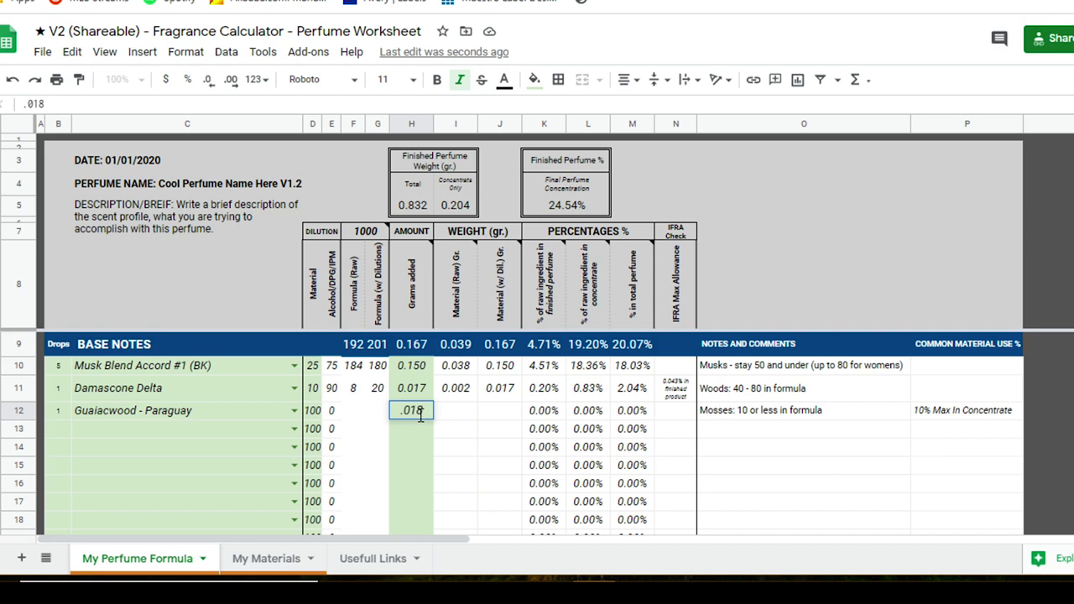
{"action": "key", "text": "Return"}
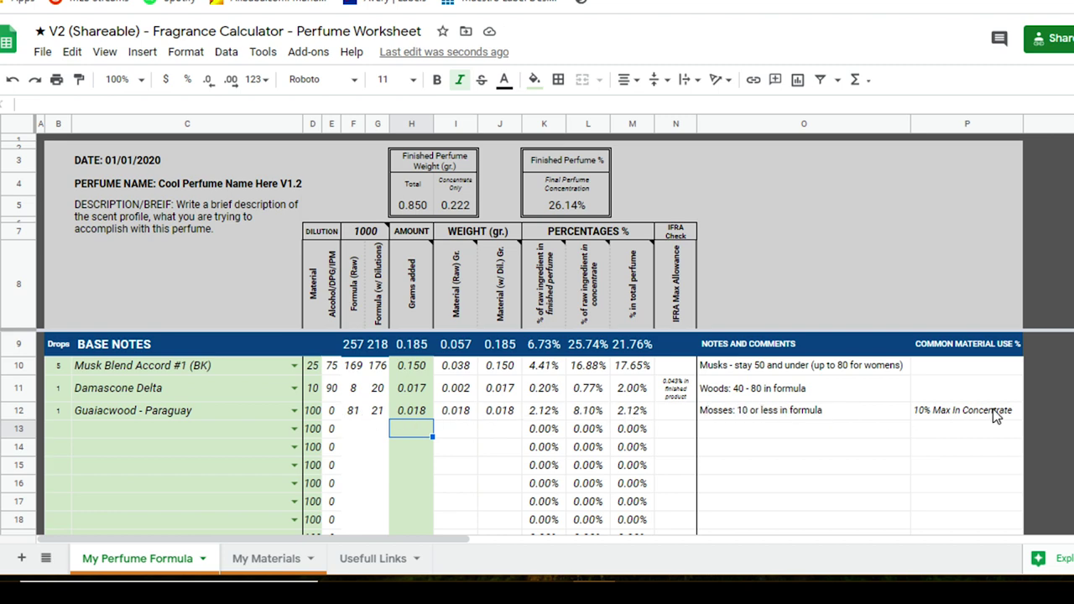
Delete the material name from C12, keeping the 0.018 g entry, and review rows 10–12.
{"action": "left_click", "coordinate": [114, 415]}
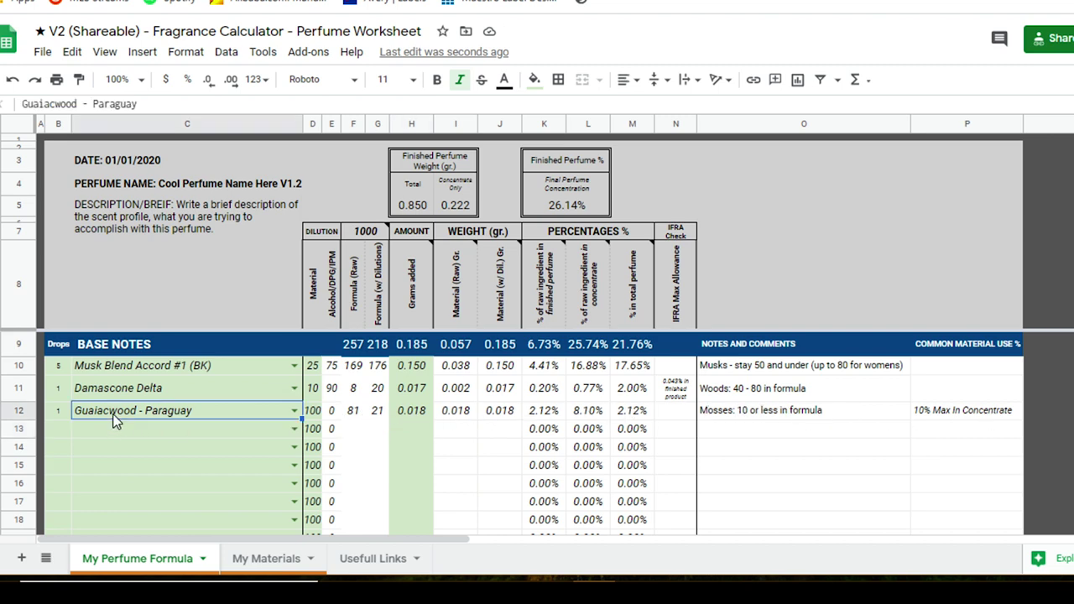
{"action": "key", "text": "Delete"}
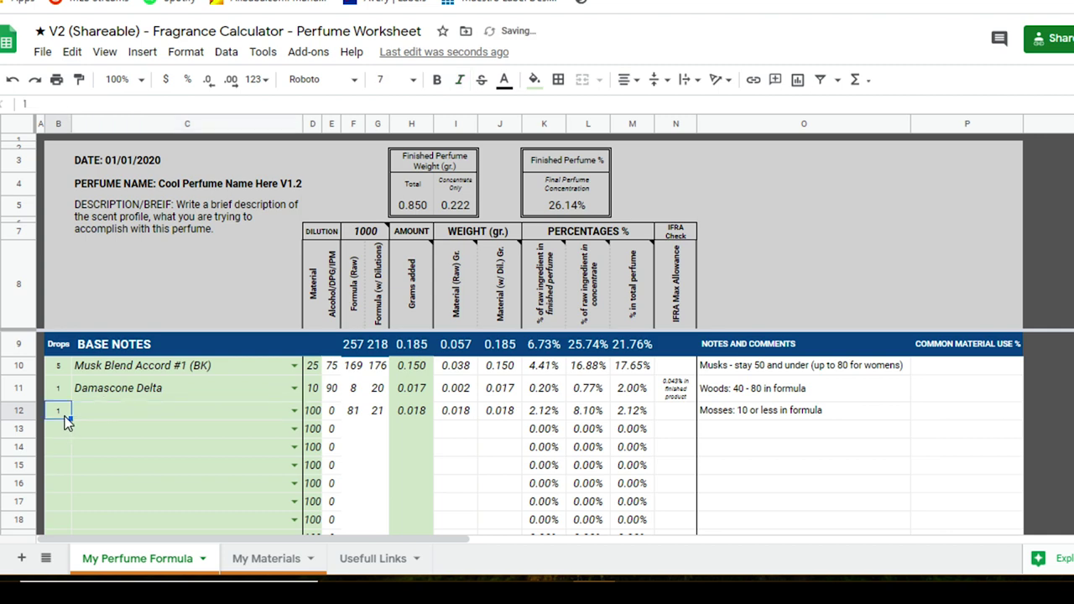
{"action": "left_click_drag", "start_coordinate": [58, 370], "coordinate": [320, 420]}
{"action": "left_click", "coordinate": [410, 417]}
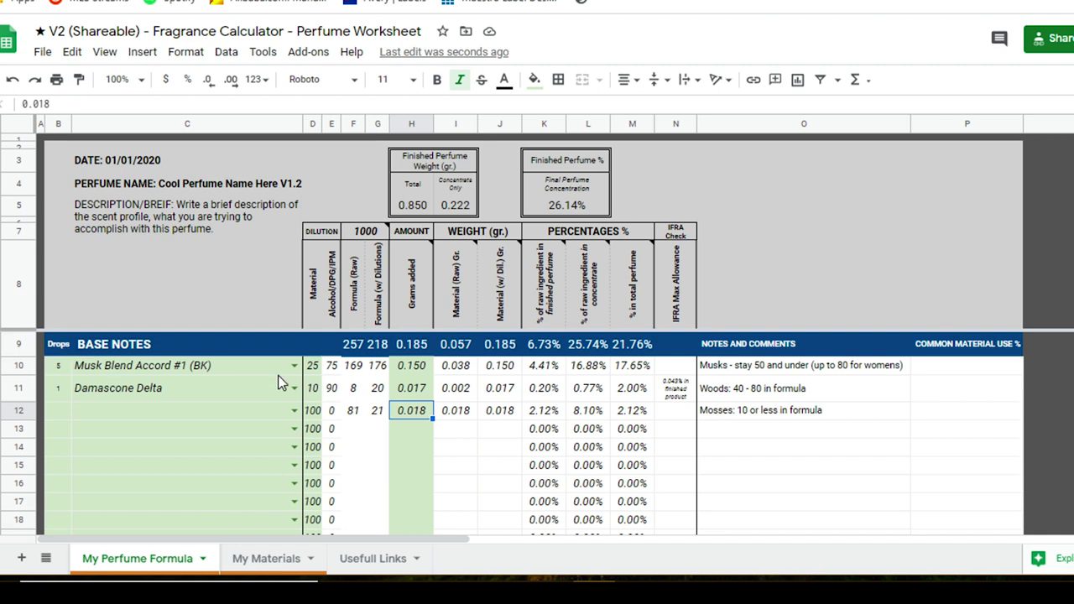
{"action": "scroll", "coordinate": [278, 375], "scroll_direction": "down", "scroll_amount": 5}
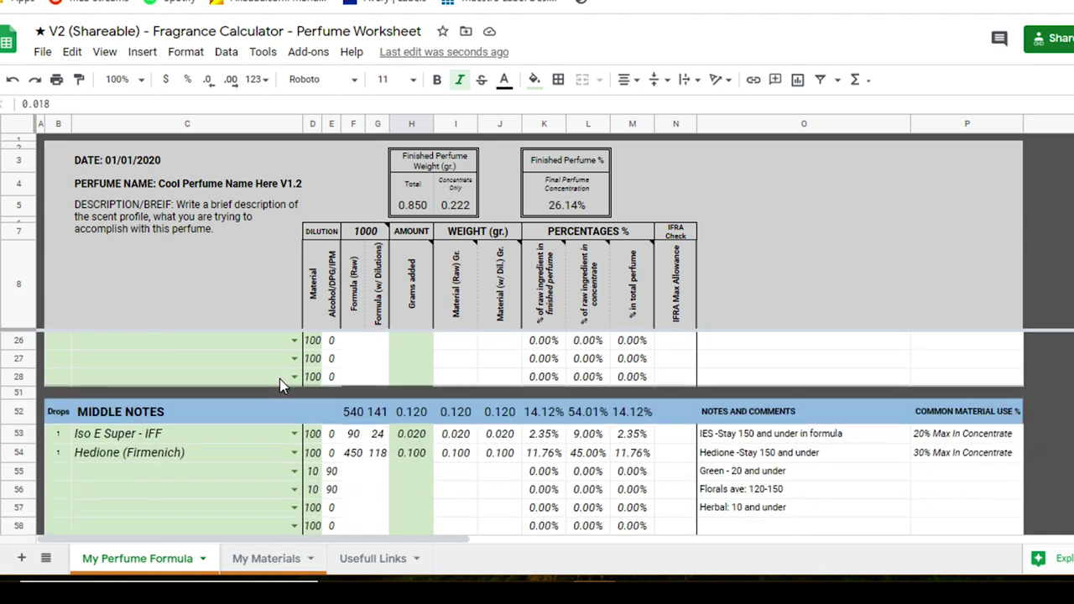
{"action": "scroll", "coordinate": [611, 427], "scroll_direction": "down", "scroll_amount": 1}
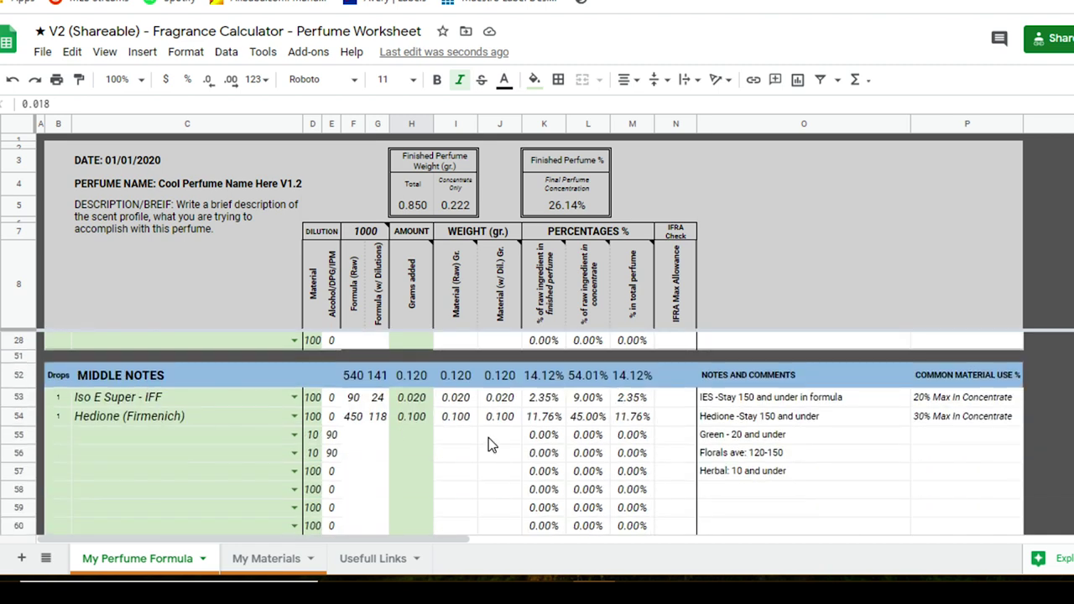
{"action": "scroll", "coordinate": [489, 439], "scroll_direction": "down", "scroll_amount": 8}
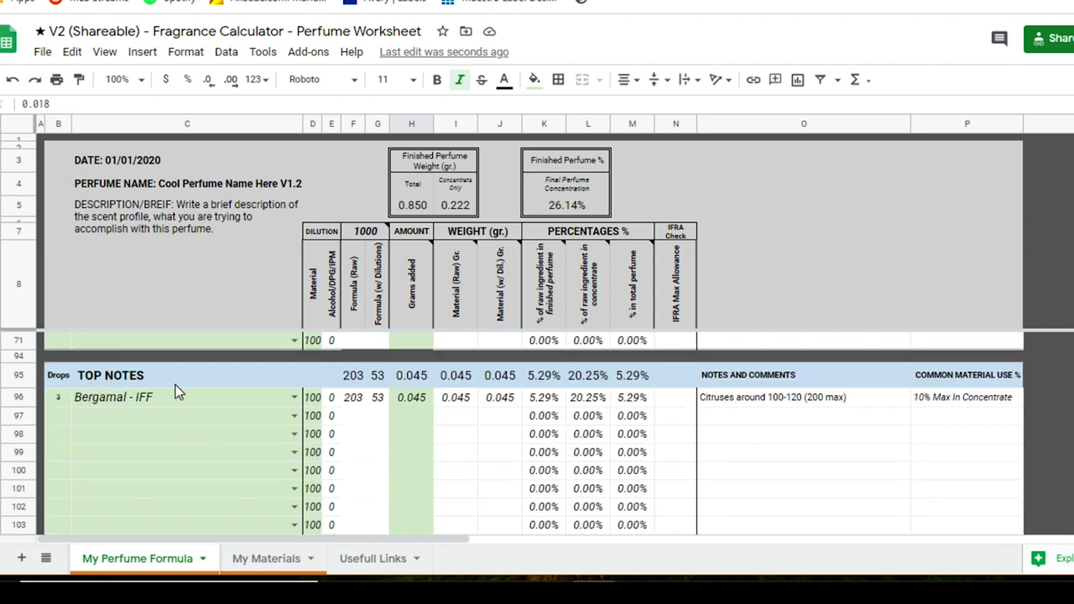
{"action": "scroll", "coordinate": [401, 436], "scroll_direction": "down", "scroll_amount": 3}
{"action": "scroll", "coordinate": [402, 439], "scroll_direction": "up", "scroll_amount": 9}
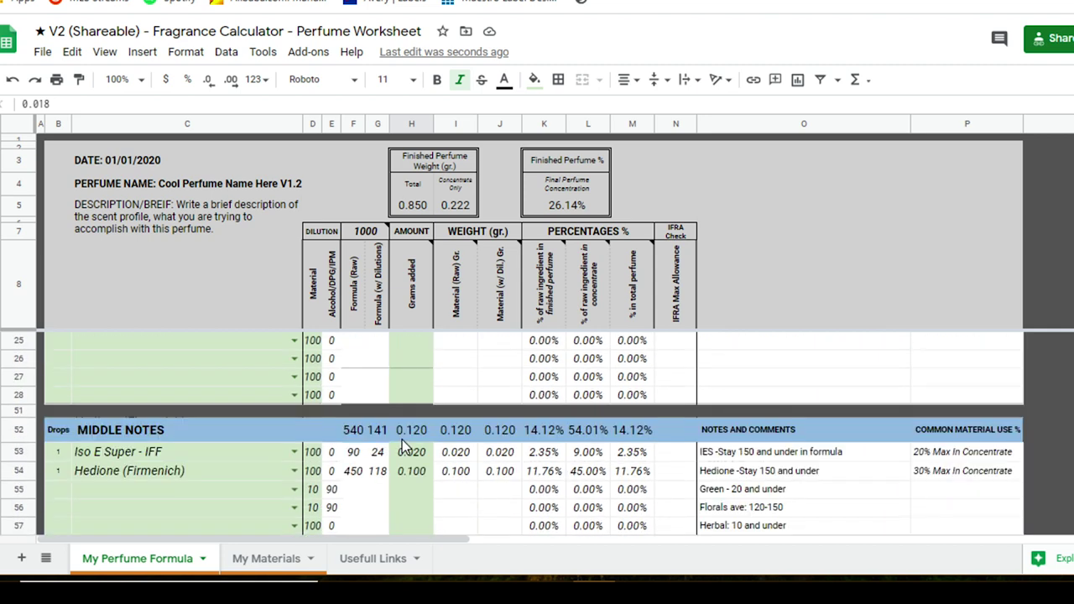
{"action": "scroll", "coordinate": [401, 439], "scroll_direction": "up", "scroll_amount": 6}
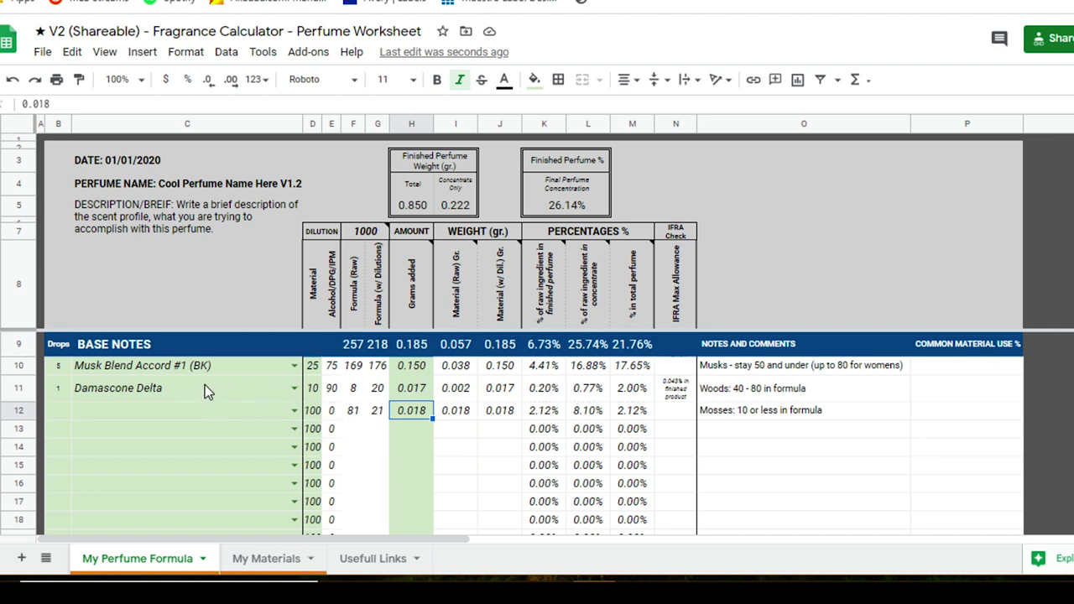
{"action": "scroll", "coordinate": [193, 387], "scroll_direction": "down", "scroll_amount": 1}
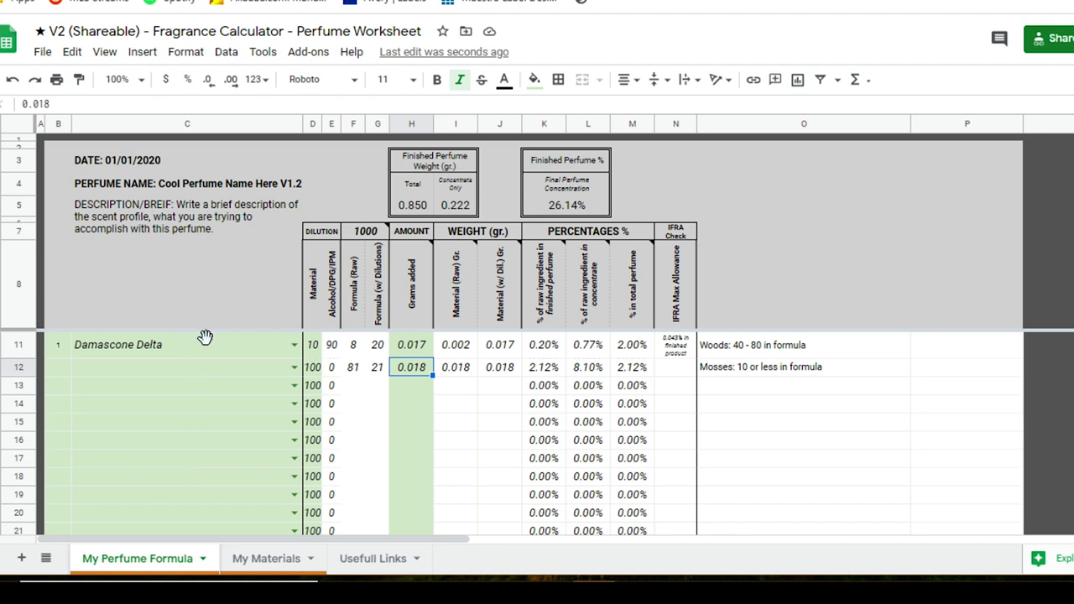
{"action": "left_click", "coordinate": [136, 80]}
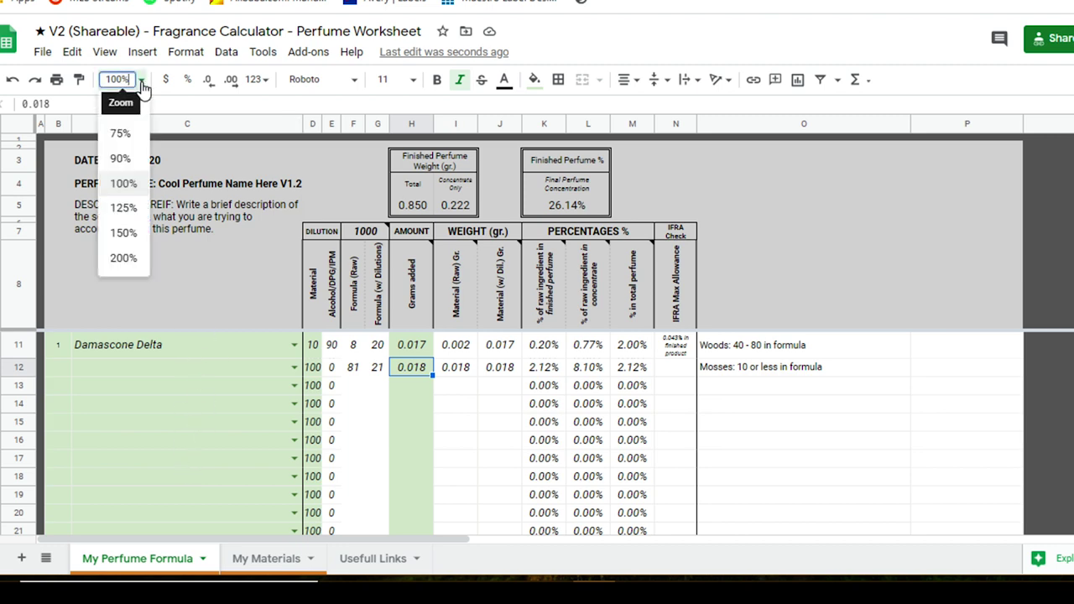
{"action": "left_click", "coordinate": [117, 131]}
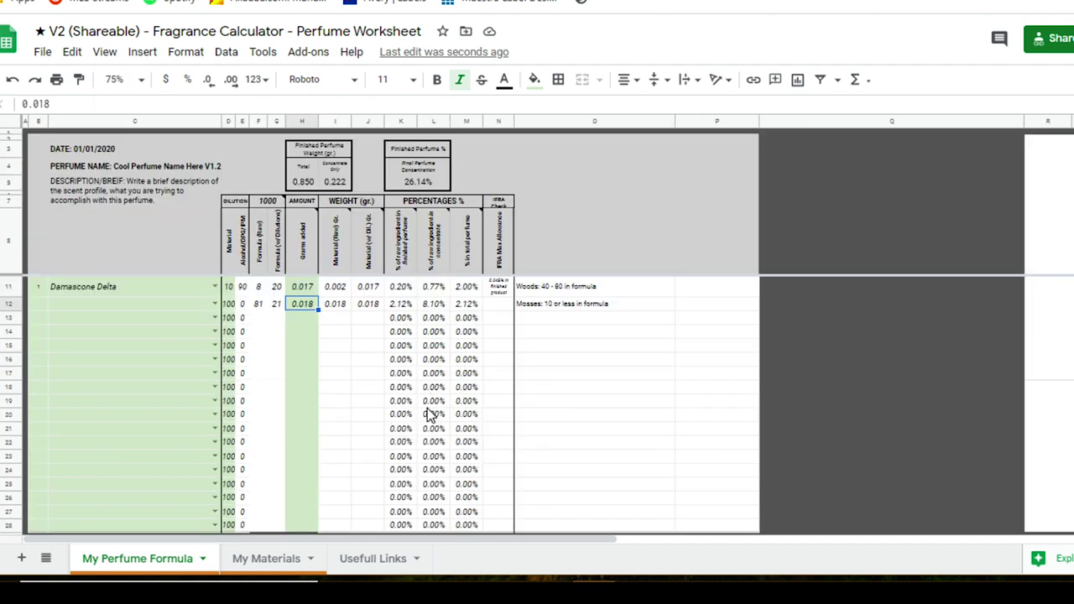
{"action": "scroll", "coordinate": [427, 414], "scroll_direction": "up", "scroll_amount": 1}
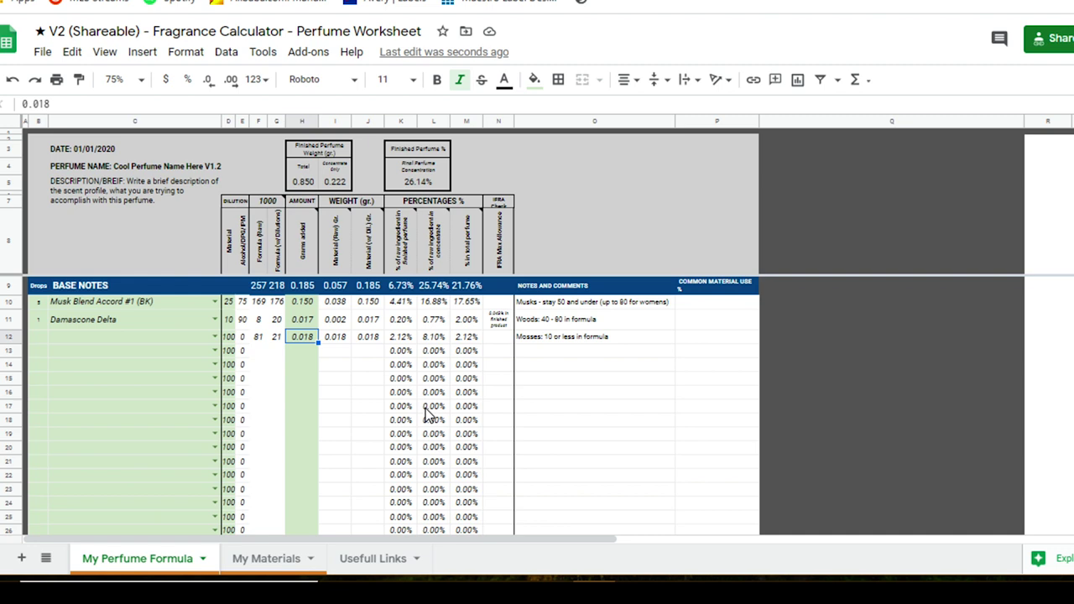
{"action": "scroll", "coordinate": [128, 335], "scroll_direction": "down", "scroll_amount": 3}
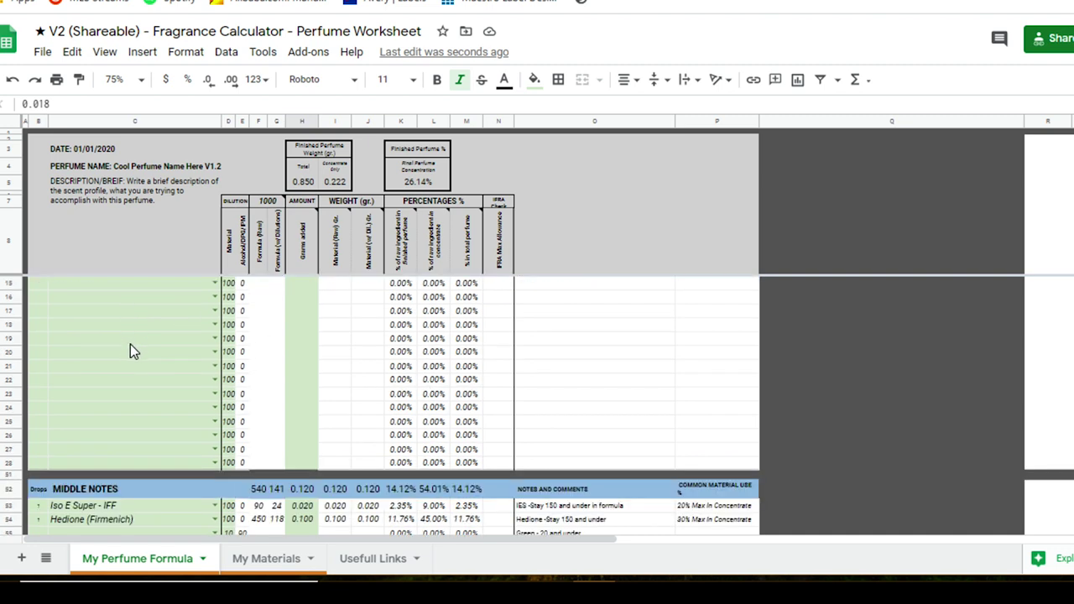
{"action": "scroll", "coordinate": [130, 350], "scroll_direction": "up", "scroll_amount": 3}
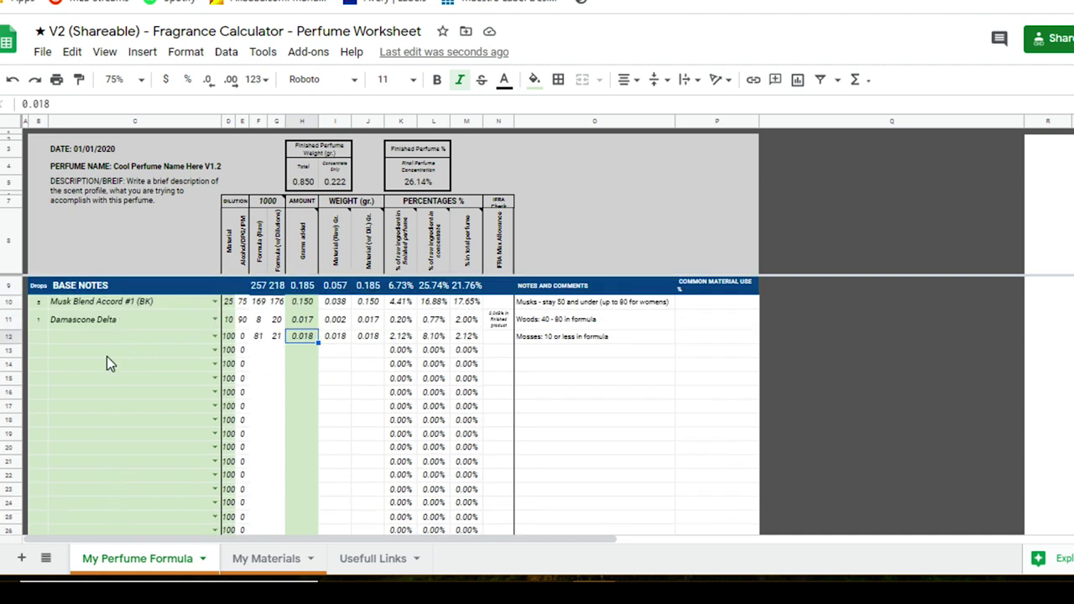
{"action": "scroll", "coordinate": [107, 363], "scroll_direction": "down", "scroll_amount": 5}
{"action": "scroll", "coordinate": [109, 373], "scroll_direction": "down", "scroll_amount": 5}
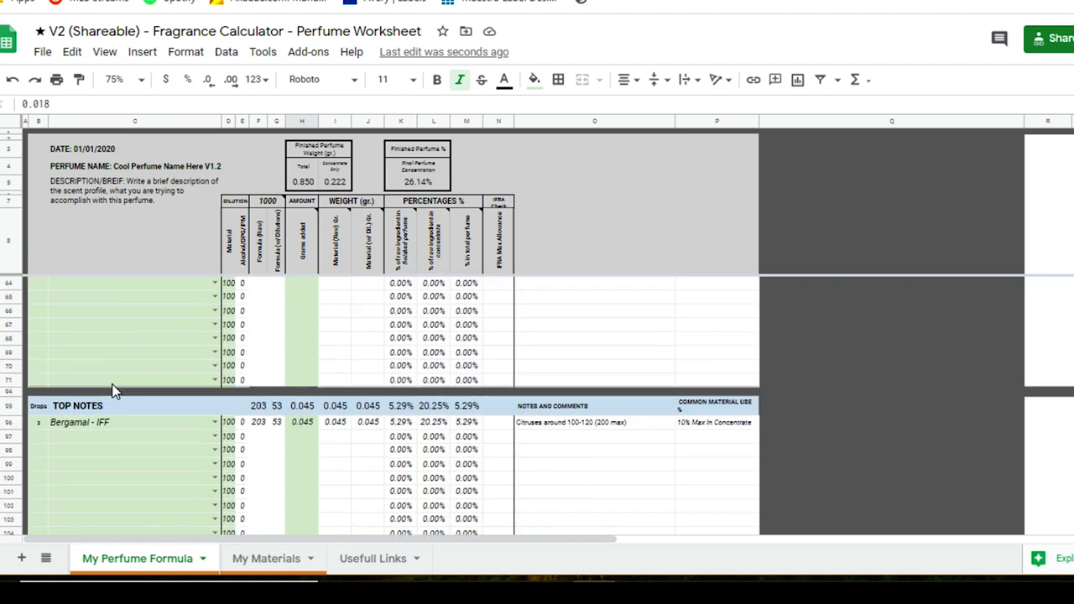
{"action": "scroll", "coordinate": [269, 339], "scroll_direction": "up", "scroll_amount": 8}
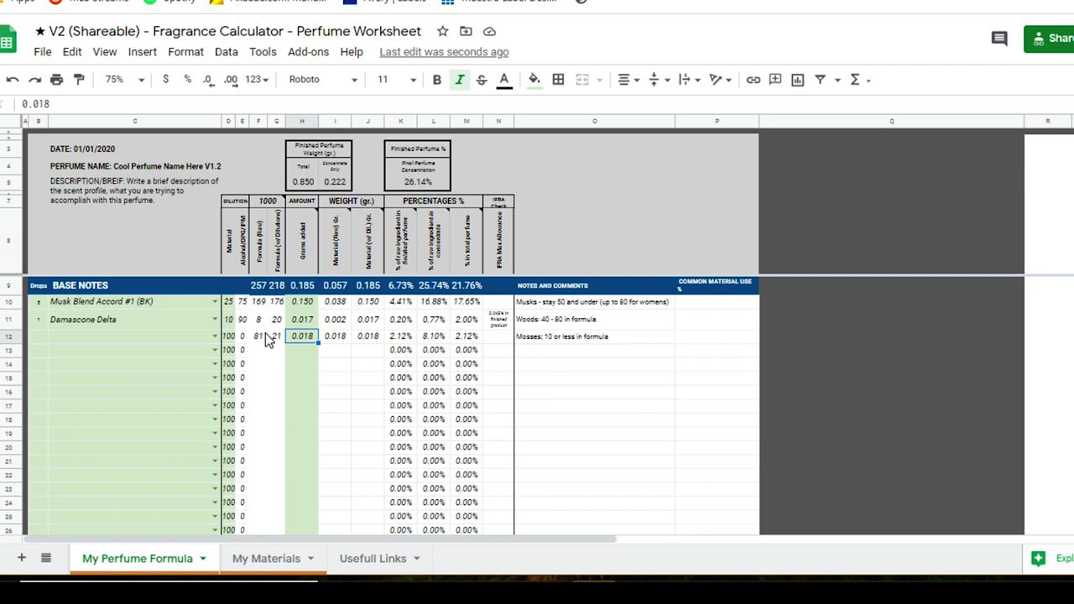
{"action": "left_click", "coordinate": [301, 366]}
{"action": "left_click", "coordinate": [130, 324]}
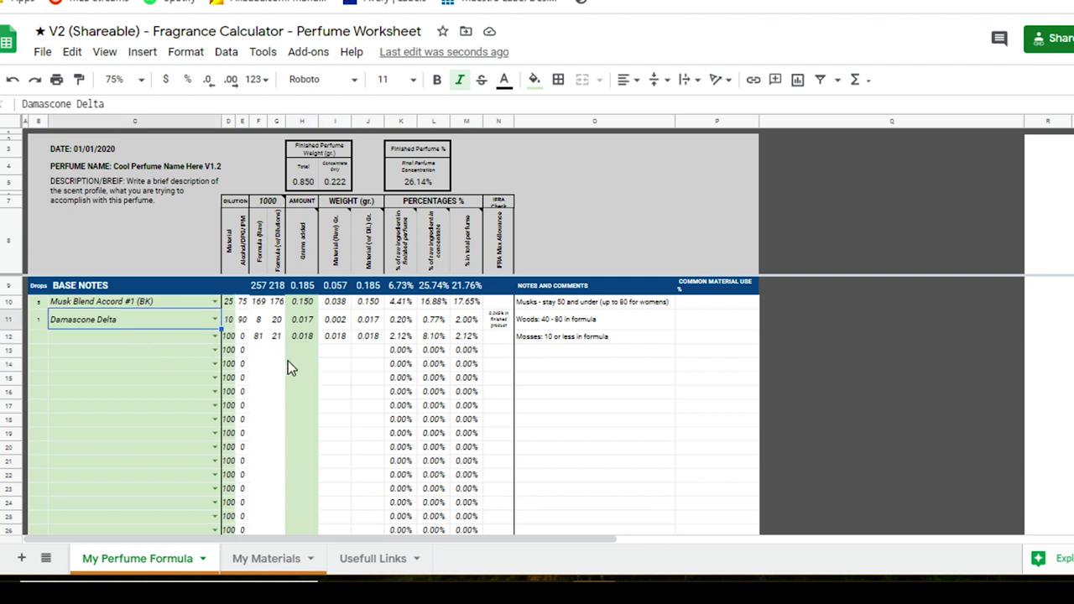
{"action": "scroll", "coordinate": [182, 352], "scroll_direction": "down", "scroll_amount": 5}
{"action": "scroll", "coordinate": [182, 353], "scroll_direction": "up", "scroll_amount": 5}
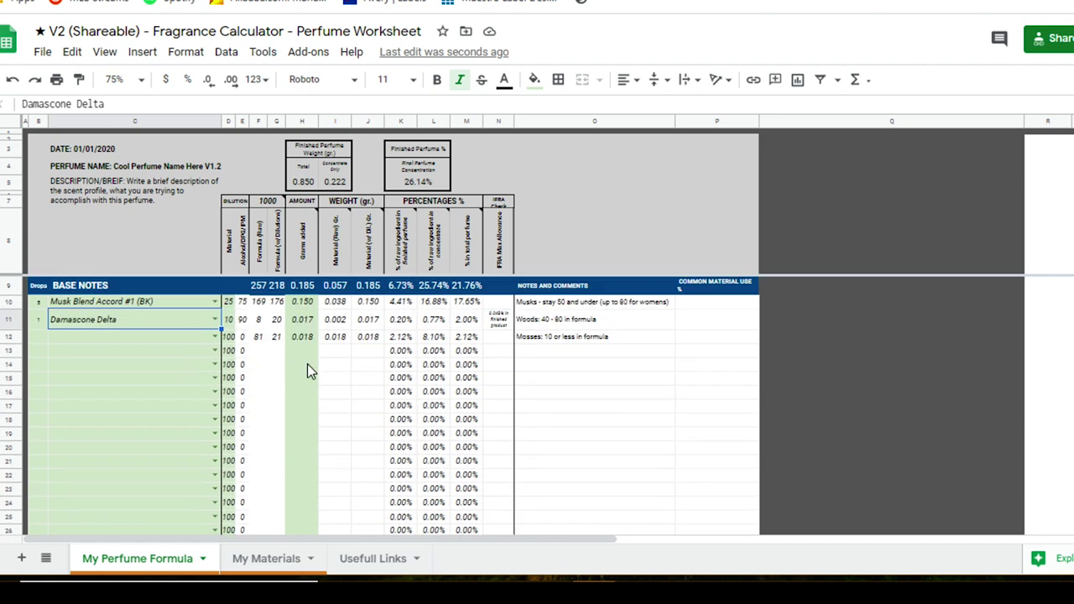
{"action": "scroll", "coordinate": [308, 369], "scroll_direction": "down", "scroll_amount": 2}
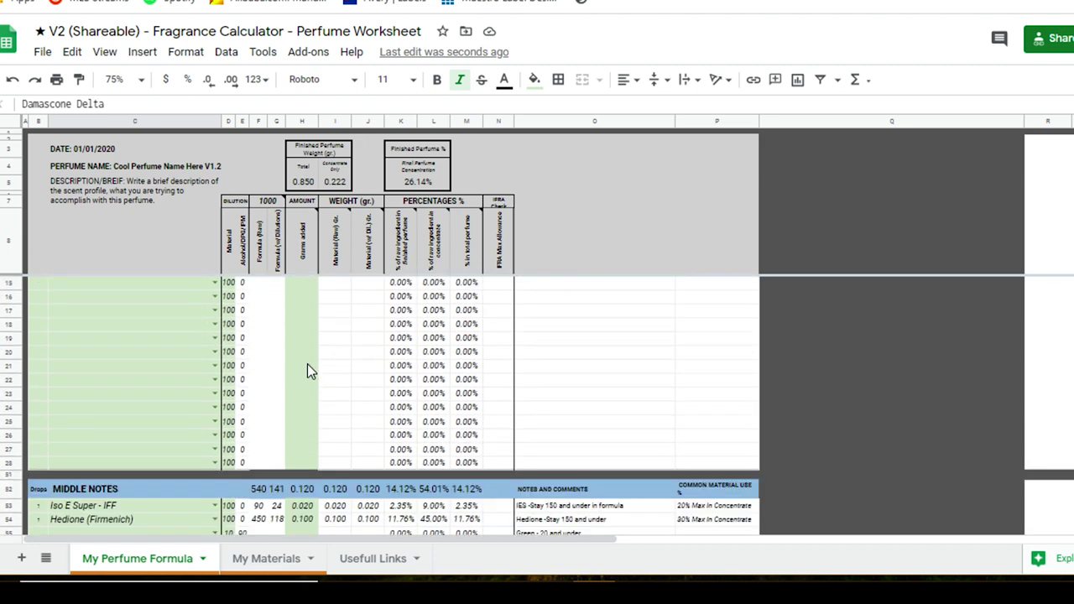
{"action": "scroll", "coordinate": [307, 363], "scroll_direction": "up", "scroll_amount": 2}
{"action": "scroll", "coordinate": [308, 363], "scroll_direction": "down", "scroll_amount": 1}
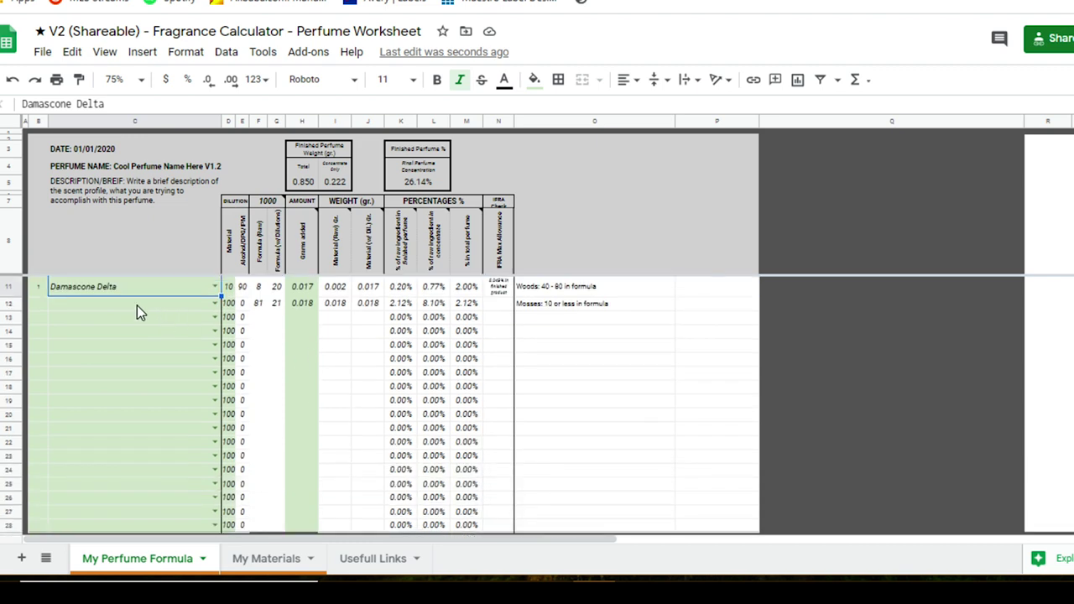
{"action": "scroll", "coordinate": [137, 312], "scroll_direction": "down", "scroll_amount": 2}
{"action": "scroll", "coordinate": [137, 312], "scroll_direction": "up", "scroll_amount": 3}
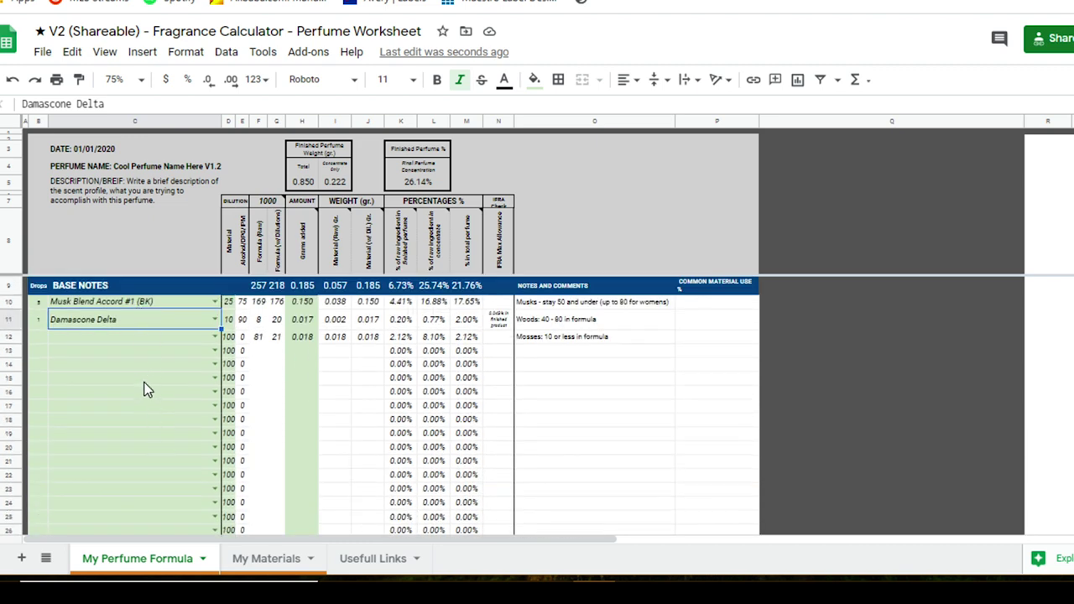
{"action": "scroll", "coordinate": [144, 399], "scroll_direction": "down", "scroll_amount": 3}
{"action": "scroll", "coordinate": [135, 388], "scroll_direction": "down", "scroll_amount": 3}
{"action": "scroll", "coordinate": [143, 458], "scroll_direction": "up", "scroll_amount": 3}
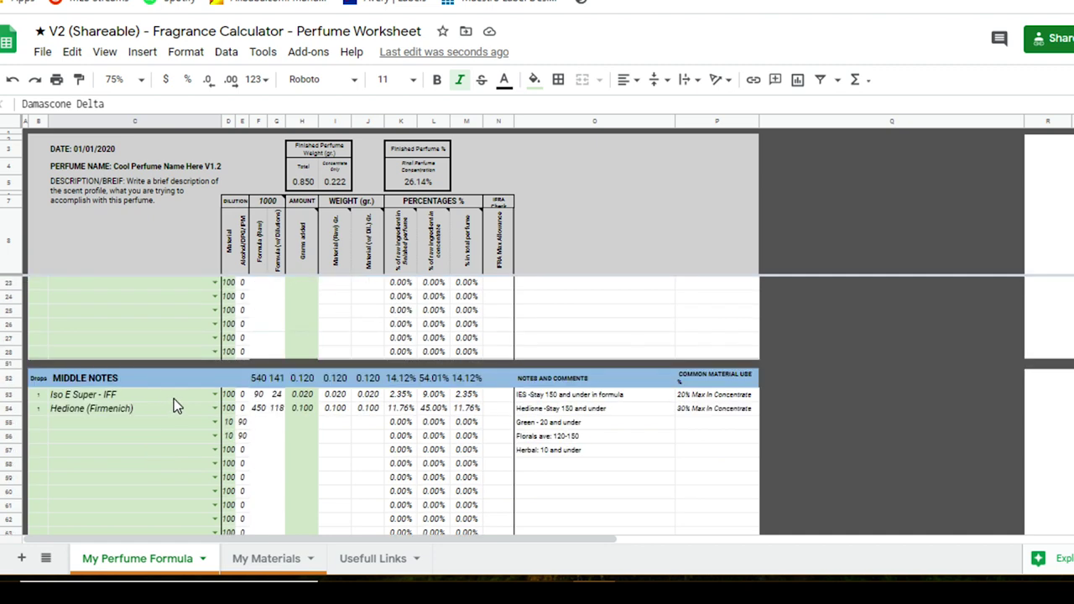
{"action": "scroll", "coordinate": [174, 399], "scroll_direction": "up", "scroll_amount": 3}
{"action": "scroll", "coordinate": [173, 402], "scroll_direction": "down", "scroll_amount": 1}
{"action": "scroll", "coordinate": [163, 431], "scroll_direction": "down", "scroll_amount": 1}
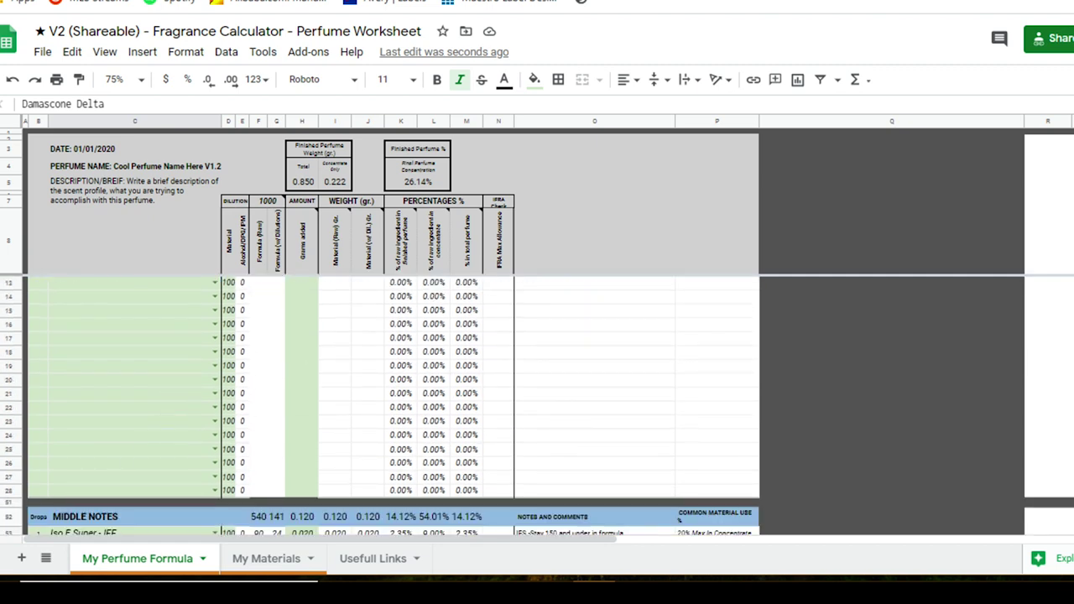
{"action": "left_click_drag", "start_coordinate": [10, 504], "coordinate": [83, 449]}
{"action": "scroll", "coordinate": [83, 449], "scroll_direction": "down", "scroll_amount": 1}
{"action": "scroll", "coordinate": [83, 448], "scroll_direction": "up", "scroll_amount": 5}
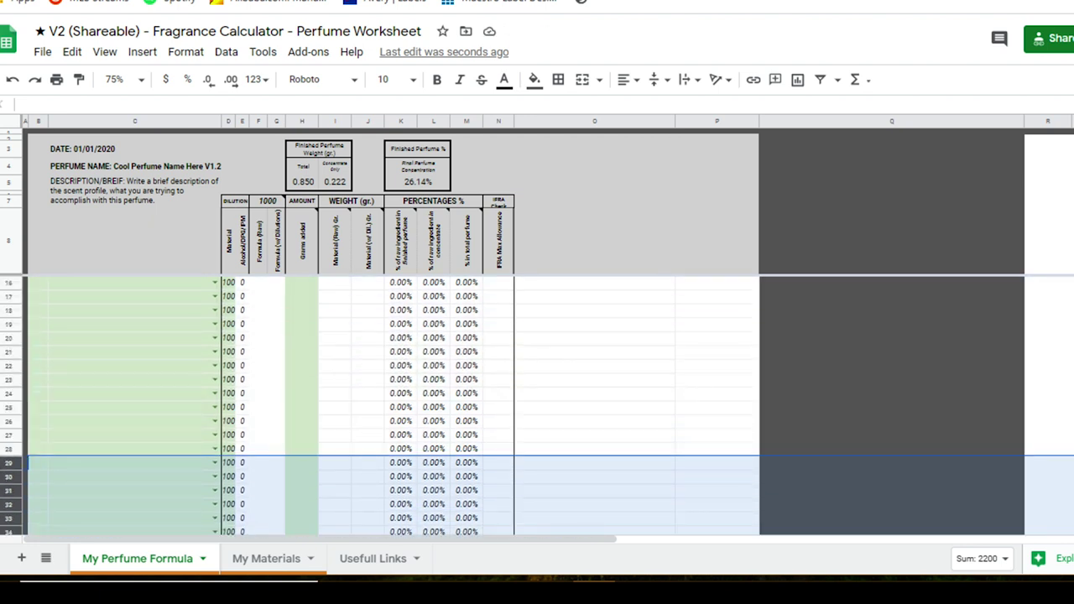
{"action": "key", "text": "ctrl+alt+9"}
{"action": "scroll", "coordinate": [104, 444], "scroll_direction": "down", "scroll_amount": 3}
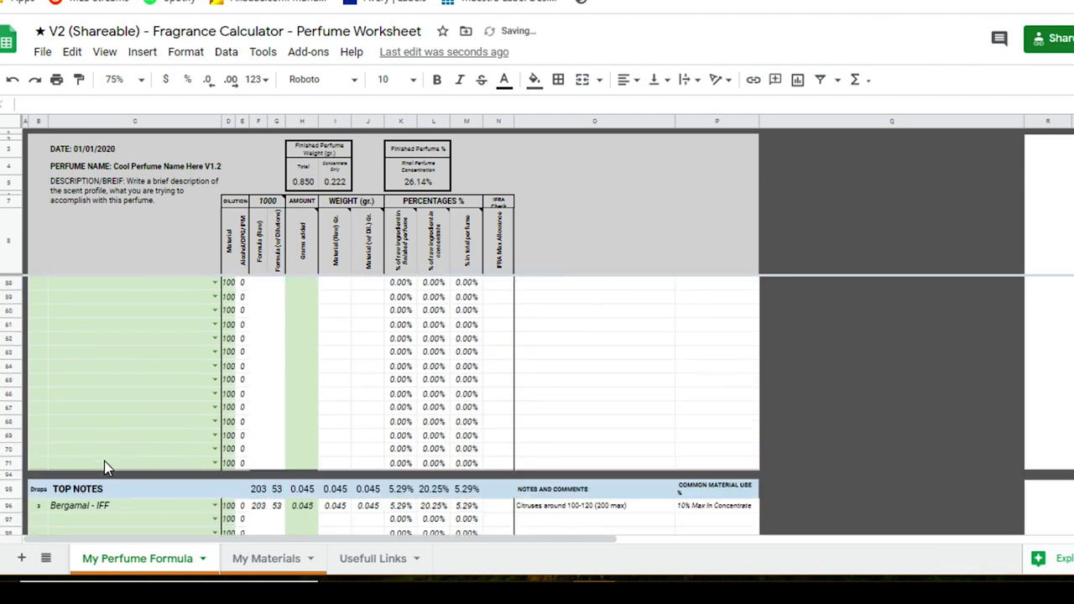
{"action": "key", "text": "ctrl+z"}
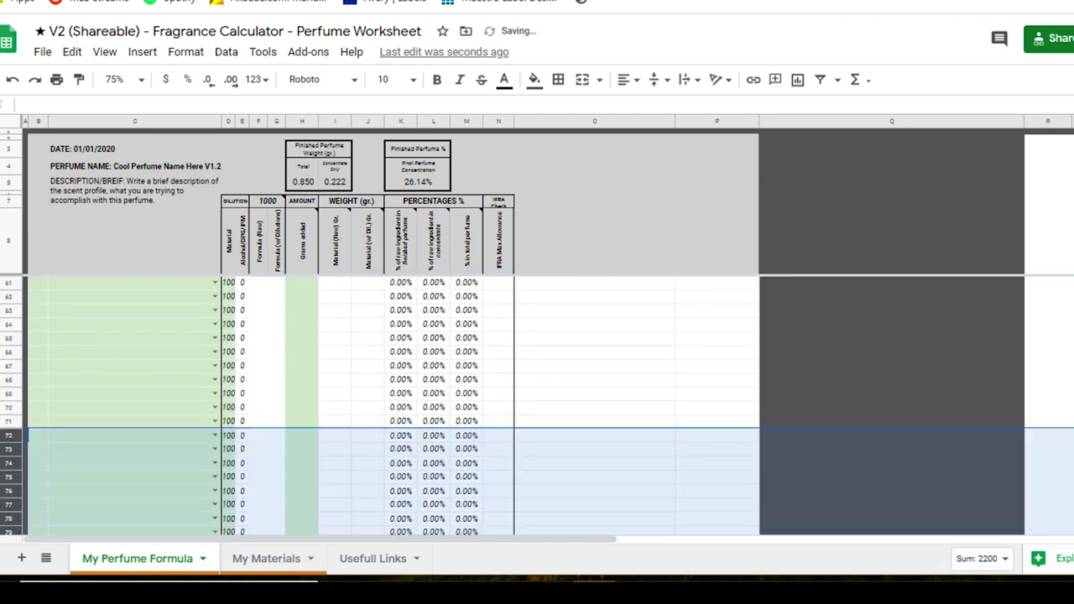
{"action": "key", "text": "ctrl+alt+9"}
{"action": "scroll", "coordinate": [190, 403], "scroll_direction": "up", "scroll_amount": 10}
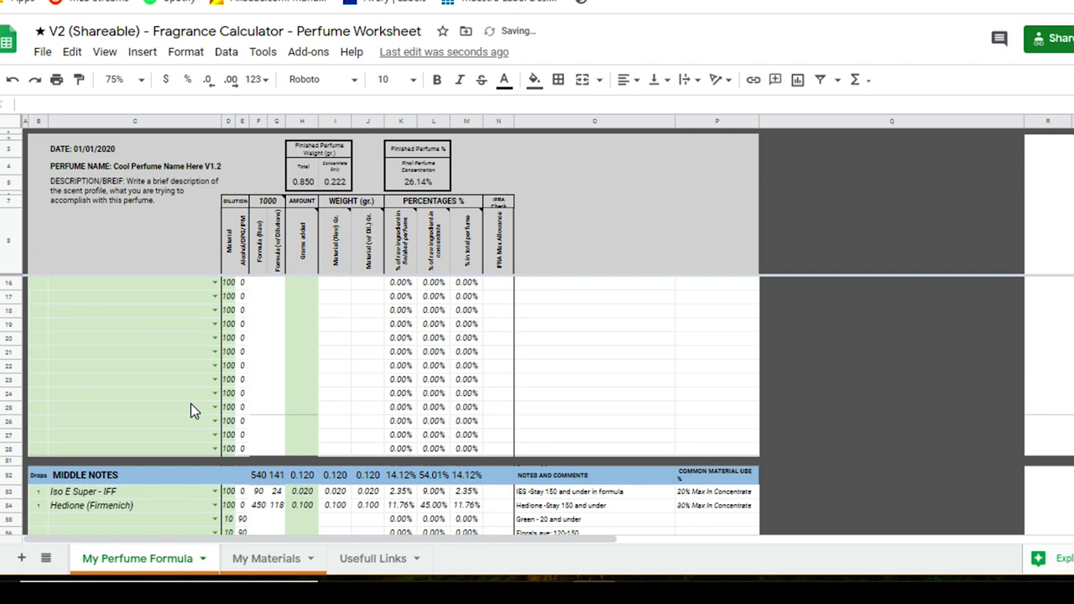
{"action": "scroll", "coordinate": [191, 403], "scroll_direction": "up", "scroll_amount": 2}
{"action": "scroll", "coordinate": [190, 404], "scroll_direction": "down", "scroll_amount": 1}
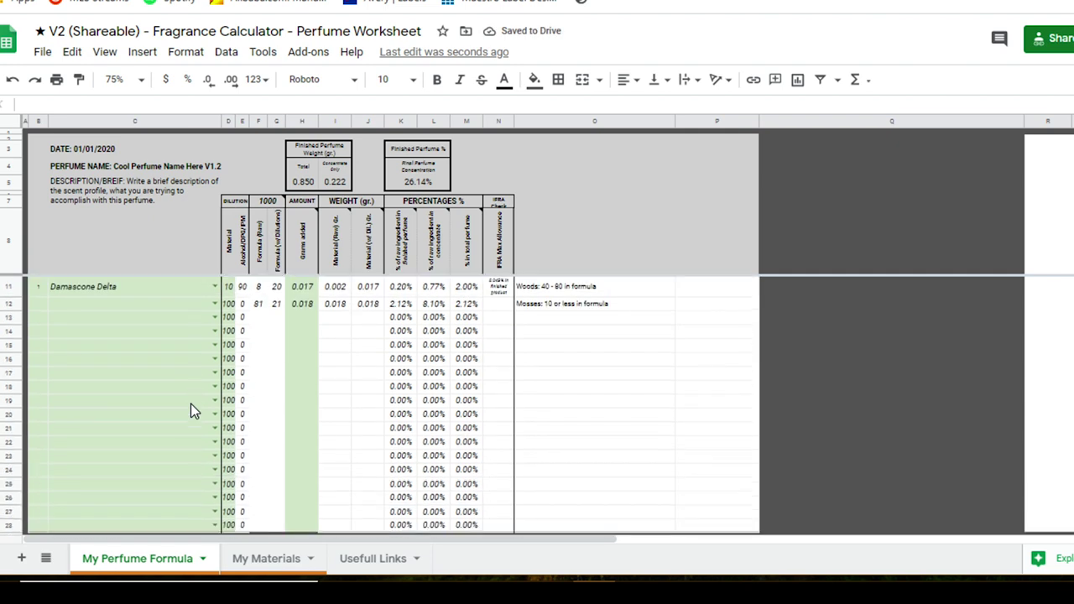
{"action": "scroll", "coordinate": [191, 404], "scroll_direction": "up", "scroll_amount": 1}
{"action": "scroll", "coordinate": [143, 333], "scroll_direction": "down", "scroll_amount": 2}
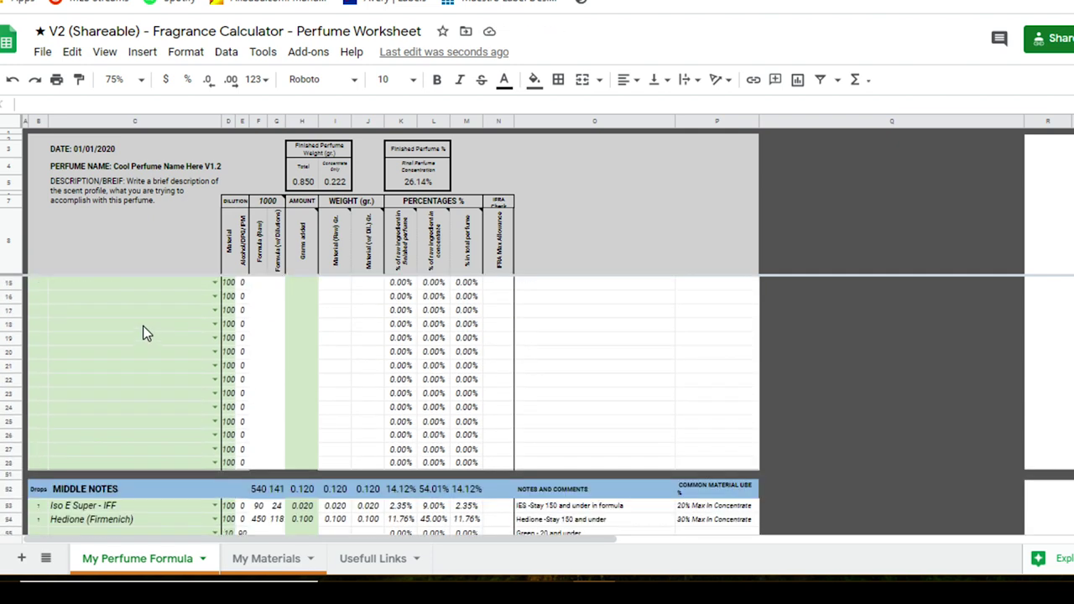
{"action": "scroll", "coordinate": [146, 391], "scroll_direction": "down", "scroll_amount": 3}
{"action": "scroll", "coordinate": [144, 391], "scroll_direction": "down", "scroll_amount": 20}
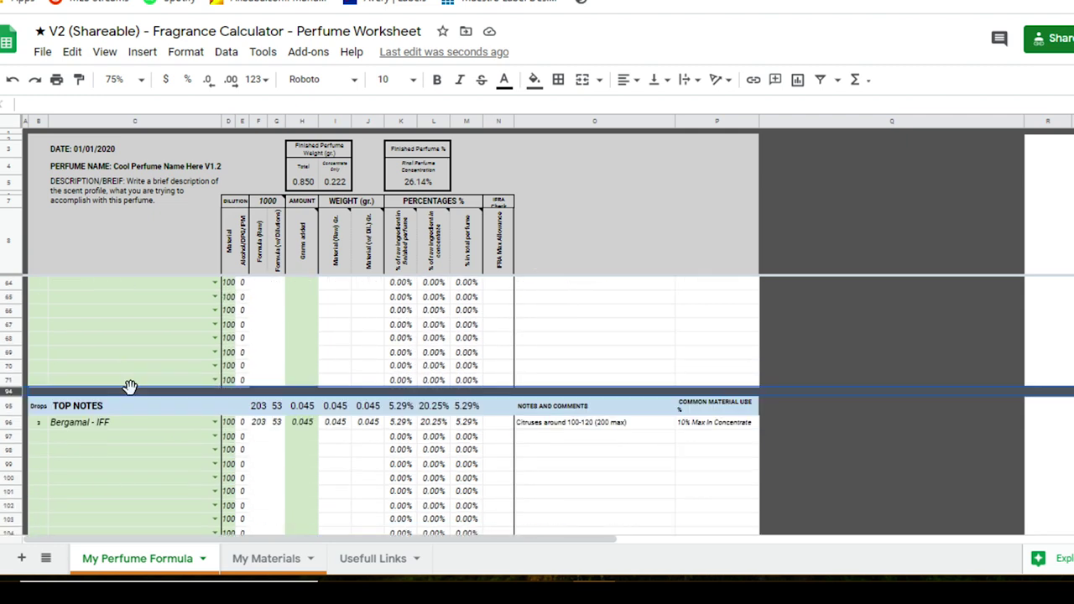
{"action": "scroll", "coordinate": [312, 386], "scroll_direction": "up", "scroll_amount": 20}
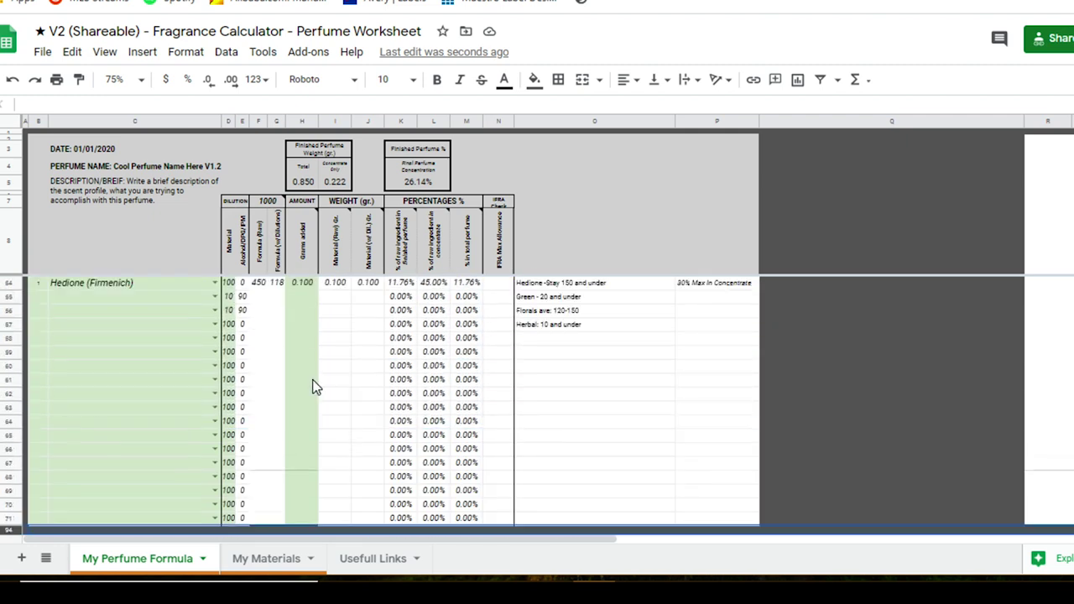
{"action": "scroll", "coordinate": [312, 386], "scroll_direction": "up", "scroll_amount": 1}
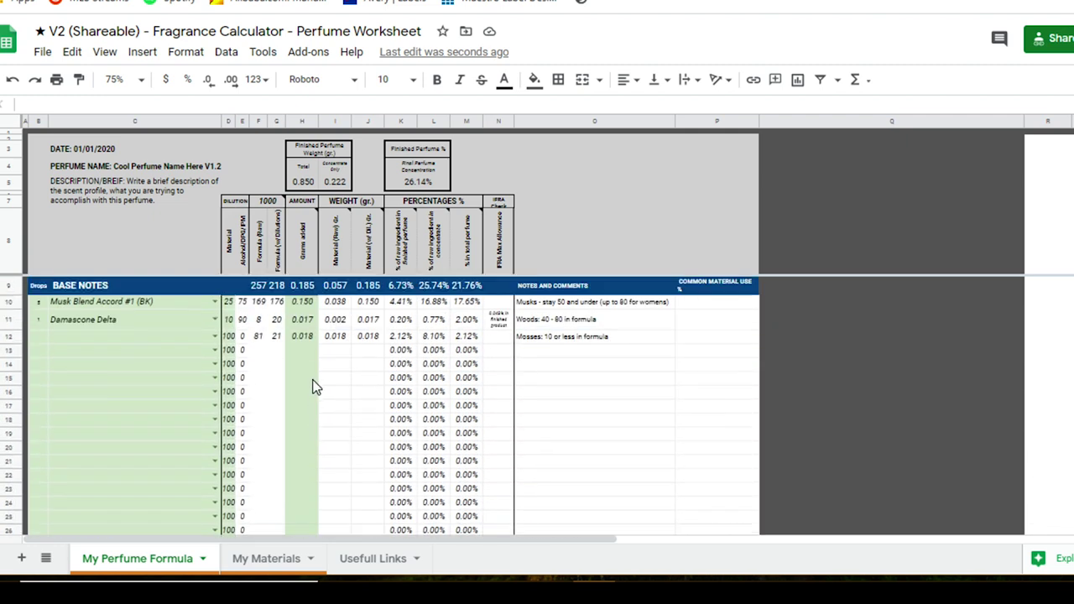
{"action": "scroll", "coordinate": [131, 355], "scroll_direction": "down", "scroll_amount": 2}
{"action": "scroll", "coordinate": [131, 357], "scroll_direction": "up", "scroll_amount": 2}
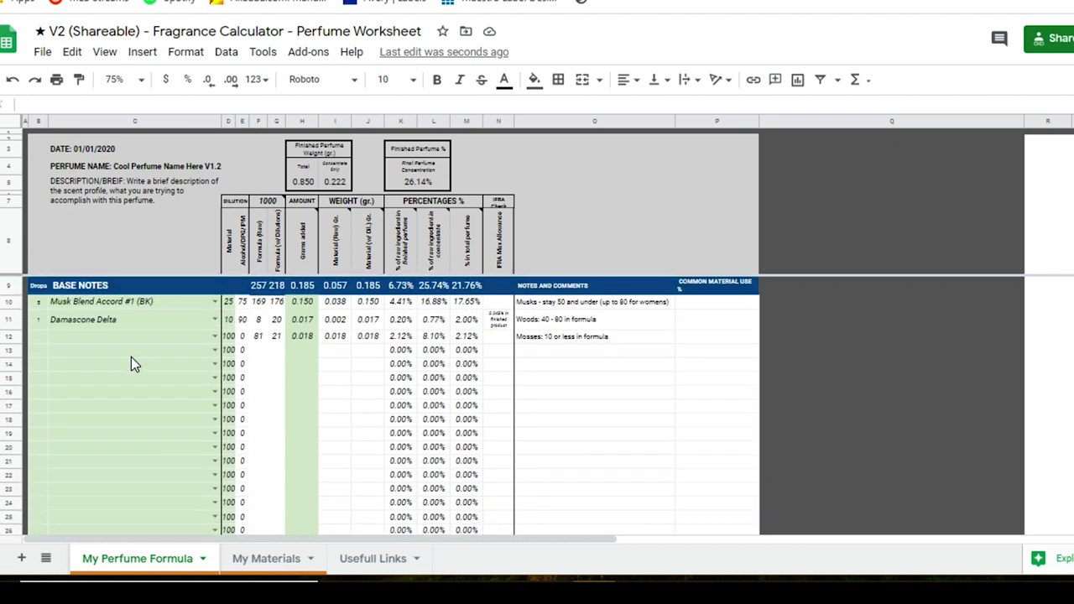
{"action": "scroll", "coordinate": [131, 357], "scroll_direction": "down", "scroll_amount": 2}
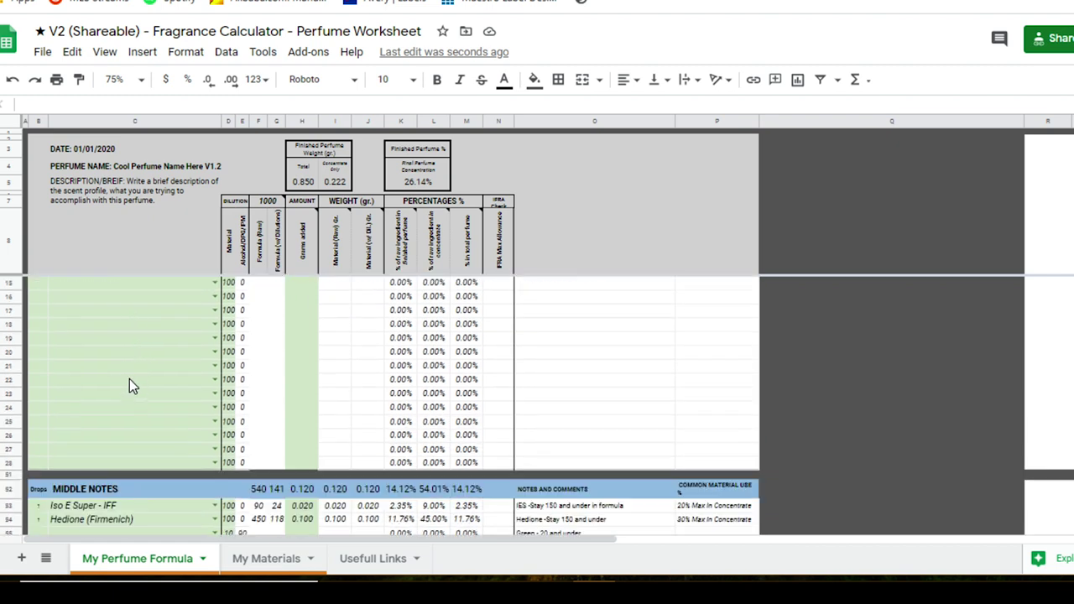
{"action": "left_click", "coordinate": [13, 469]}
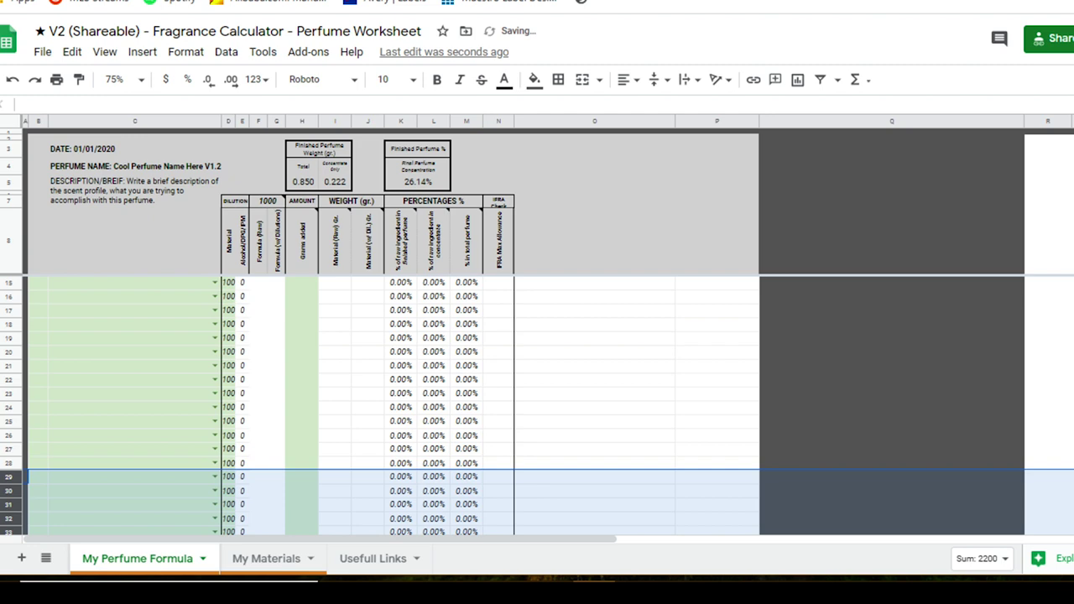
{"action": "key", "text": "ctrl+z"}
{"action": "scroll", "coordinate": [125, 414], "scroll_direction": "down", "scroll_amount": 7}
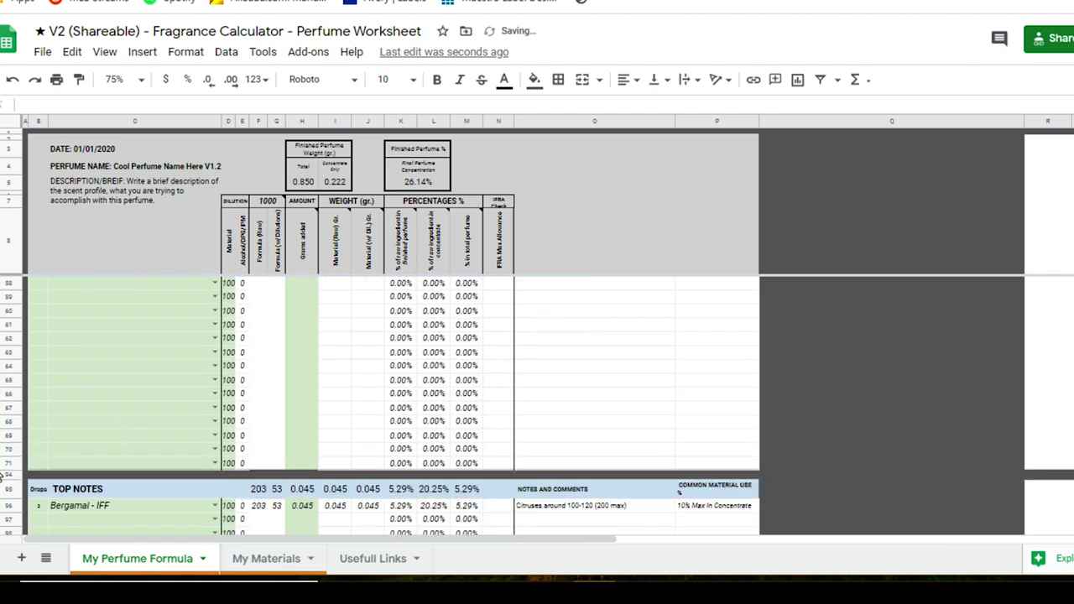
{"action": "left_click", "coordinate": [10, 474]}
{"action": "key", "text": "ctrl+z"}
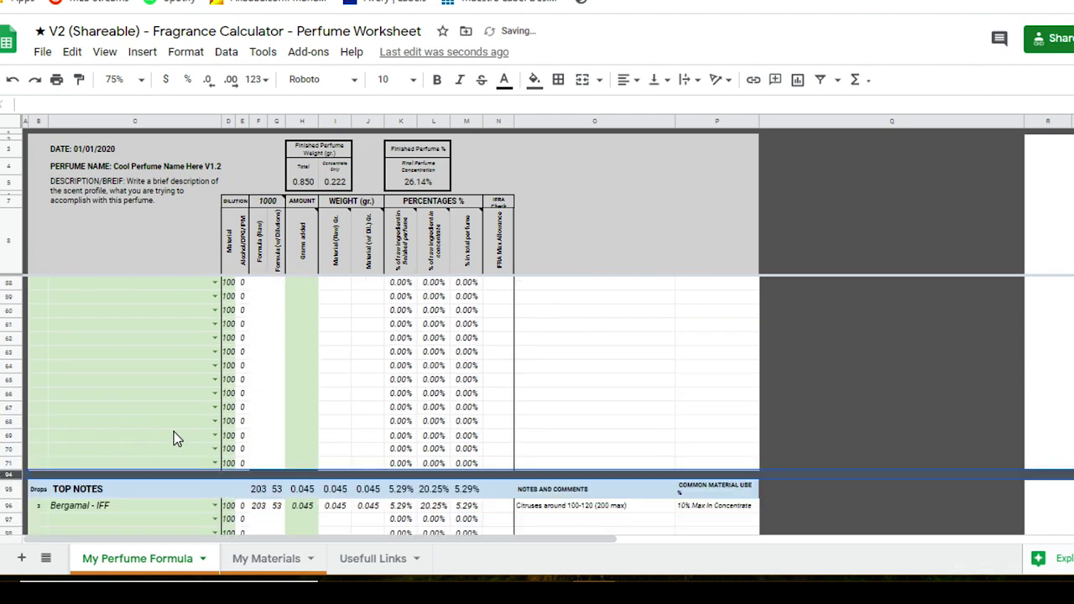
{"action": "scroll", "coordinate": [177, 434], "scroll_direction": "down", "scroll_amount": 3}
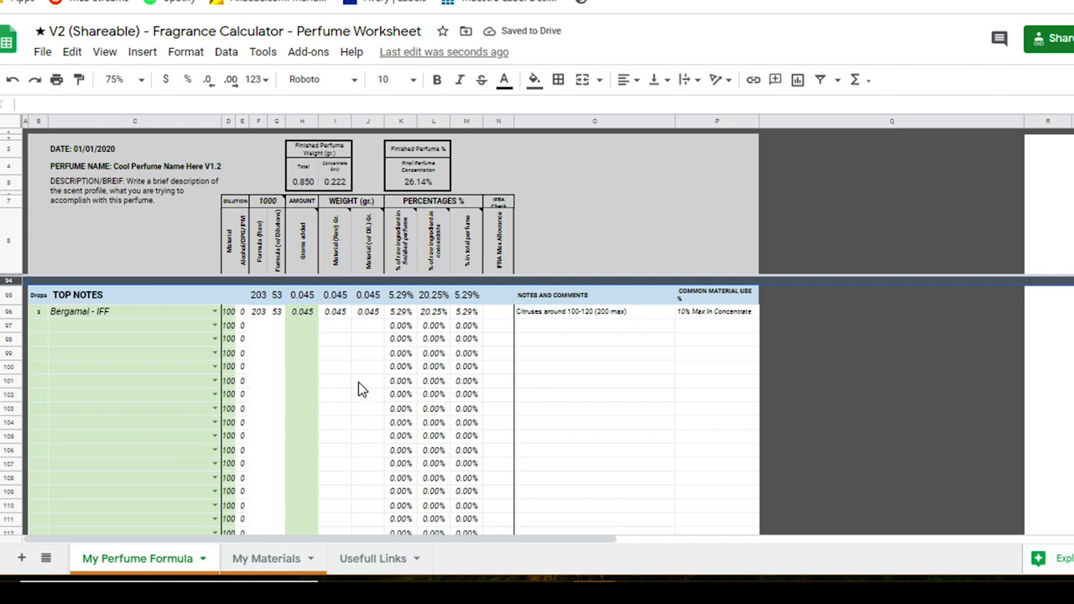
{"action": "scroll", "coordinate": [358, 385], "scroll_direction": "down", "scroll_amount": 5}
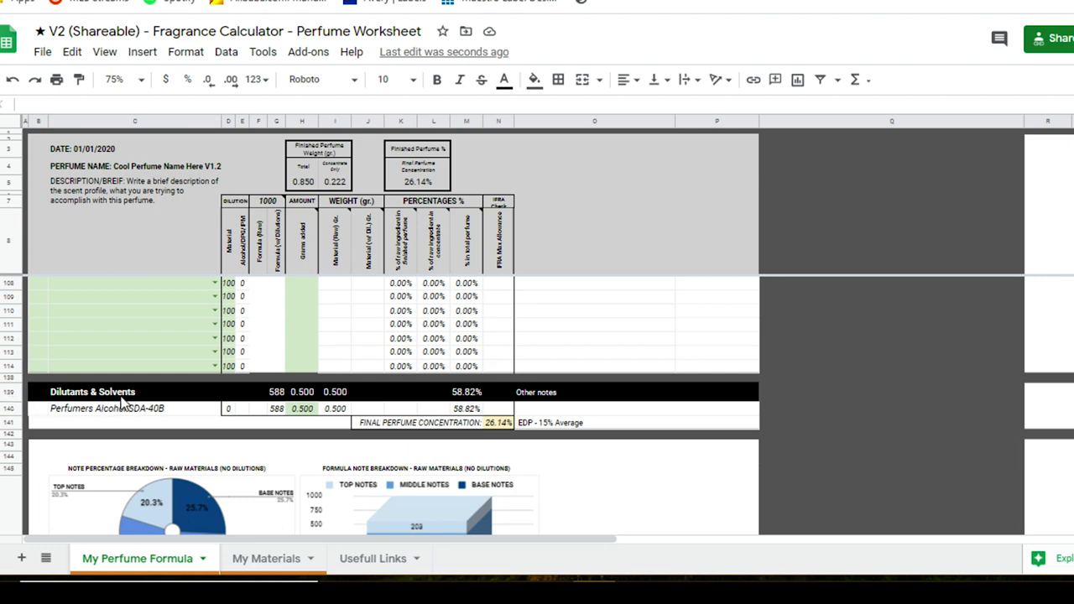
{"action": "scroll", "coordinate": [122, 404], "scroll_direction": "up", "scroll_amount": 3}
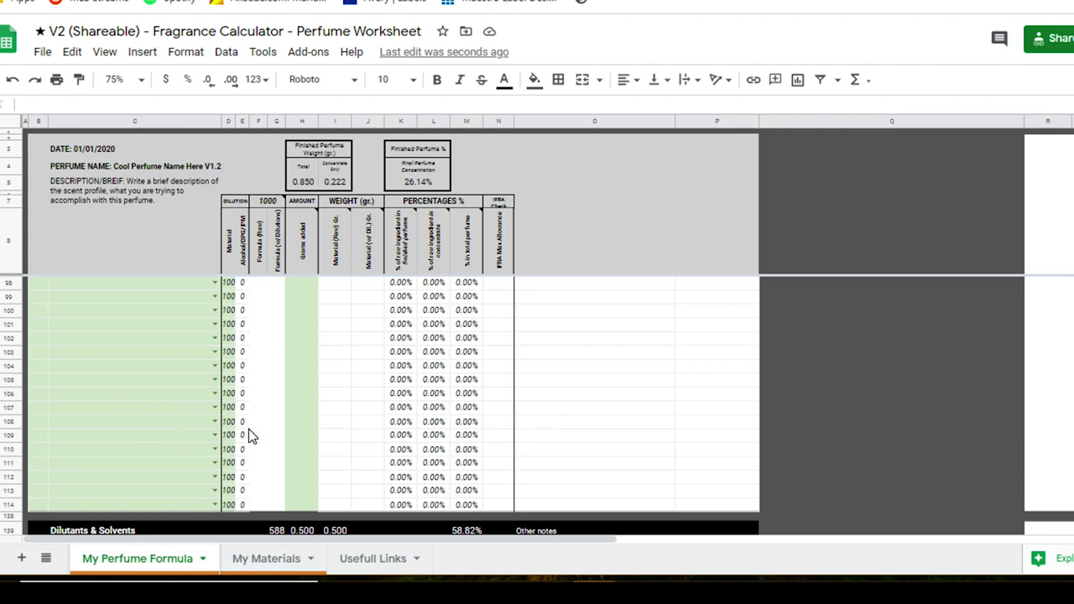
{"action": "scroll", "coordinate": [248, 435], "scroll_direction": "up", "scroll_amount": 15}
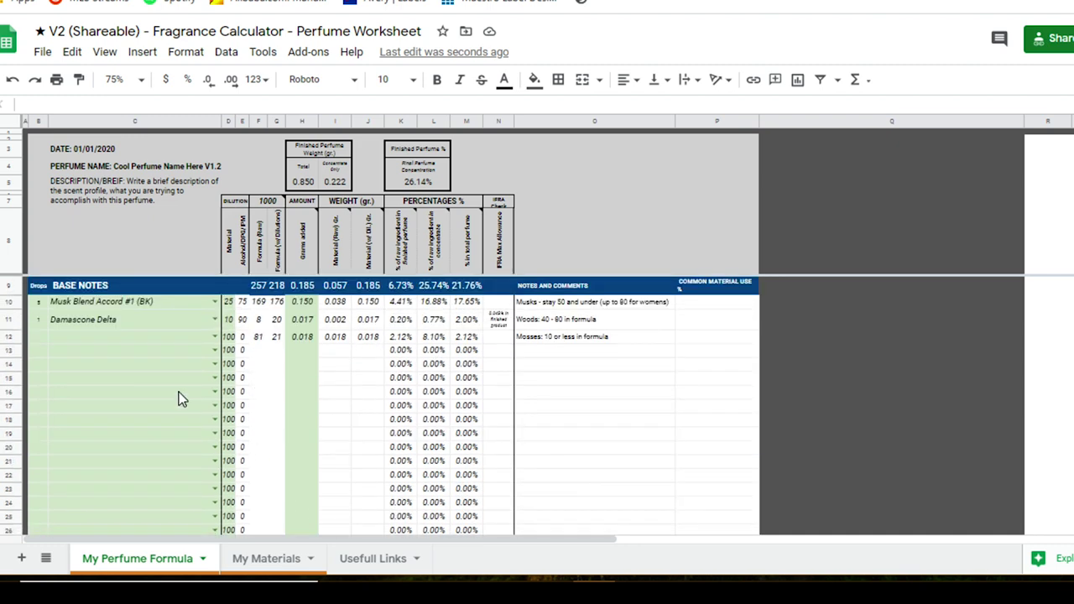
{"action": "scroll", "coordinate": [134, 336], "scroll_direction": "down", "scroll_amount": 8}
{"action": "scroll", "coordinate": [135, 334], "scroll_direction": "down", "scroll_amount": 7}
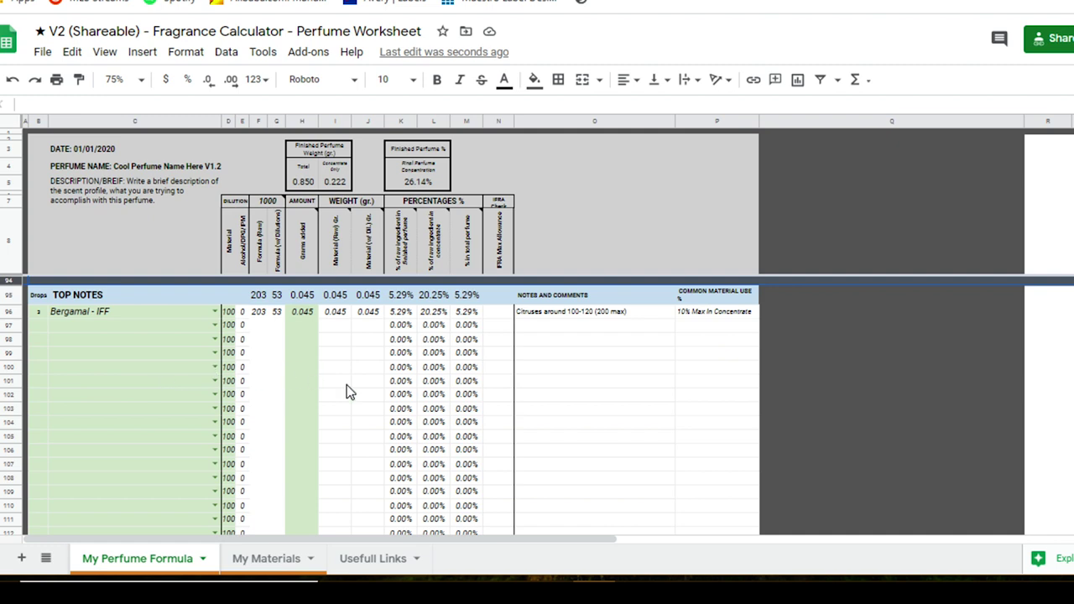
{"action": "scroll", "coordinate": [355, 361], "scroll_direction": "down", "scroll_amount": 3}
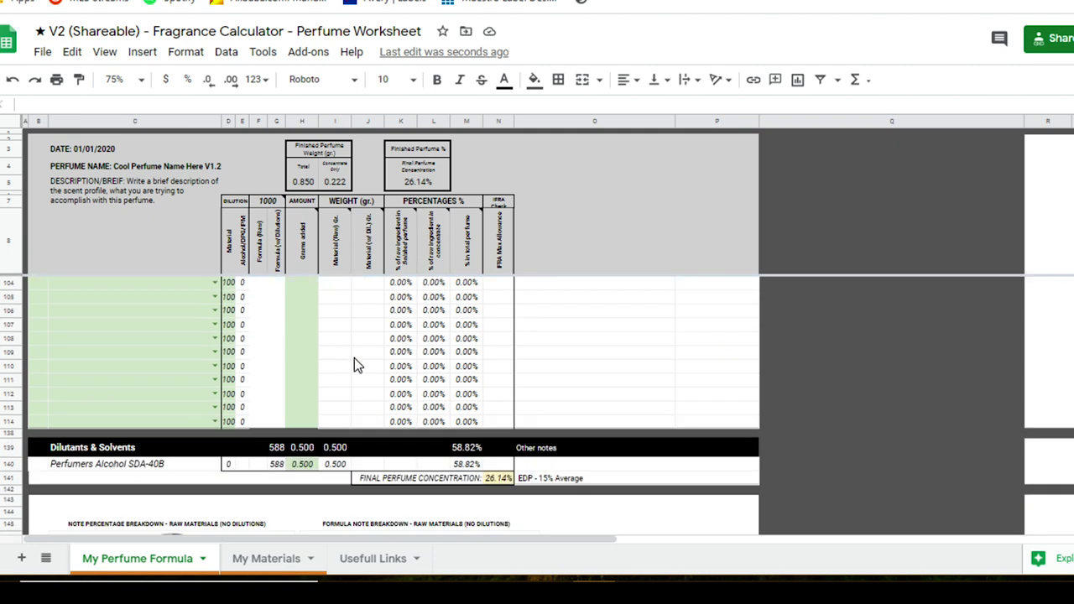
{"action": "left_click", "coordinate": [109, 466]}
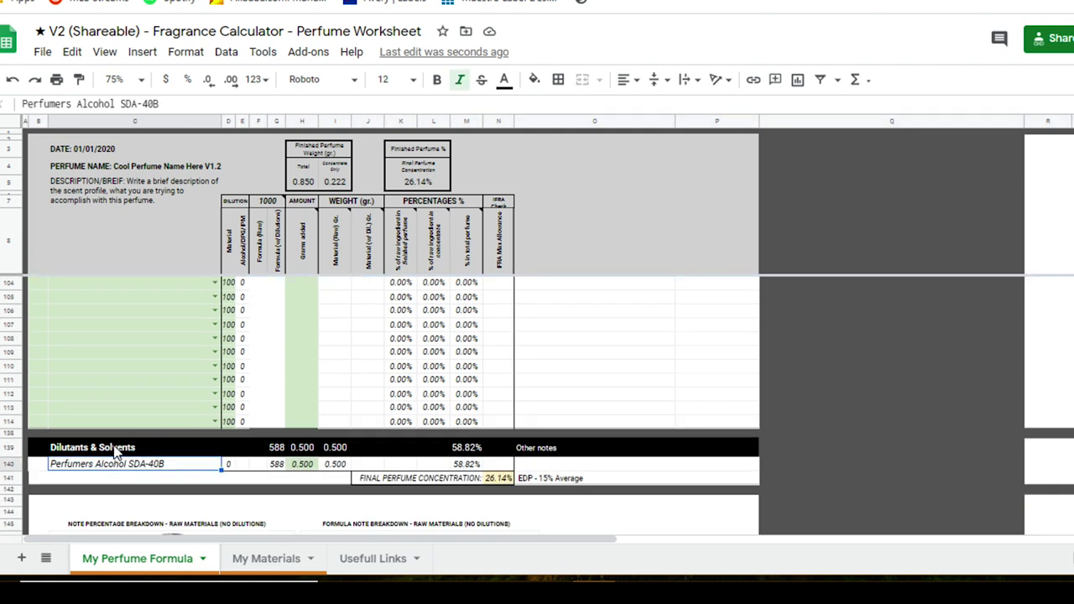
{"action": "key", "text": "Up"}
{"action": "left_click", "coordinate": [123, 467]}
{"action": "left_click", "coordinate": [312, 465]}
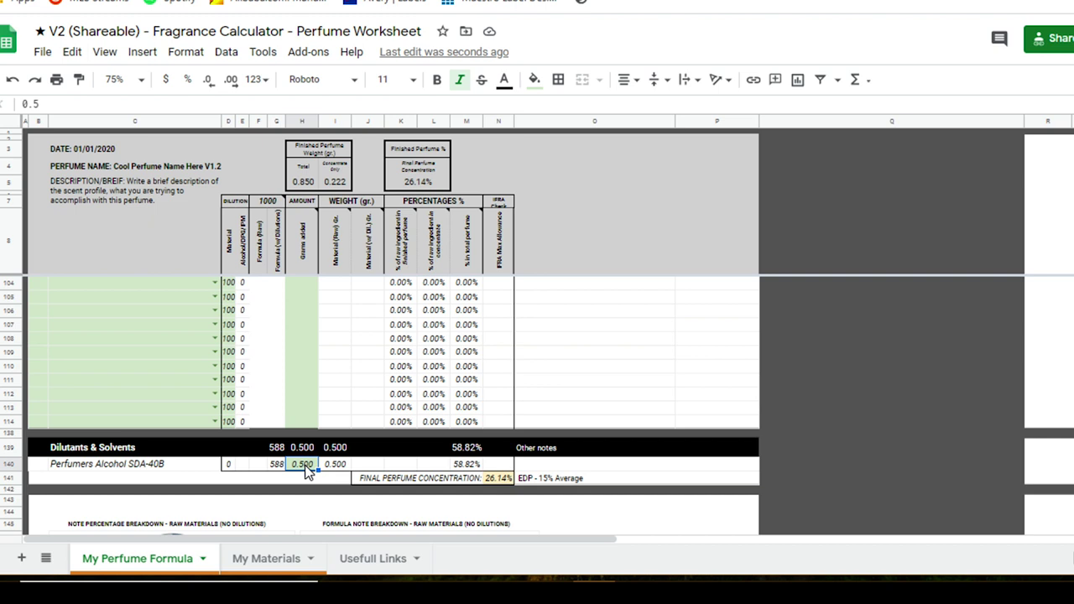
{"action": "left_click", "coordinate": [364, 467]}
{"action": "left_click", "coordinate": [312, 466]}
{"action": "left_click", "coordinate": [552, 480]}
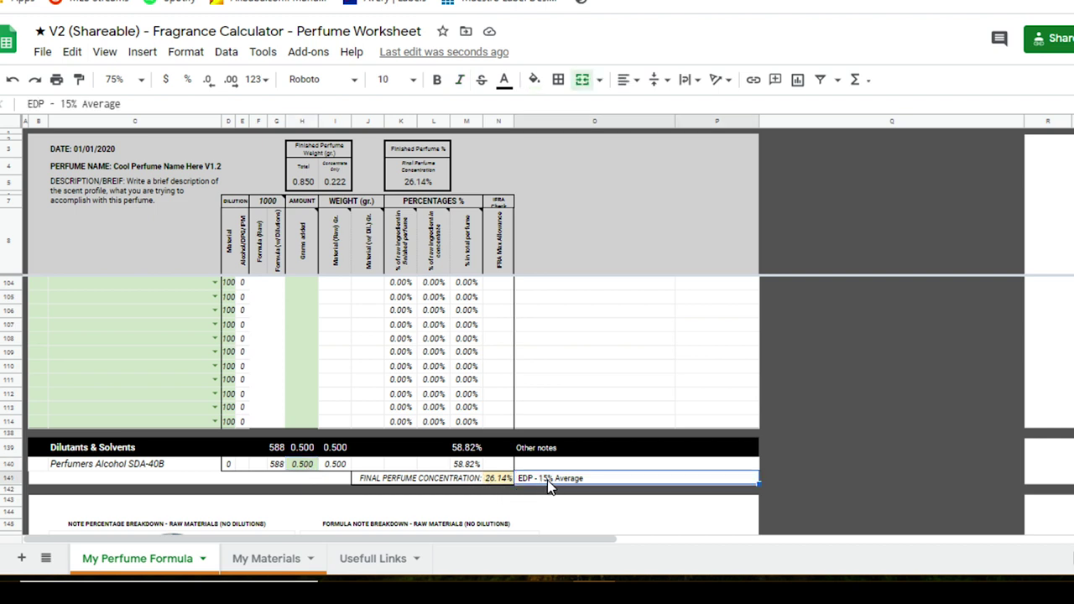
Try 0.1 and then 1 g of alcohol in H140, checking the final concentration formula.
{"action": "left_click", "coordinate": [312, 467]}
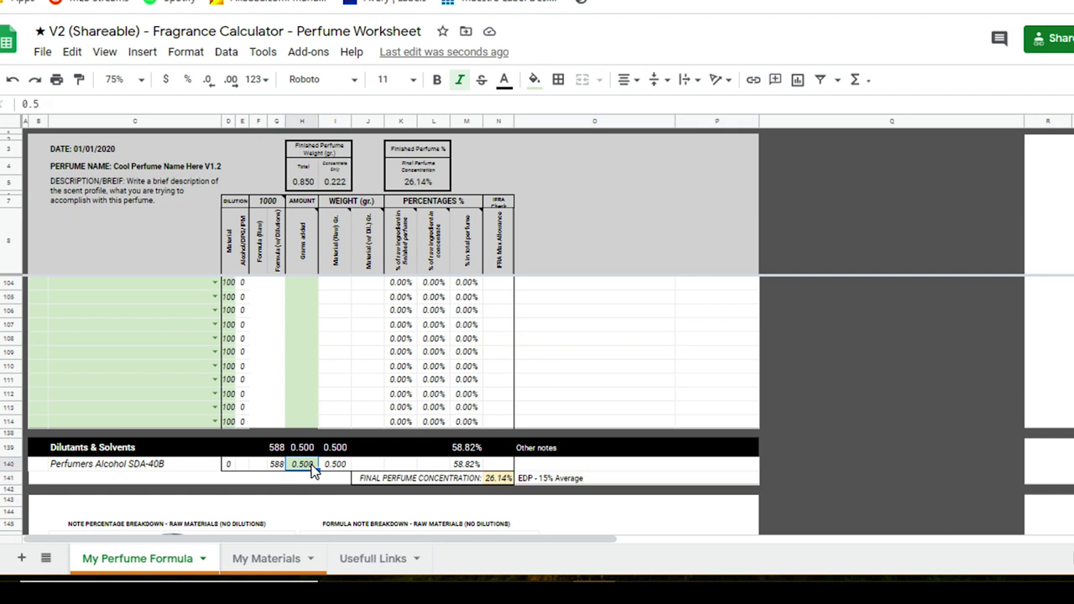
{"action": "type", "text": "0.1"}
{"action": "key", "text": "Return"}
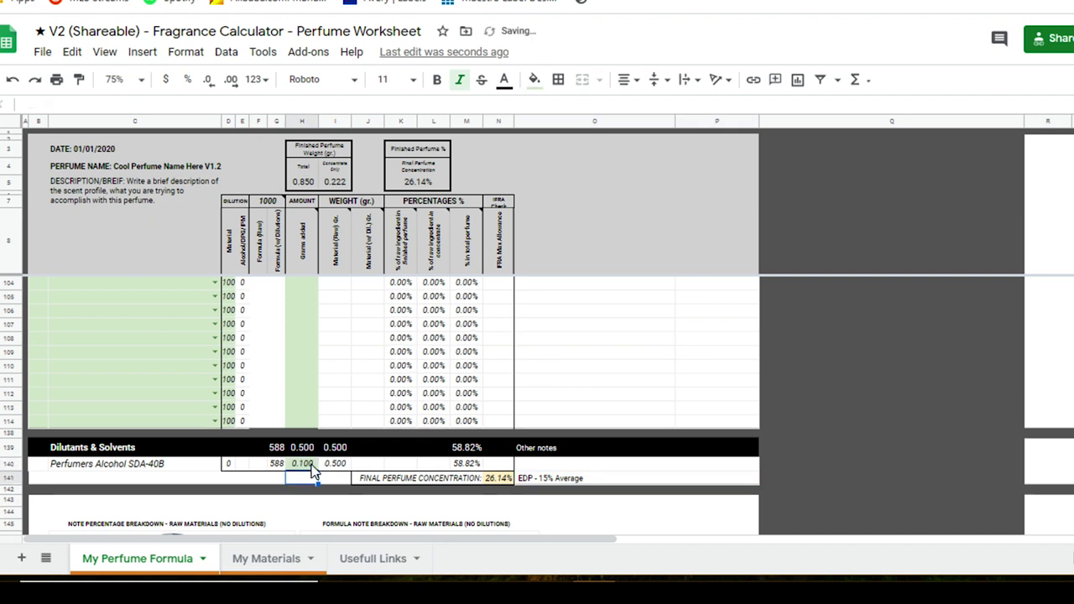
{"action": "left_click", "coordinate": [312, 465]}
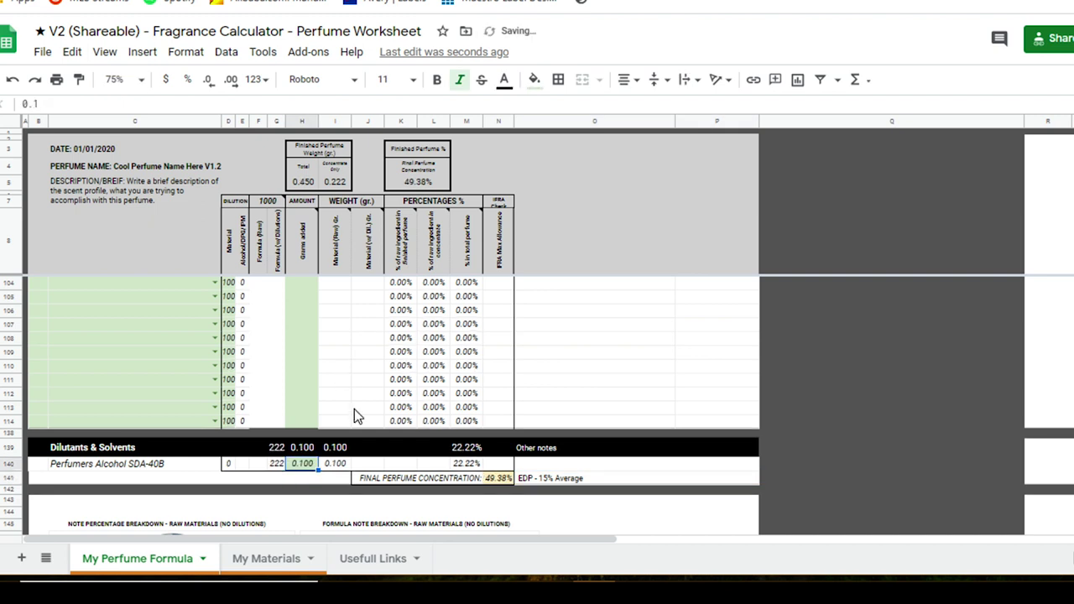
{"action": "left_click", "coordinate": [500, 478]}
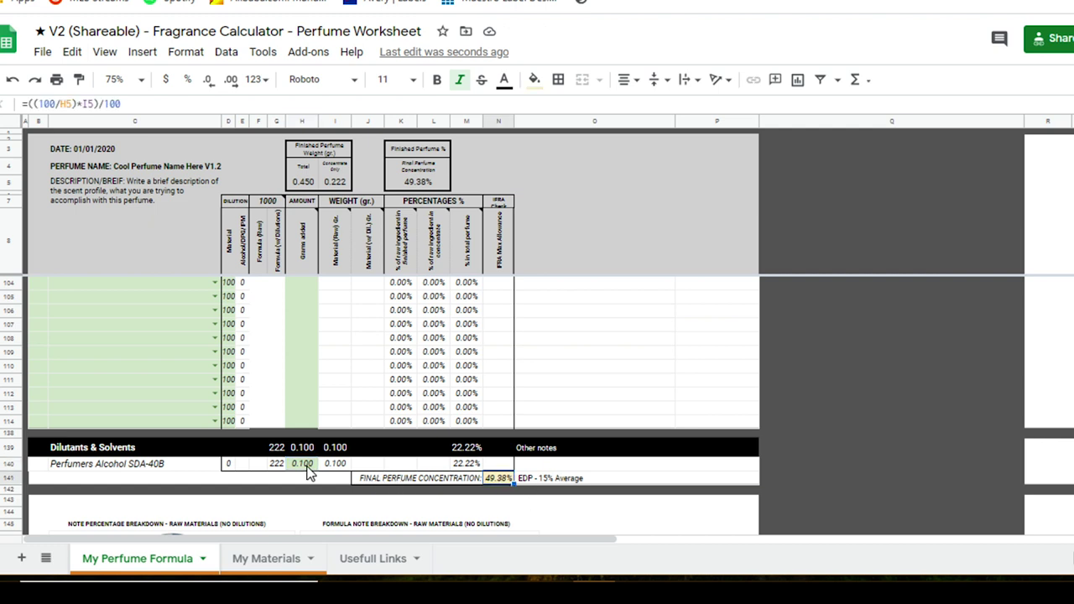
{"action": "left_click", "coordinate": [307, 468]}
{"action": "type", "text": "1"}
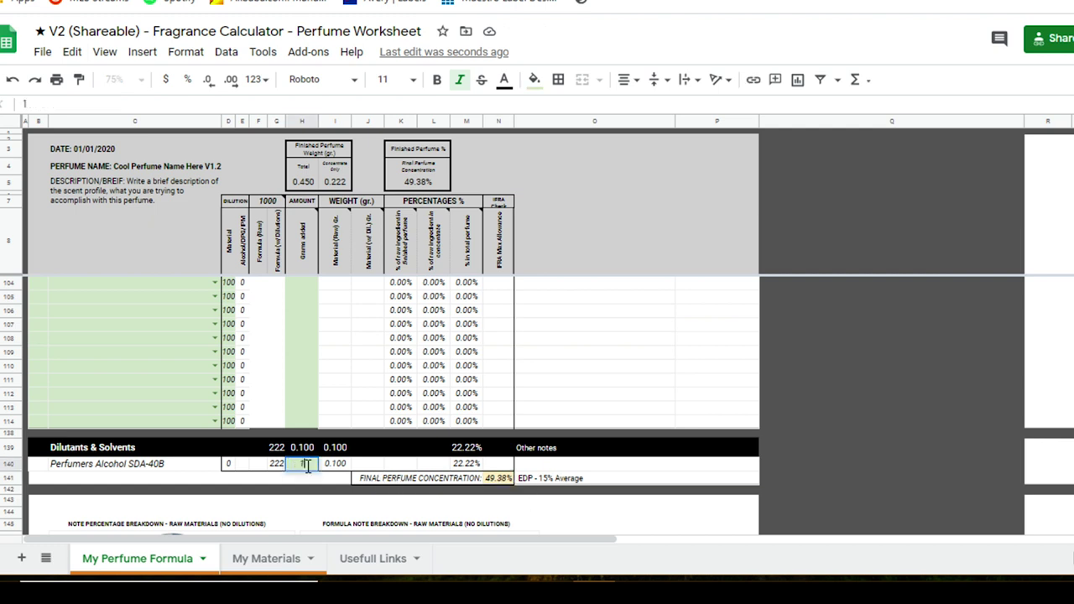
{"action": "key", "text": "Return"}
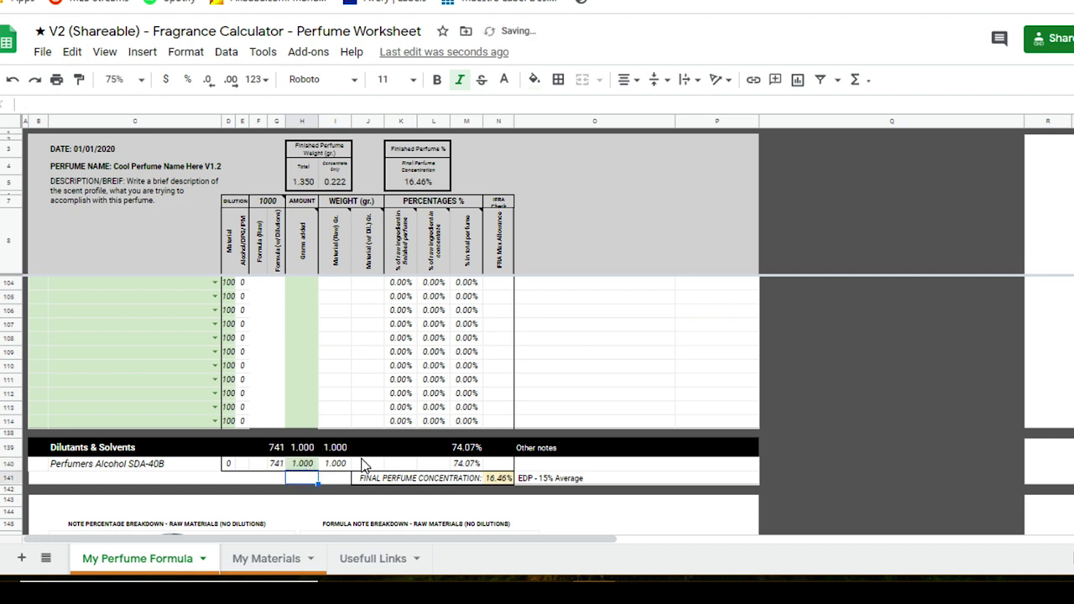
Try 1.2 g, then settle on 1.15 g of Perfumers Alcohol SDA-40B in H140.
{"action": "left_click", "coordinate": [312, 464]}
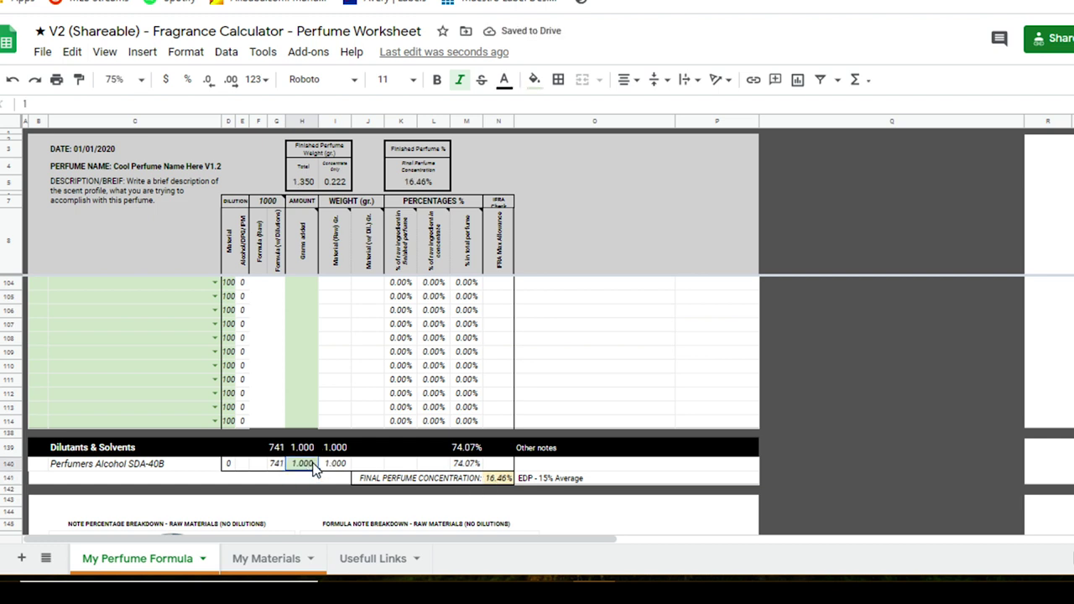
{"action": "type", "text": "1.2"}
{"action": "key", "text": "Return"}
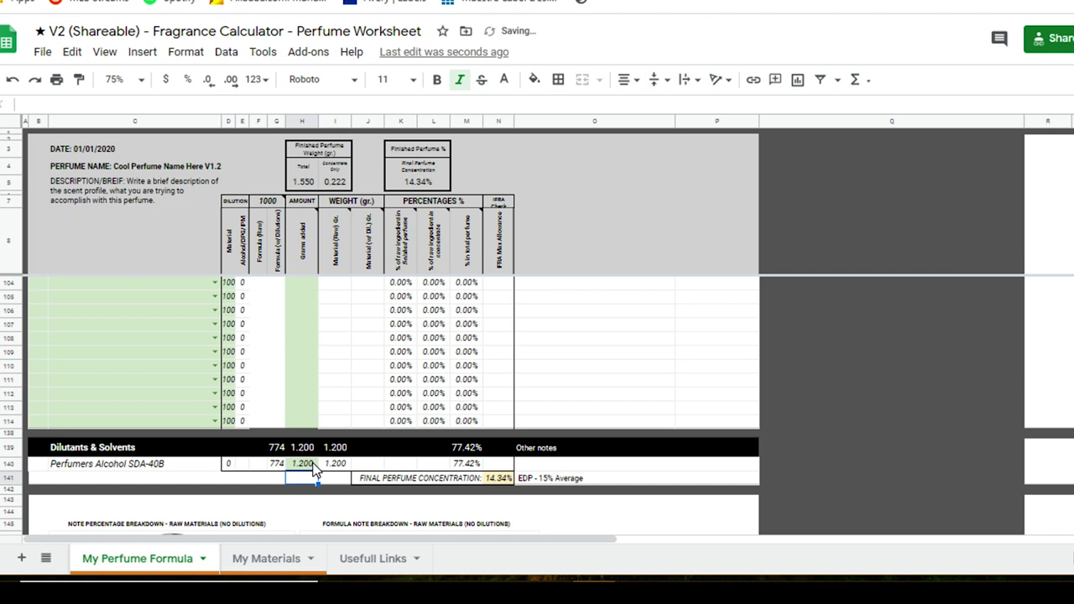
{"action": "left_click", "coordinate": [294, 465]}
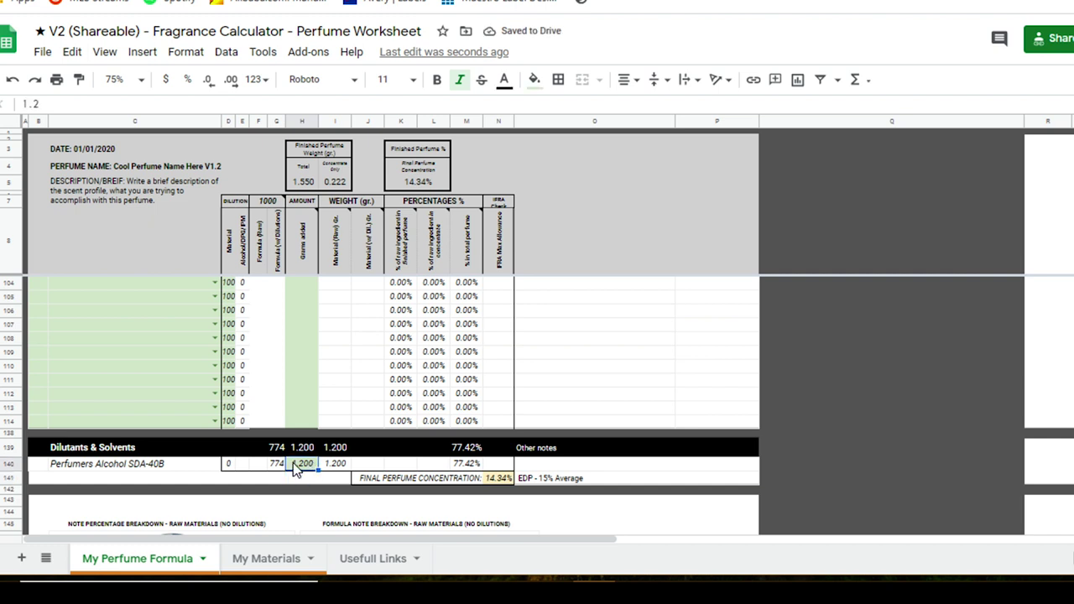
{"action": "type", "text": "1.15"}
{"action": "key", "text": "Return"}
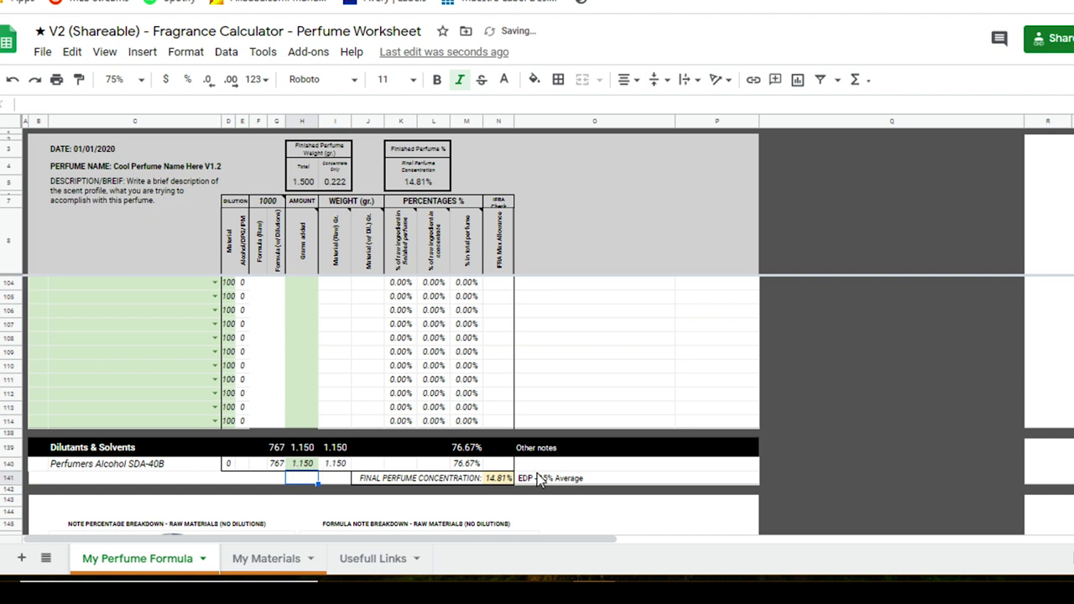
Verify the 1.150 g alcohol amount gives a 14.81% final concentration.
{"action": "key", "text": "Up"}
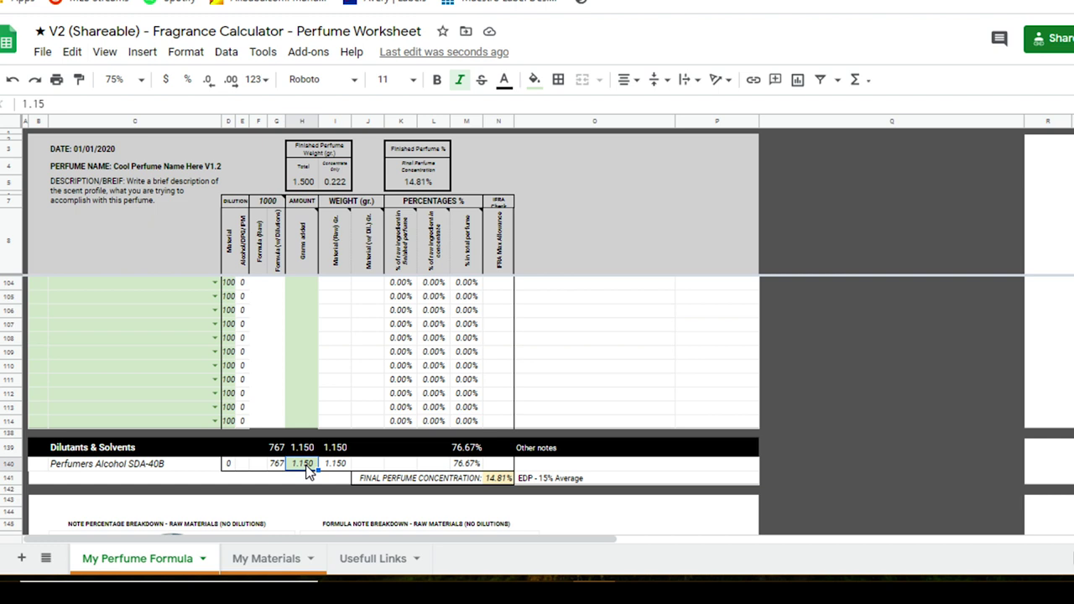
{"action": "left_click", "coordinate": [501, 480]}
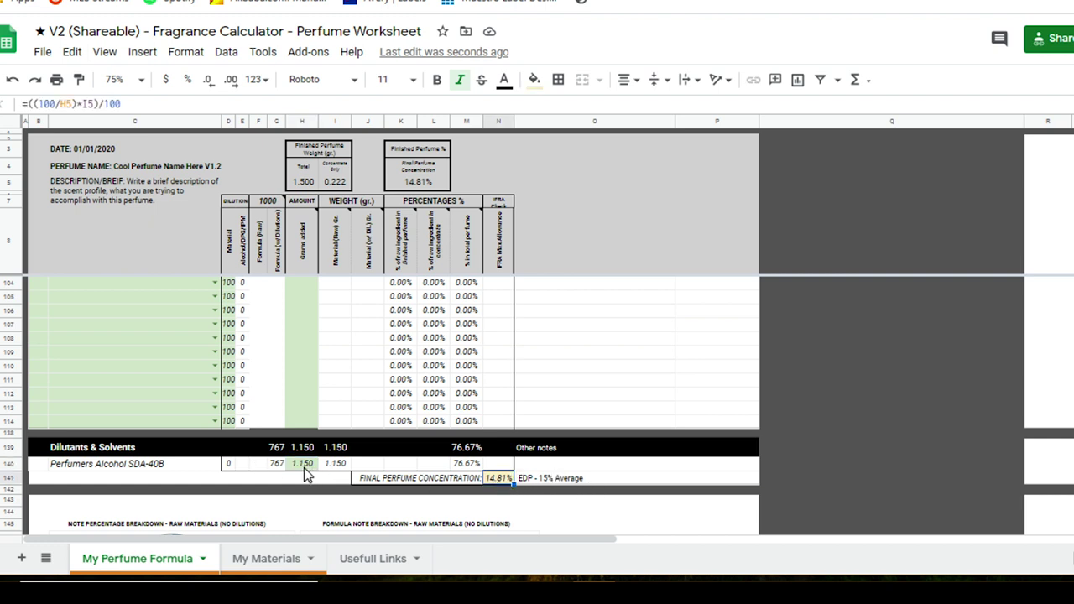
{"action": "left_click", "coordinate": [304, 467]}
{"action": "left_click", "coordinate": [496, 481]}
{"action": "left_click", "coordinate": [420, 184]}
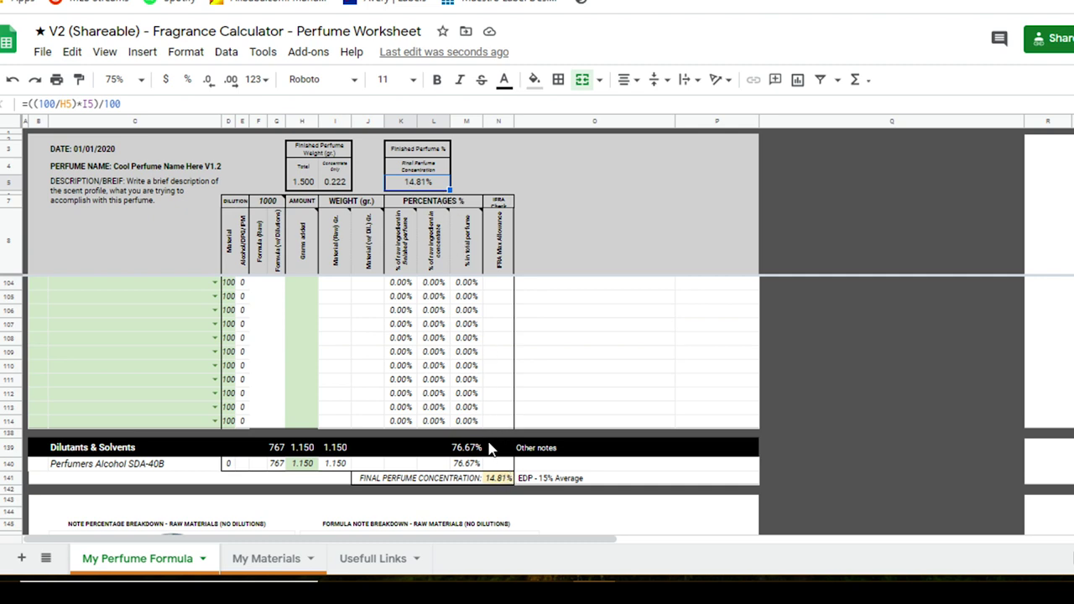
{"action": "scroll", "coordinate": [490, 449], "scroll_direction": "up", "scroll_amount": 20}
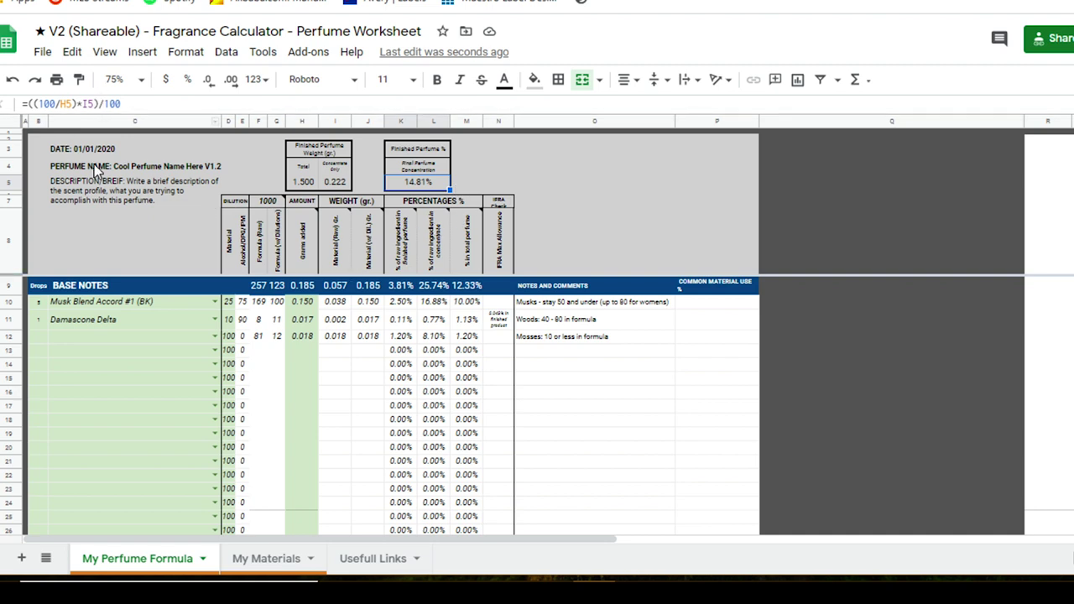
{"action": "scroll", "coordinate": [500, 348], "scroll_direction": "down", "scroll_amount": 5}
{"action": "scroll", "coordinate": [500, 358], "scroll_direction": "down", "scroll_amount": 10}
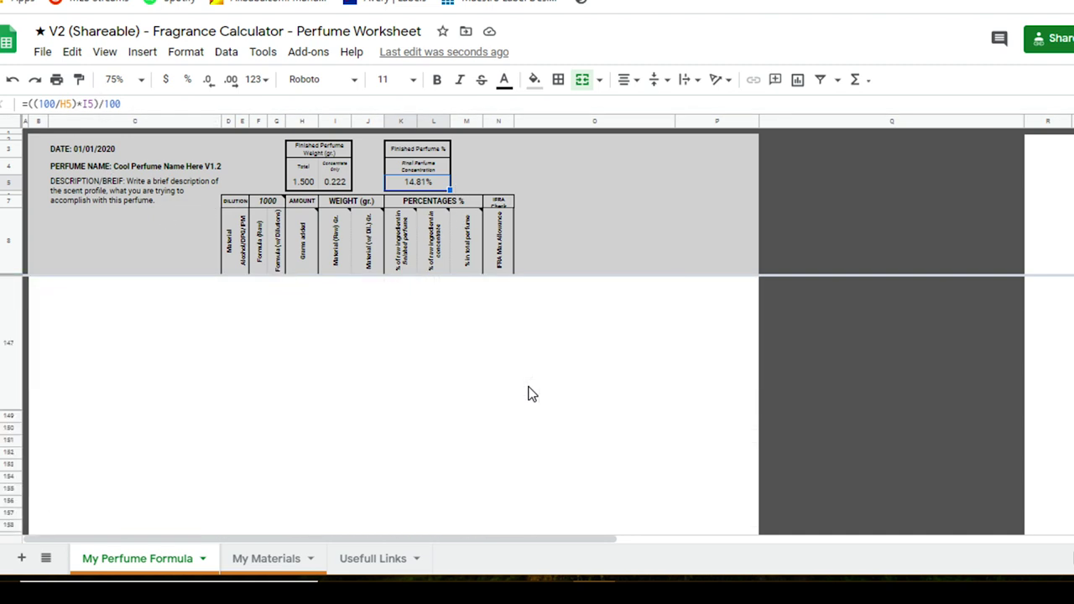
{"action": "left_click", "coordinate": [509, 407]}
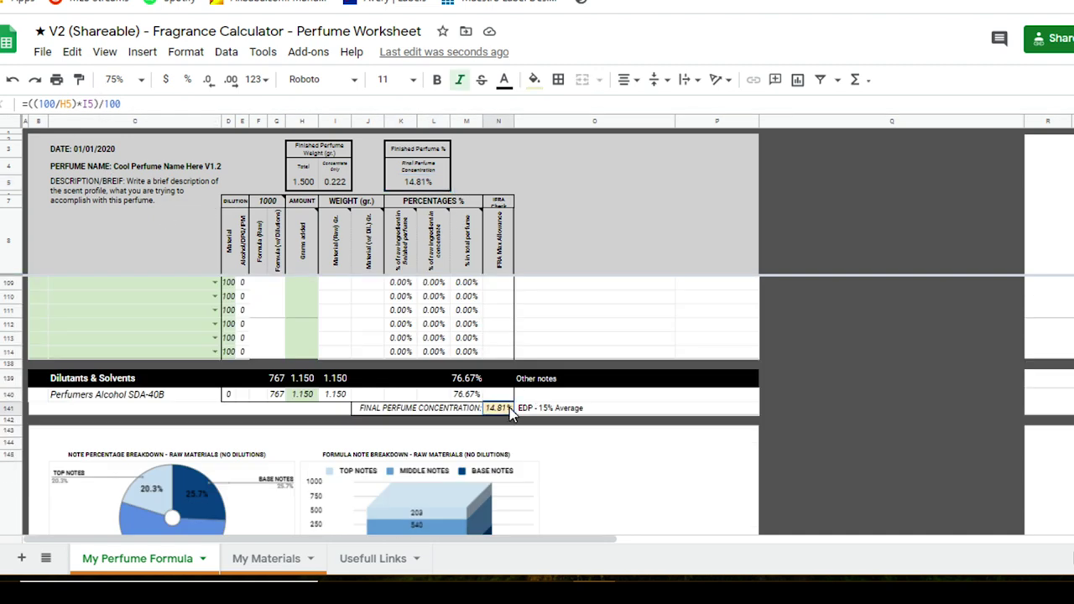
{"action": "scroll", "coordinate": [566, 393], "scroll_direction": "up", "scroll_amount": 15}
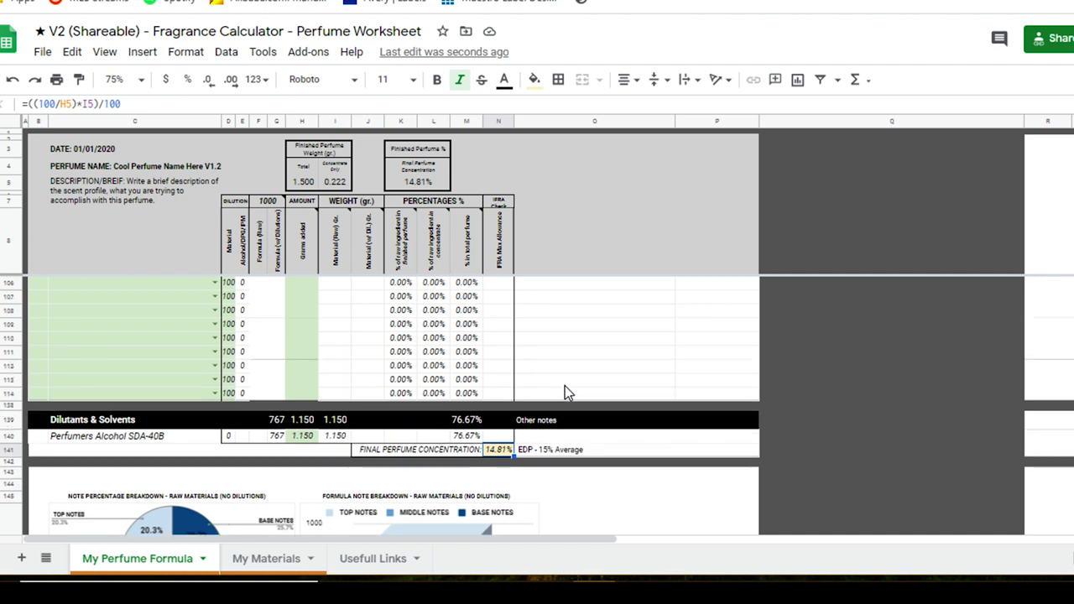
{"action": "left_click", "coordinate": [436, 181]}
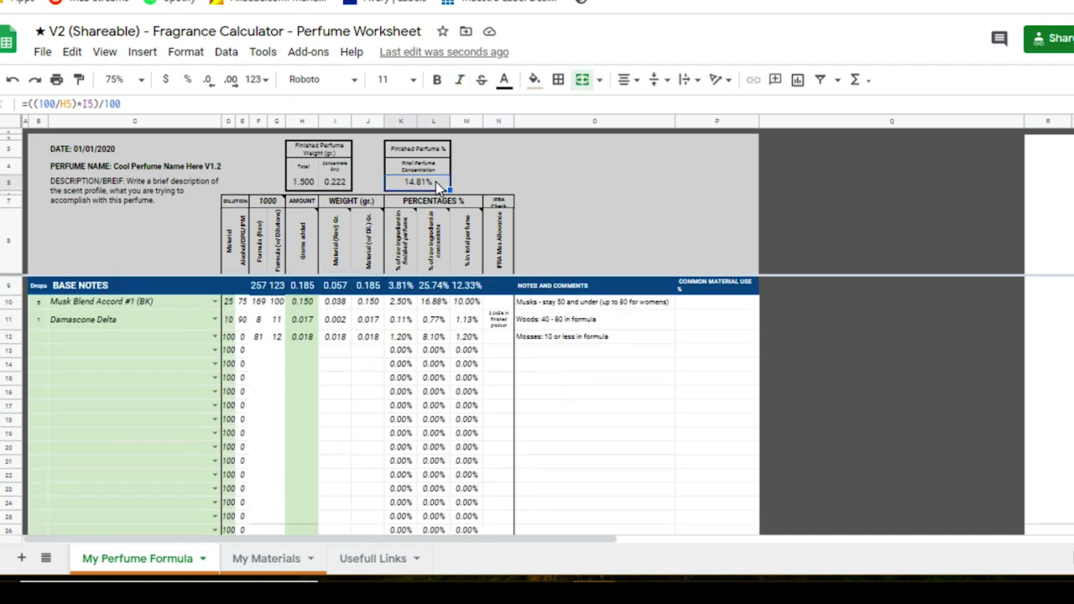
{"action": "scroll", "coordinate": [513, 308], "scroll_direction": "down", "scroll_amount": 3}
{"action": "scroll", "coordinate": [514, 309], "scroll_direction": "down", "scroll_amount": 15}
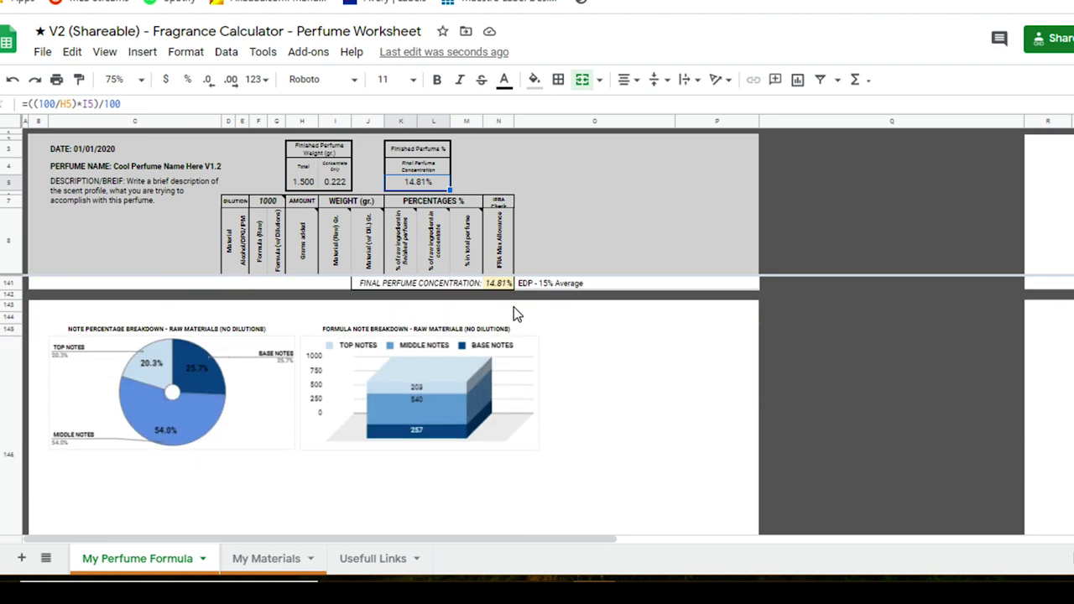
{"action": "scroll", "coordinate": [513, 307], "scroll_direction": "up", "scroll_amount": 3}
{"action": "left_click", "coordinate": [501, 367]}
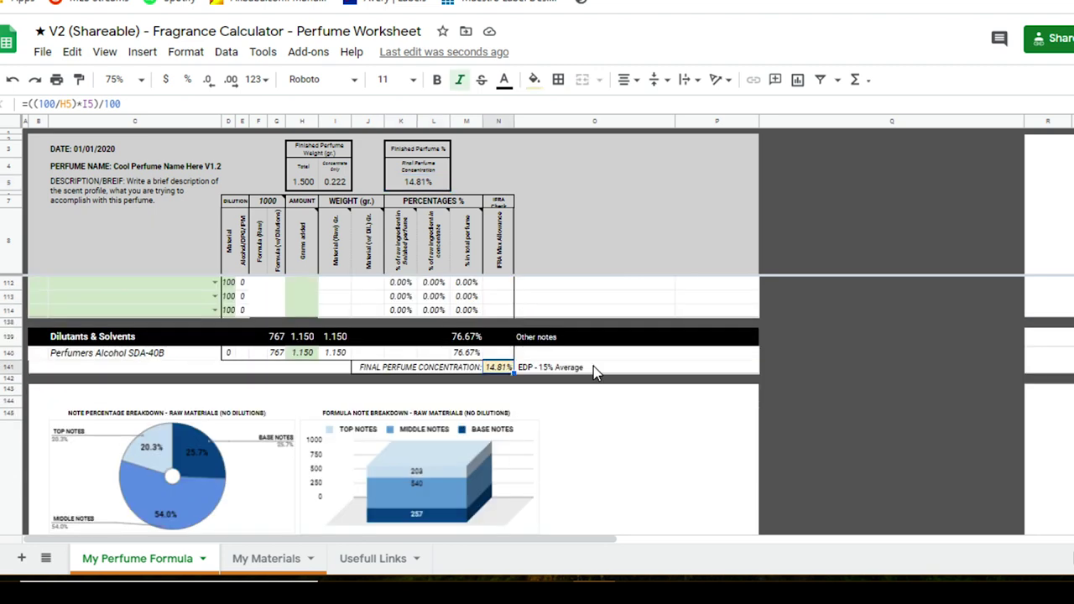
{"action": "scroll", "coordinate": [489, 352], "scroll_direction": "up", "scroll_amount": 15}
{"action": "scroll", "coordinate": [487, 348], "scroll_direction": "down", "scroll_amount": 5}
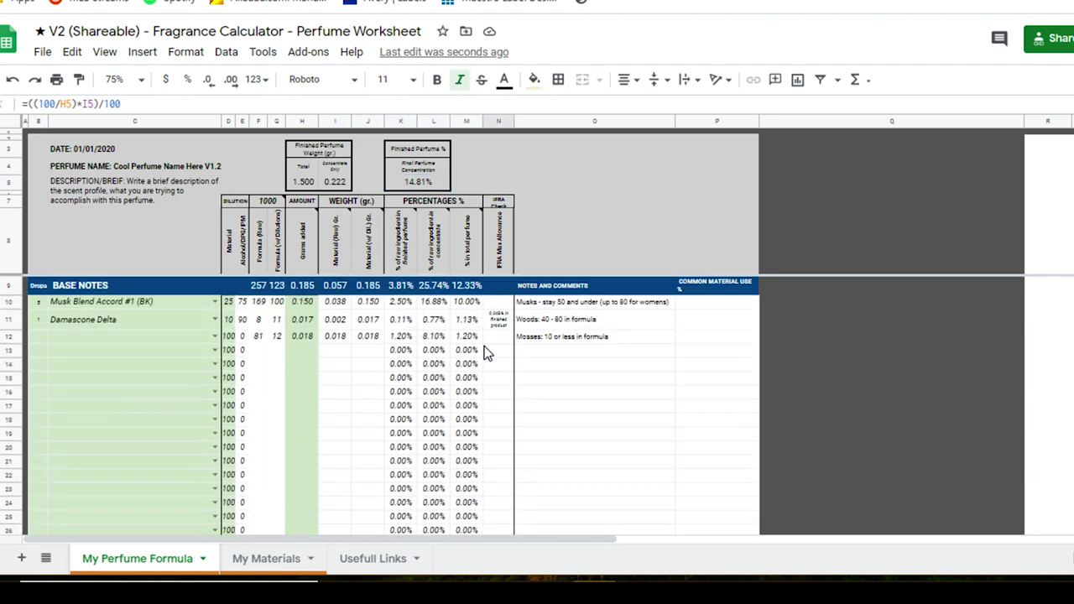
{"action": "scroll", "coordinate": [197, 340], "scroll_direction": "up", "scroll_amount": 3}
{"action": "scroll", "coordinate": [207, 343], "scroll_direction": "down", "scroll_amount": 15}
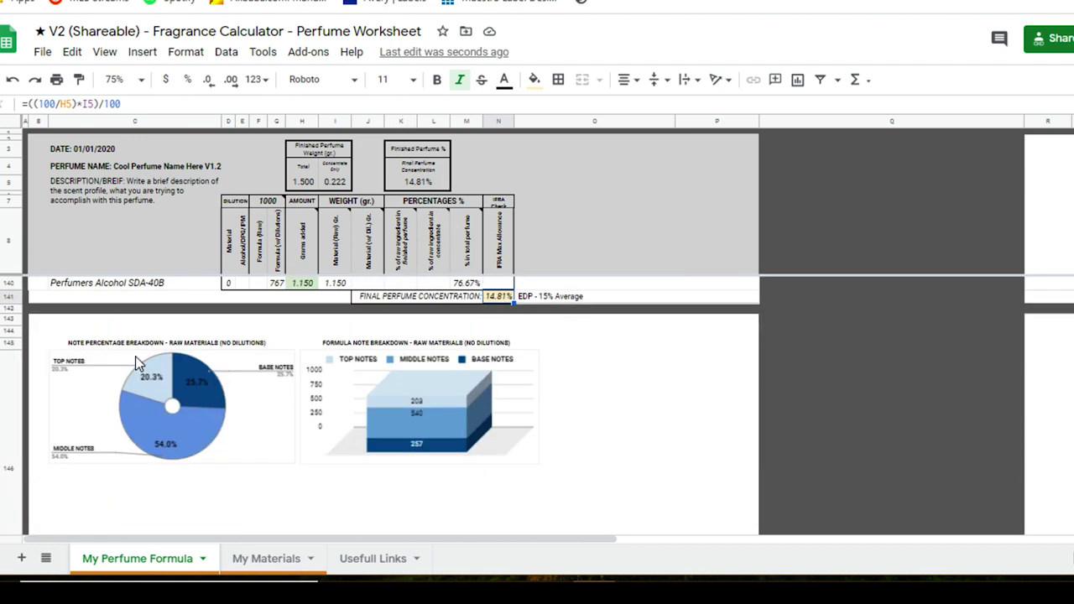
{"action": "left_click", "coordinate": [38, 319]}
{"action": "left_click_drag", "start_coordinate": [426, 475], "coordinate": [597, 486]}
{"action": "left_click", "coordinate": [708, 467]}
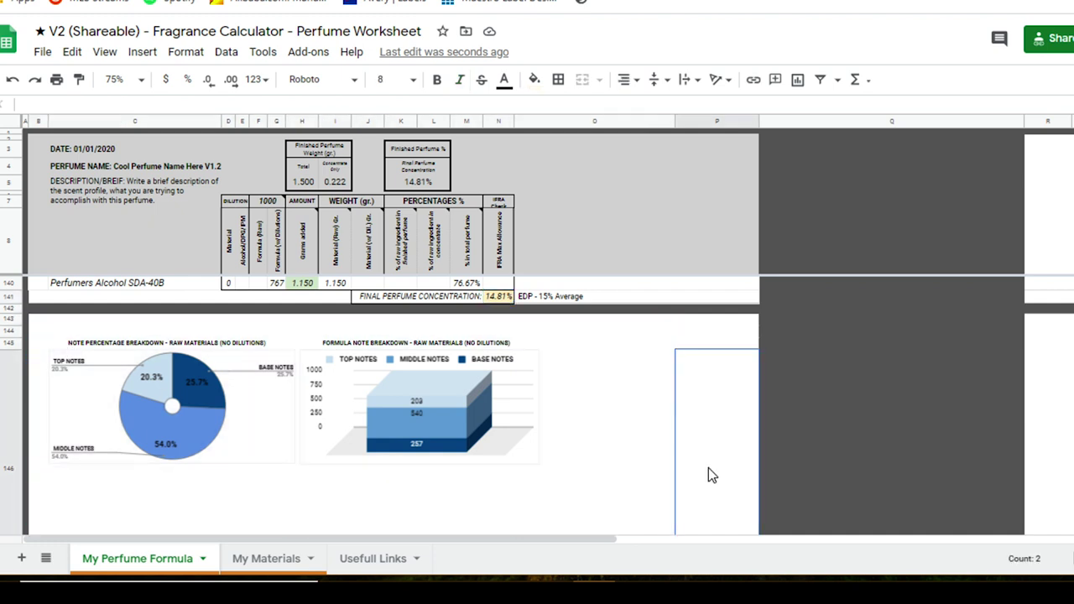
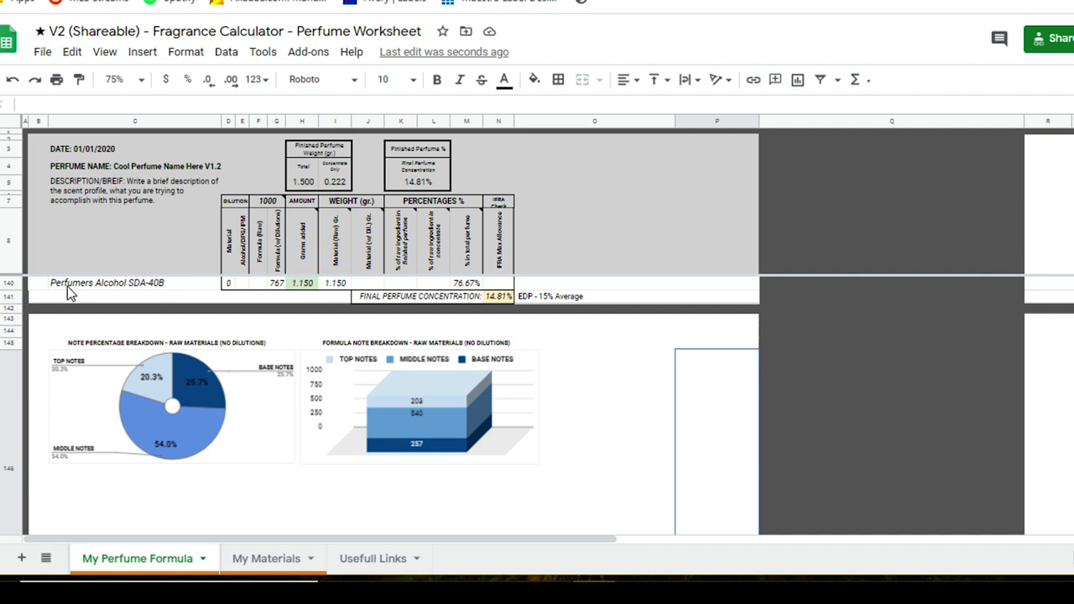
Review the formula sheet, checking the 1000 formula size value and the area beside the charts.
{"action": "scroll", "coordinate": [290, 332], "scroll_direction": "up", "scroll_amount": 1}
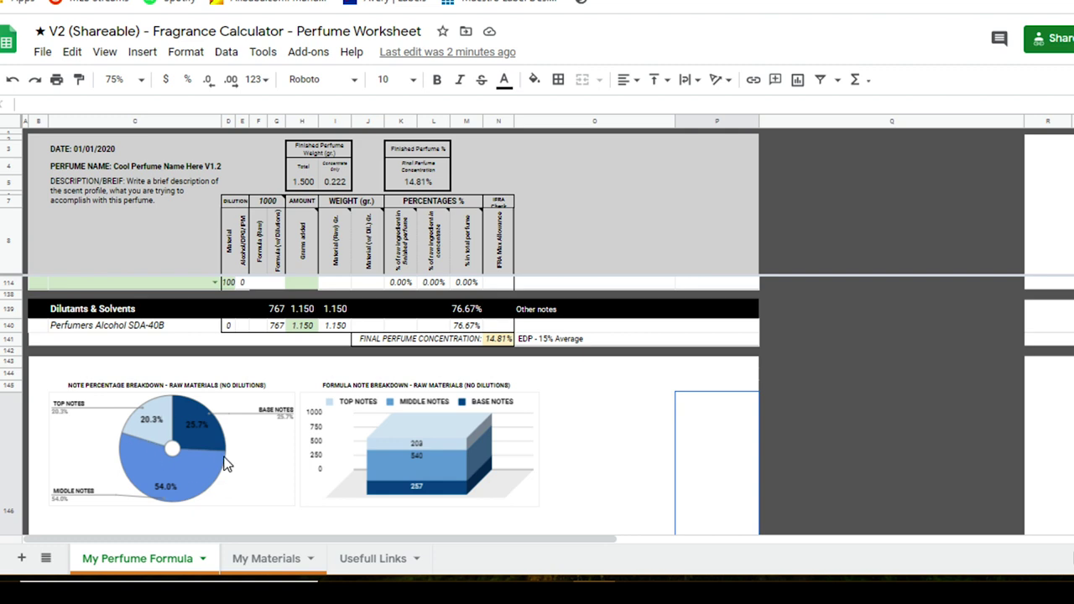
{"action": "scroll", "coordinate": [297, 386], "scroll_direction": "up", "scroll_amount": 5}
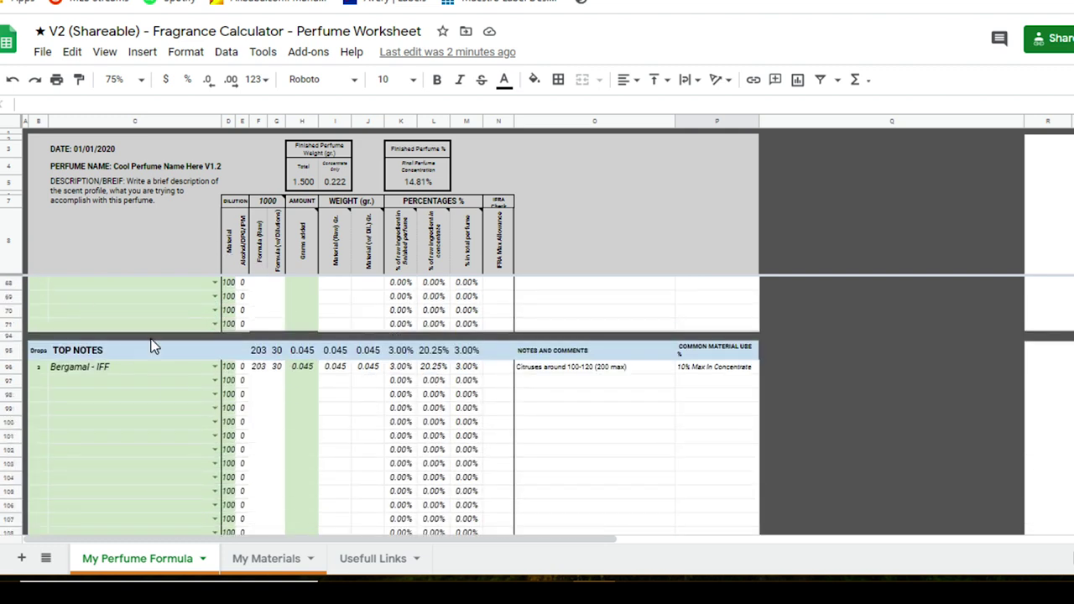
{"action": "scroll", "coordinate": [159, 361], "scroll_direction": "down", "scroll_amount": 5}
{"action": "scroll", "coordinate": [284, 352], "scroll_direction": "down", "scroll_amount": 3}
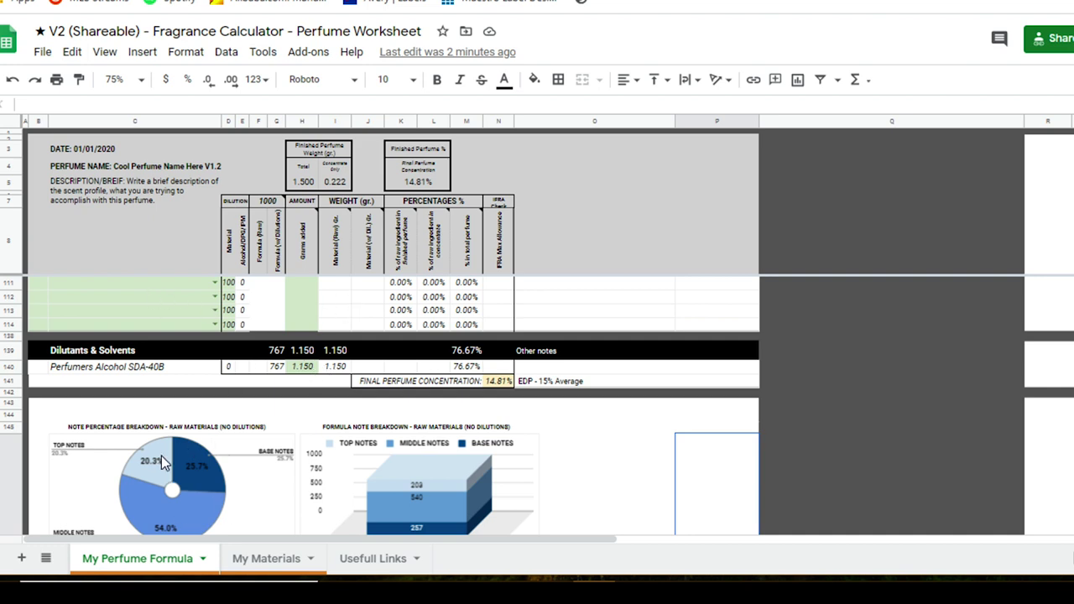
{"action": "scroll", "coordinate": [289, 474], "scroll_direction": "down", "scroll_amount": 1}
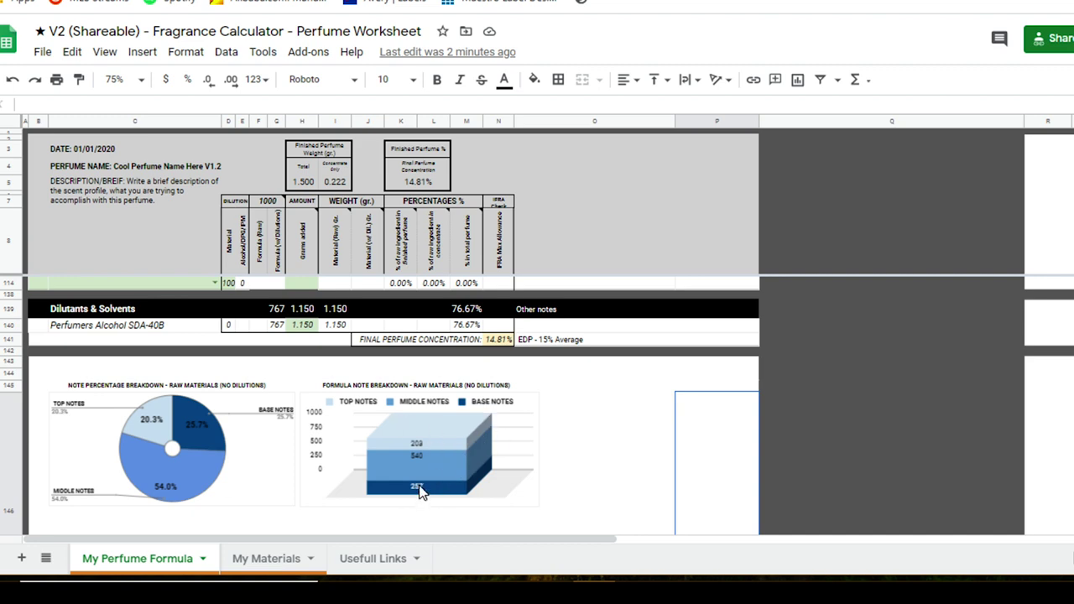
{"action": "left_click", "coordinate": [270, 204]}
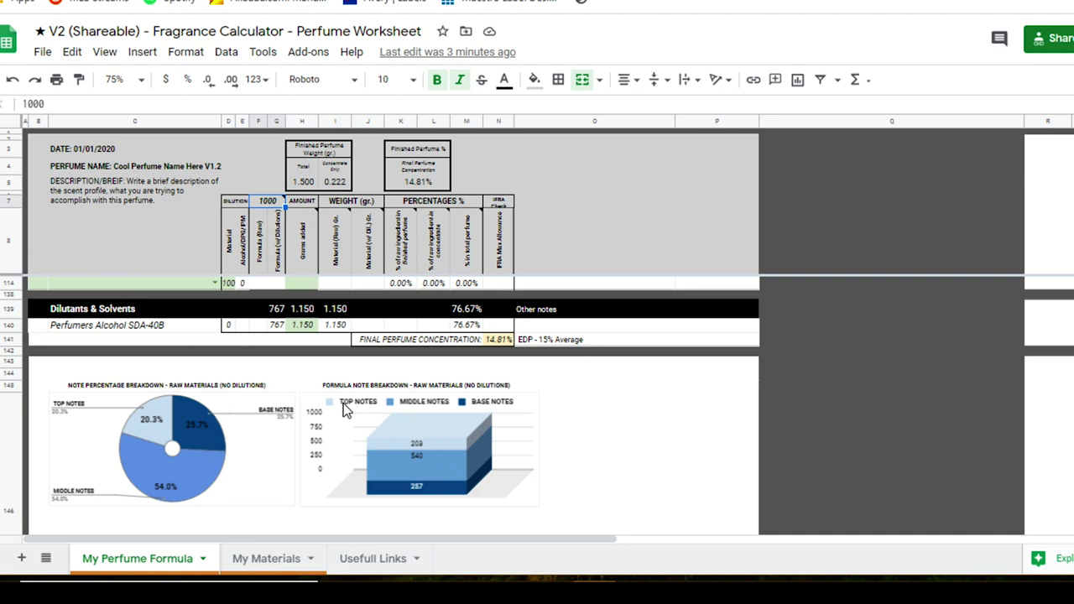
{"action": "left_click", "coordinate": [617, 451]}
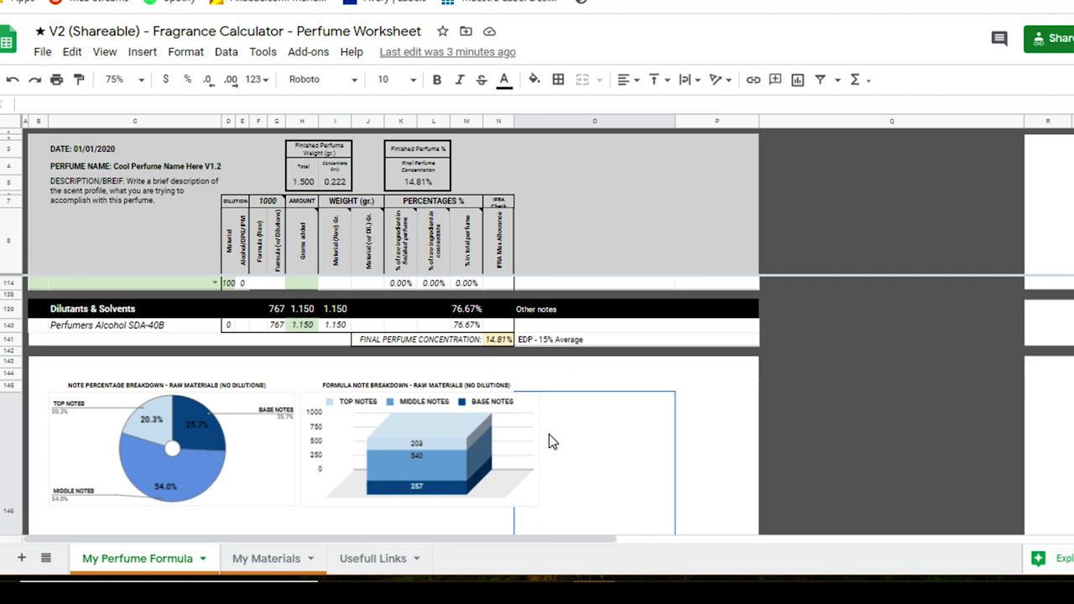
{"action": "scroll", "coordinate": [549, 433], "scroll_direction": "up", "scroll_amount": 15}
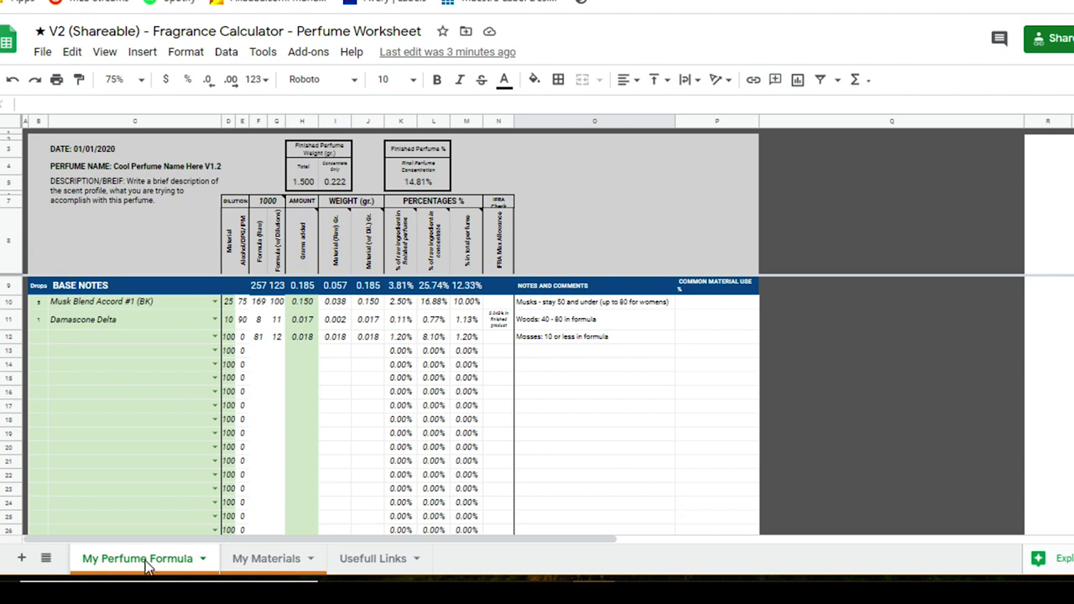
Switch to the My Materials sheet shown at 100% zoom.
{"action": "left_click", "coordinate": [284, 563]}
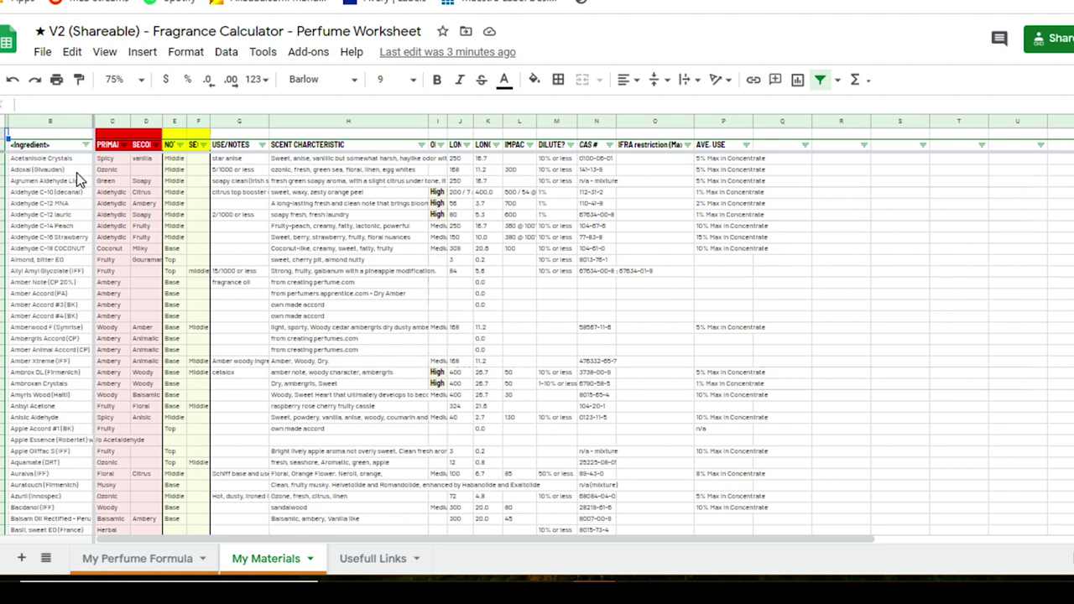
{"action": "left_click", "coordinate": [134, 80]}
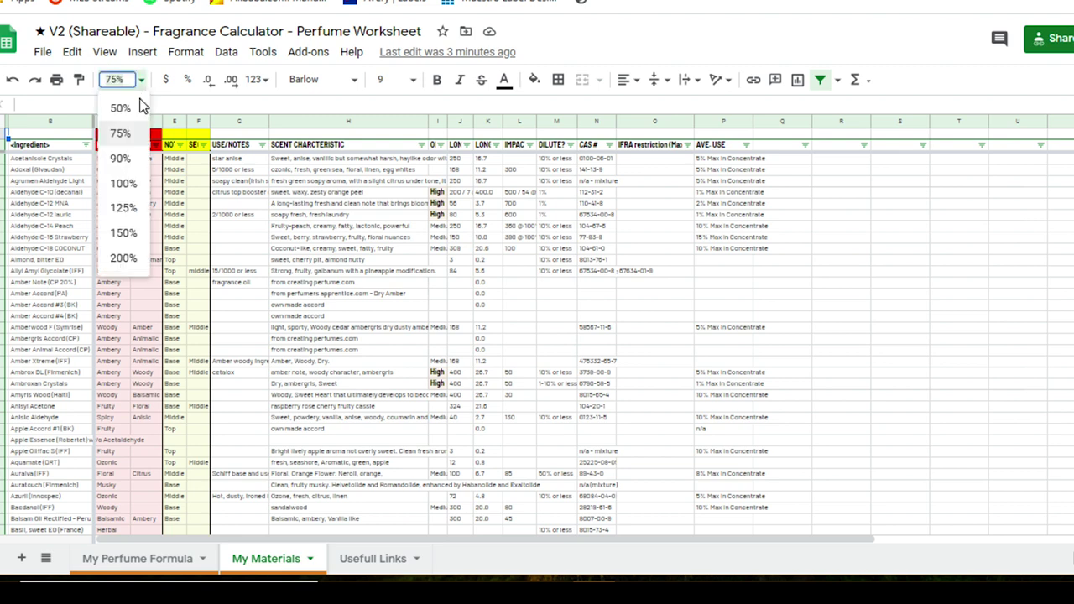
{"action": "left_click", "coordinate": [130, 183]}
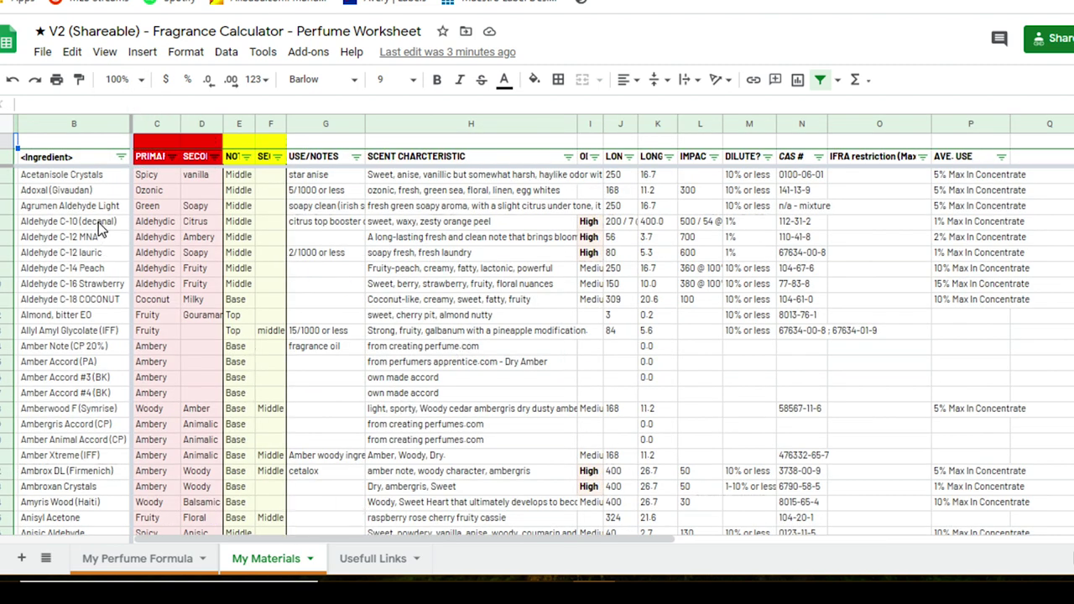
Browse ingredient names and scent descriptions, from Aldehyde C-12 lauric to Almond, bitter EO.
{"action": "left_click", "coordinate": [73, 125]}
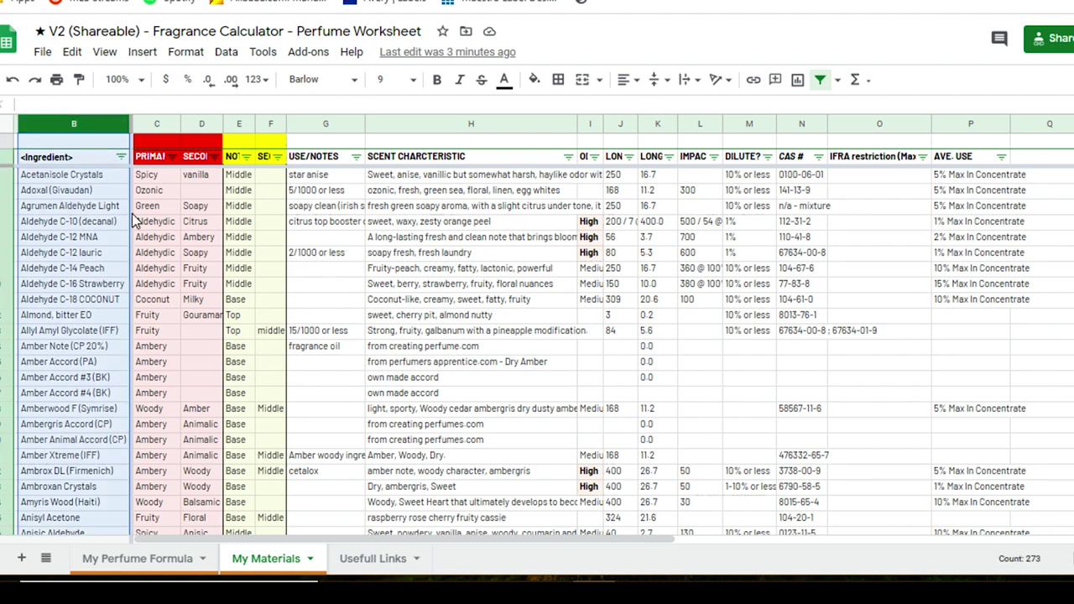
{"action": "left_click", "coordinate": [386, 253]}
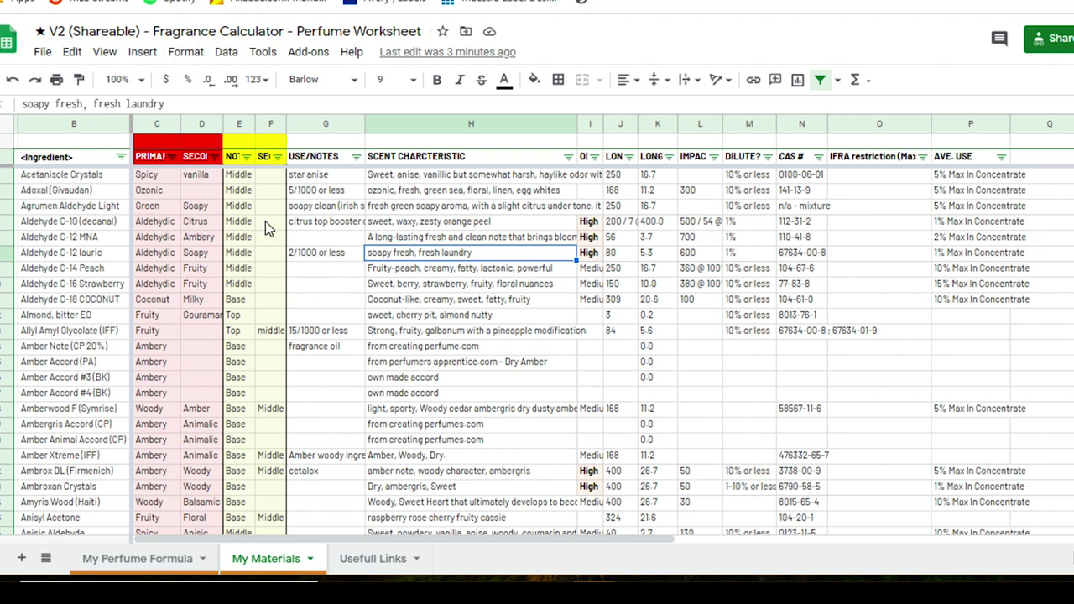
{"action": "left_click_drag", "start_coordinate": [66, 254], "coordinate": [62, 482]}
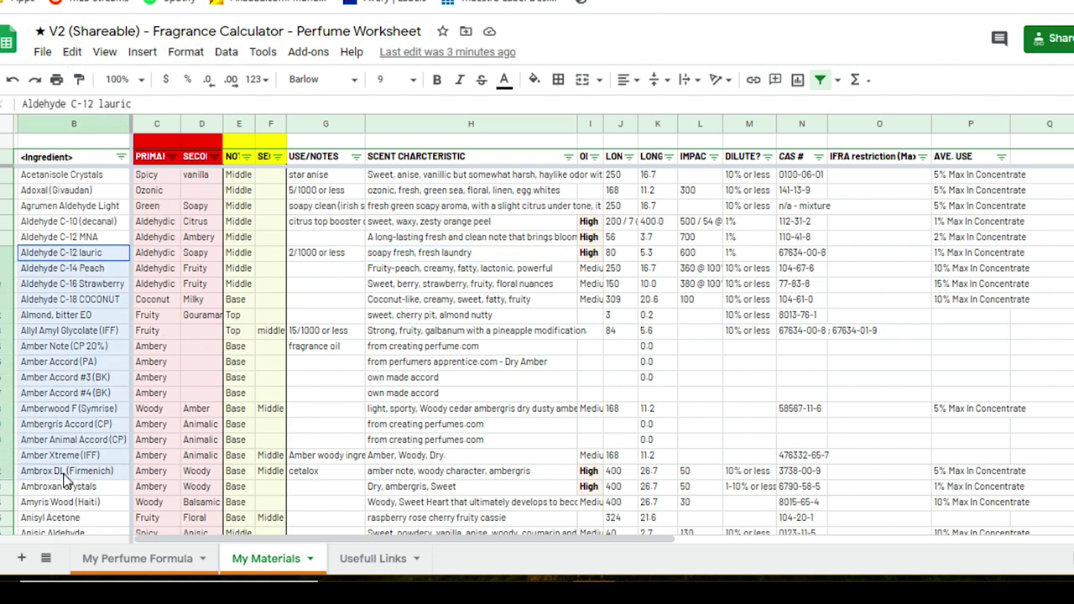
{"action": "left_click", "coordinate": [439, 377]}
{"action": "left_click_drag", "start_coordinate": [460, 238], "coordinate": [478, 439]}
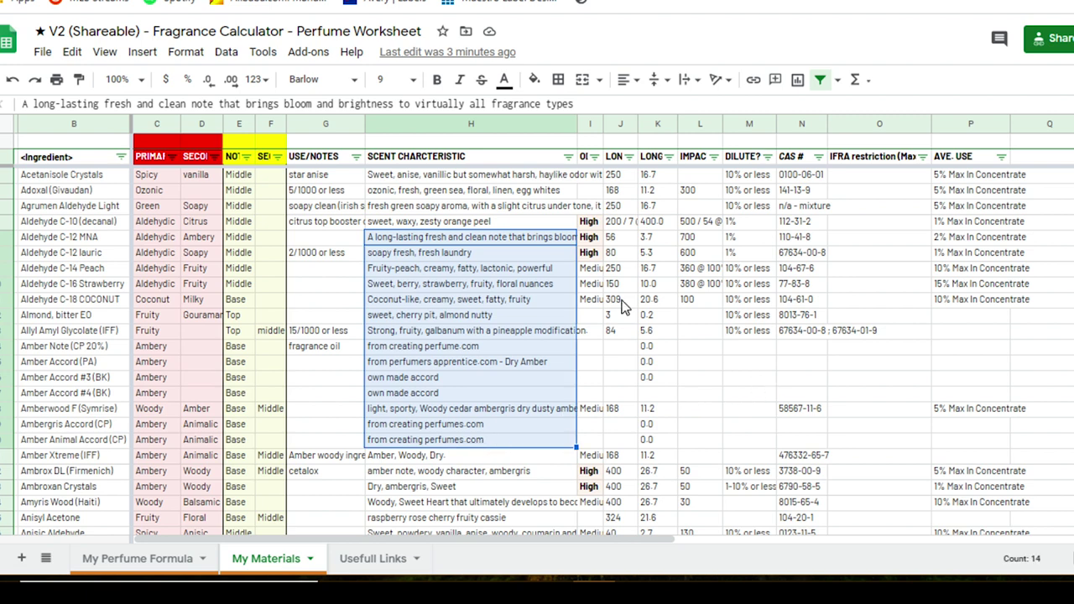
{"action": "left_click", "coordinate": [513, 289]}
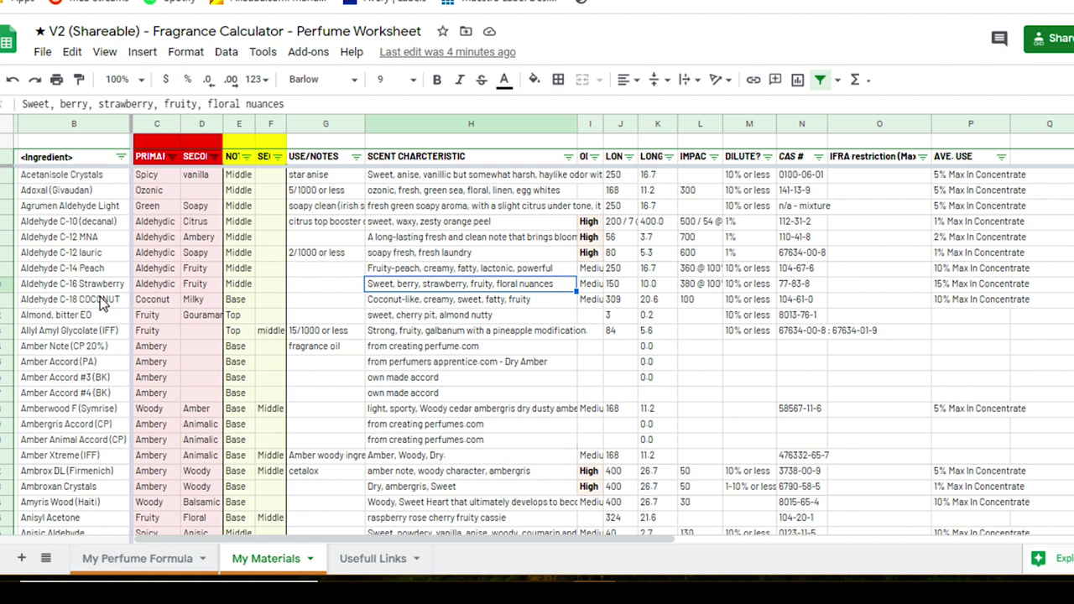
{"action": "left_click", "coordinate": [5, 315]}
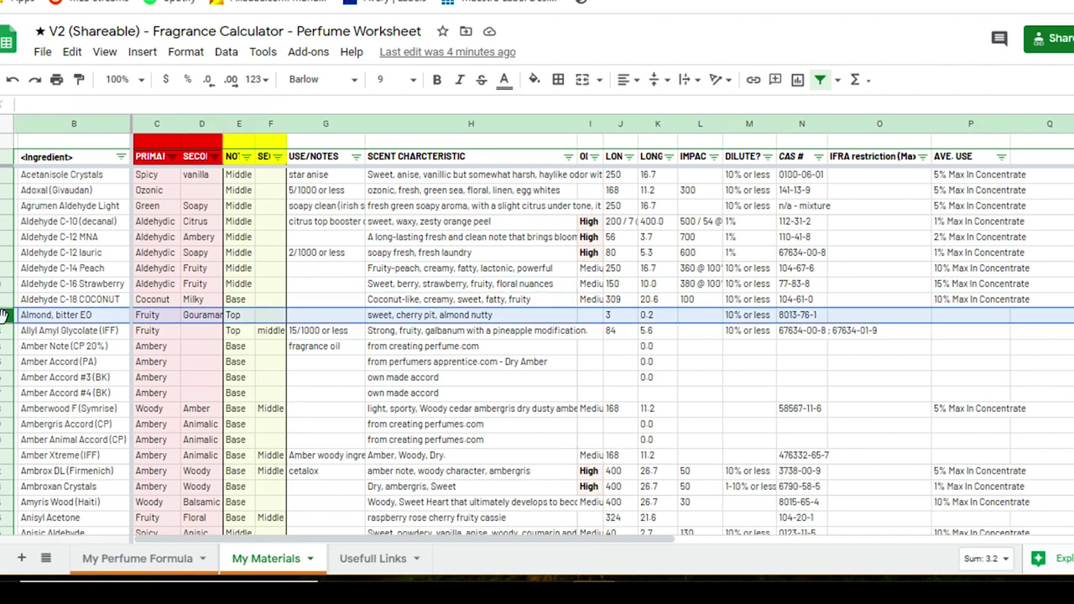
{"action": "right_click", "coordinate": [5, 315]}
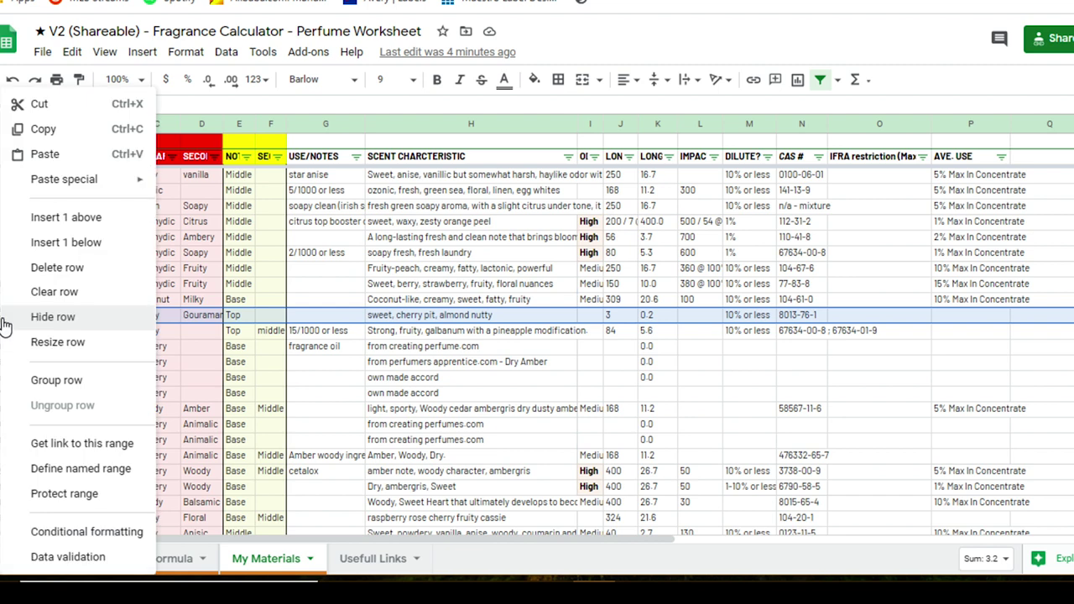
{"action": "left_click", "coordinate": [69, 216]}
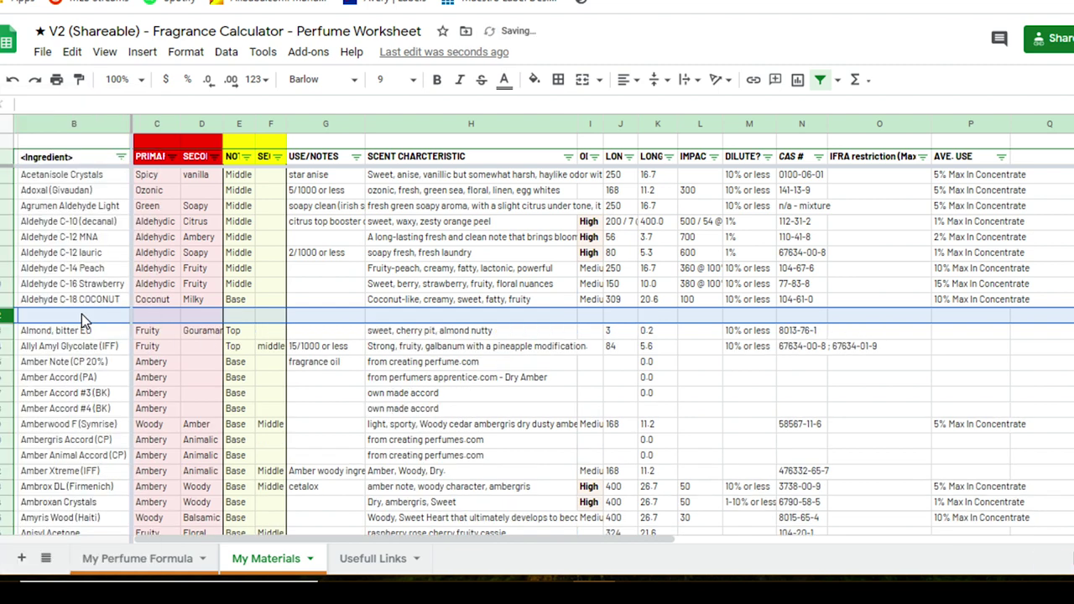
{"action": "type", "text": "dgjdgj"}
{"action": "left_click", "coordinate": [157, 315]}
{"action": "type", "text": "dgjdgjh"}
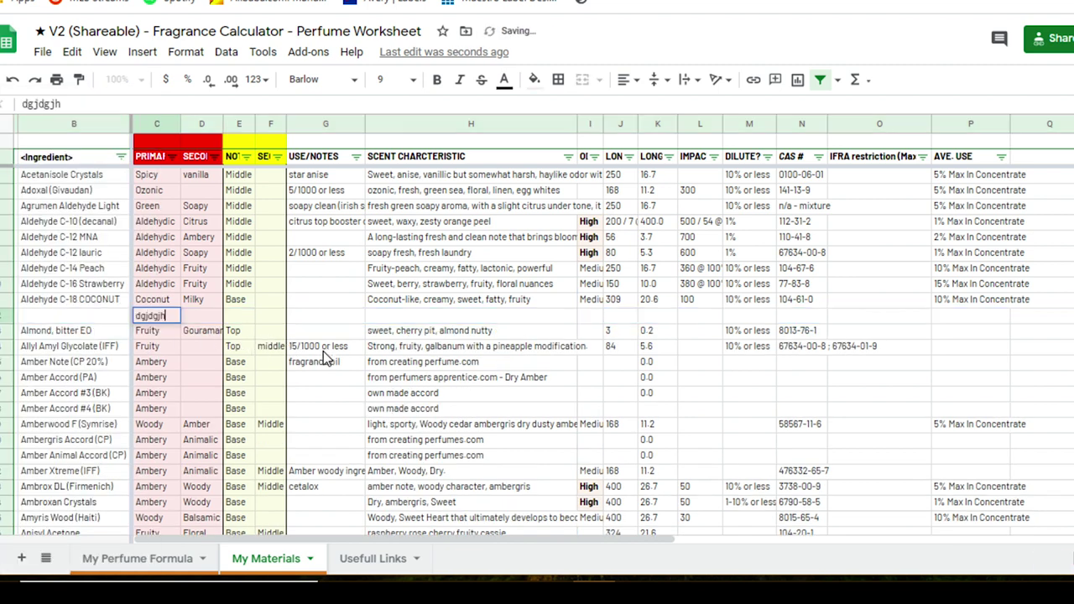
{"action": "left_click", "coordinate": [323, 350]}
{"action": "left_click", "coordinate": [13, 79]}
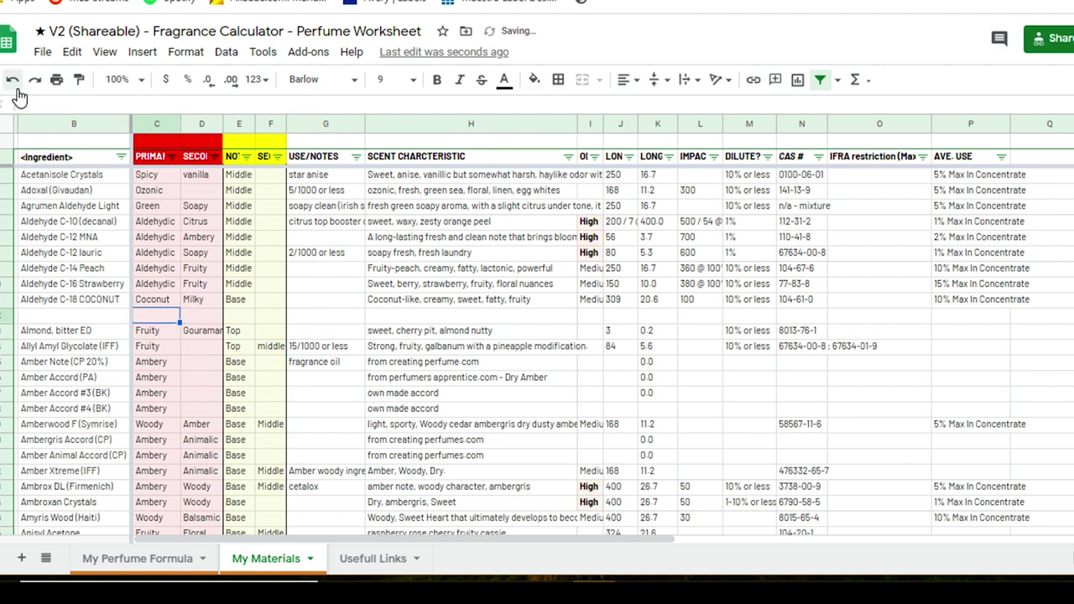
{"action": "left_click", "coordinate": [13, 79]}
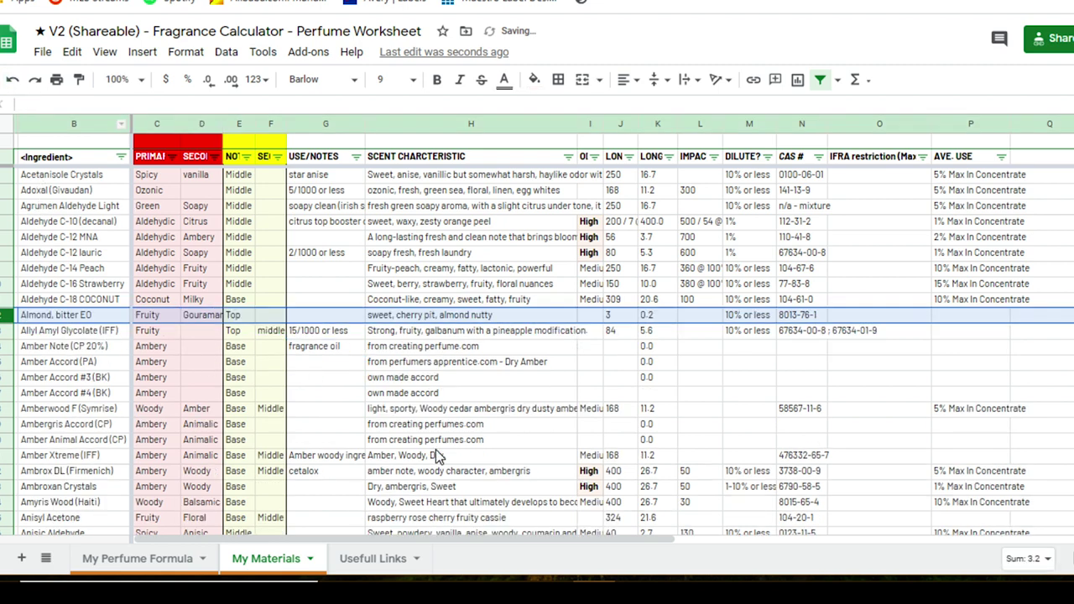
{"action": "left_click", "coordinate": [438, 455]}
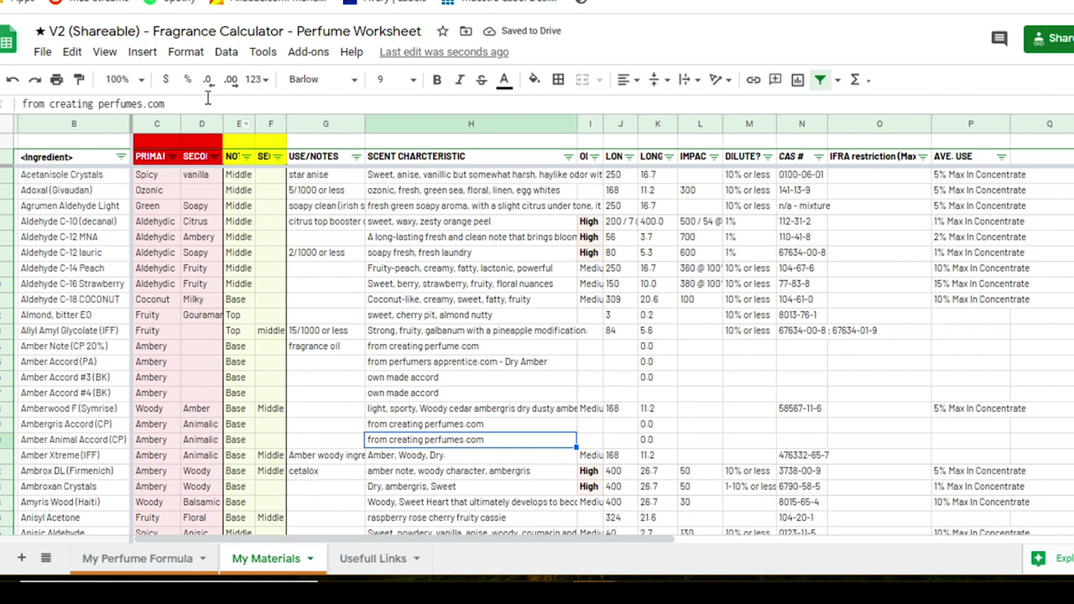
{"action": "left_click", "coordinate": [80, 123]}
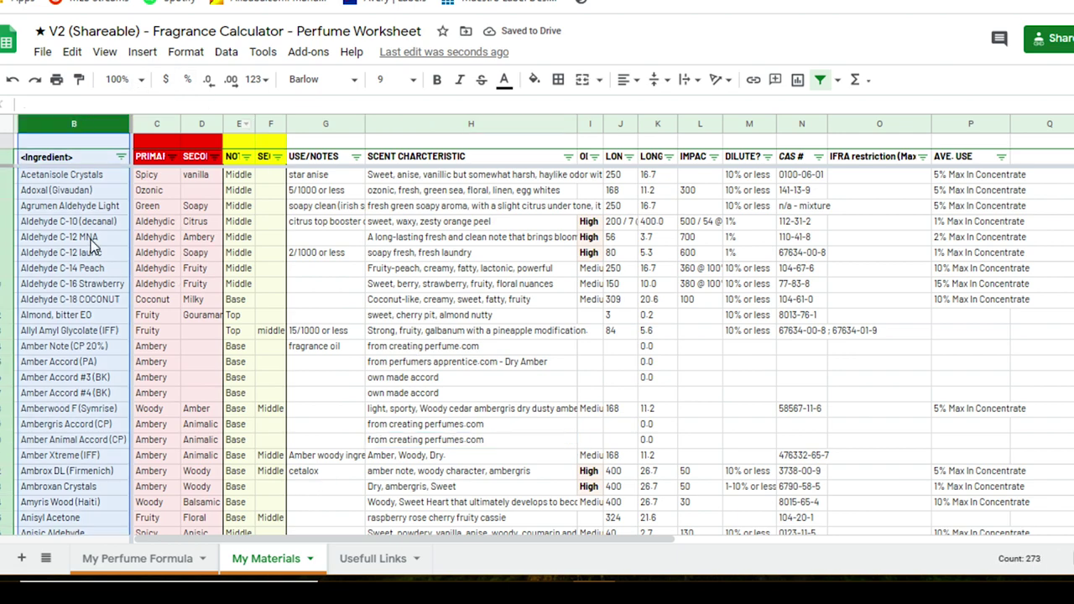
{"action": "scroll", "coordinate": [82, 298], "scroll_direction": "down", "scroll_amount": 15}
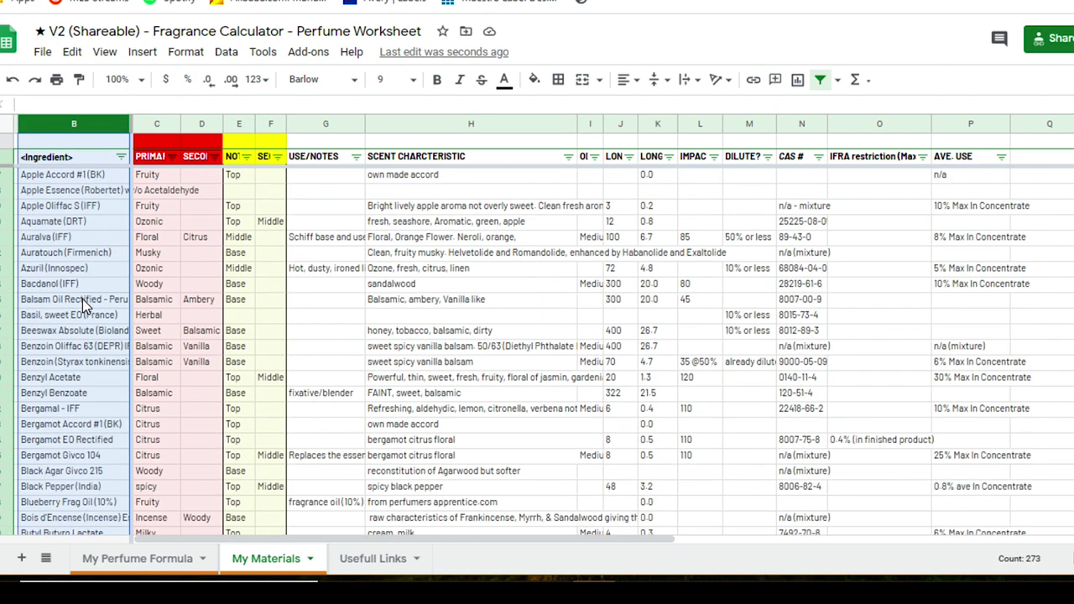
{"action": "scroll", "coordinate": [88, 318], "scroll_direction": "up", "scroll_amount": 15}
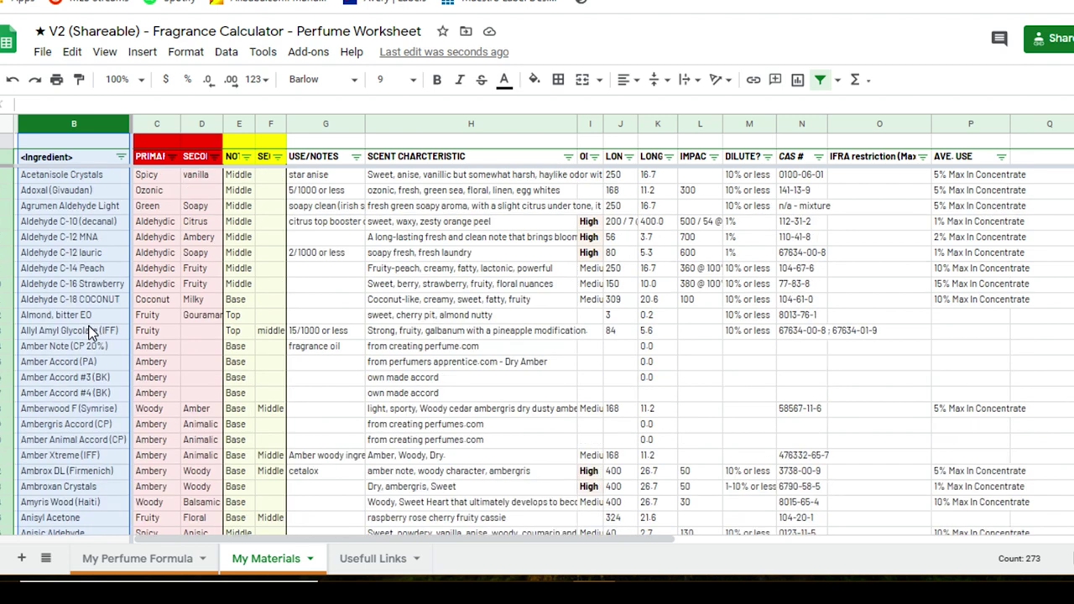
{"action": "left_click", "coordinate": [192, 287]}
{"action": "left_click_drag", "start_coordinate": [151, 124], "coordinate": [202, 123]}
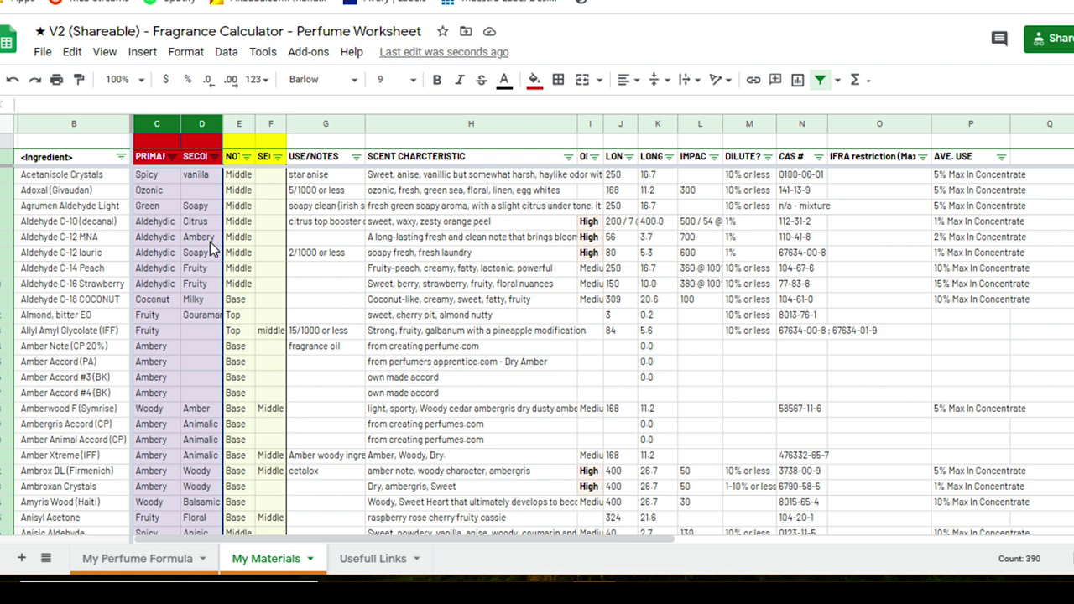
{"action": "scroll", "coordinate": [209, 241], "scroll_direction": "down", "scroll_amount": 10}
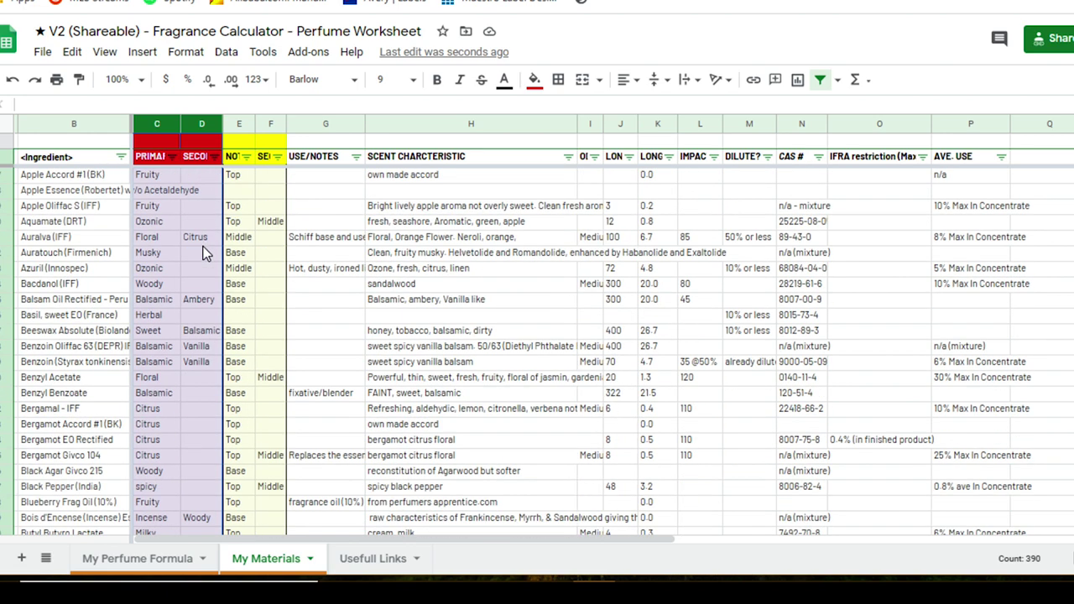
{"action": "scroll", "coordinate": [193, 493], "scroll_direction": "down", "scroll_amount": 5}
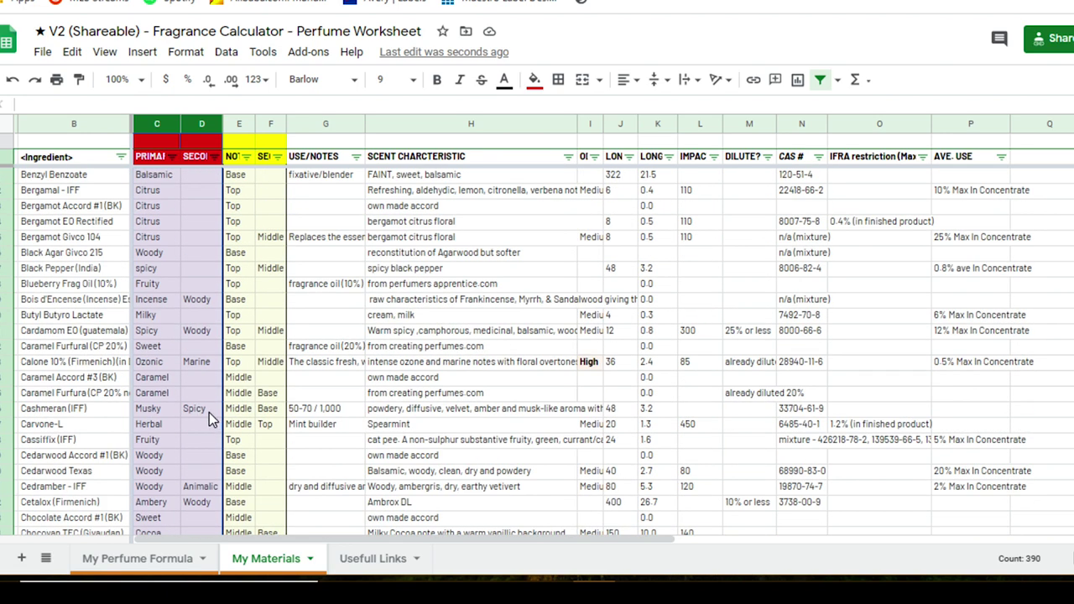
{"action": "left_click", "coordinate": [114, 330]}
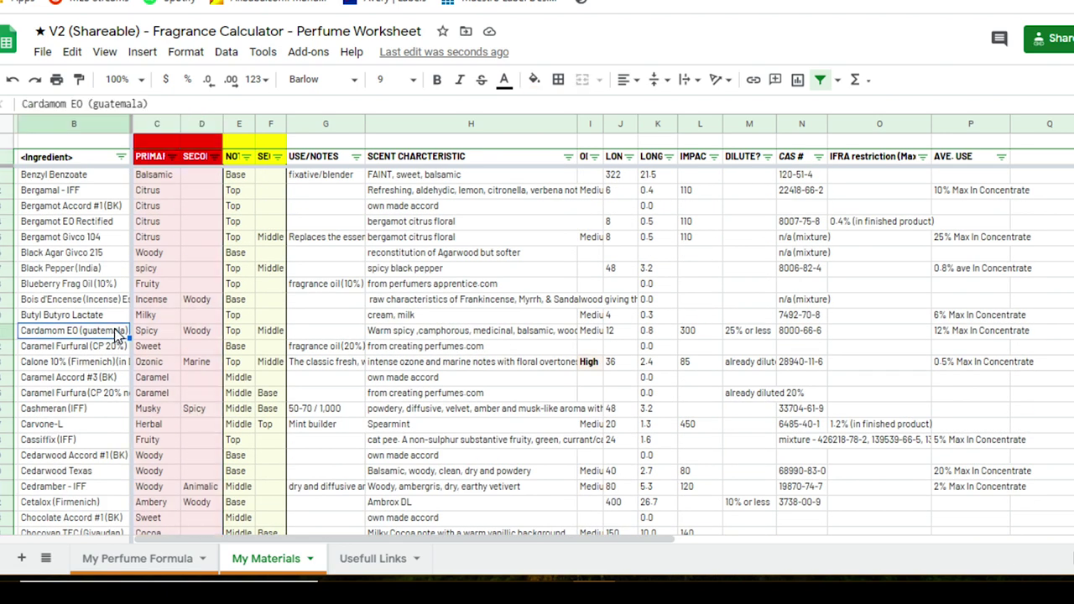
{"action": "left_click", "coordinate": [164, 332]}
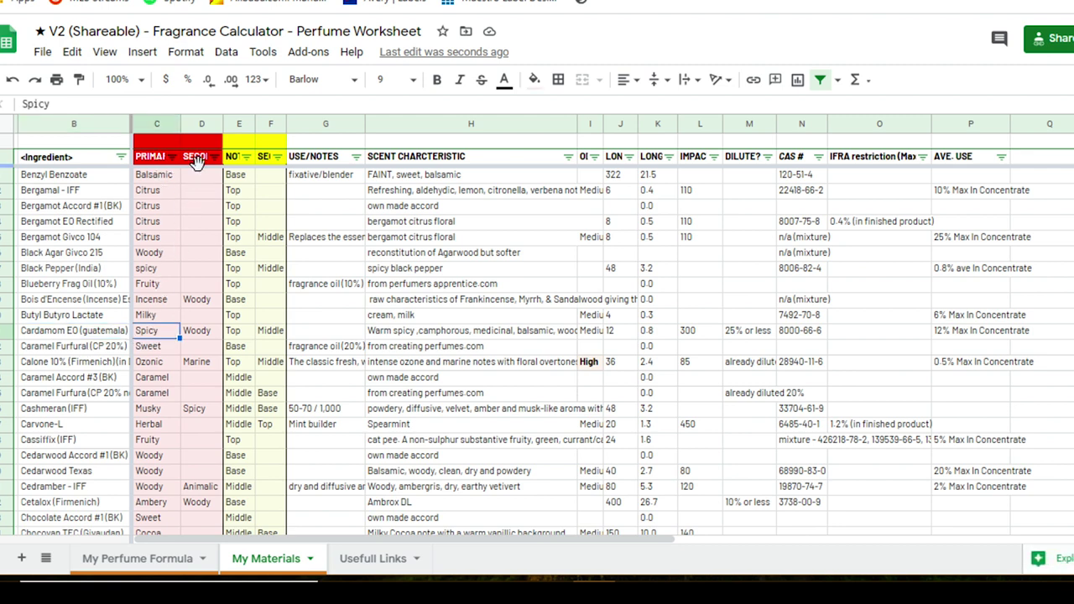
{"action": "left_click", "coordinate": [206, 334]}
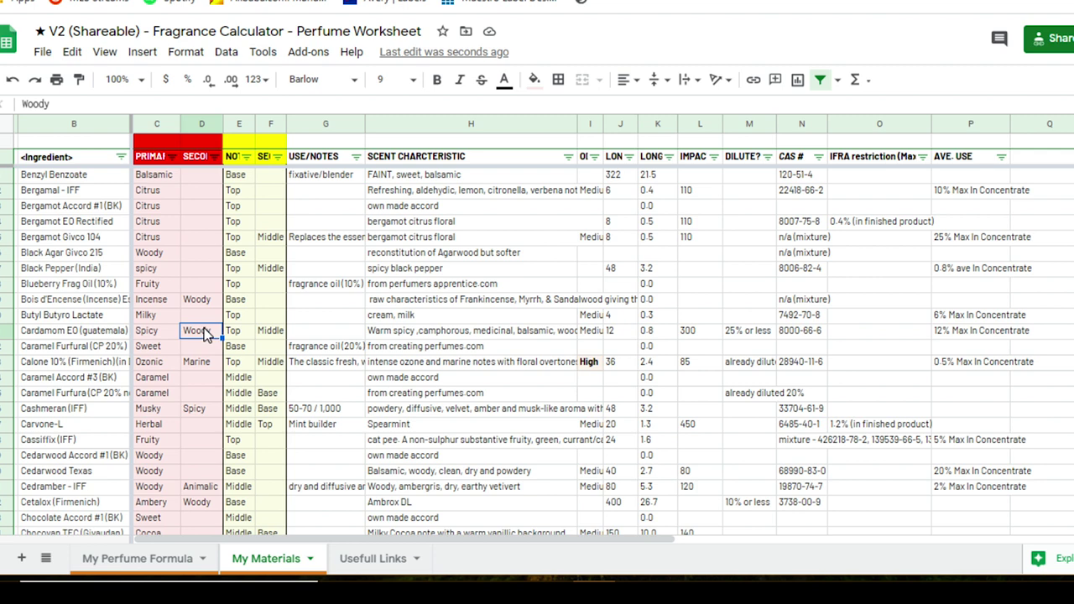
{"action": "left_click", "coordinate": [168, 335]}
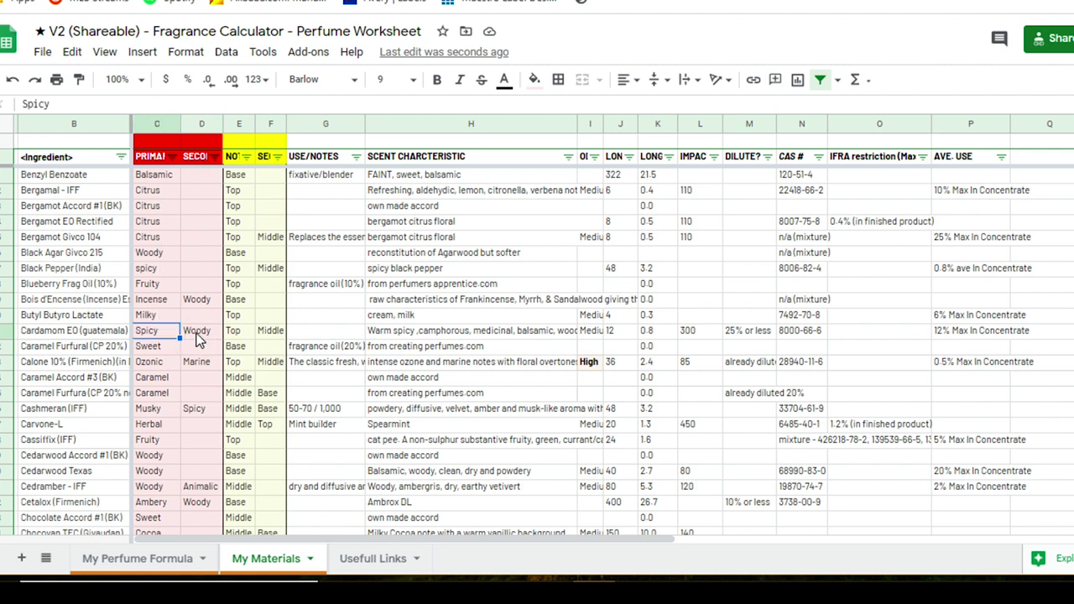
{"action": "left_click", "coordinate": [162, 410]}
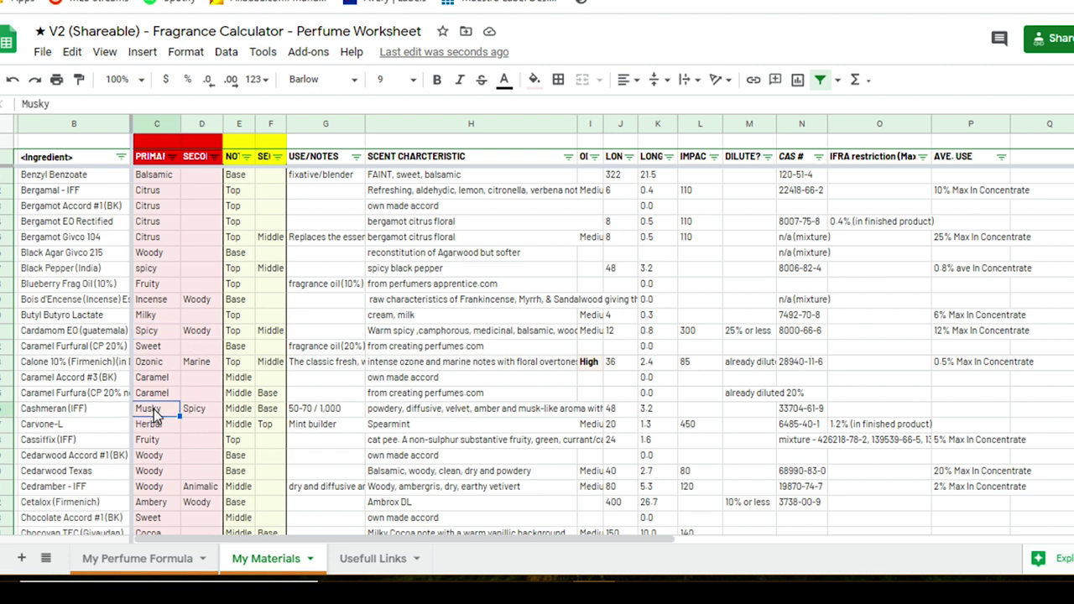
{"action": "left_click", "coordinate": [198, 411]}
{"action": "scroll", "coordinate": [200, 415], "scroll_direction": "down", "scroll_amount": 5}
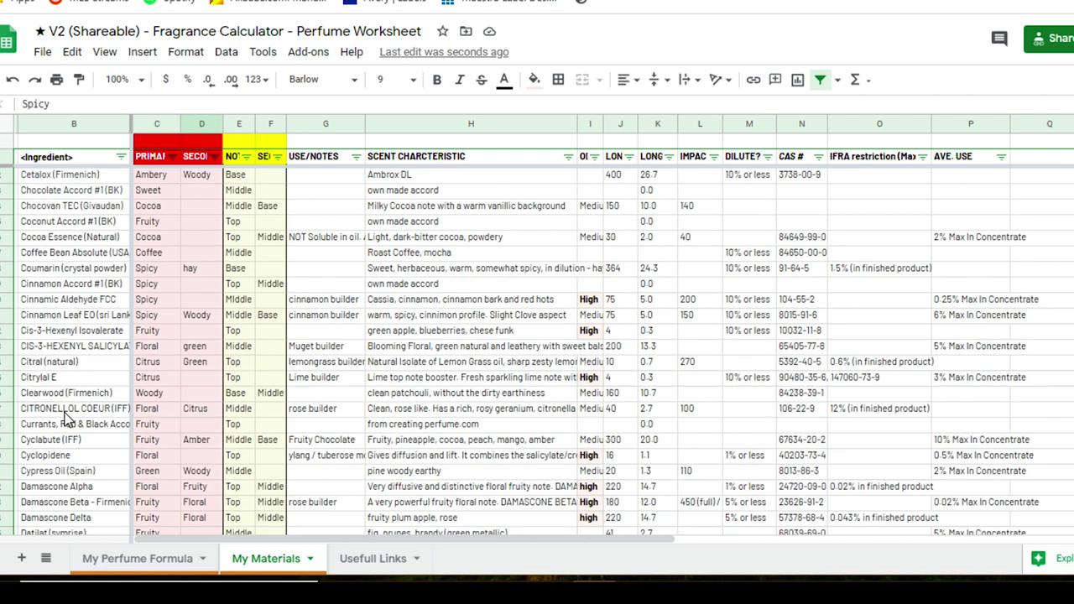
{"action": "left_click", "coordinate": [155, 409]}
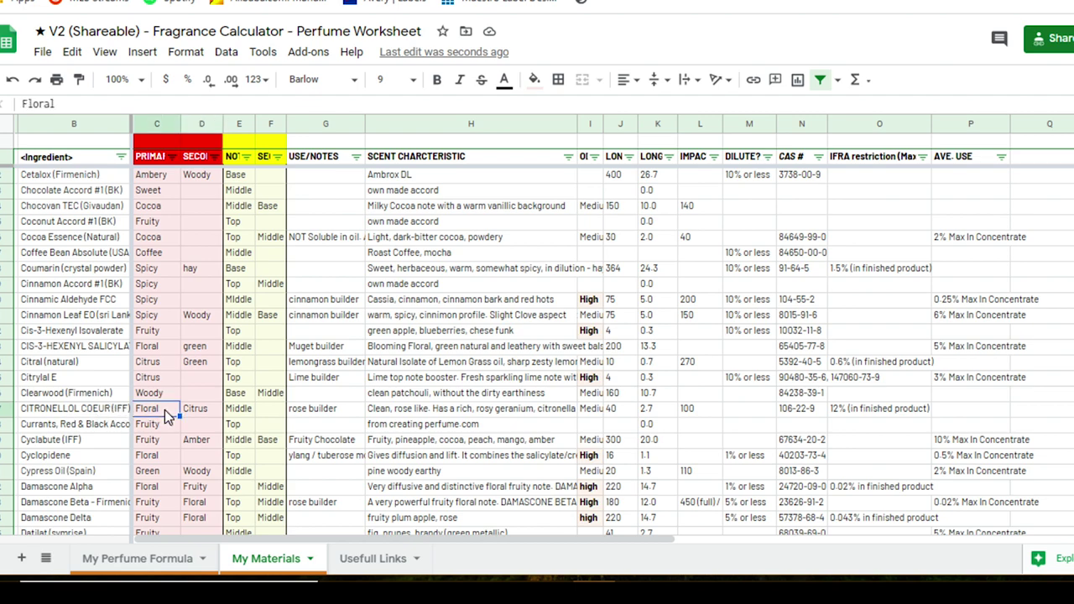
{"action": "left_click", "coordinate": [206, 411]}
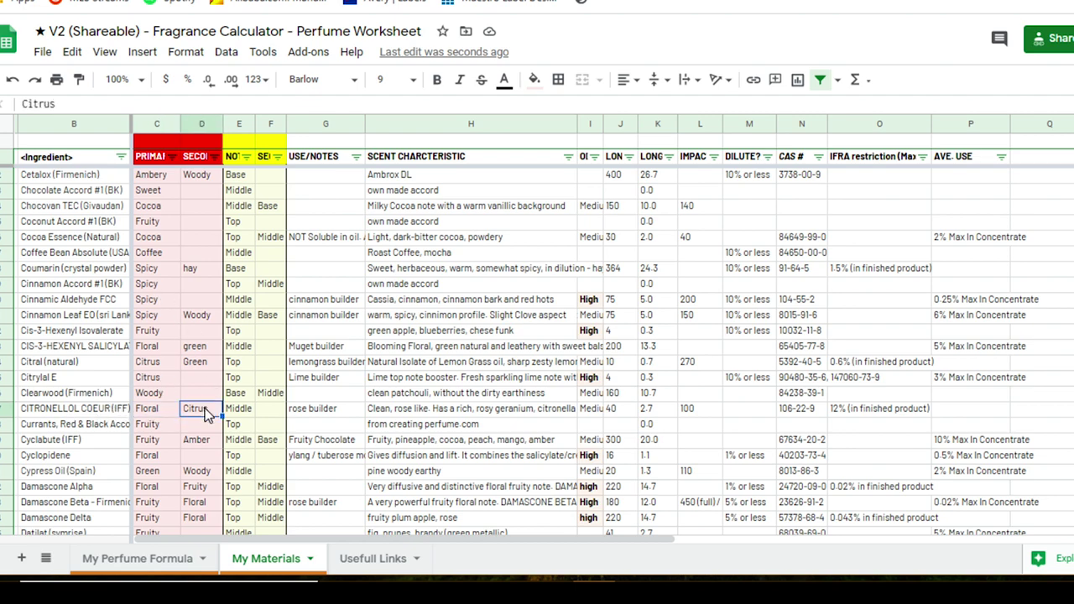
{"action": "scroll", "coordinate": [205, 409], "scroll_direction": "up", "scroll_amount": 15}
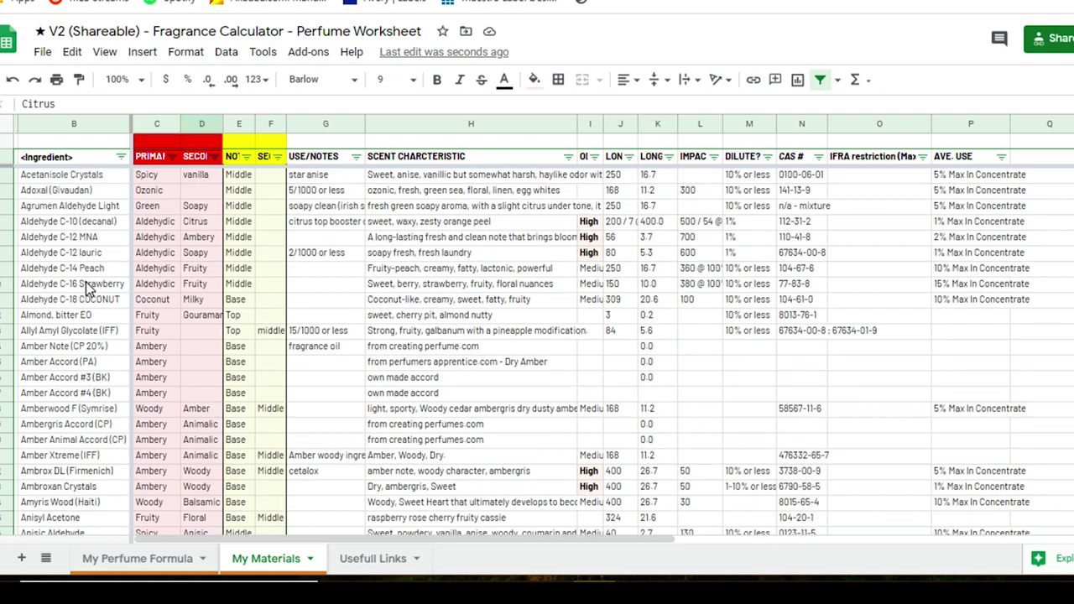
{"action": "scroll", "coordinate": [80, 313], "scroll_direction": "down", "scroll_amount": 15}
{"action": "scroll", "coordinate": [80, 325], "scroll_direction": "up", "scroll_amount": 15}
{"action": "scroll", "coordinate": [122, 306], "scroll_direction": "down", "scroll_amount": 4}
{"action": "scroll", "coordinate": [122, 306], "scroll_direction": "up", "scroll_amount": 4}
{"action": "left_click", "coordinate": [172, 157]}
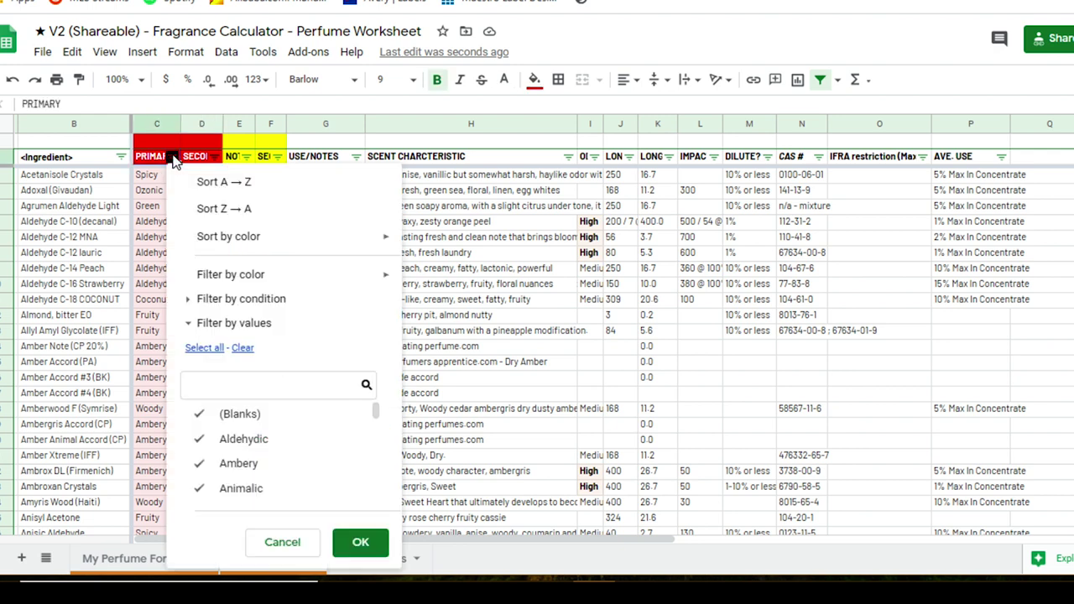
{"action": "scroll", "coordinate": [265, 419], "scroll_direction": "down", "scroll_amount": 10}
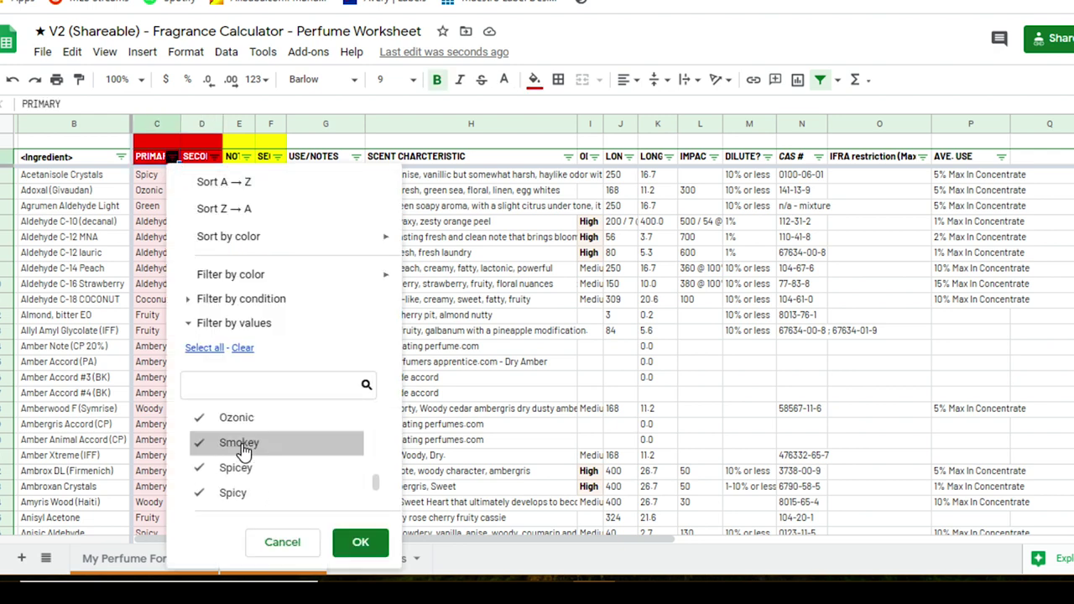
{"action": "scroll", "coordinate": [265, 432], "scroll_direction": "up", "scroll_amount": 3}
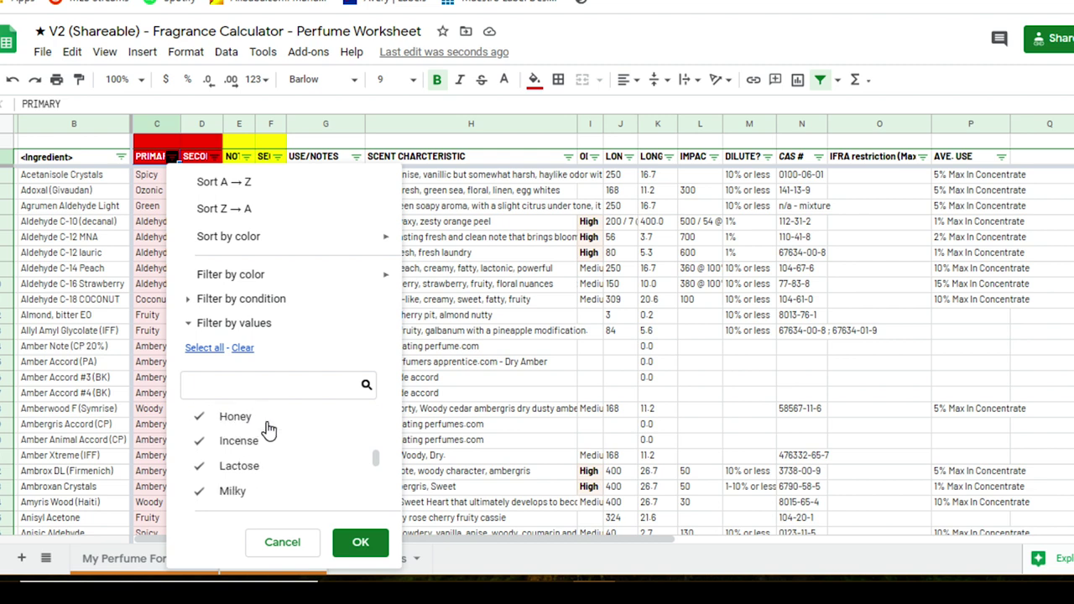
{"action": "left_click", "coordinate": [359, 544]}
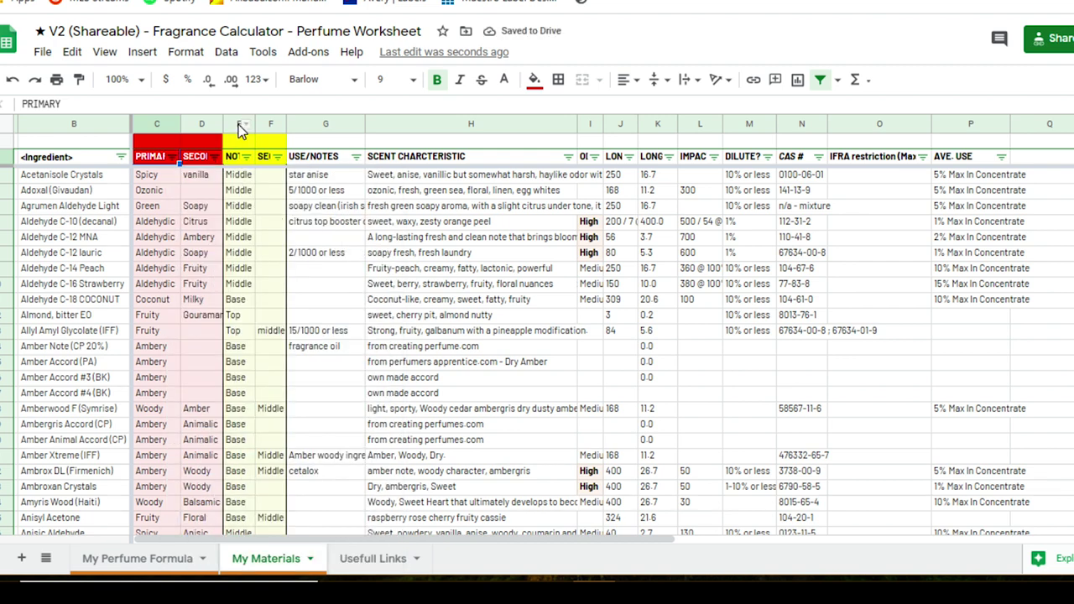
{"action": "left_click_drag", "start_coordinate": [243, 127], "coordinate": [270, 125]}
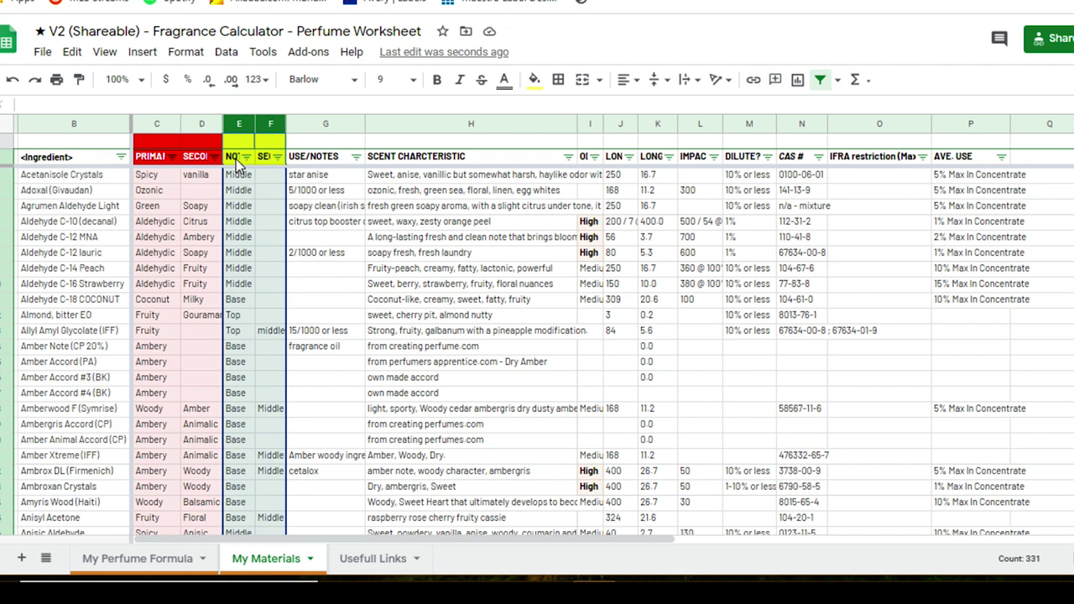
{"action": "left_click", "coordinate": [265, 220]}
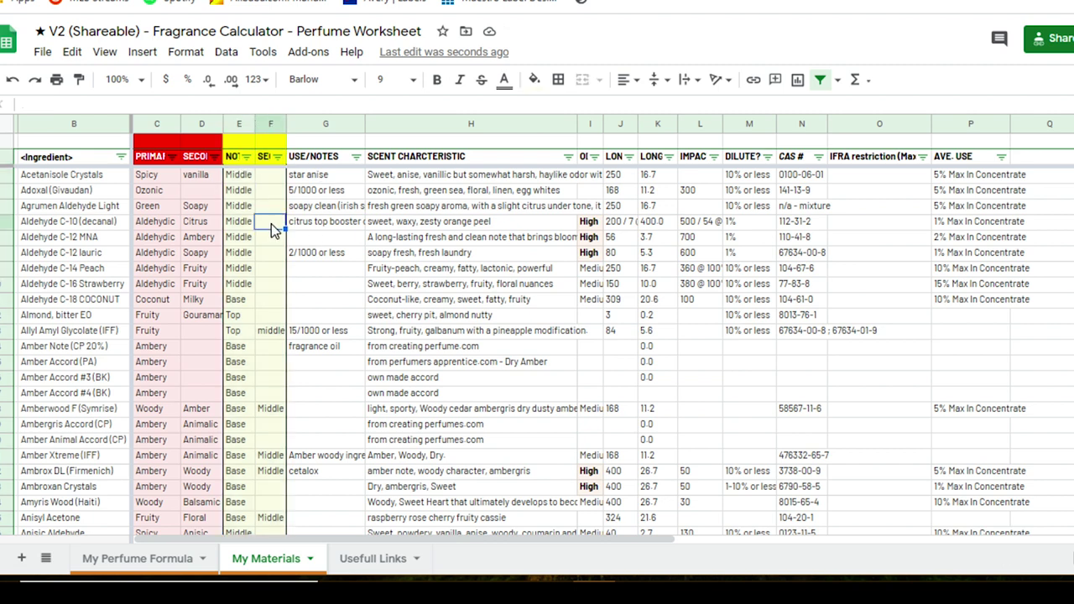
{"action": "left_click", "coordinate": [245, 298]}
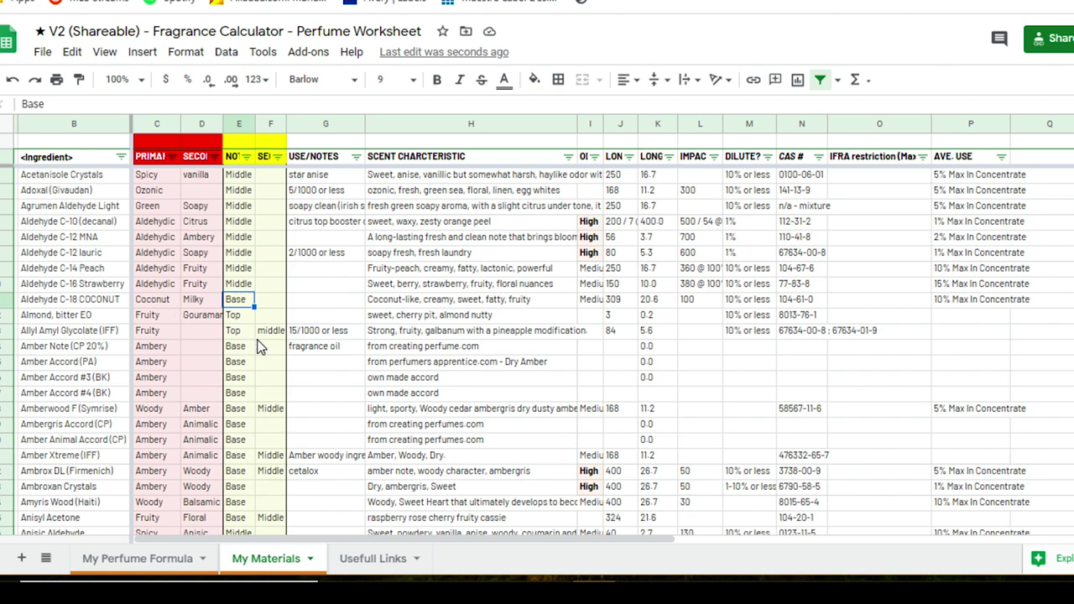
{"action": "scroll", "coordinate": [149, 316], "scroll_direction": "down", "scroll_amount": 5}
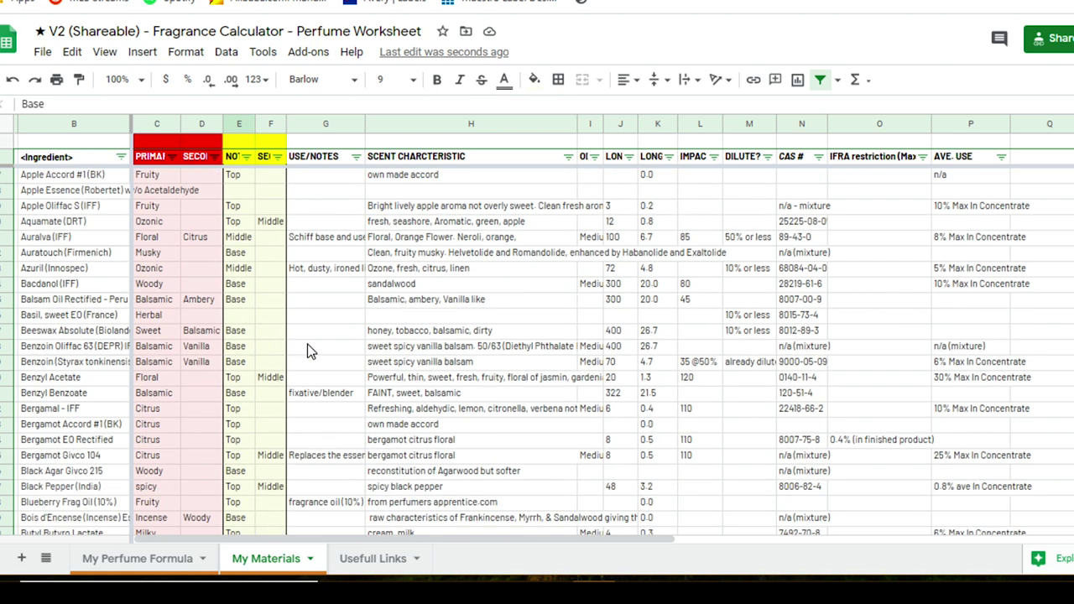
{"action": "left_click", "coordinate": [84, 303]}
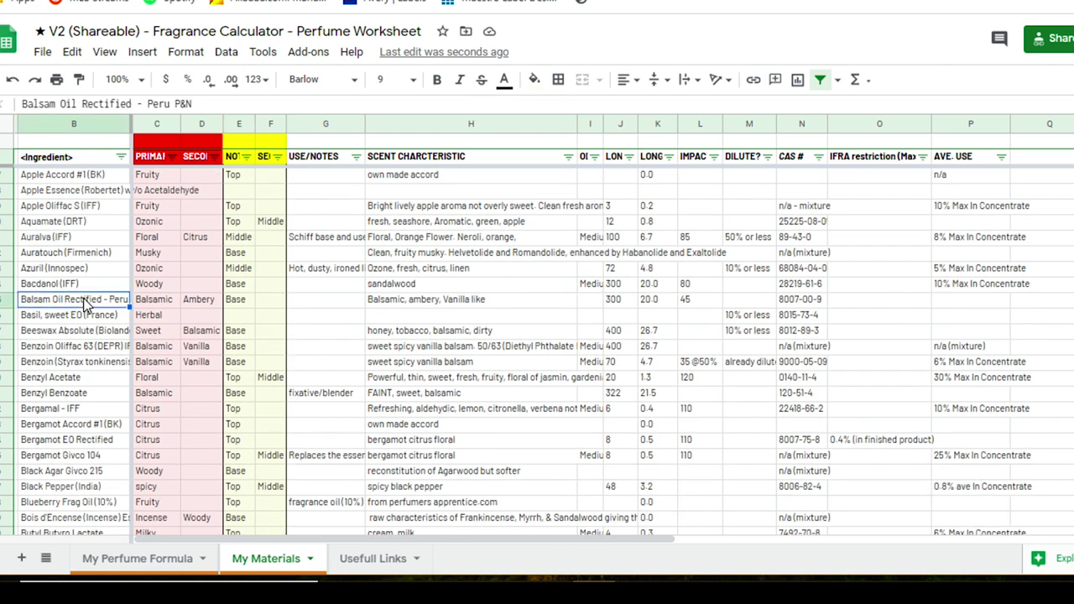
{"action": "left_click", "coordinate": [239, 304]}
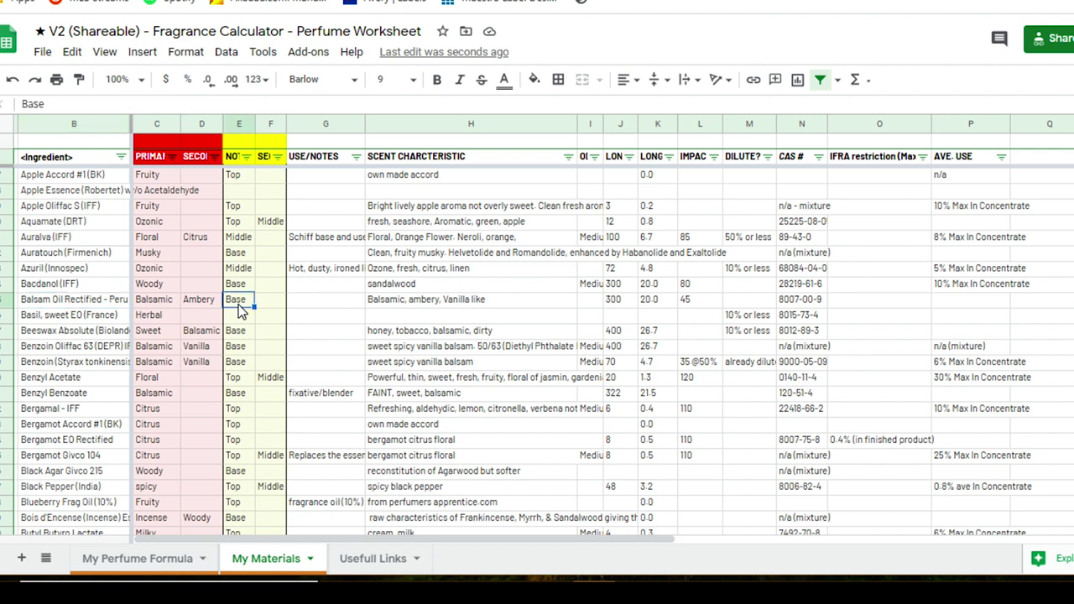
{"action": "left_click", "coordinate": [74, 380]}
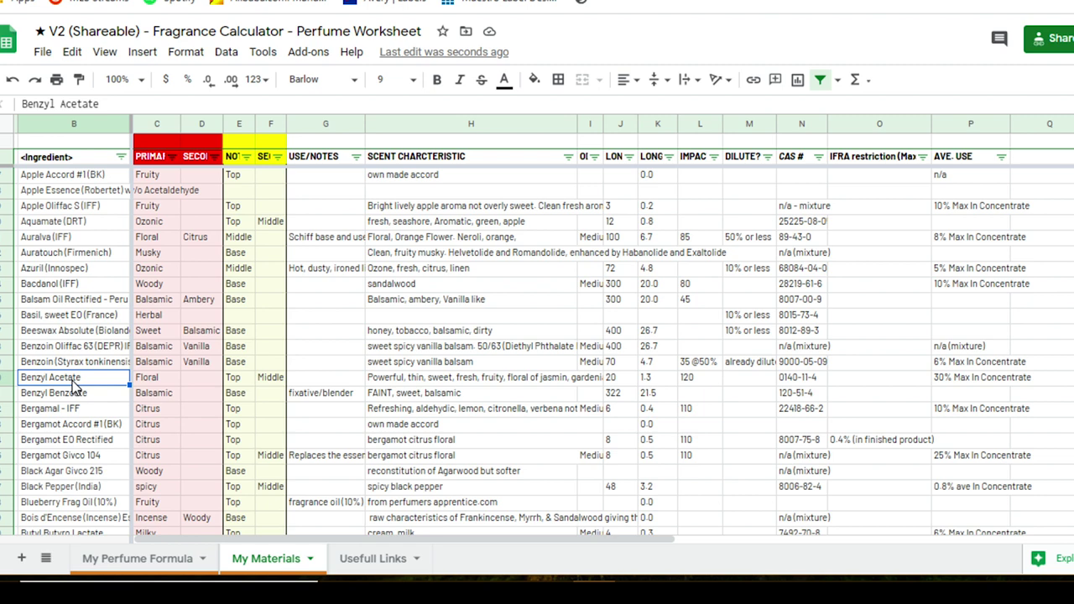
{"action": "left_click", "coordinate": [235, 380]}
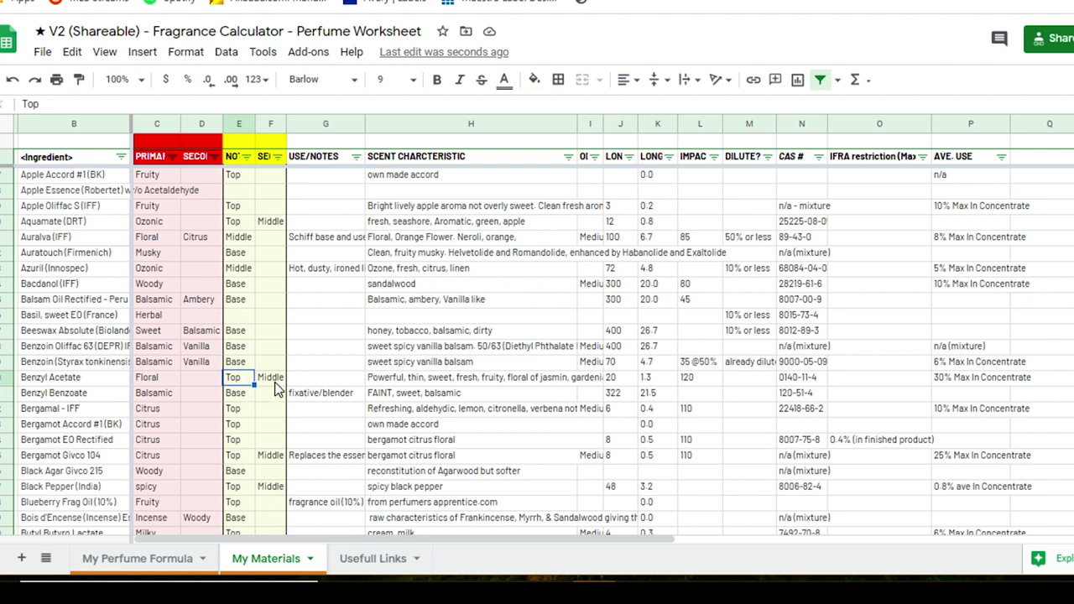
{"action": "left_click", "coordinate": [270, 379]}
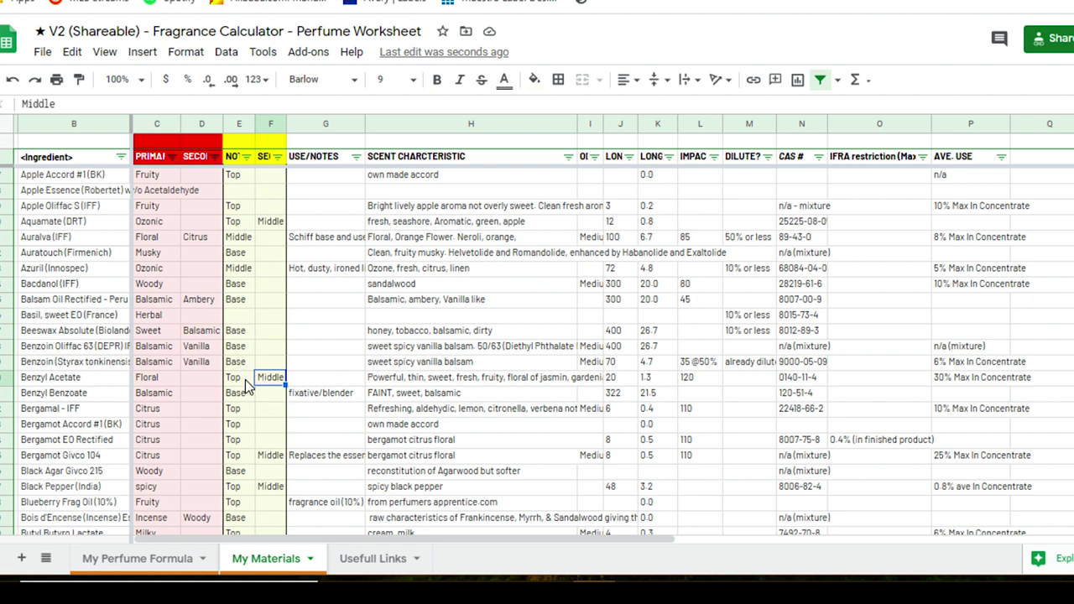
{"action": "scroll", "coordinate": [260, 383], "scroll_direction": "down", "scroll_amount": 5}
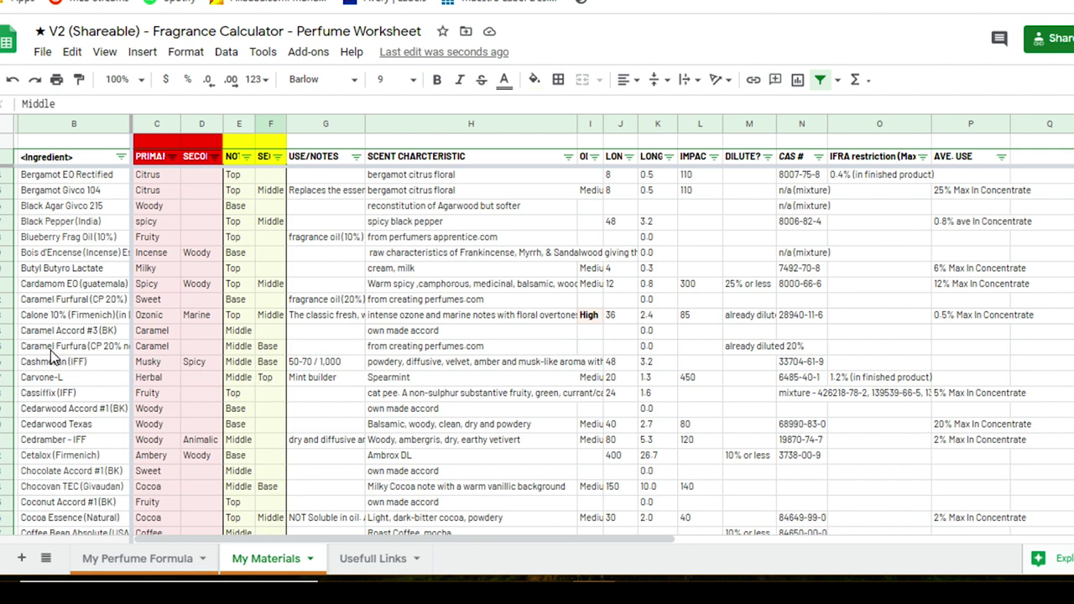
{"action": "left_click", "coordinate": [243, 352]}
{"action": "left_click", "coordinate": [262, 348]}
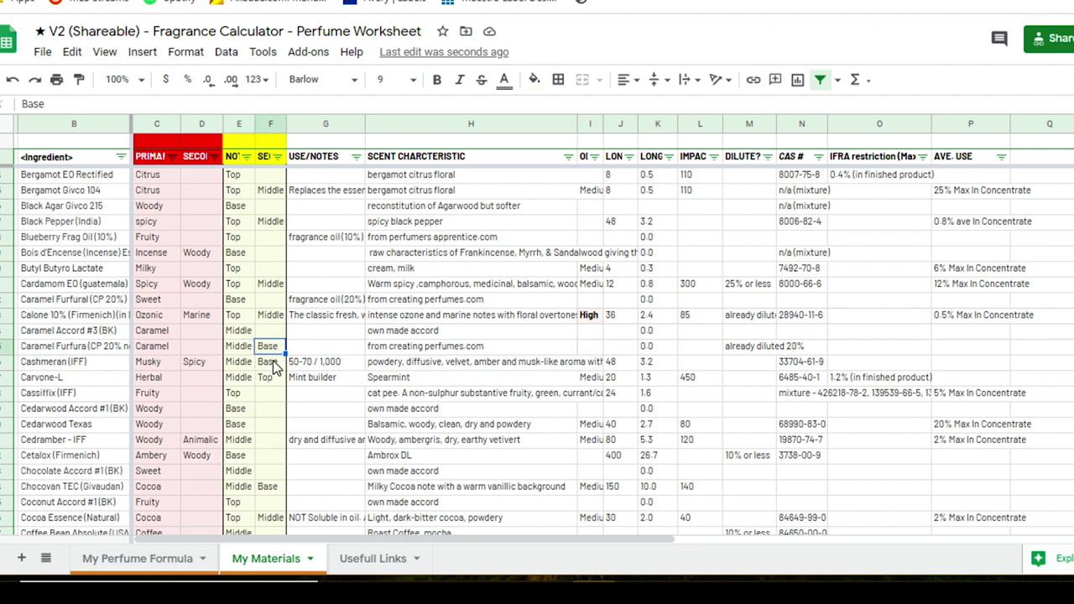
{"action": "left_click", "coordinate": [325, 160]}
{"action": "left_click", "coordinate": [319, 123]}
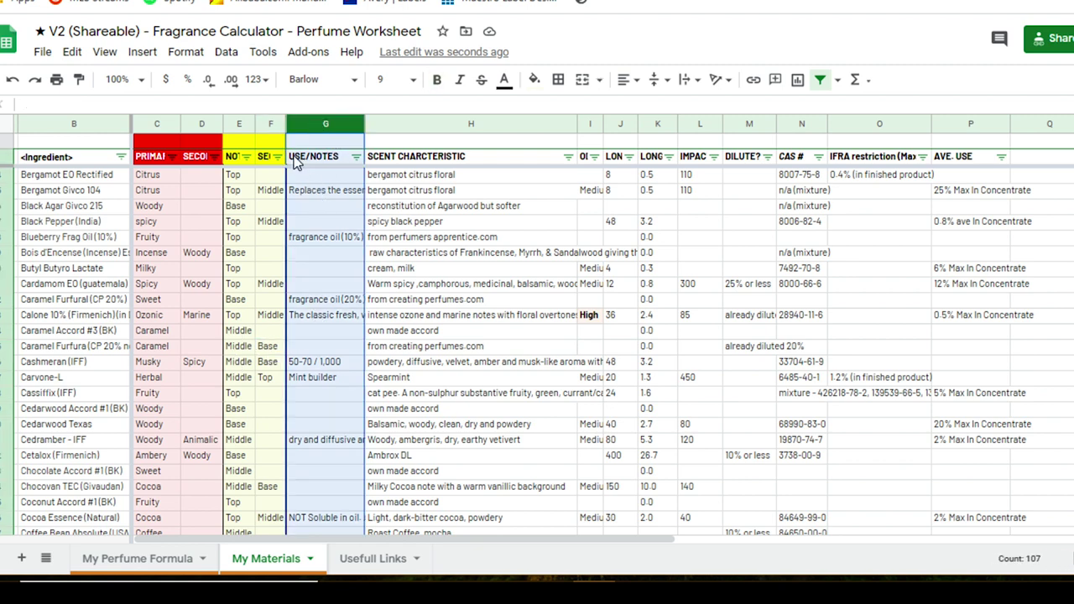
{"action": "left_click", "coordinate": [341, 268]}
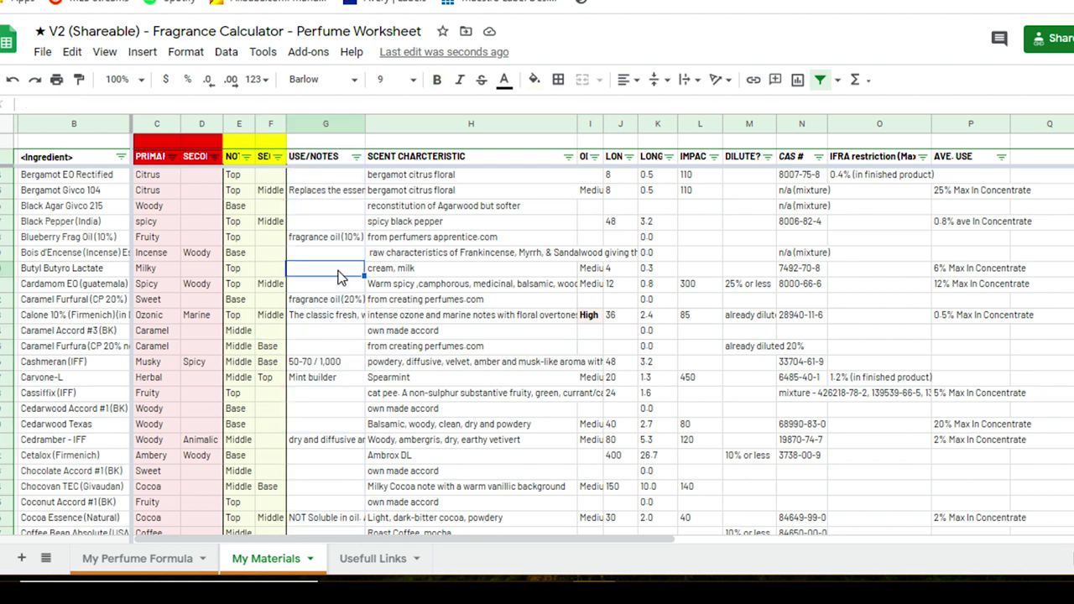
{"action": "type", "text": "dgadfa"}
{"action": "key", "text": "BackSpace"}
{"action": "key", "text": "BackSpace"}
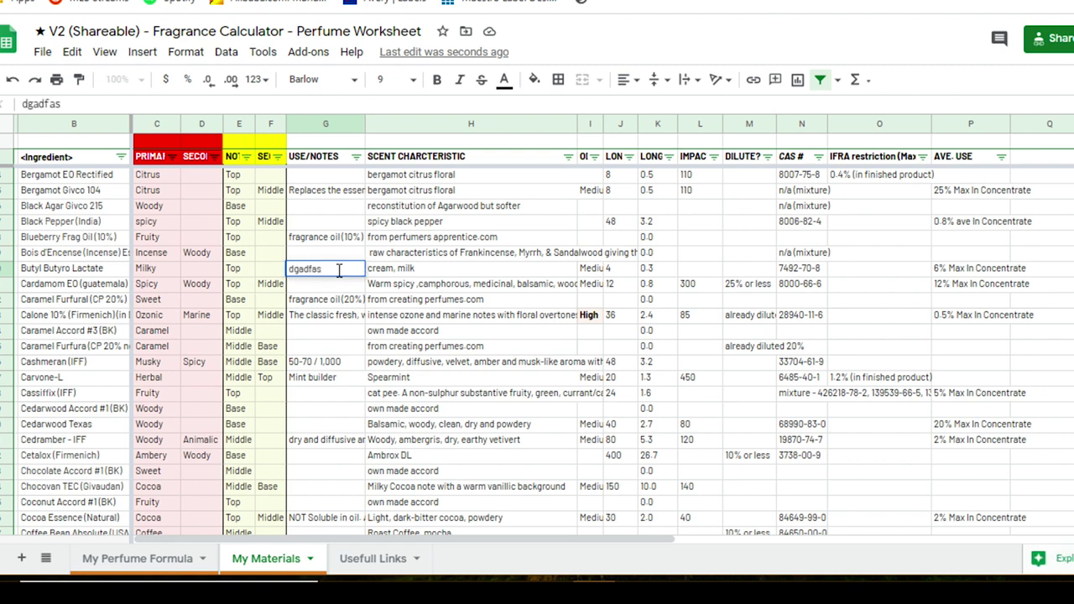
{"action": "key", "text": "BackSpace"}
{"action": "key", "text": "BackSpace"}
{"action": "key", "text": "BackSpace"}
{"action": "key", "text": "BackSpace"}
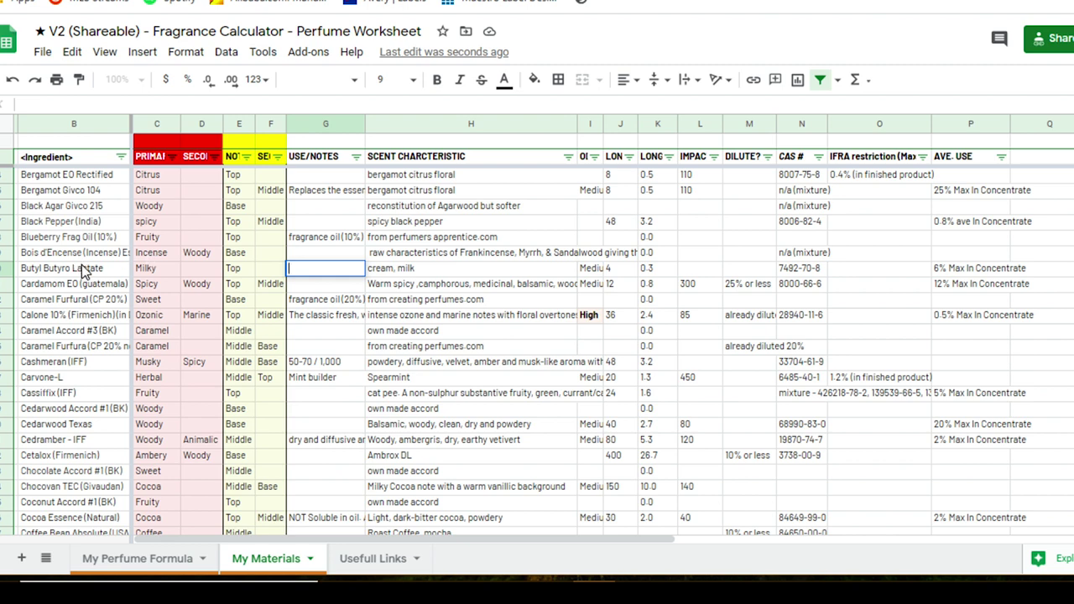
{"action": "left_click", "coordinate": [349, 331]}
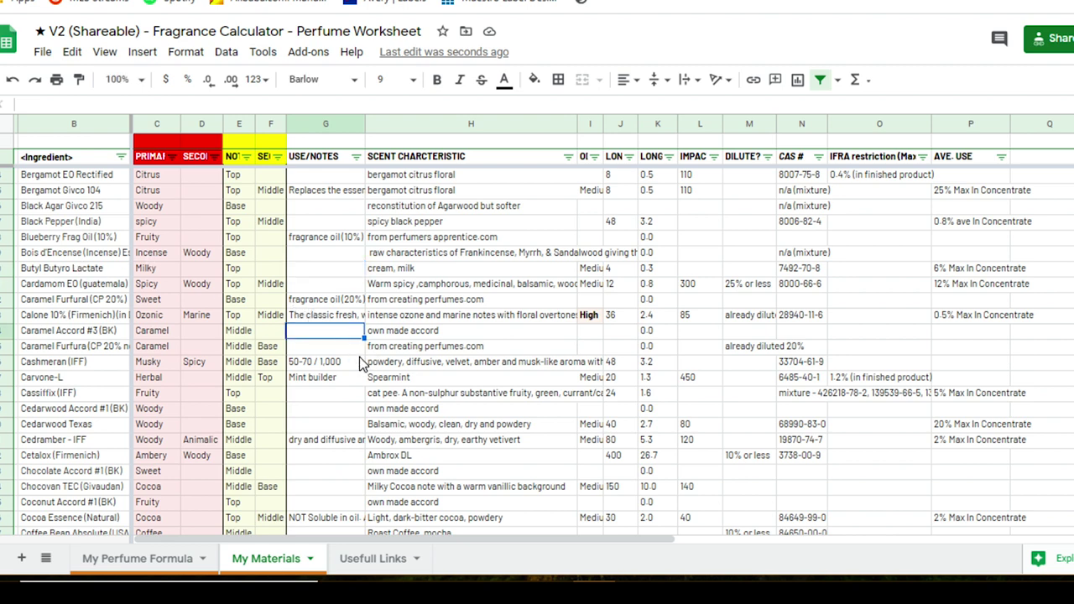
{"action": "left_click", "coordinate": [356, 363]}
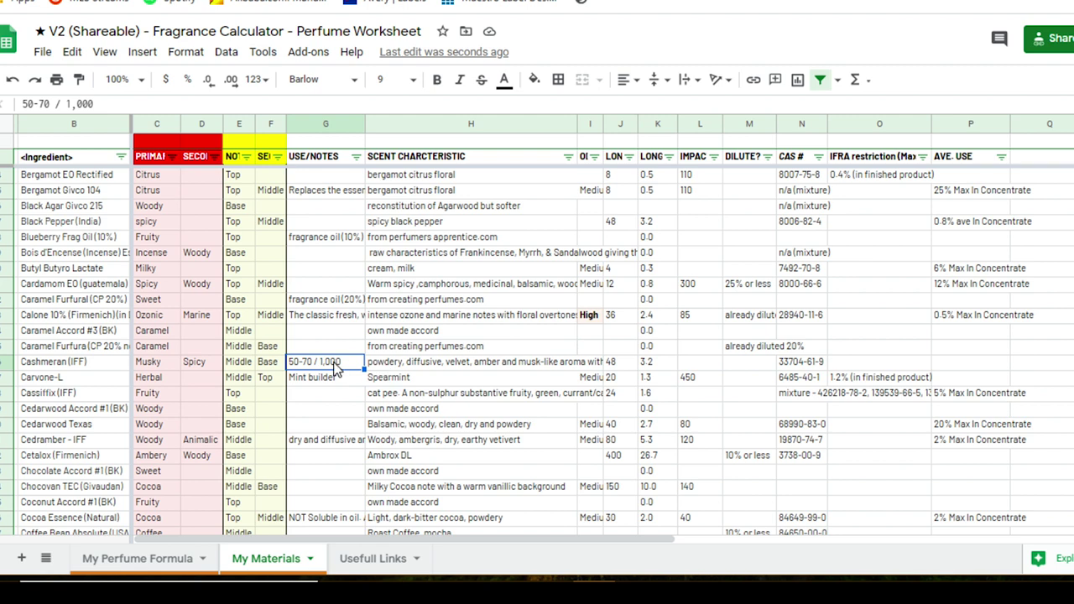
{"action": "left_click", "coordinate": [30, 364]}
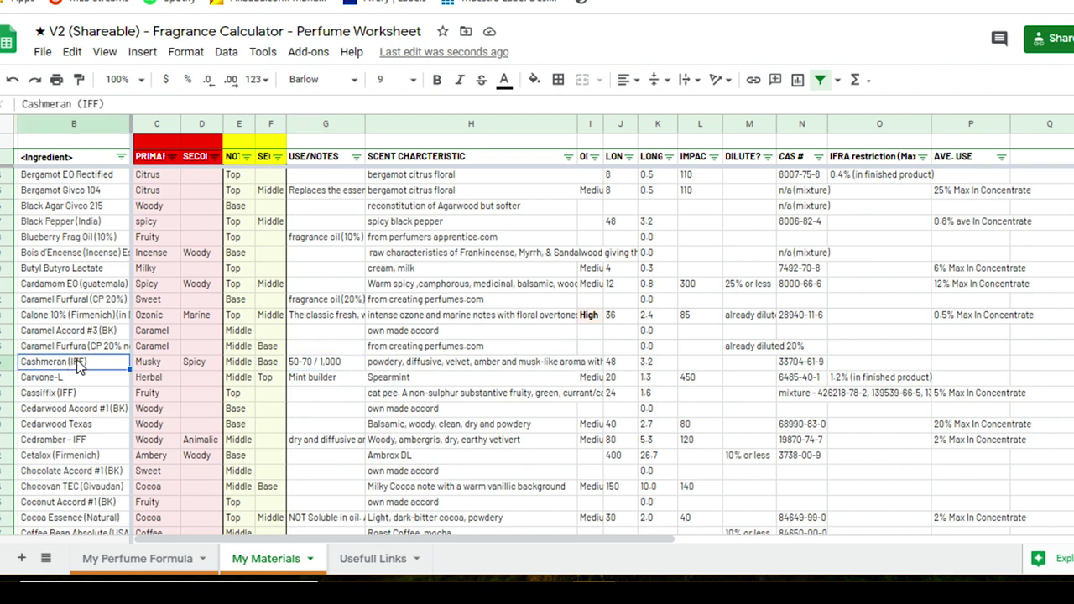
{"action": "left_click", "coordinate": [320, 366]}
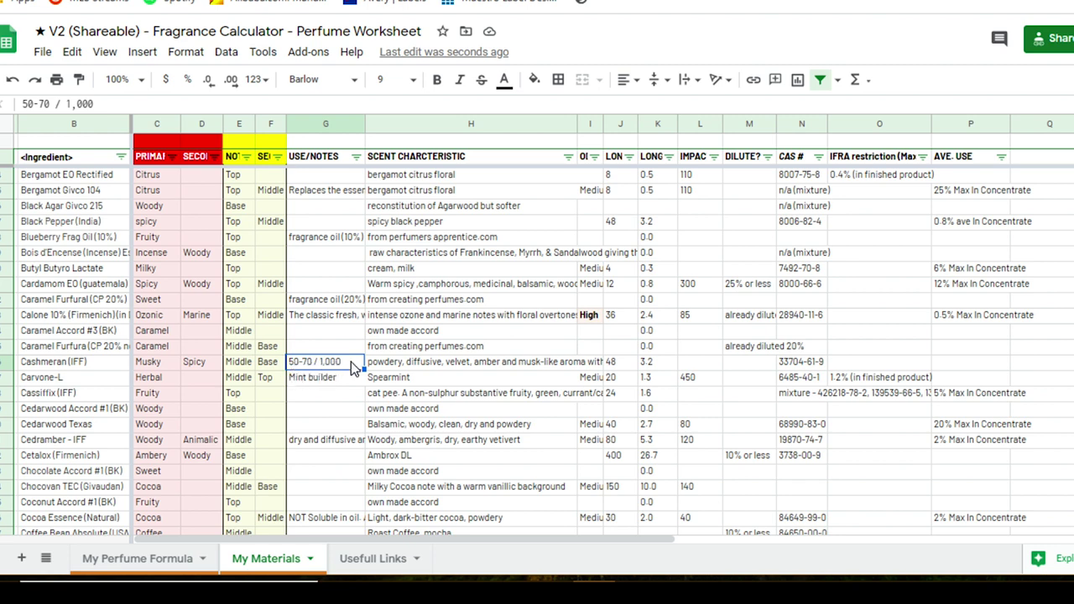
{"action": "scroll", "coordinate": [339, 369], "scroll_direction": "down", "scroll_amount": 5}
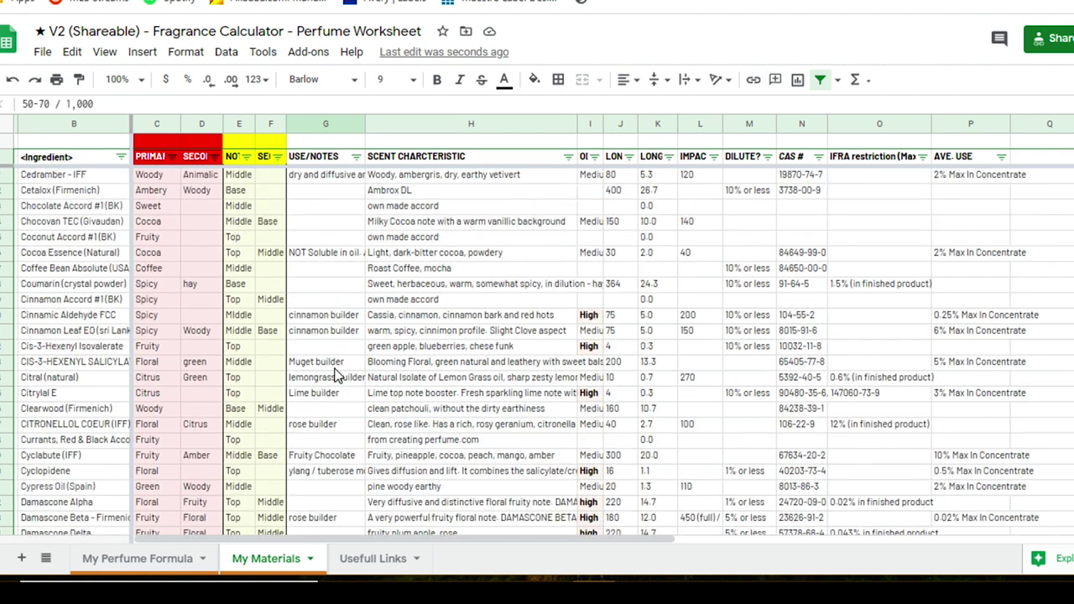
{"action": "left_click", "coordinate": [109, 317]}
{"action": "left_click_drag", "start_coordinate": [93, 307], "coordinate": [93, 292]}
{"action": "left_click", "coordinate": [117, 333]}
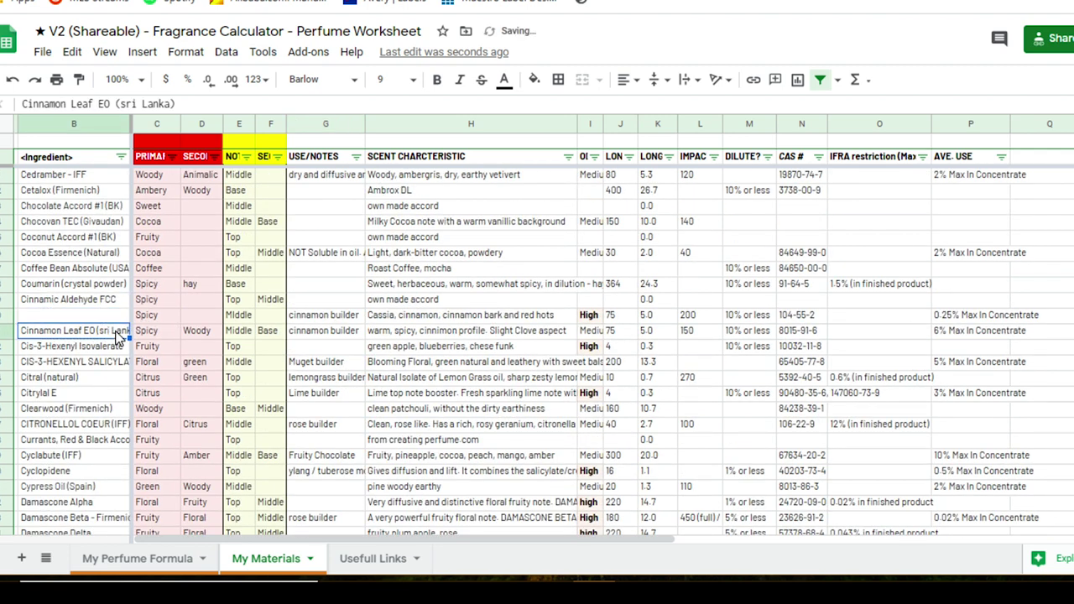
{"action": "left_click", "coordinate": [13, 79]}
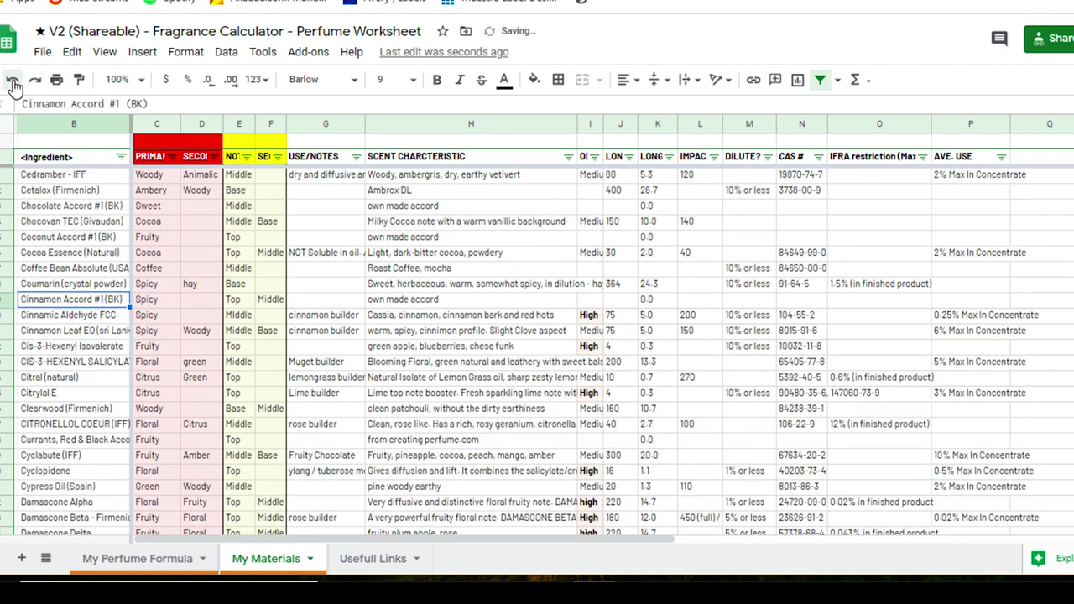
{"action": "left_click", "coordinate": [121, 317]}
{"action": "left_click", "coordinate": [118, 330]}
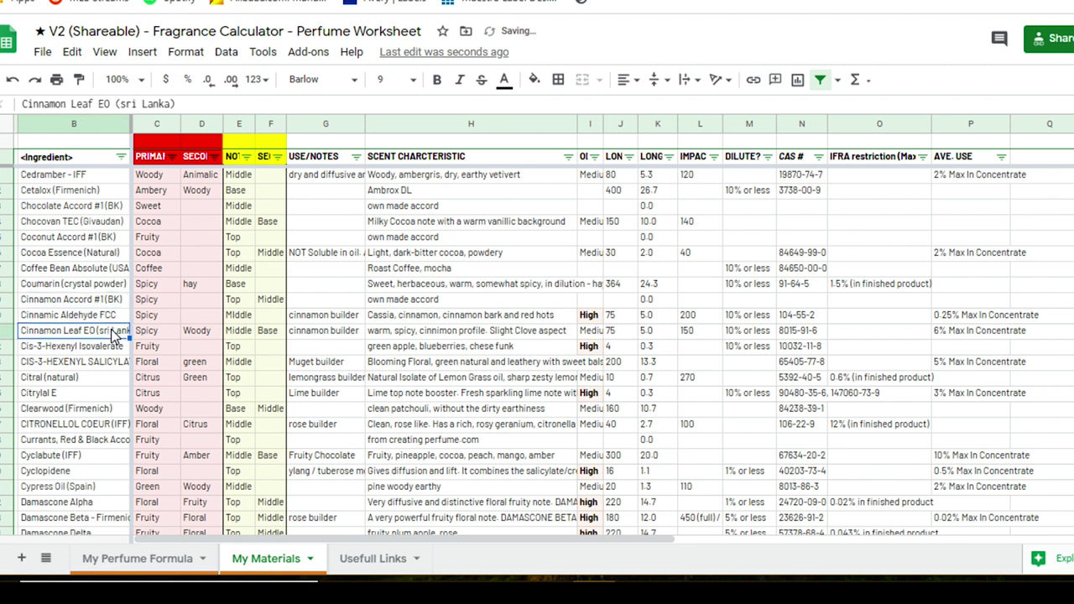
{"action": "left_click", "coordinate": [336, 317]}
{"action": "left_click", "coordinate": [342, 334]}
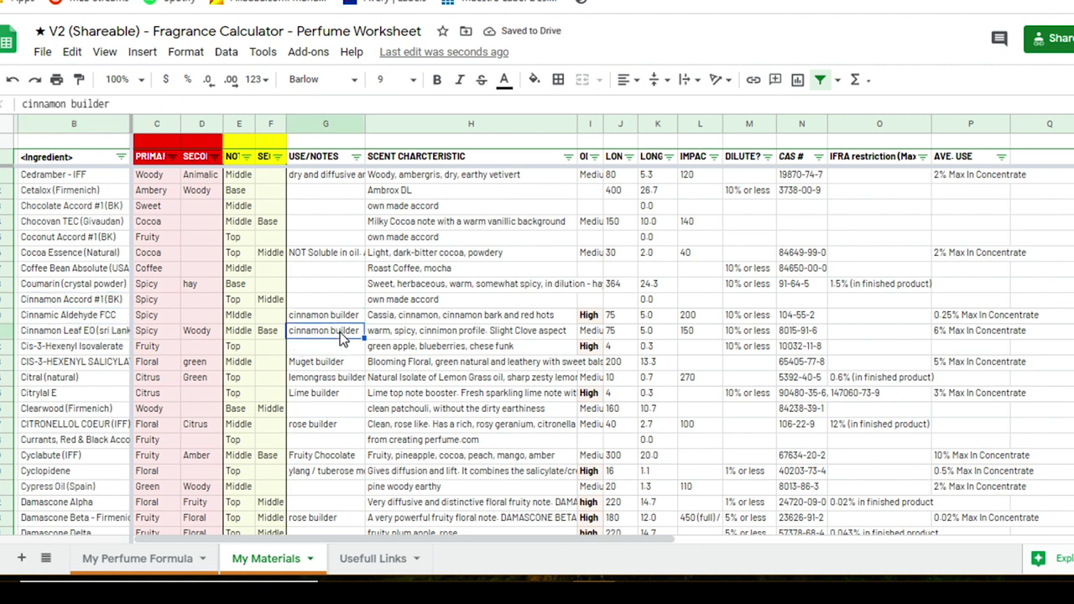
{"action": "scroll", "coordinate": [340, 415], "scroll_direction": "down", "scroll_amount": 2}
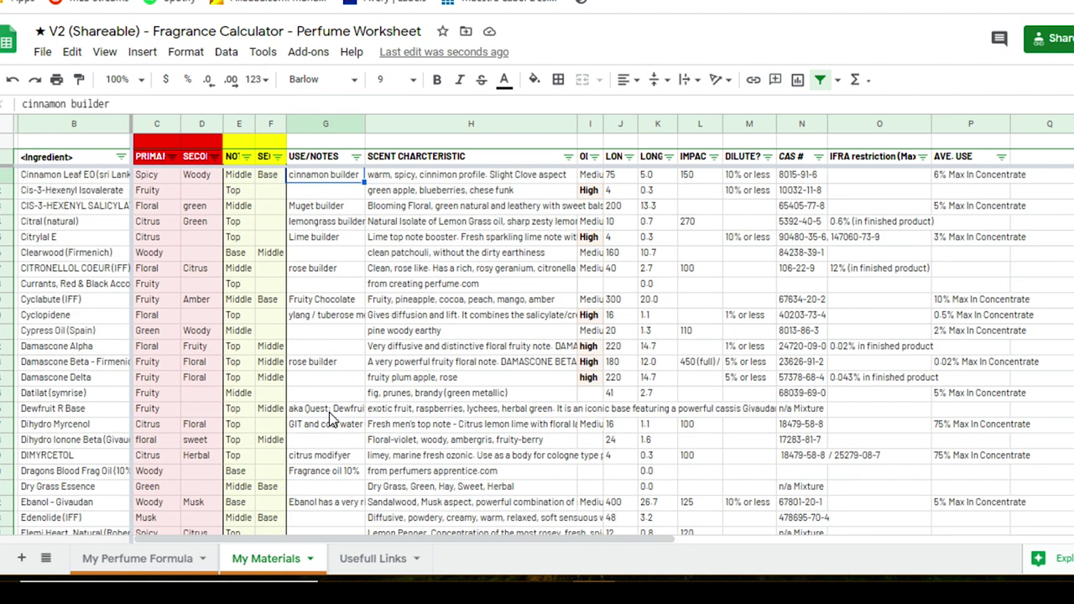
{"action": "left_click", "coordinate": [101, 363]}
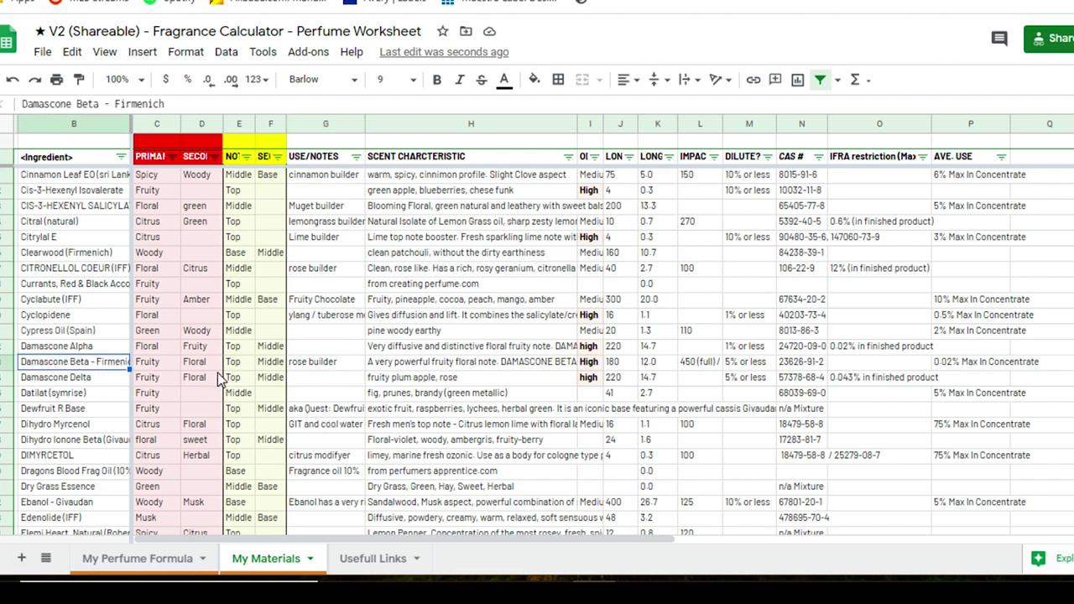
{"action": "left_click", "coordinate": [340, 366]}
{"action": "scroll", "coordinate": [353, 369], "scroll_direction": "down", "scroll_amount": 2}
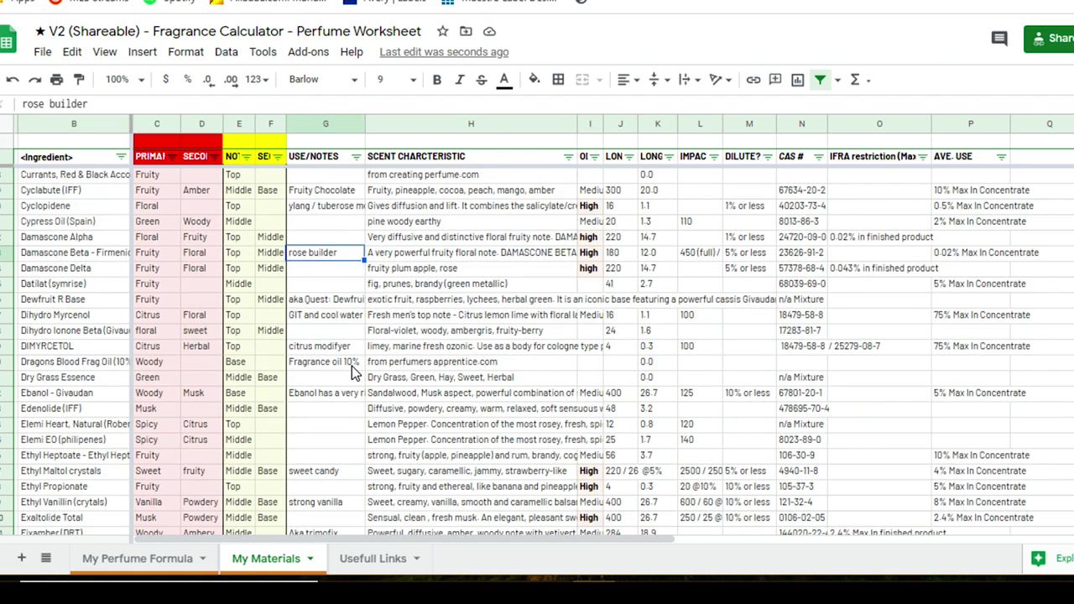
{"action": "scroll", "coordinate": [353, 369], "scroll_direction": "down", "scroll_amount": 3}
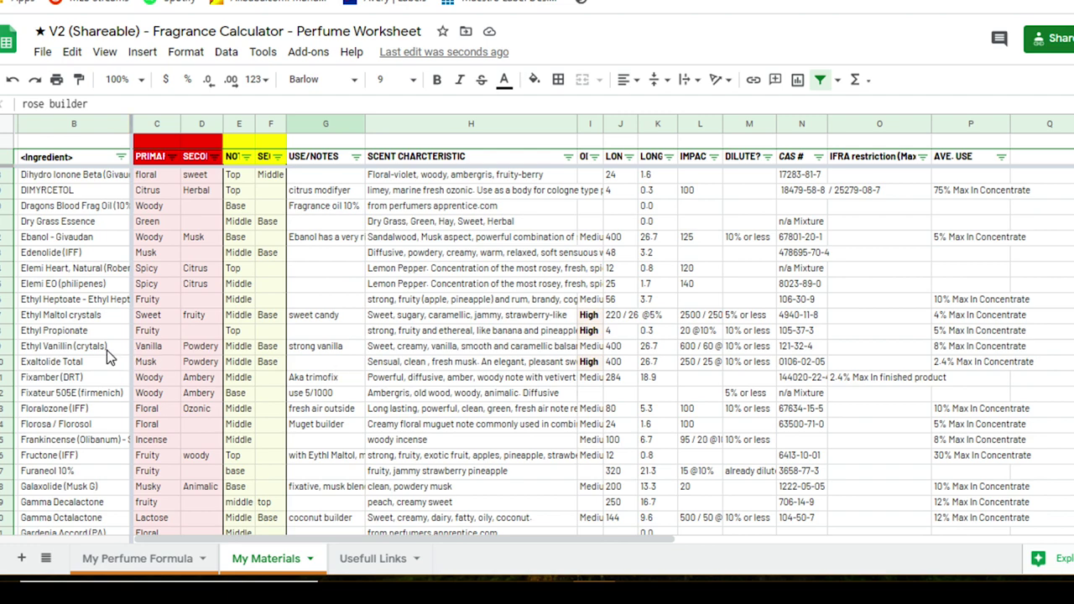
{"action": "left_click", "coordinate": [82, 352]}
{"action": "left_click", "coordinate": [351, 346]}
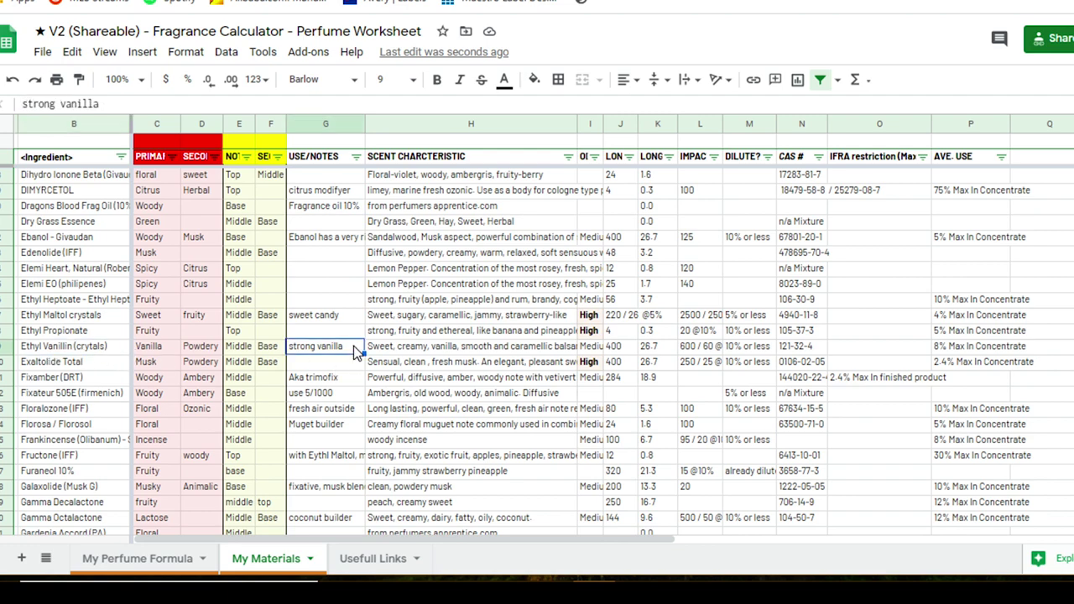
{"action": "scroll", "coordinate": [373, 353], "scroll_direction": "up", "scroll_amount": 10}
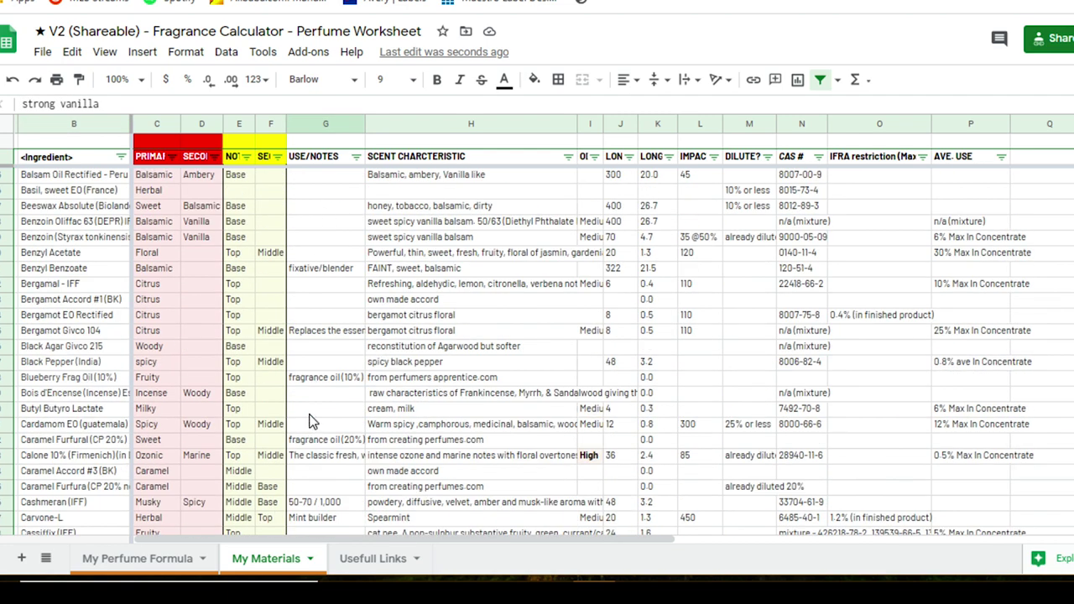
{"action": "left_click", "coordinate": [312, 240]}
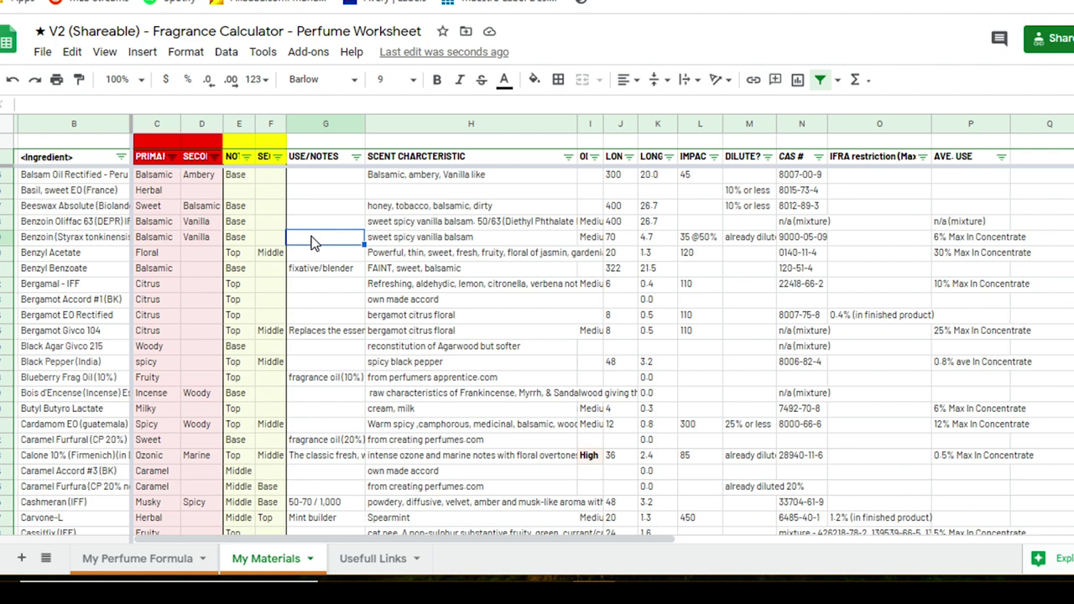
{"action": "left_click", "coordinate": [109, 237]}
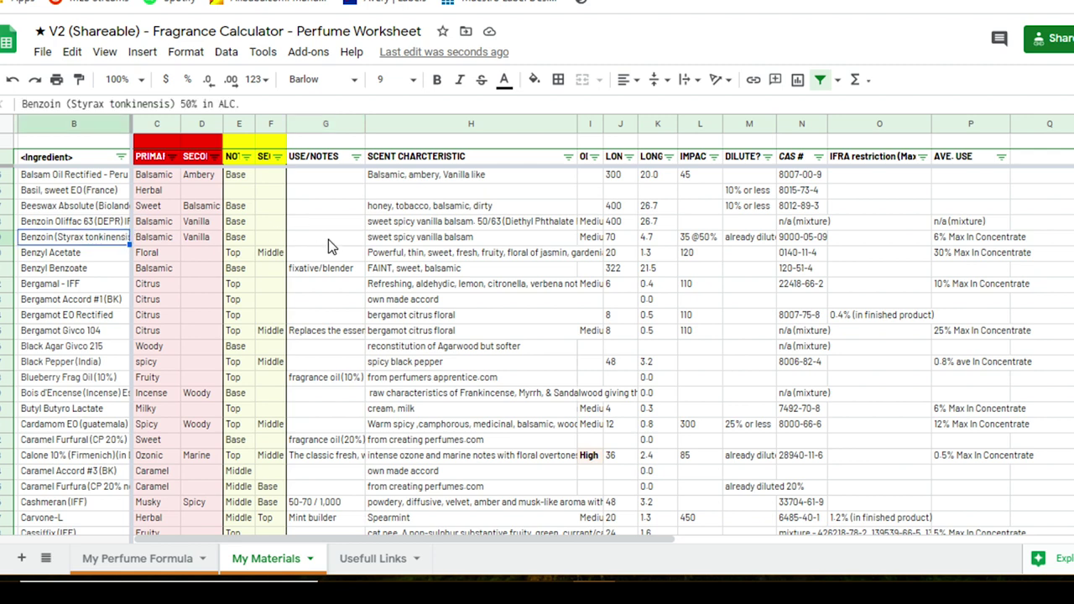
{"action": "left_click", "coordinate": [435, 123]}
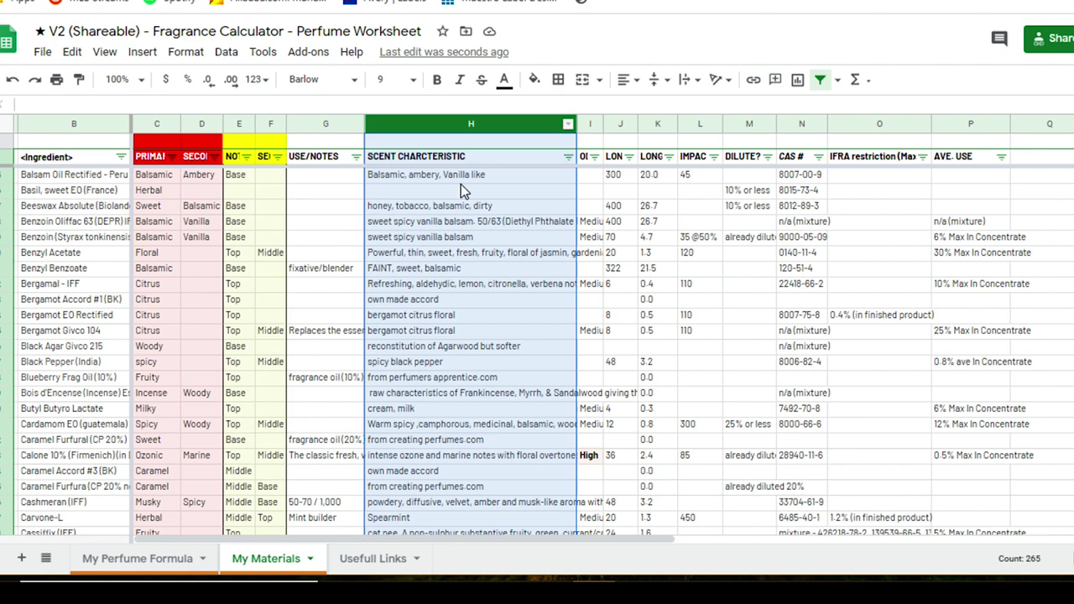
{"action": "left_click", "coordinate": [429, 251]}
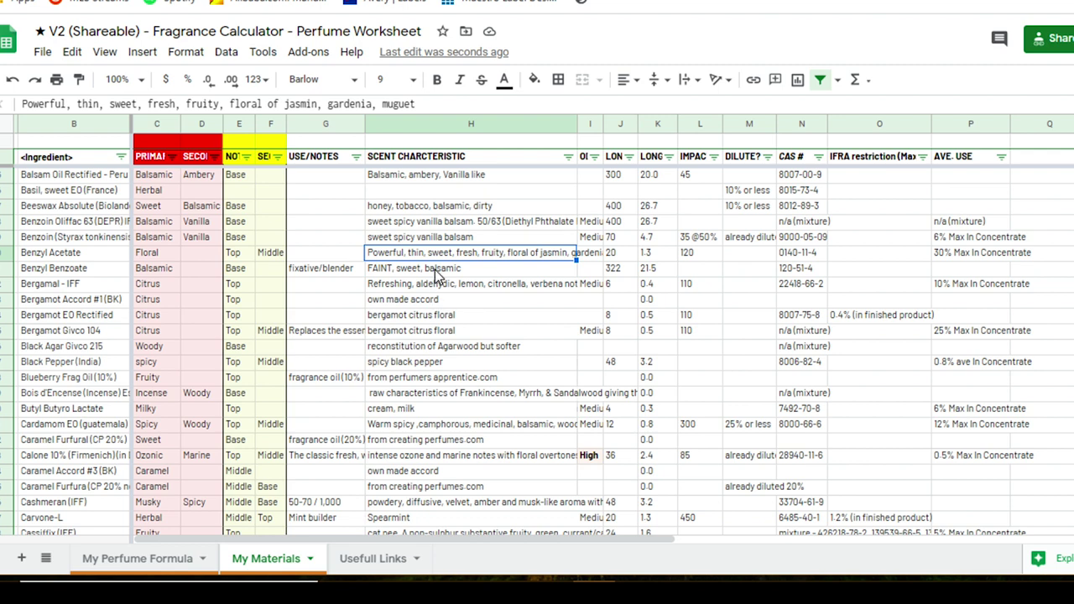
{"action": "left_click", "coordinate": [438, 236]}
{"action": "left_click", "coordinate": [447, 256]}
{"action": "left_click", "coordinate": [450, 238]}
{"action": "left_click", "coordinate": [448, 252]}
{"action": "left_click", "coordinate": [428, 234]}
{"action": "left_click", "coordinate": [96, 241]}
{"action": "left_click", "coordinate": [438, 250]}
{"action": "left_click", "coordinate": [441, 243]}
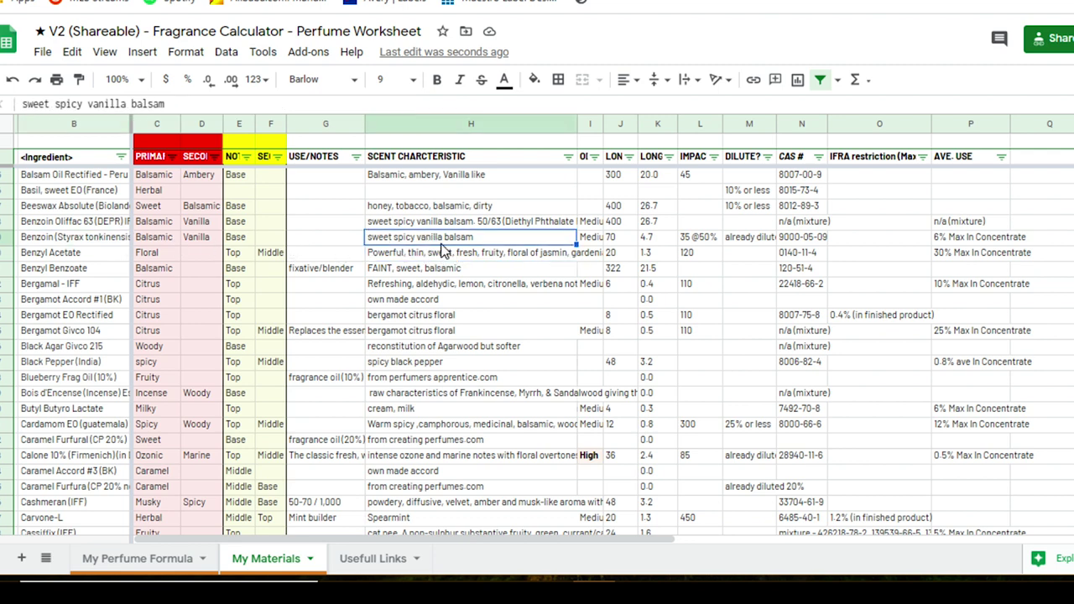
{"action": "scroll", "coordinate": [442, 251], "scroll_direction": "down", "scroll_amount": 8}
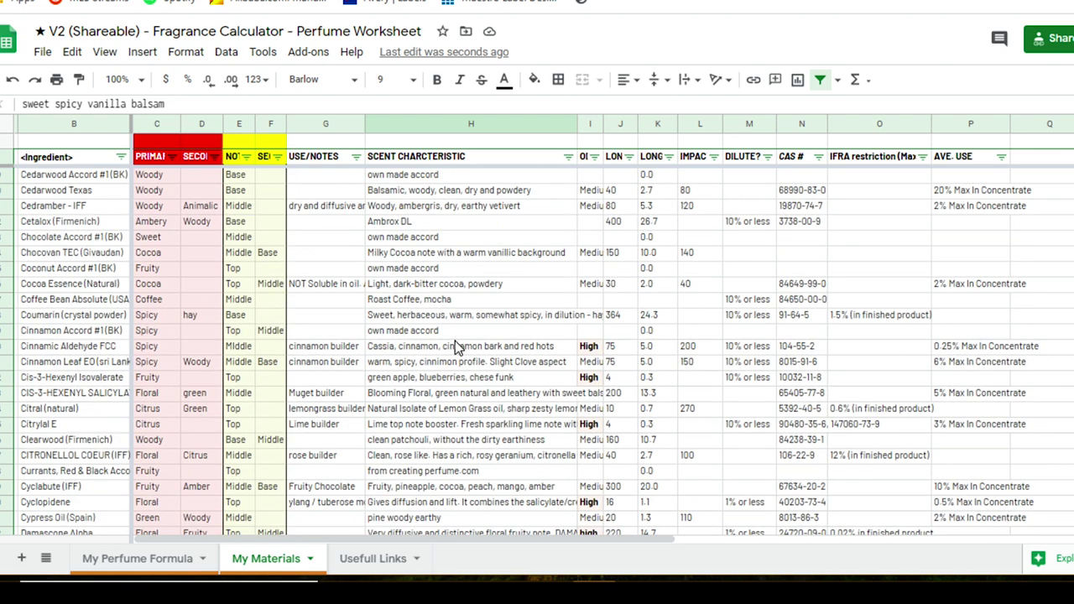
{"action": "scroll", "coordinate": [436, 338], "scroll_direction": "up", "scroll_amount": 2}
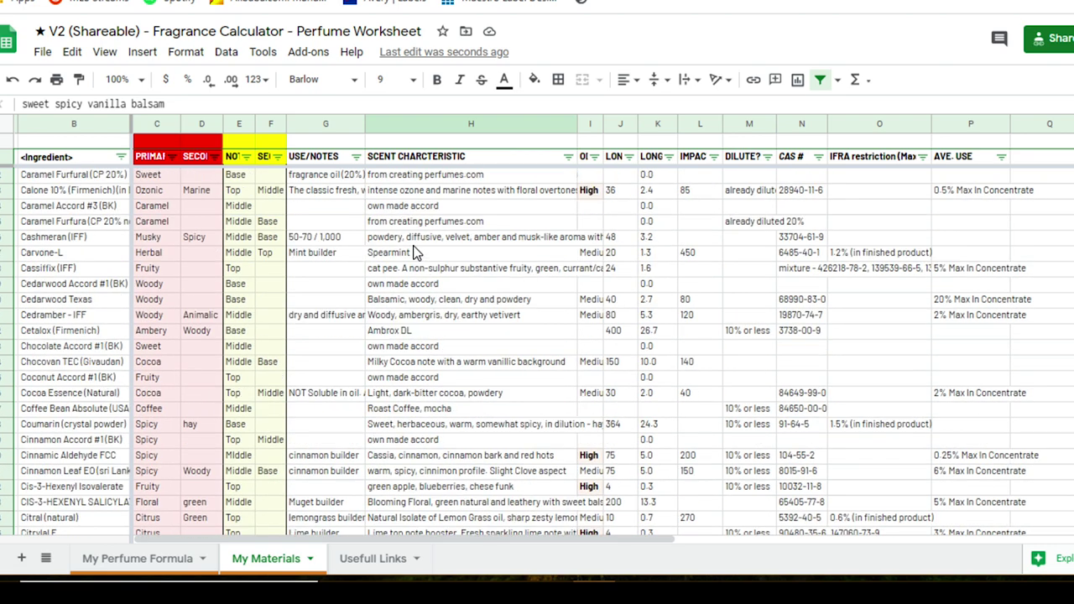
{"action": "left_click", "coordinate": [425, 286]}
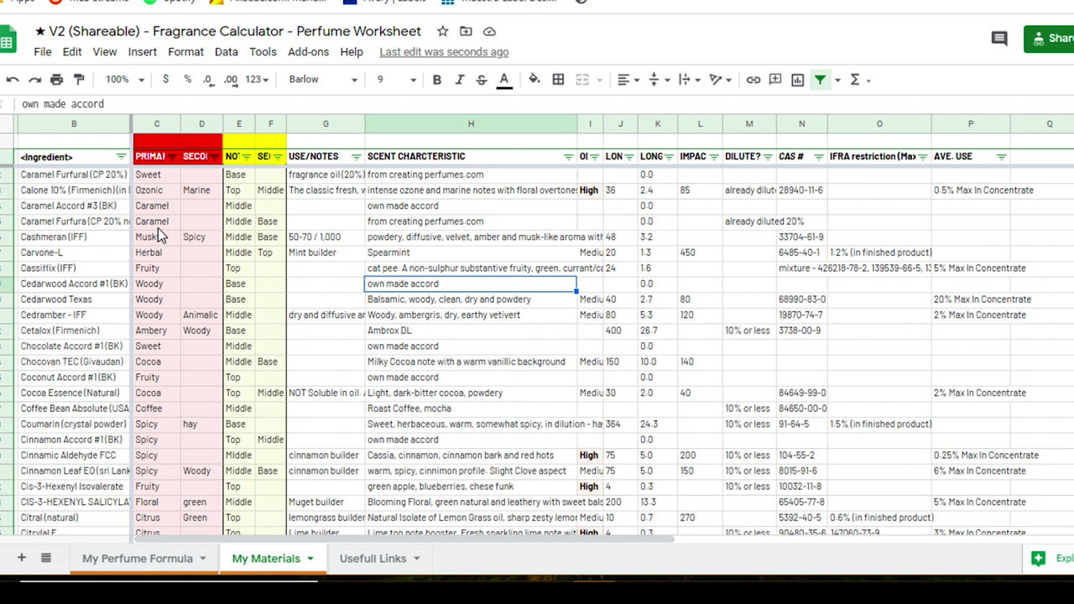
{"action": "left_click", "coordinate": [95, 236]}
{"action": "left_click", "coordinate": [437, 242]}
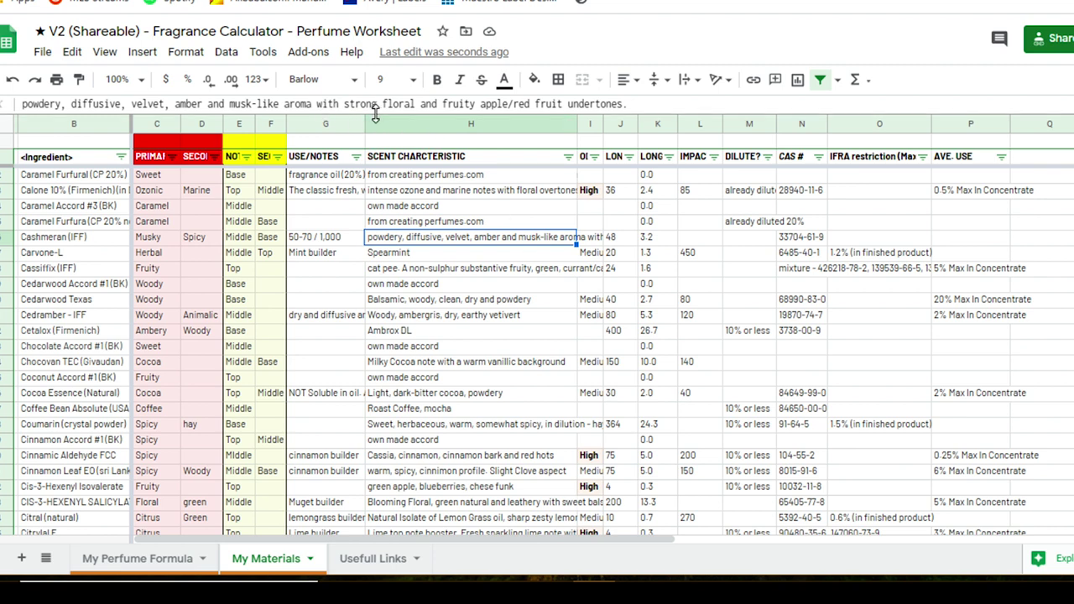
{"action": "left_click", "coordinate": [496, 306]}
{"action": "scroll", "coordinate": [482, 311], "scroll_direction": "down", "scroll_amount": 3}
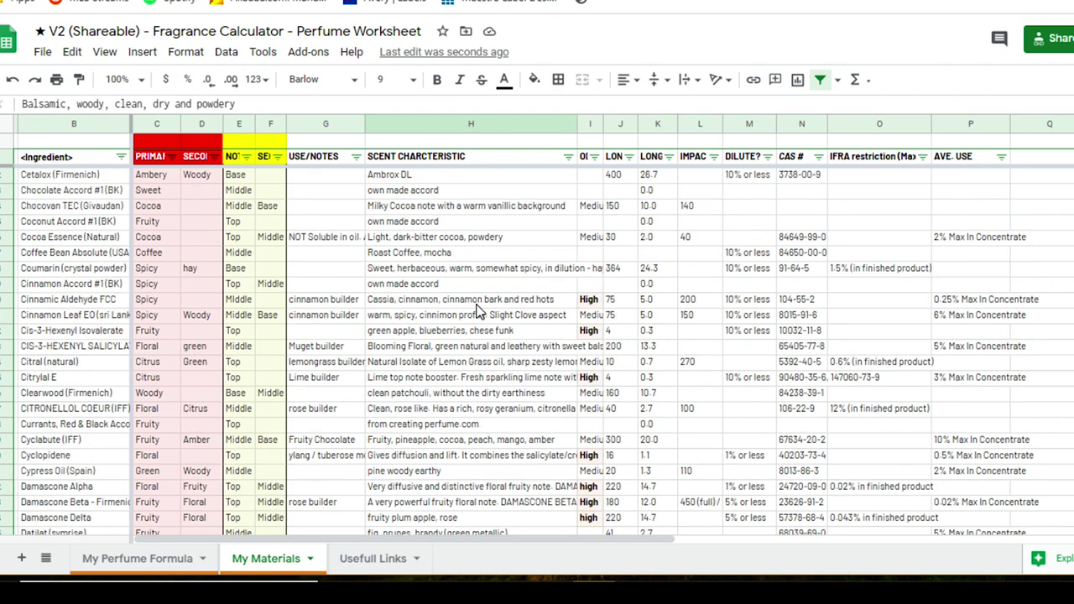
{"action": "scroll", "coordinate": [476, 310], "scroll_direction": "up", "scroll_amount": 10}
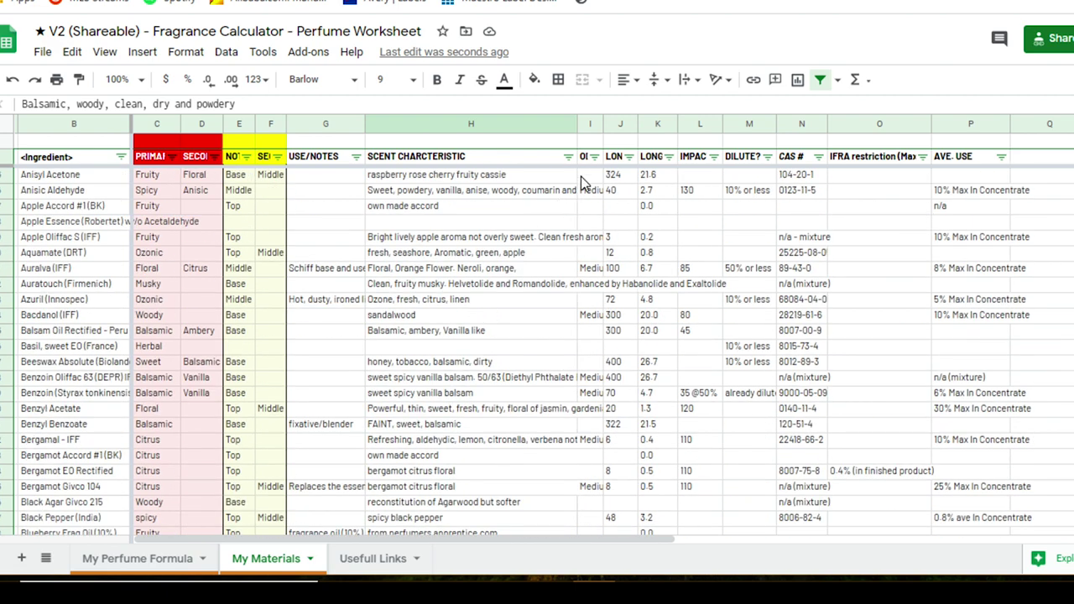
Make Calone's High rating in the ODOR STRENGTH column bold.
{"action": "left_click", "coordinate": [584, 160]}
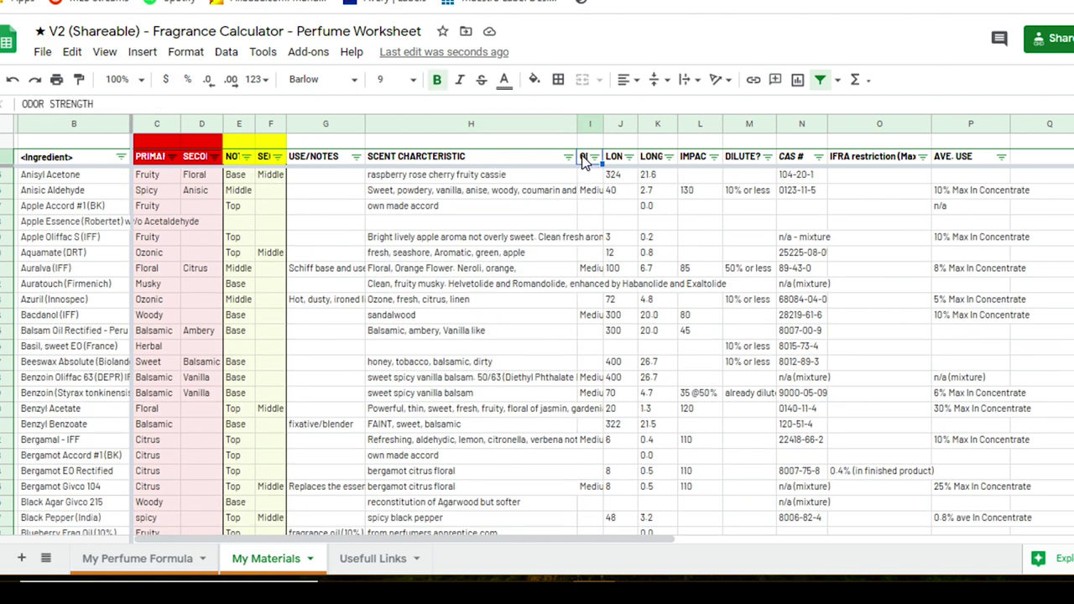
{"action": "left_click", "coordinate": [590, 125]}
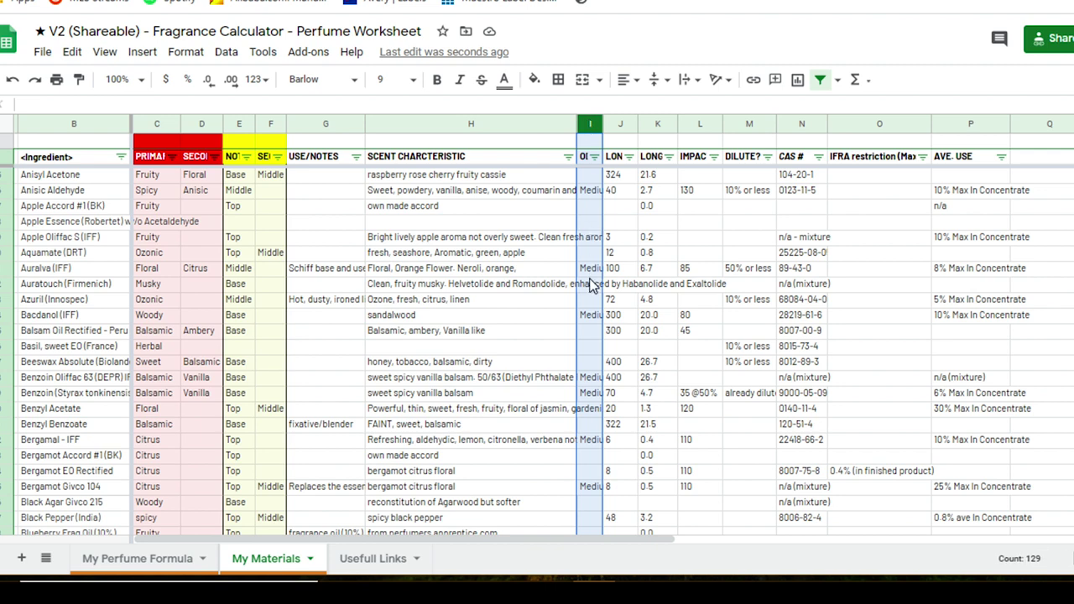
{"action": "scroll", "coordinate": [590, 285], "scroll_direction": "down", "scroll_amount": 3}
{"action": "scroll", "coordinate": [591, 346], "scroll_direction": "down", "scroll_amount": 2}
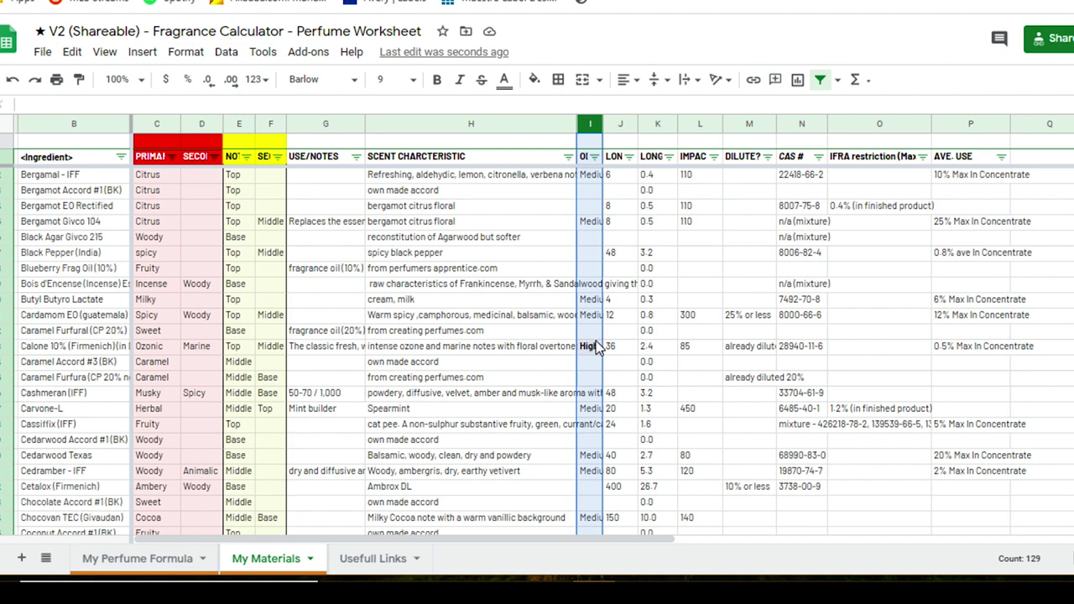
{"action": "left_click", "coordinate": [595, 345]}
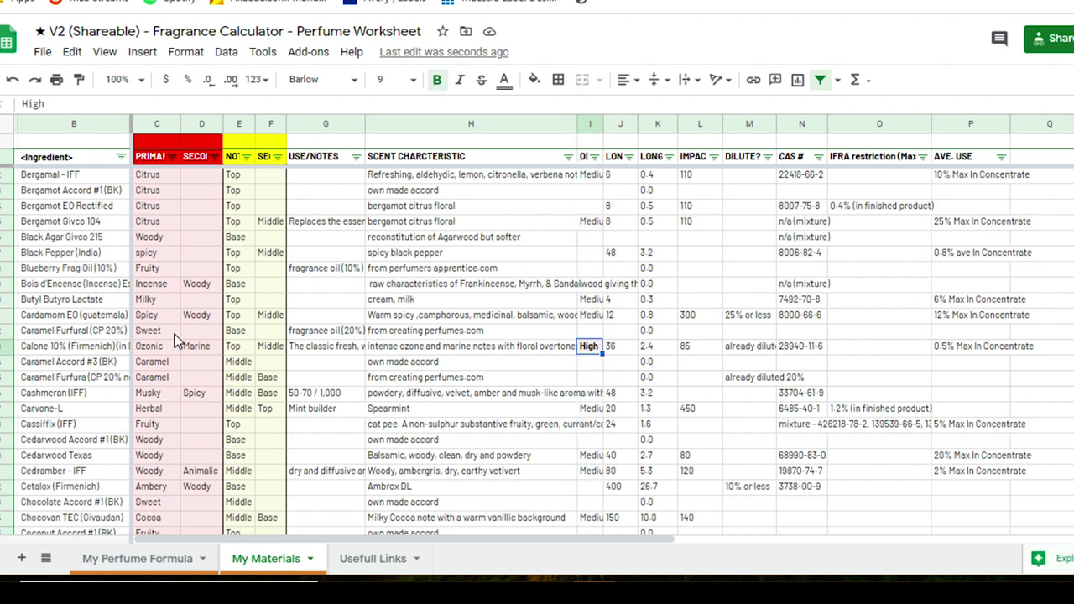
{"action": "left_click", "coordinate": [94, 353]}
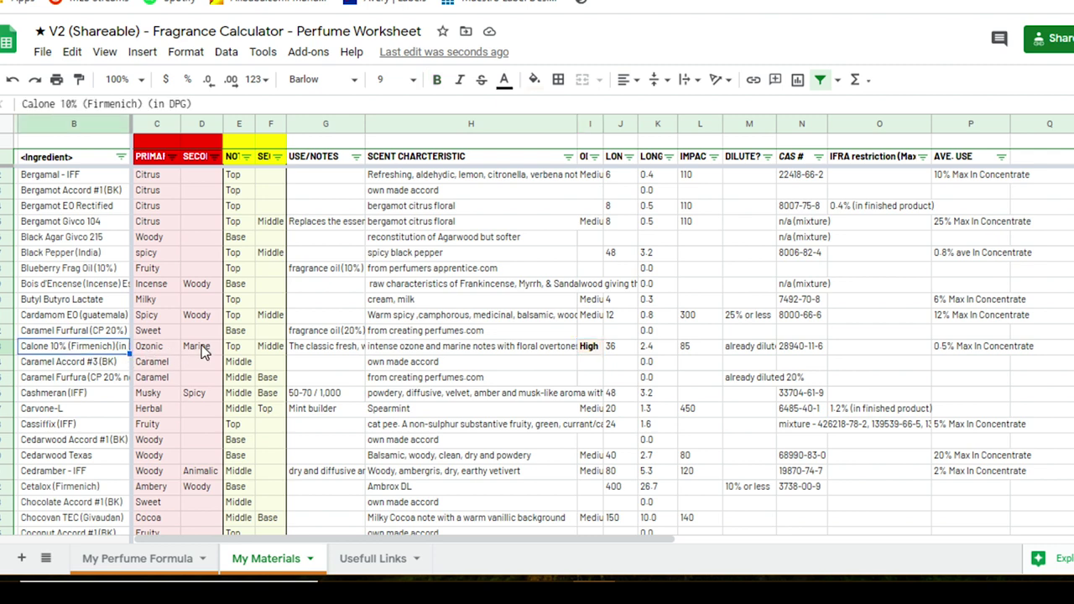
{"action": "left_click", "coordinate": [588, 351]}
{"action": "key", "text": "ctrl+b"}
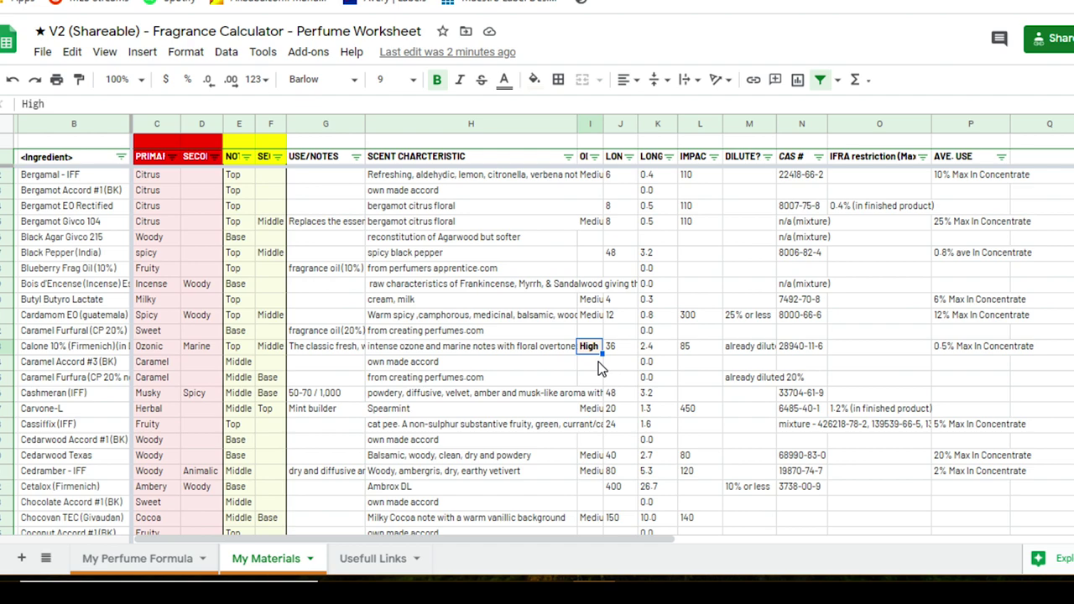
Compare the High odor strength ratings of Aldehyde C-12 lauric and Aldehyde C-12 MNA.
{"action": "scroll", "coordinate": [598, 362], "scroll_direction": "up", "scroll_amount": 10}
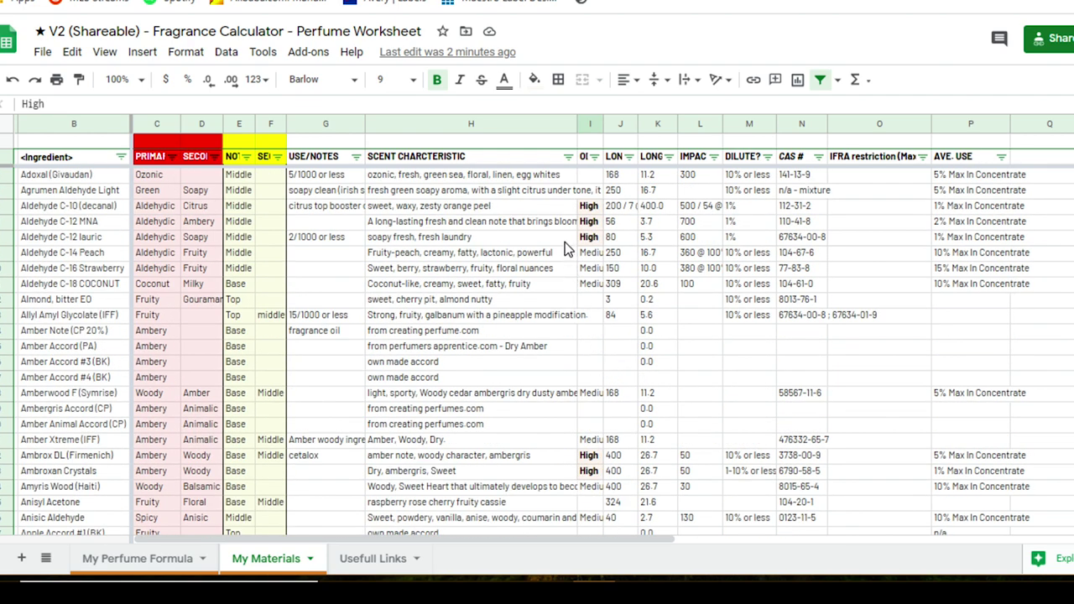
{"action": "left_click", "coordinate": [72, 237]}
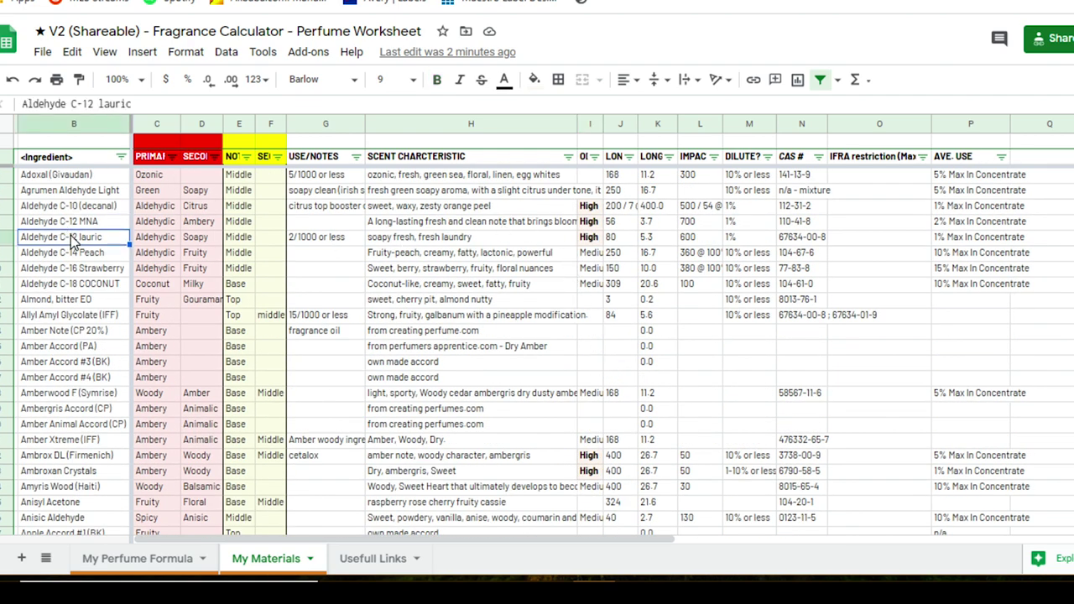
{"action": "left_click", "coordinate": [589, 238]}
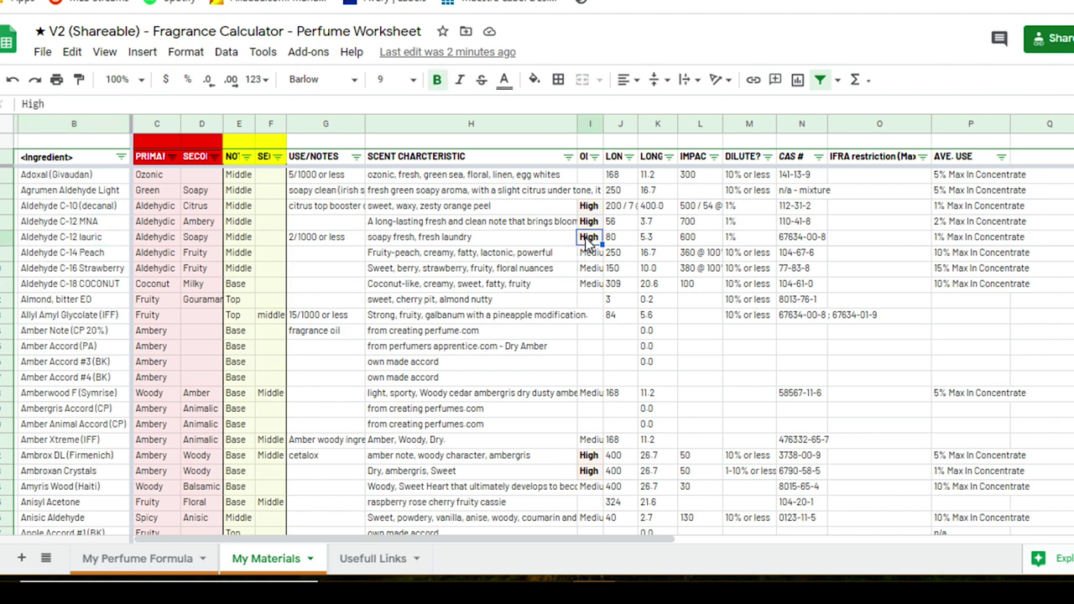
{"action": "left_click", "coordinate": [590, 223]}
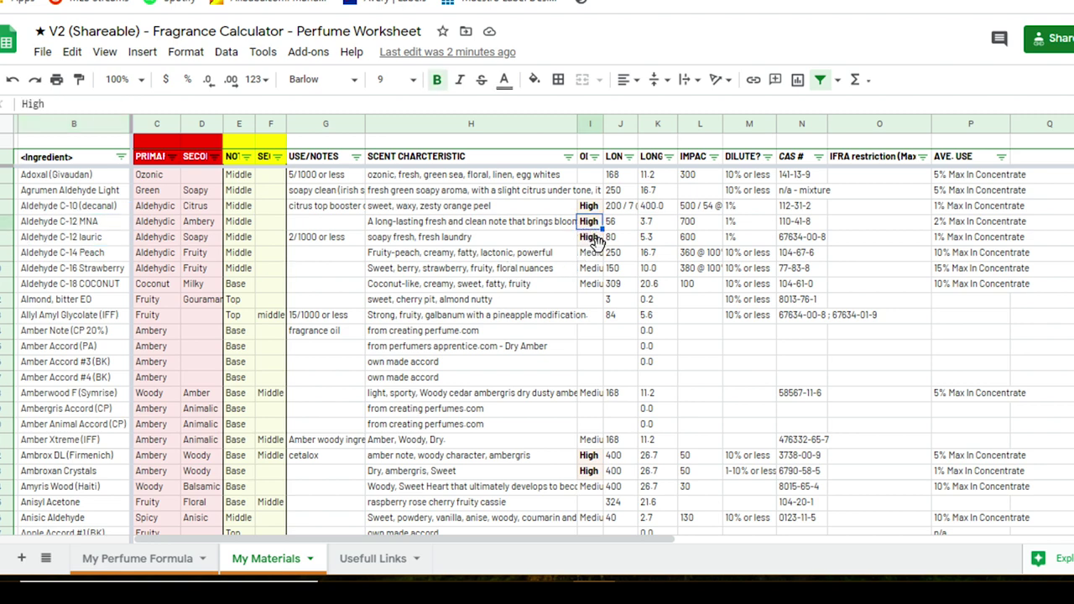
{"action": "left_click", "coordinate": [594, 239]}
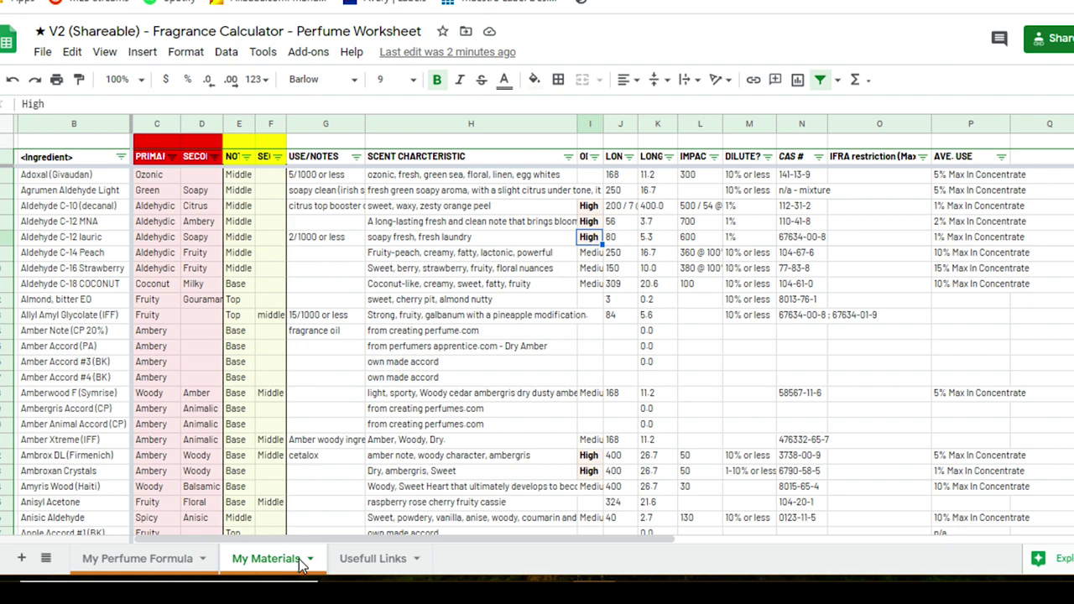
{"action": "scroll", "coordinate": [343, 268], "scroll_direction": "down", "scroll_amount": 7}
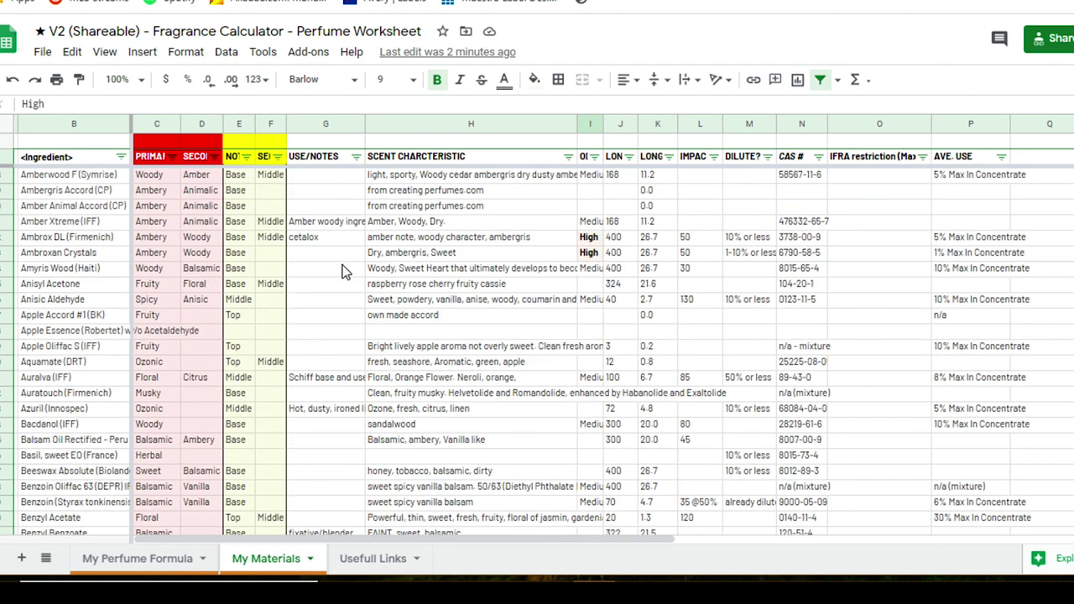
{"action": "scroll", "coordinate": [345, 271], "scroll_direction": "up", "scroll_amount": 6}
{"action": "scroll", "coordinate": [346, 274], "scroll_direction": "up", "scroll_amount": 3}
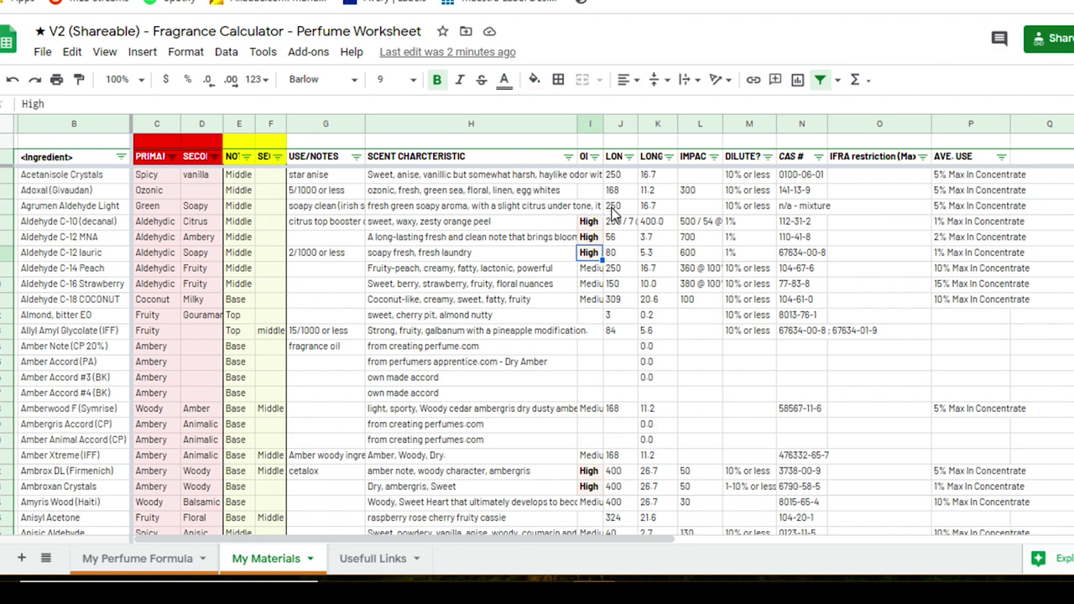
{"action": "left_click_drag", "start_coordinate": [606, 123], "coordinate": [647, 123]}
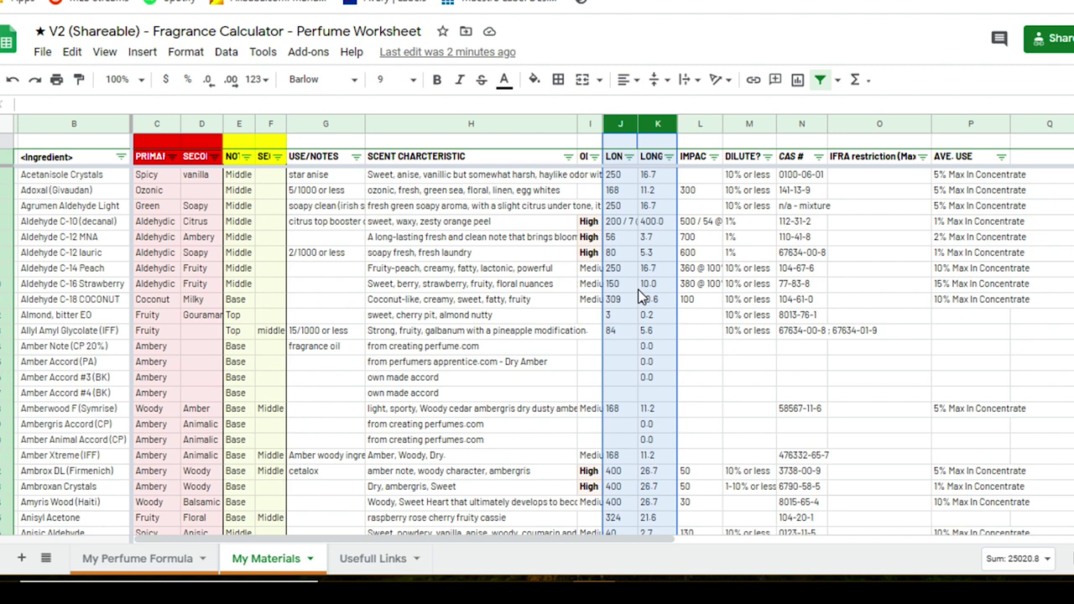
{"action": "left_click", "coordinate": [619, 158]}
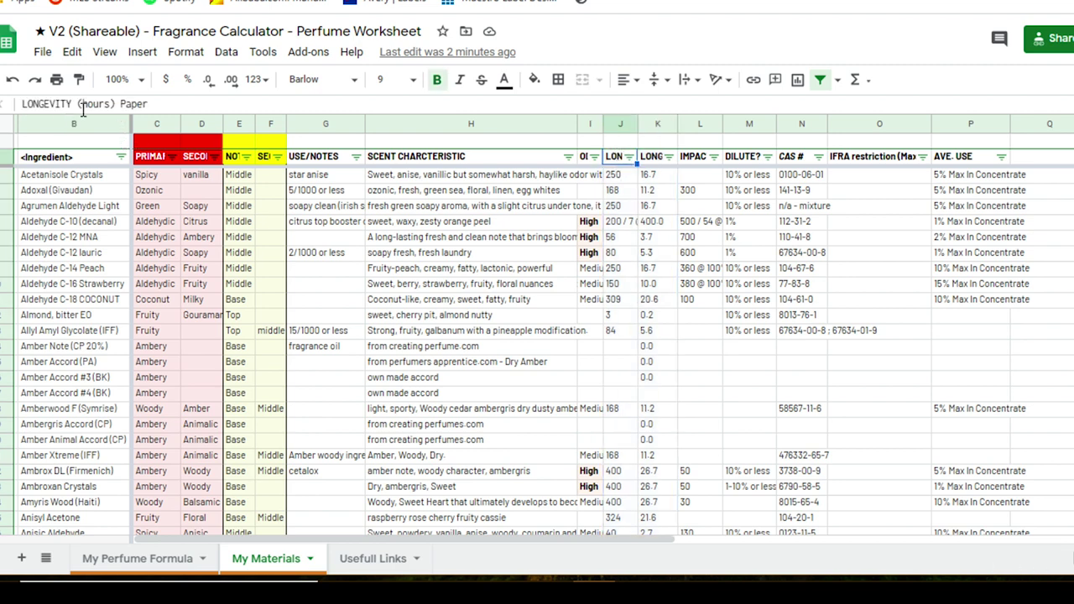
{"action": "left_click", "coordinate": [652, 159]}
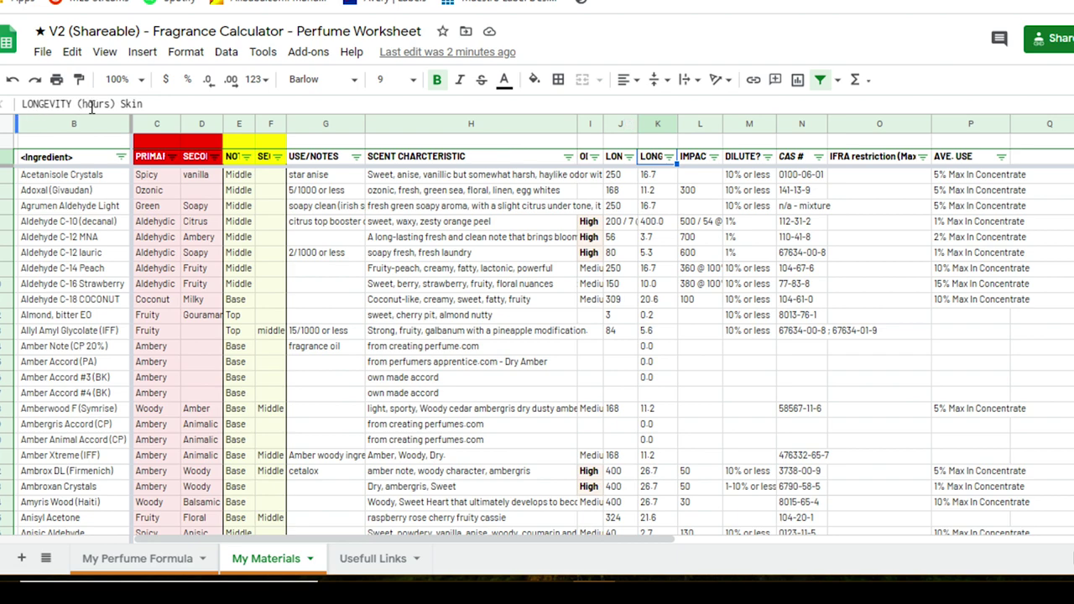
{"action": "left_click", "coordinate": [625, 163]}
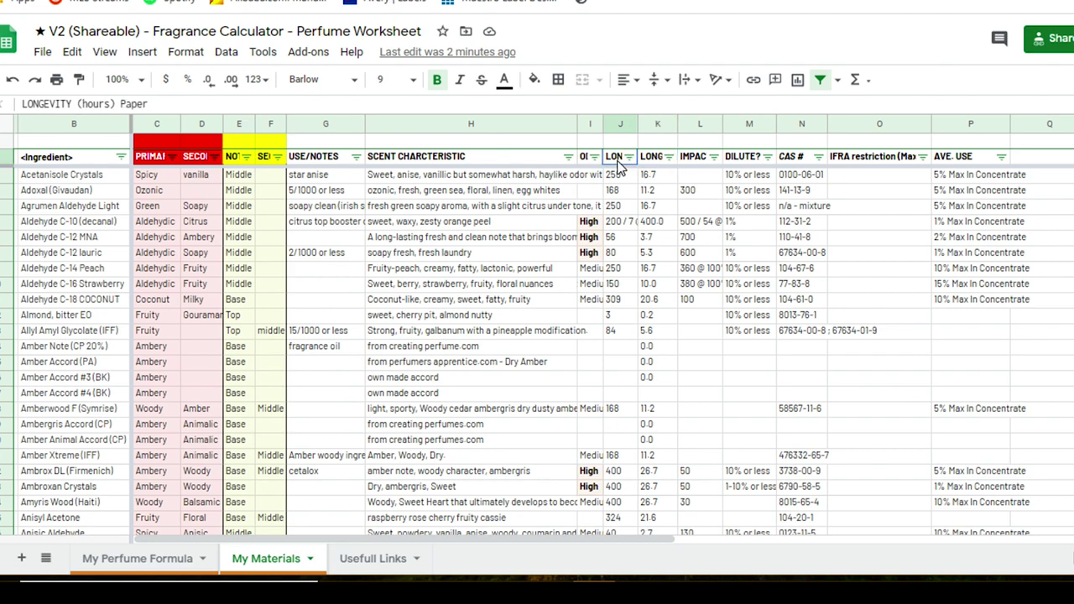
{"action": "scroll", "coordinate": [617, 273], "scroll_direction": "down", "scroll_amount": 3}
{"action": "scroll", "coordinate": [617, 277], "scroll_direction": "up", "scroll_amount": 3}
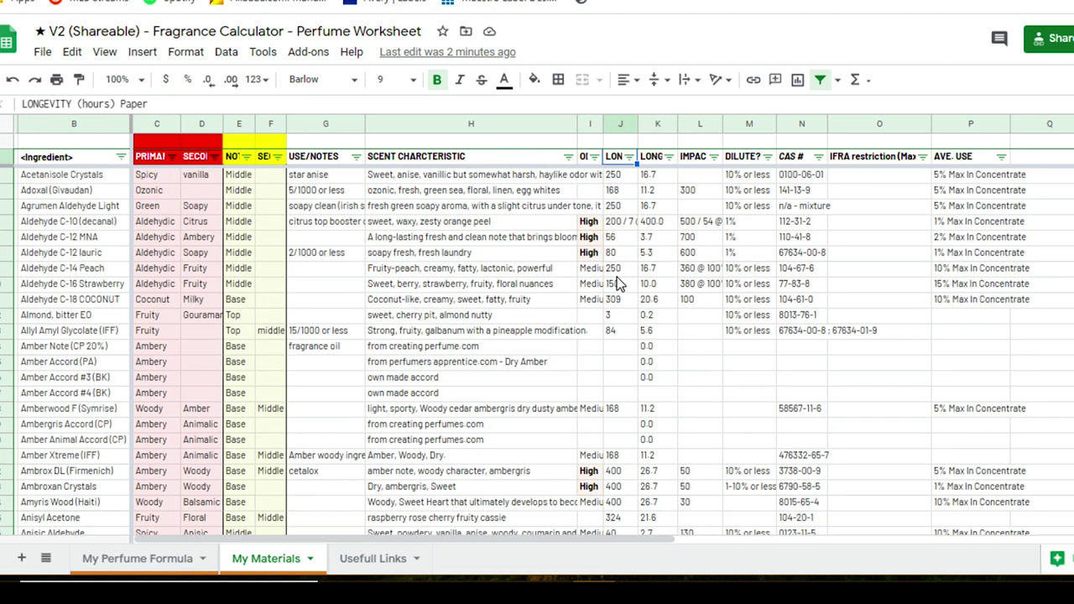
{"action": "left_click", "coordinate": [617, 275]}
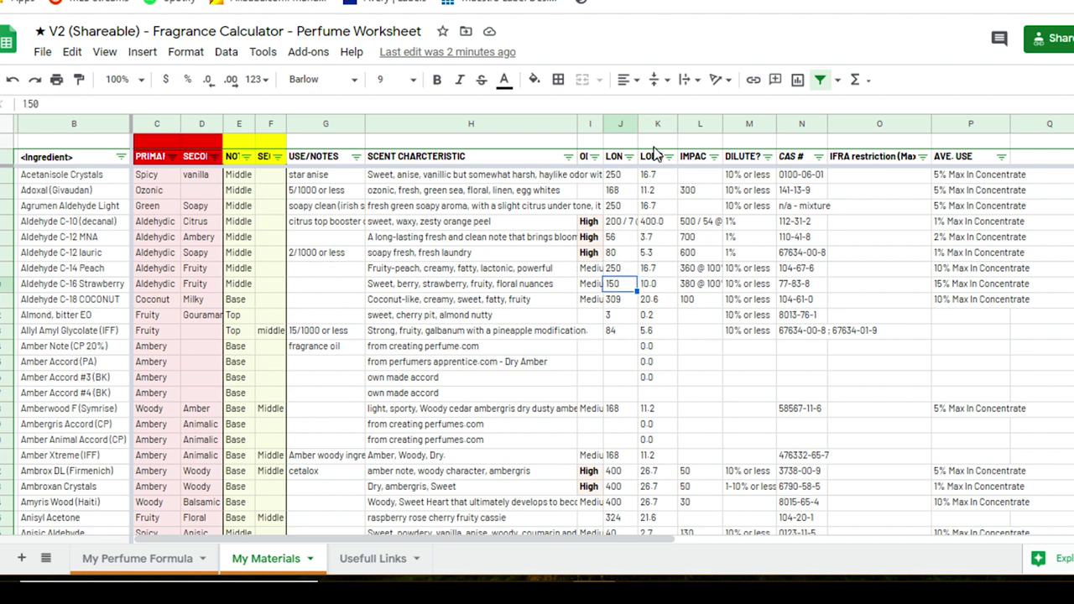
{"action": "left_click", "coordinate": [654, 157]}
{"action": "left_click", "coordinate": [659, 241]}
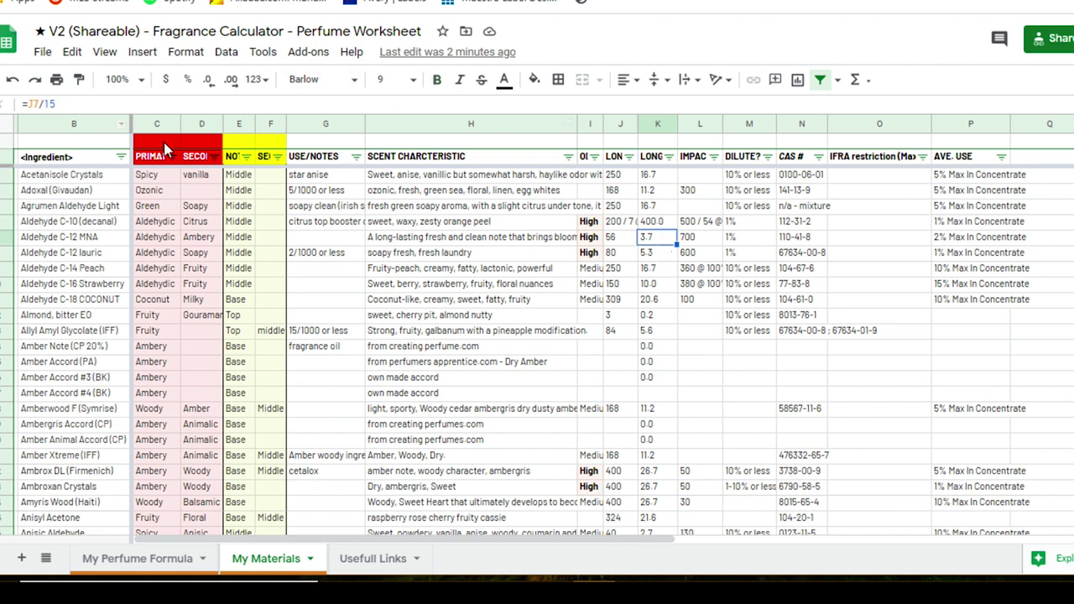
{"action": "left_click", "coordinate": [628, 240]}
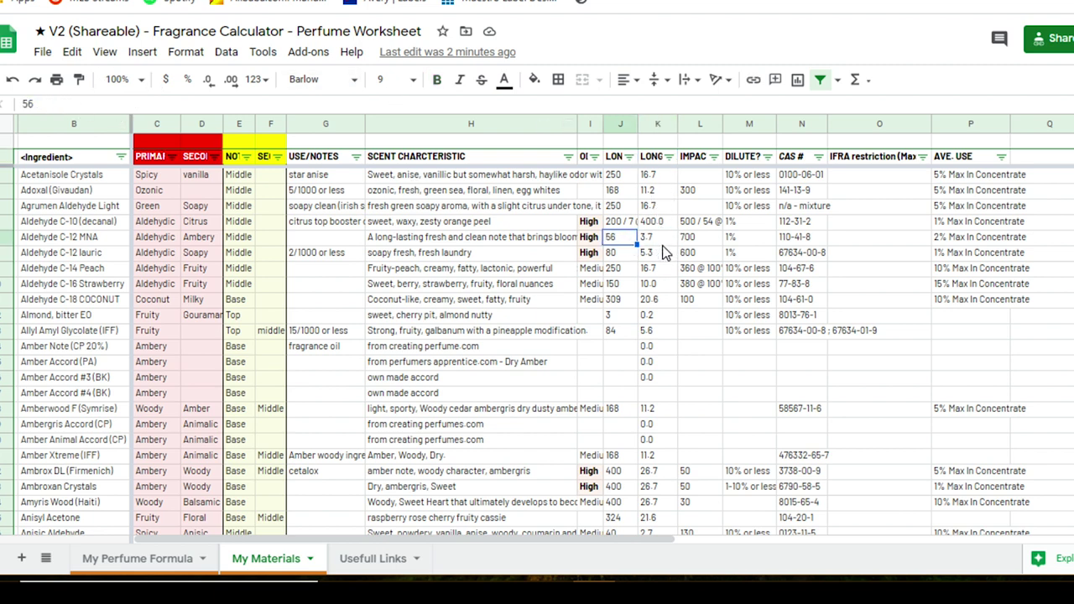
{"action": "key", "text": "Right"}
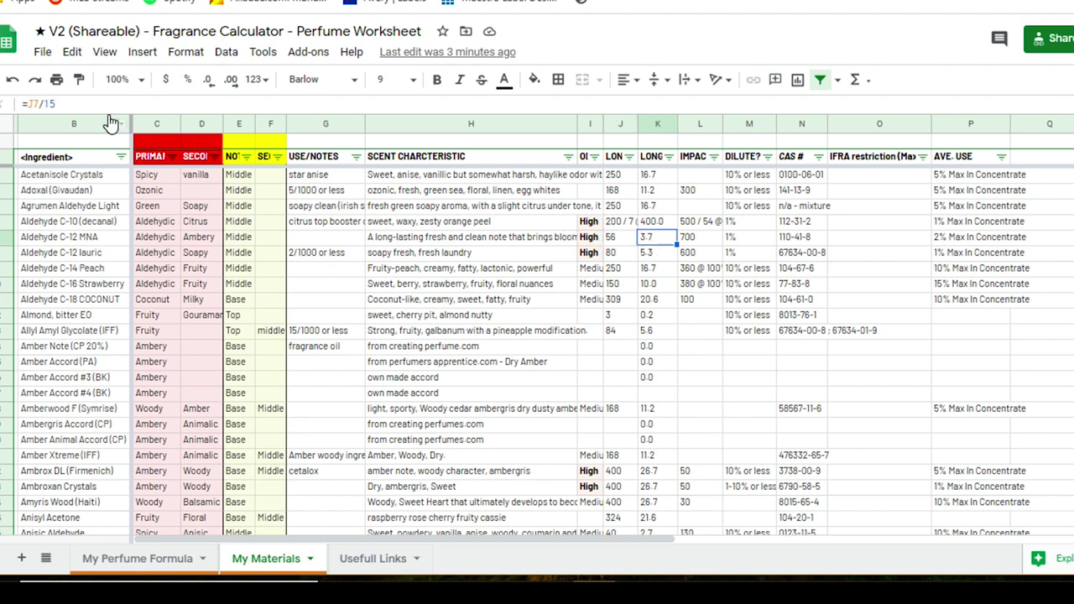
{"action": "key", "text": "Down"}
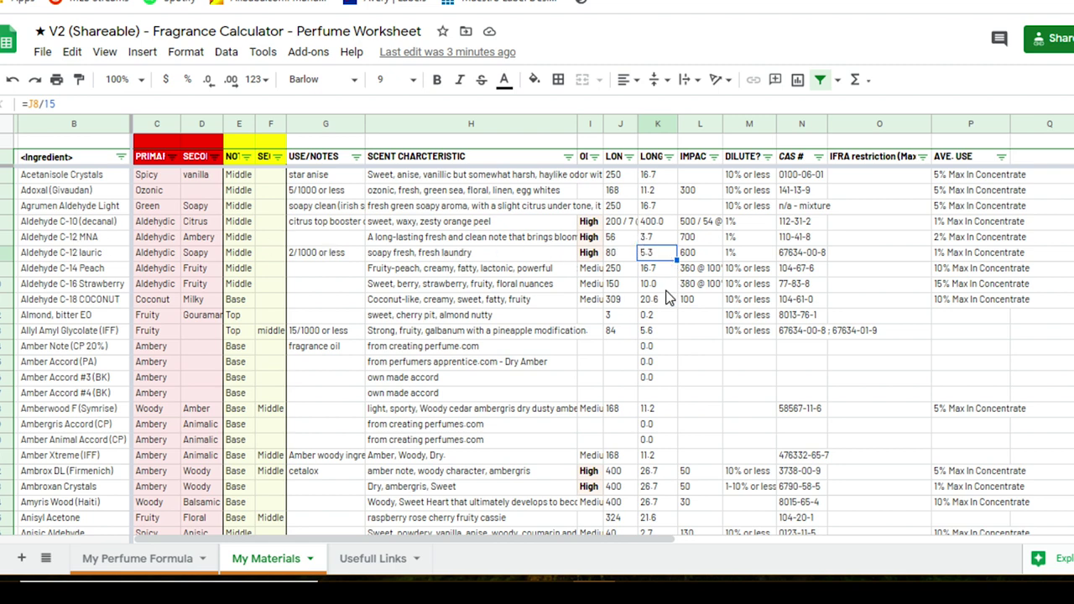
{"action": "scroll", "coordinate": [100, 335], "scroll_direction": "down", "scroll_amount": 5}
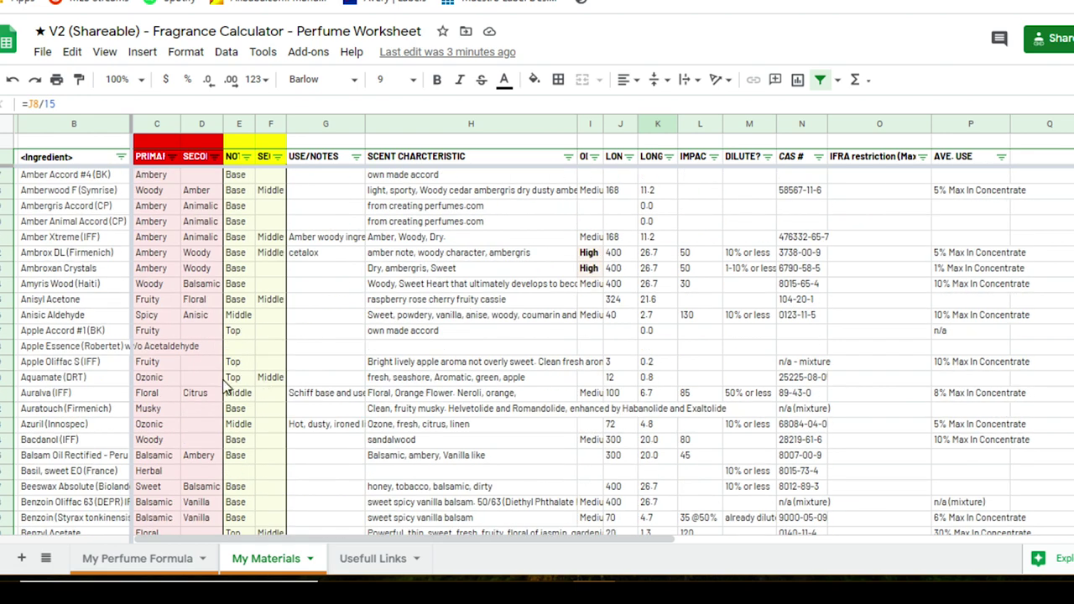
{"action": "scroll", "coordinate": [76, 302], "scroll_direction": "down", "scroll_amount": 1}
{"action": "scroll", "coordinate": [106, 289], "scroll_direction": "up", "scroll_amount": 3}
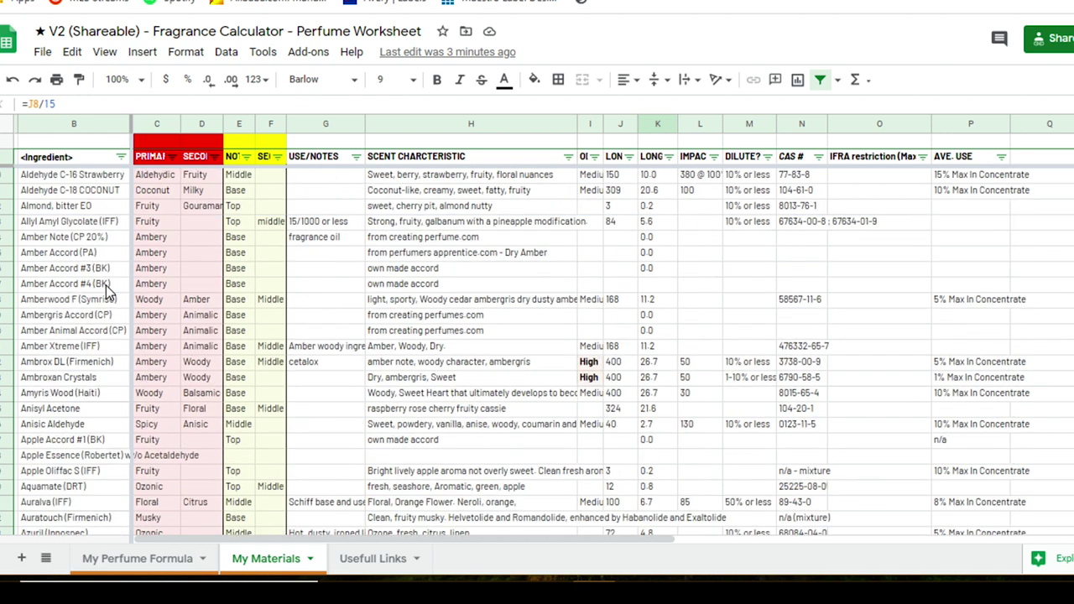
{"action": "left_click", "coordinate": [71, 379]}
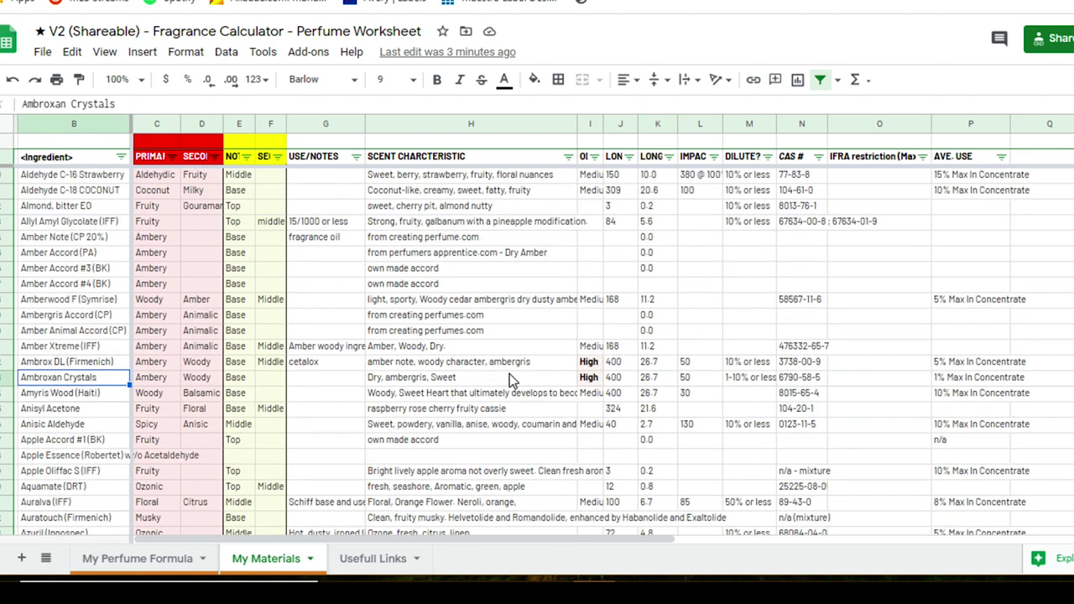
{"action": "left_click", "coordinate": [618, 379]}
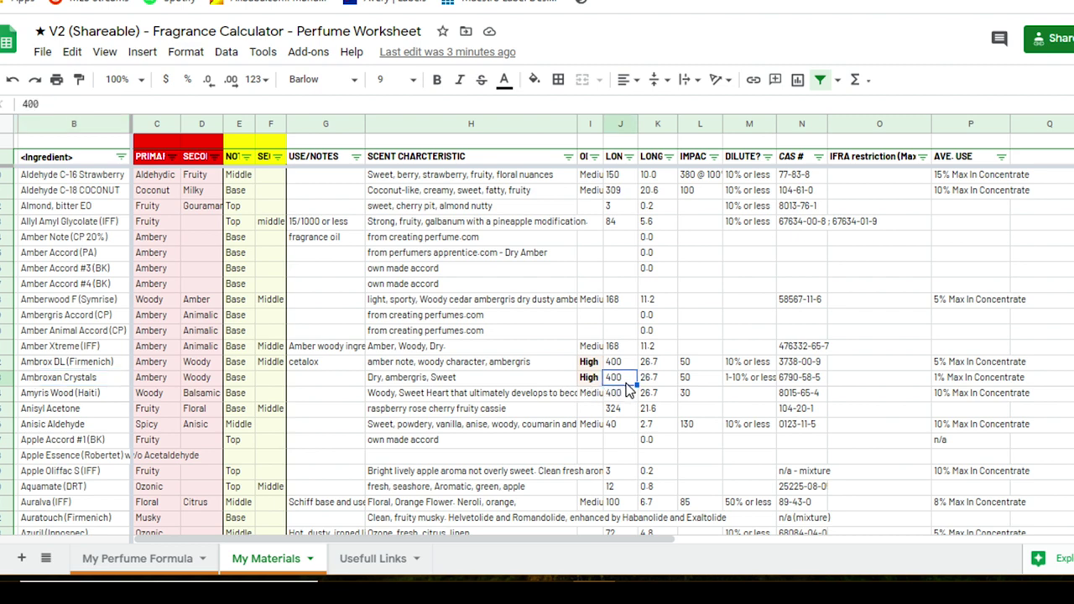
{"action": "left_click", "coordinate": [659, 382]}
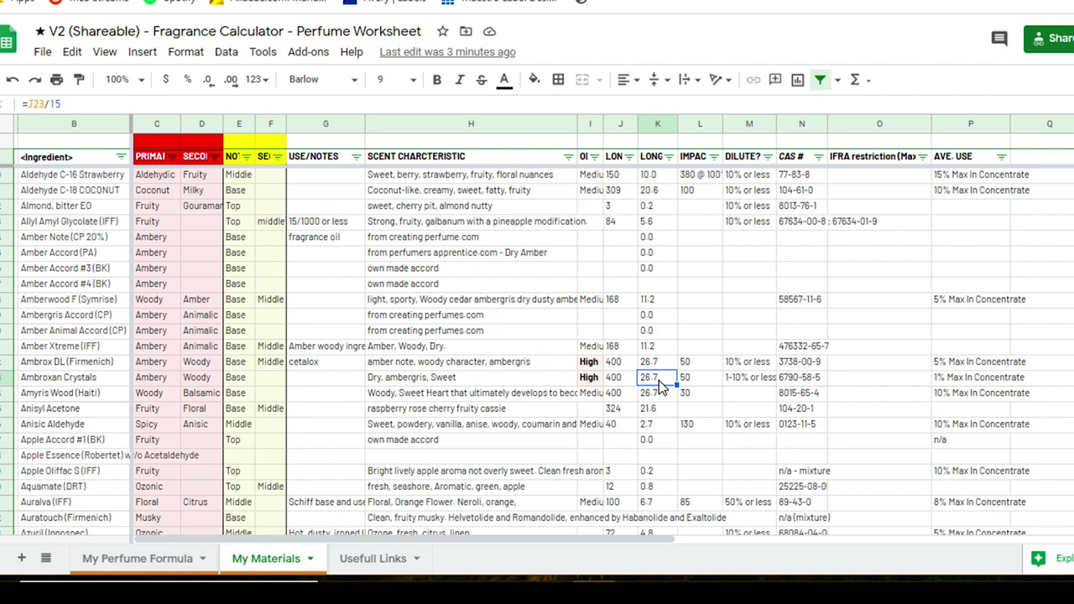
{"action": "left_click", "coordinate": [39, 377]}
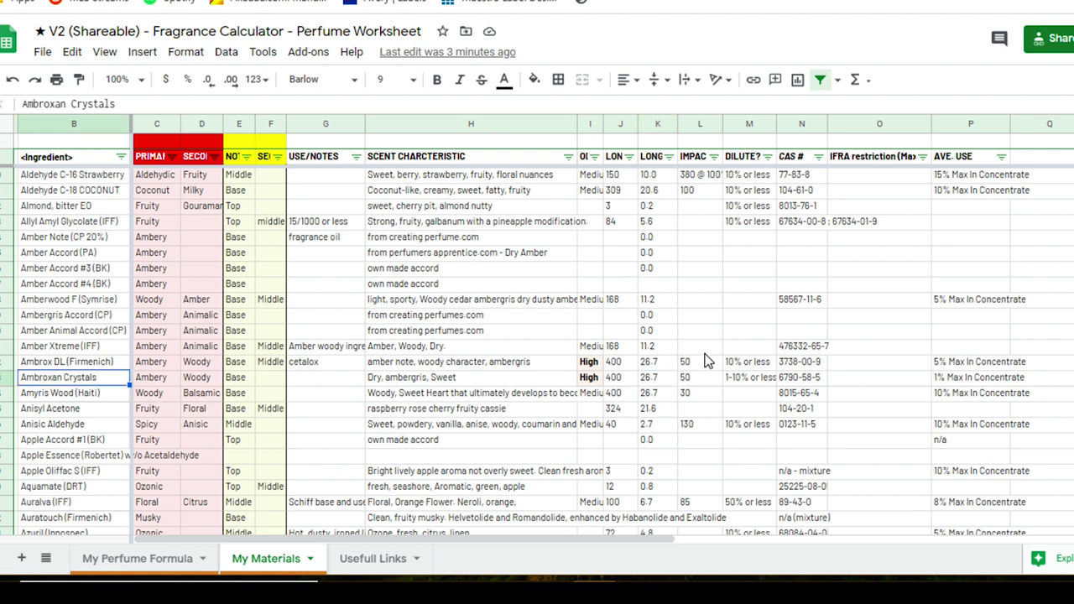
{"action": "left_click", "coordinate": [696, 123]}
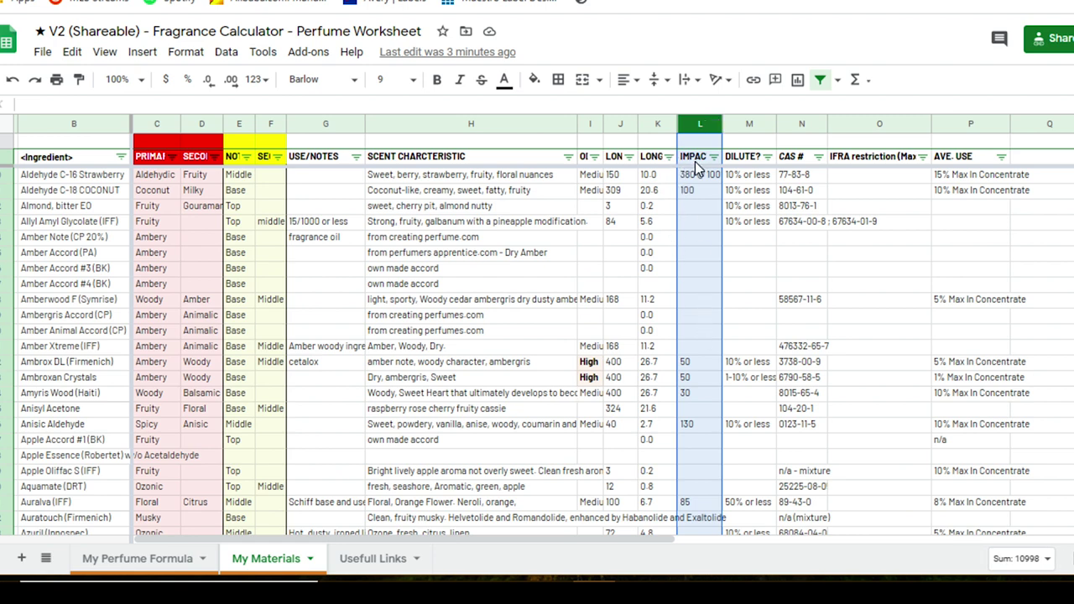
{"action": "left_click", "coordinate": [695, 162]}
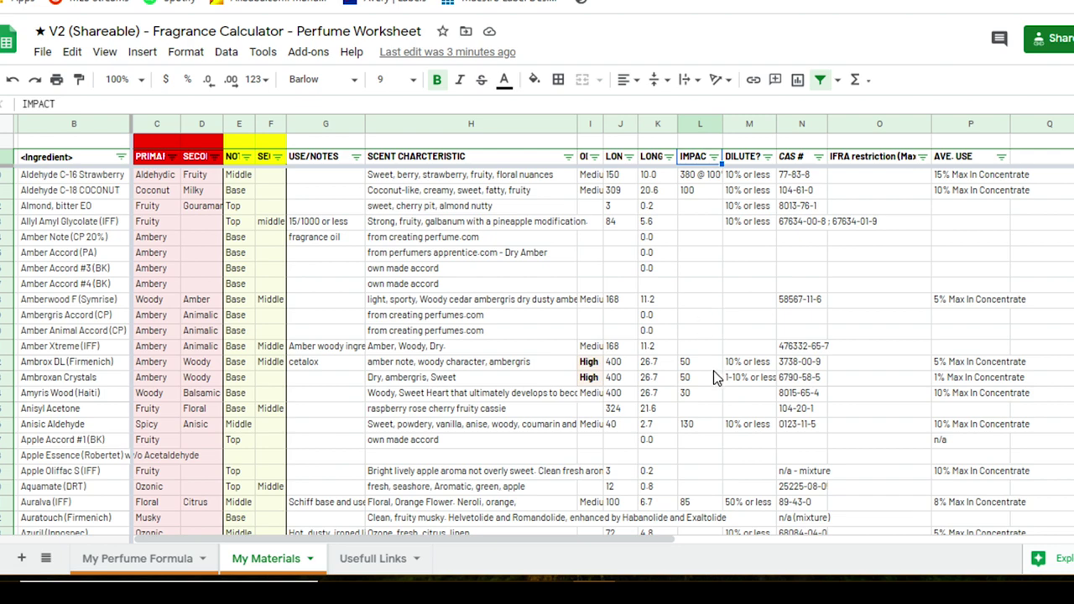
{"action": "scroll", "coordinate": [709, 318], "scroll_direction": "down", "scroll_amount": 5}
{"action": "scroll", "coordinate": [717, 353], "scroll_direction": "up", "scroll_amount": 6}
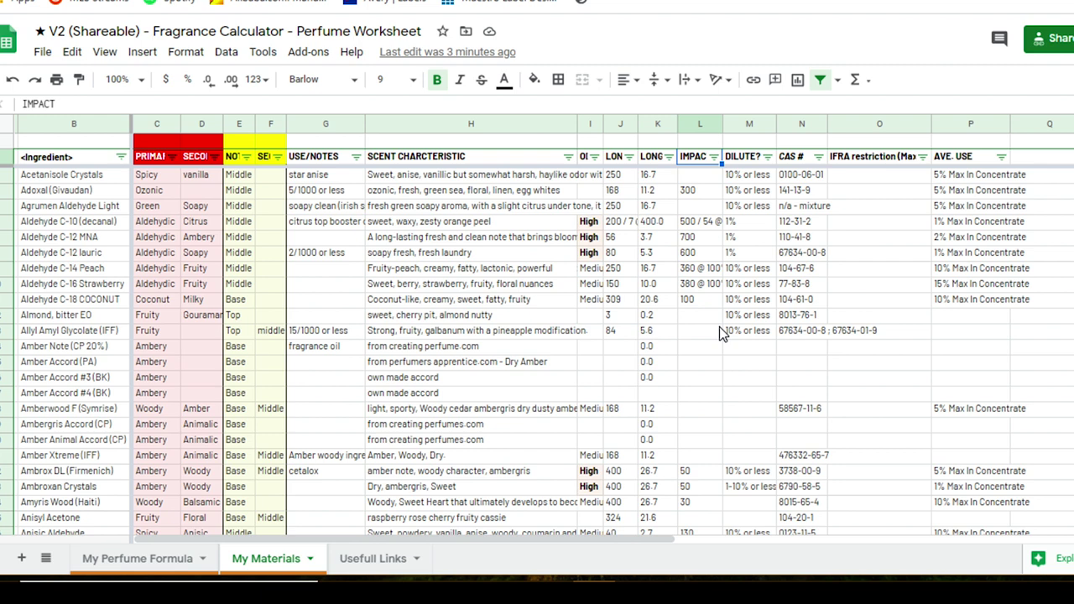
{"action": "left_click", "coordinate": [702, 253]}
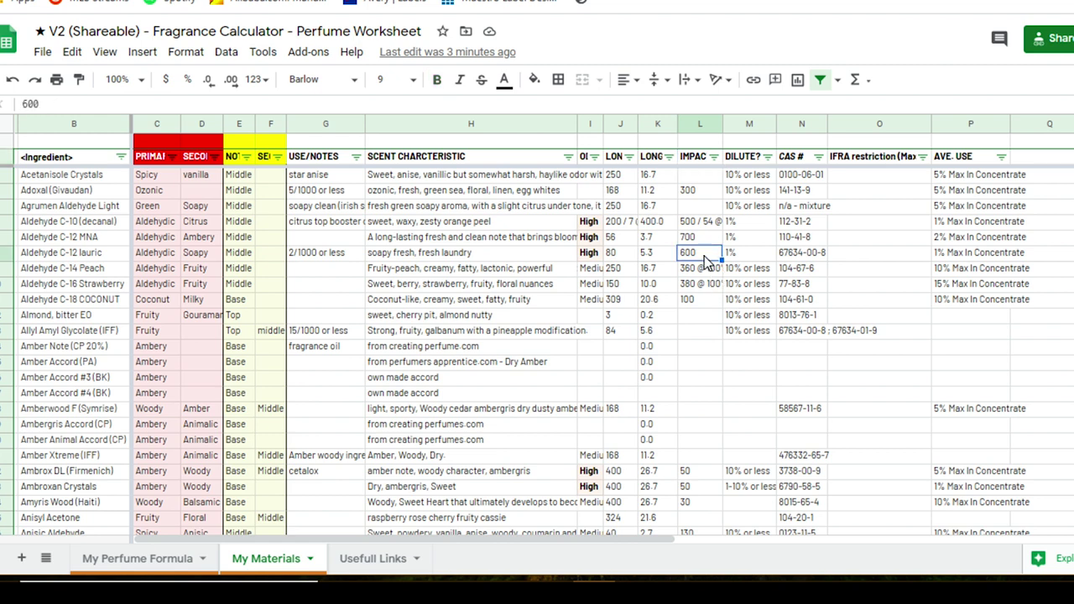
{"action": "left_click", "coordinate": [693, 125]}
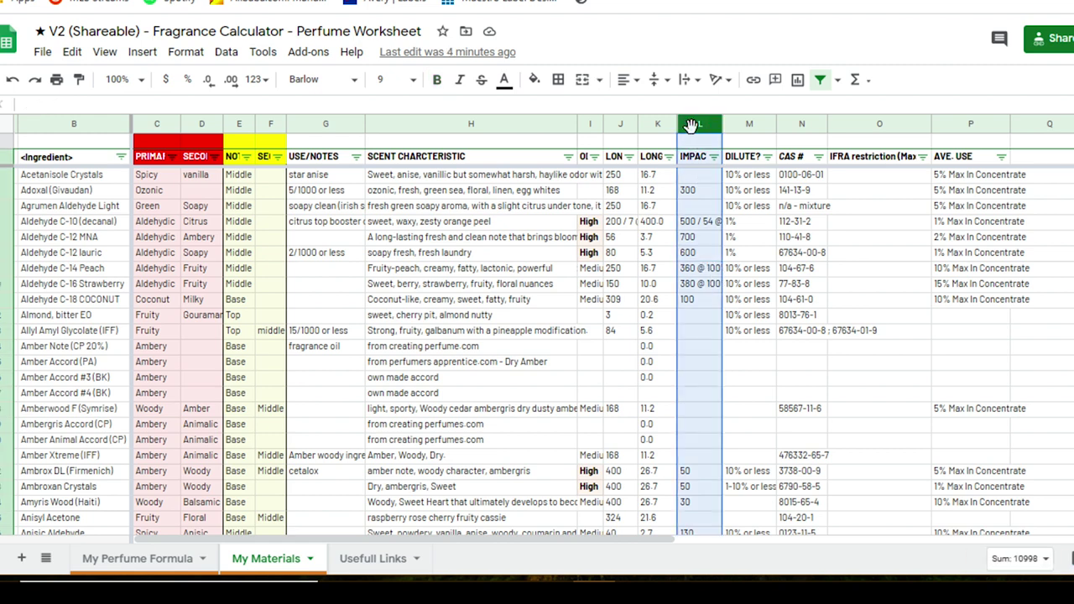
{"action": "left_click", "coordinate": [695, 255]}
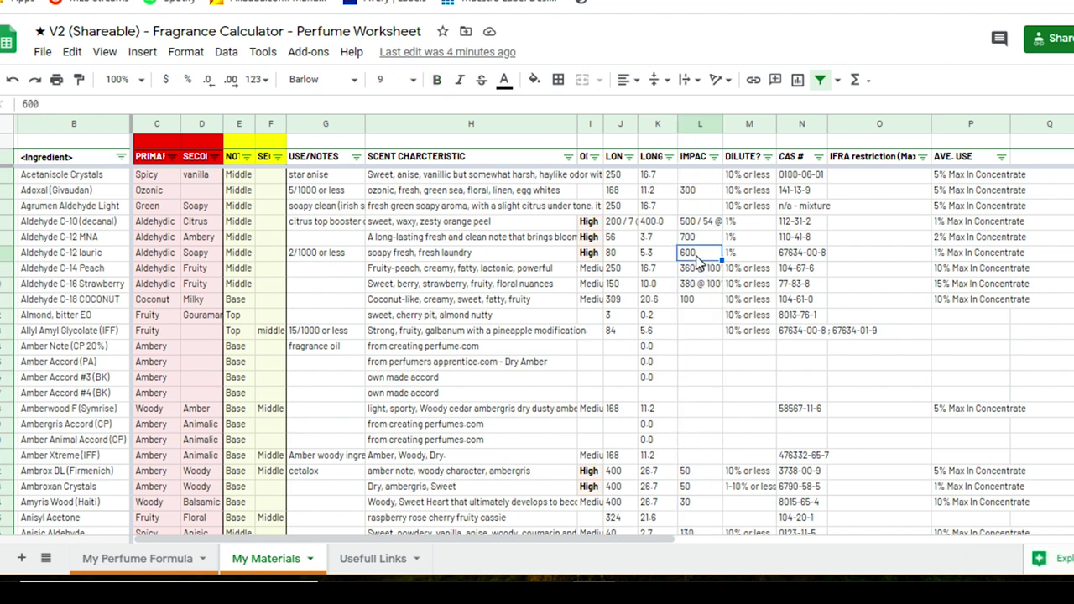
{"action": "scroll", "coordinate": [695, 259], "scroll_direction": "down", "scroll_amount": 2}
{"action": "scroll", "coordinate": [696, 259], "scroll_direction": "up", "scroll_amount": 2}
{"action": "left_click", "coordinate": [698, 125]}
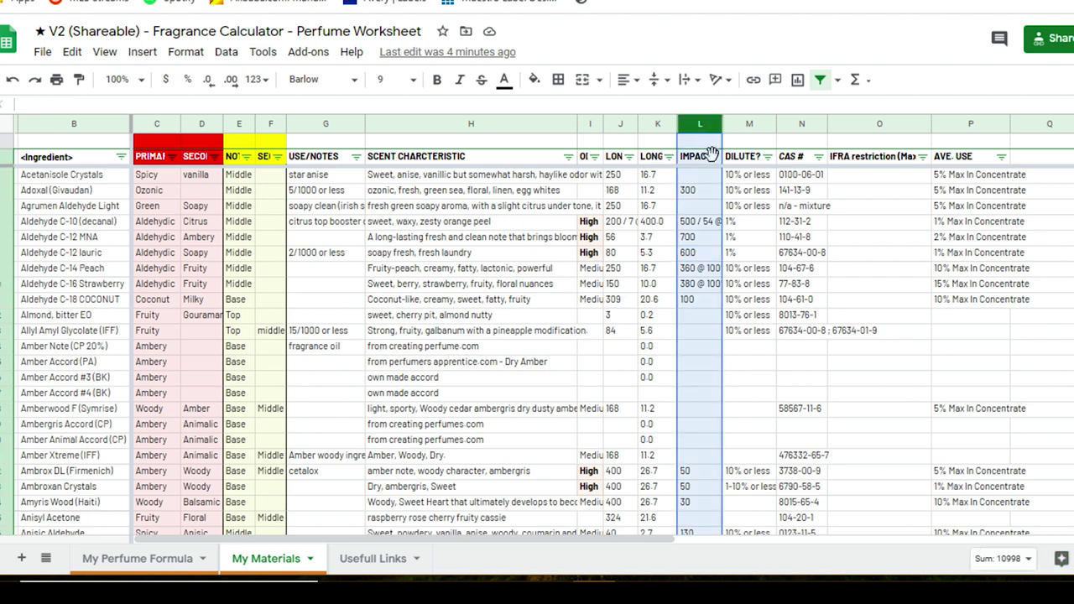
{"action": "left_click", "coordinate": [689, 254]}
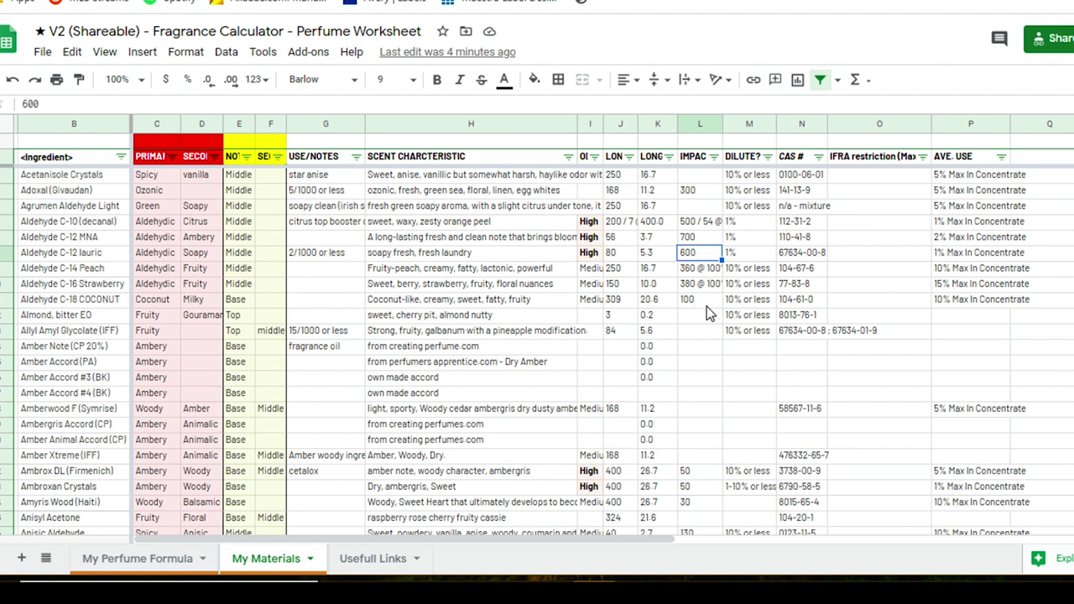
{"action": "left_click", "coordinate": [701, 299]}
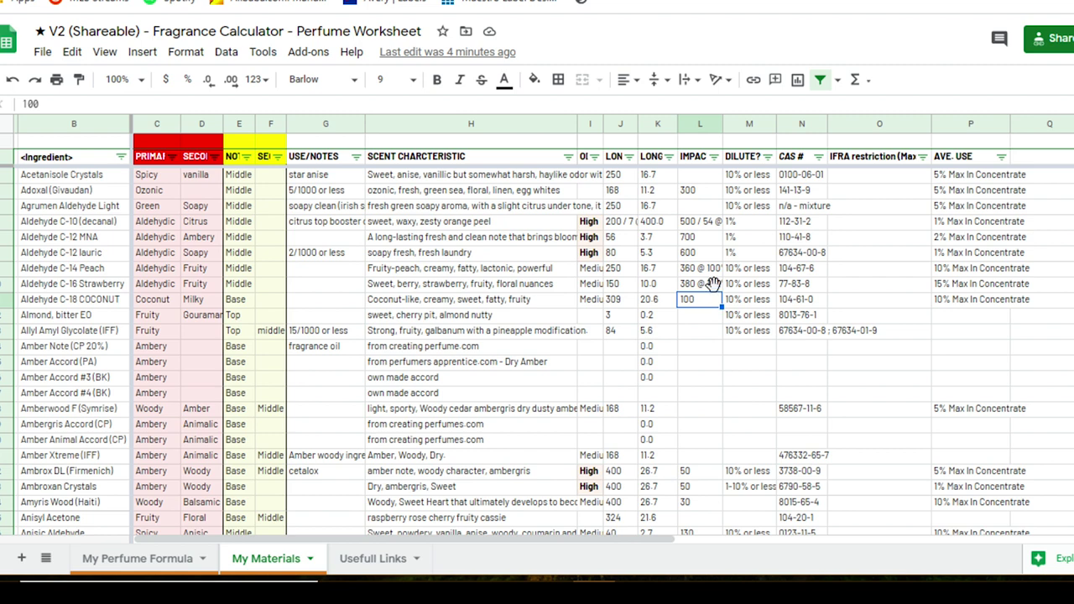
{"action": "left_click", "coordinate": [699, 255]}
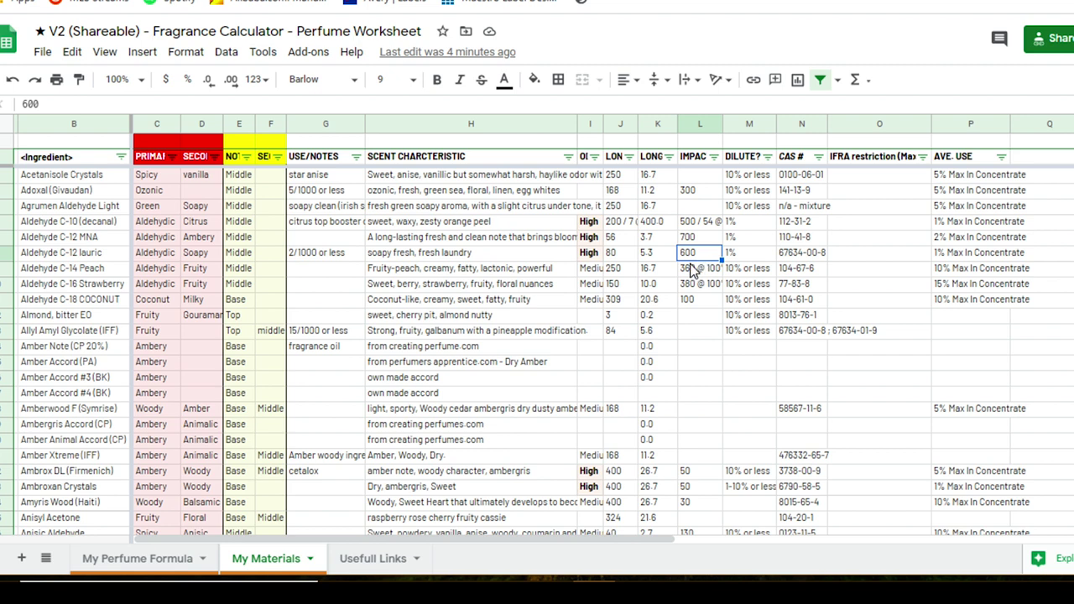
{"action": "mouse_move", "coordinate": [77, 239]}
{"action": "left_mouse_down"}
{"action": "mouse_move", "coordinate": [81, 261]}
{"action": "mouse_move", "coordinate": [74, 248]}
{"action": "left_mouse_up"}
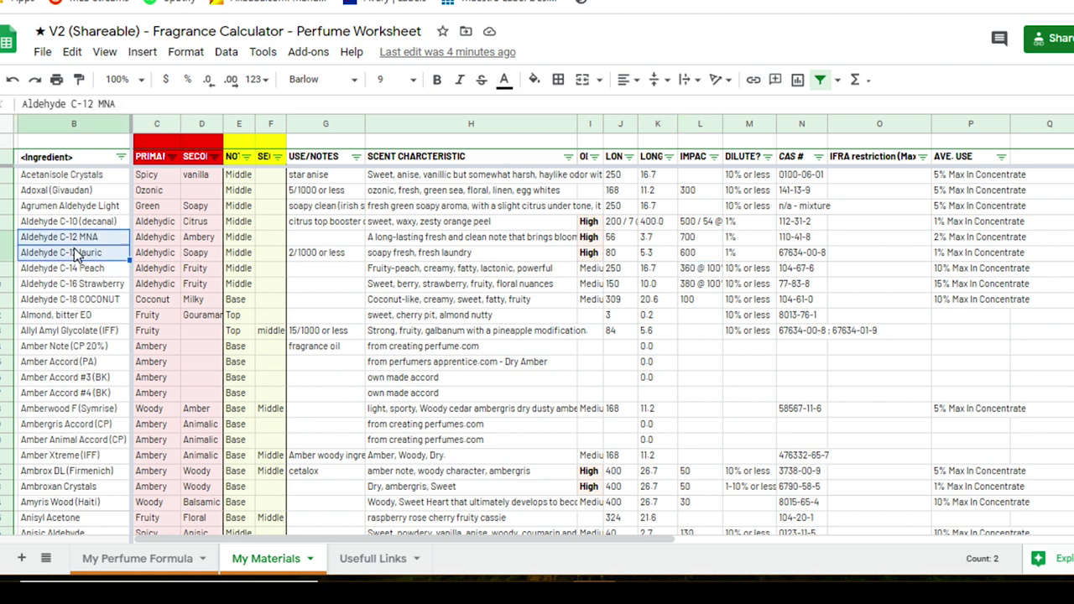
{"action": "left_click", "coordinate": [695, 238]}
{"action": "left_click", "coordinate": [703, 252]}
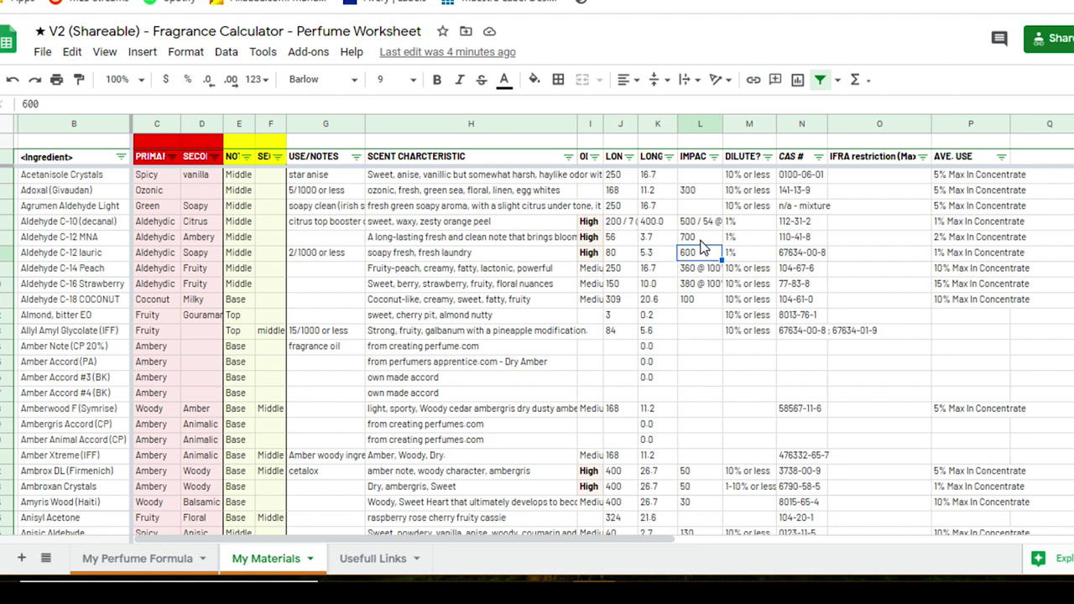
{"action": "key", "text": "Up"}
{"action": "scroll", "coordinate": [694, 309], "scroll_direction": "down", "scroll_amount": 1}
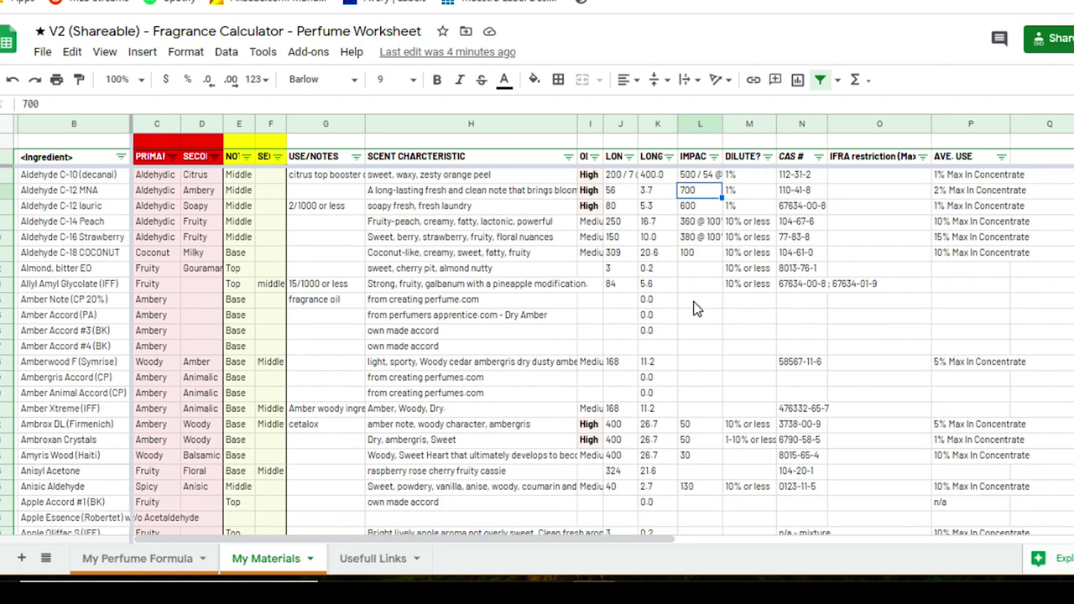
{"action": "left_click", "coordinate": [122, 440]}
{"action": "left_click", "coordinate": [703, 441]}
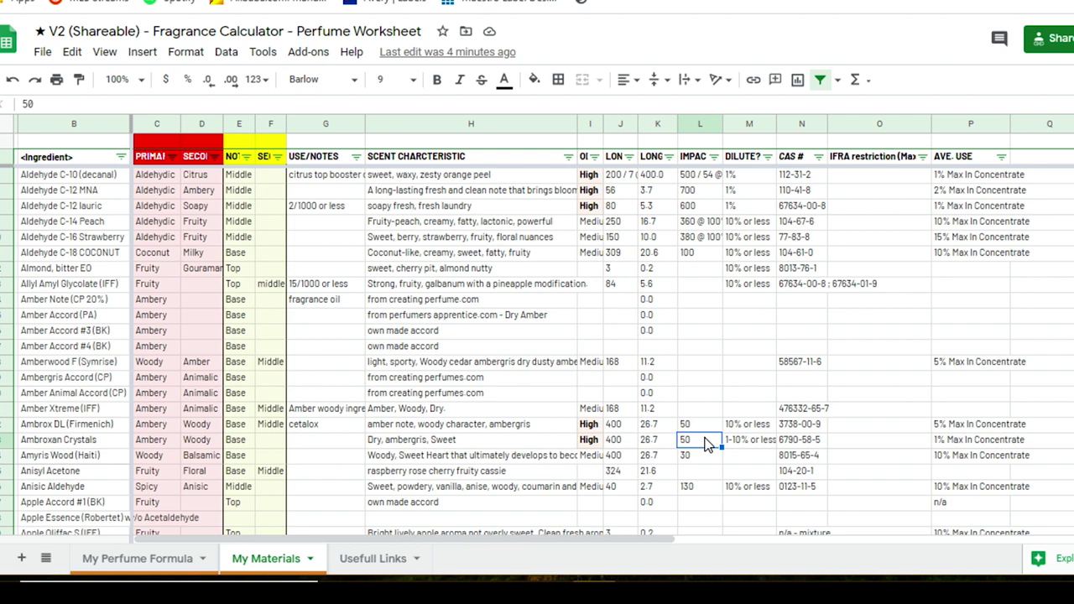
{"action": "scroll", "coordinate": [705, 445], "scroll_direction": "up", "scroll_amount": 1}
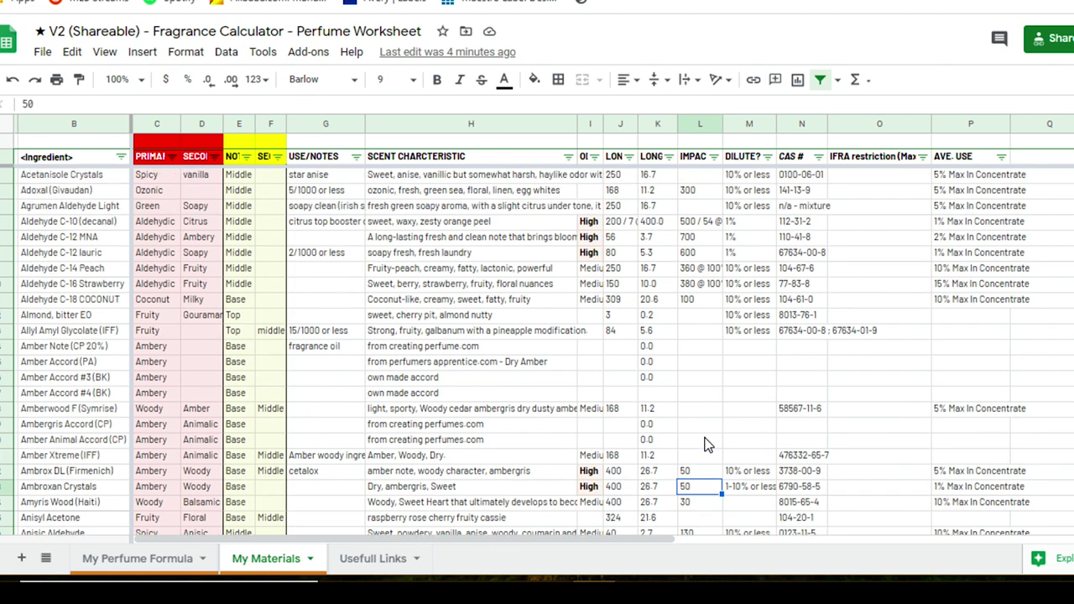
{"action": "scroll", "coordinate": [706, 443], "scroll_direction": "down", "scroll_amount": 8}
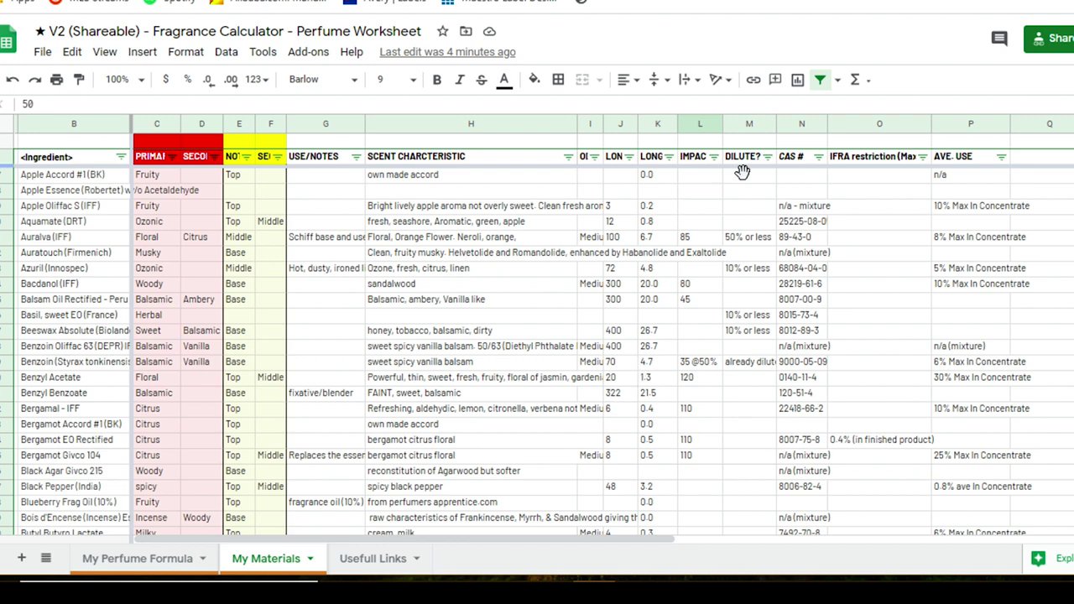
{"action": "left_click", "coordinate": [754, 124]}
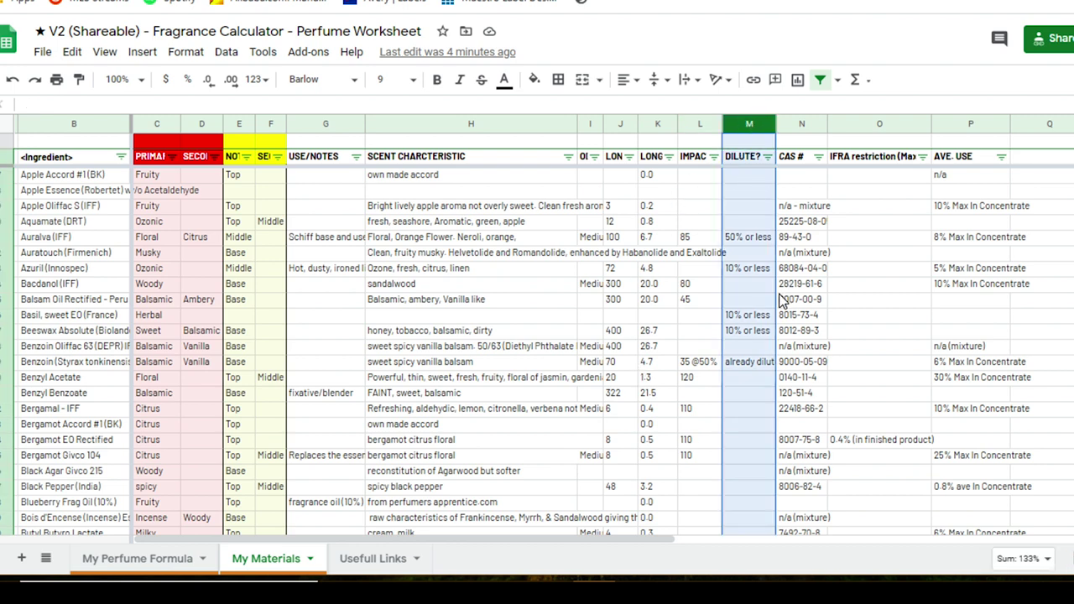
{"action": "left_click", "coordinate": [754, 162]}
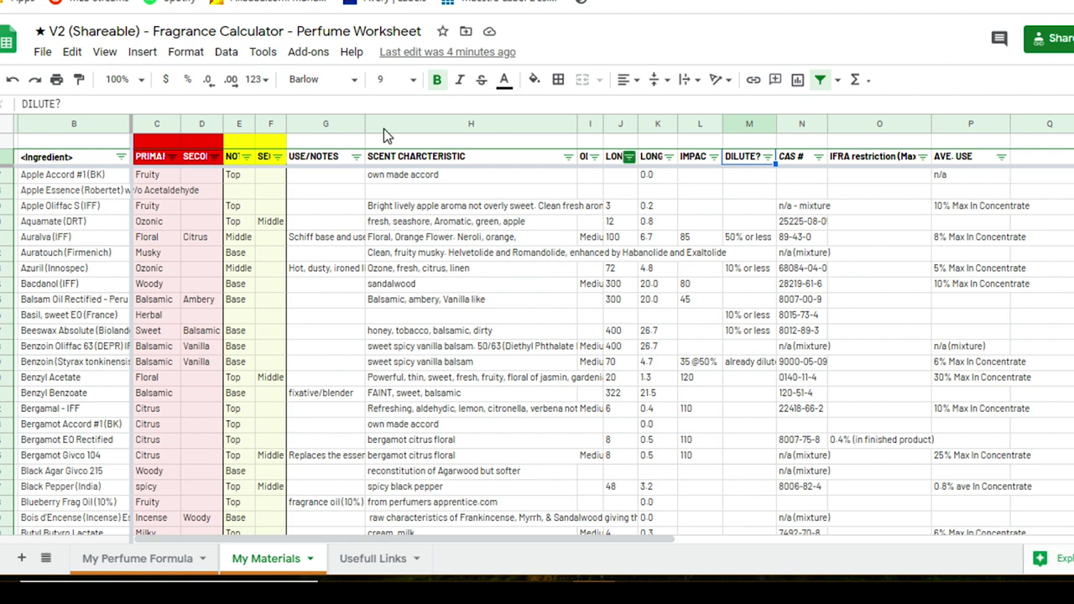
{"action": "left_click", "coordinate": [746, 123]}
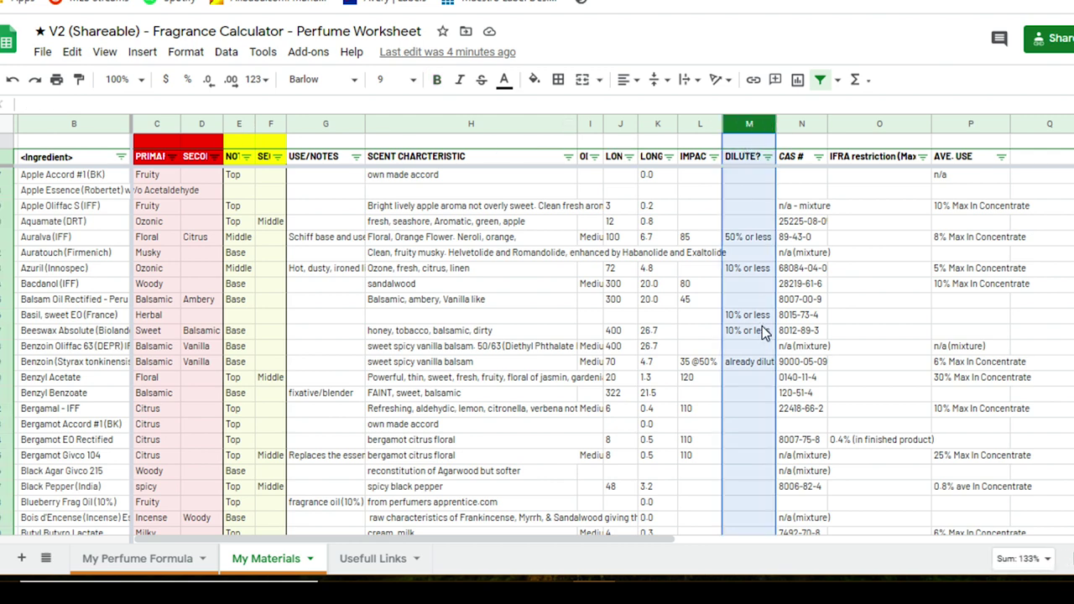
{"action": "scroll", "coordinate": [761, 332], "scroll_direction": "up", "scroll_amount": 8}
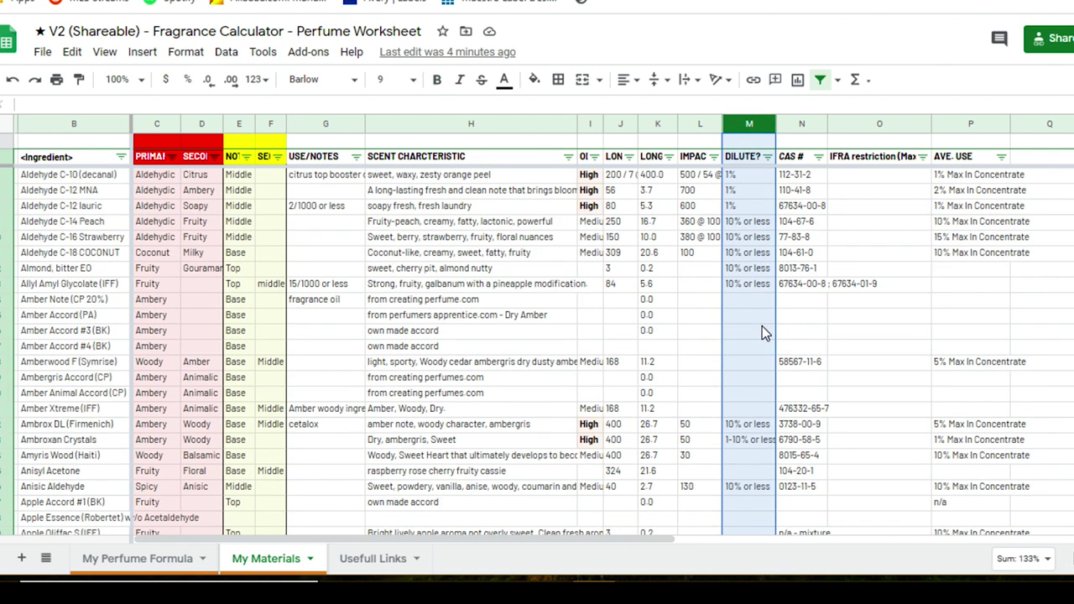
{"action": "scroll", "coordinate": [761, 332], "scroll_direction": "down", "scroll_amount": 6}
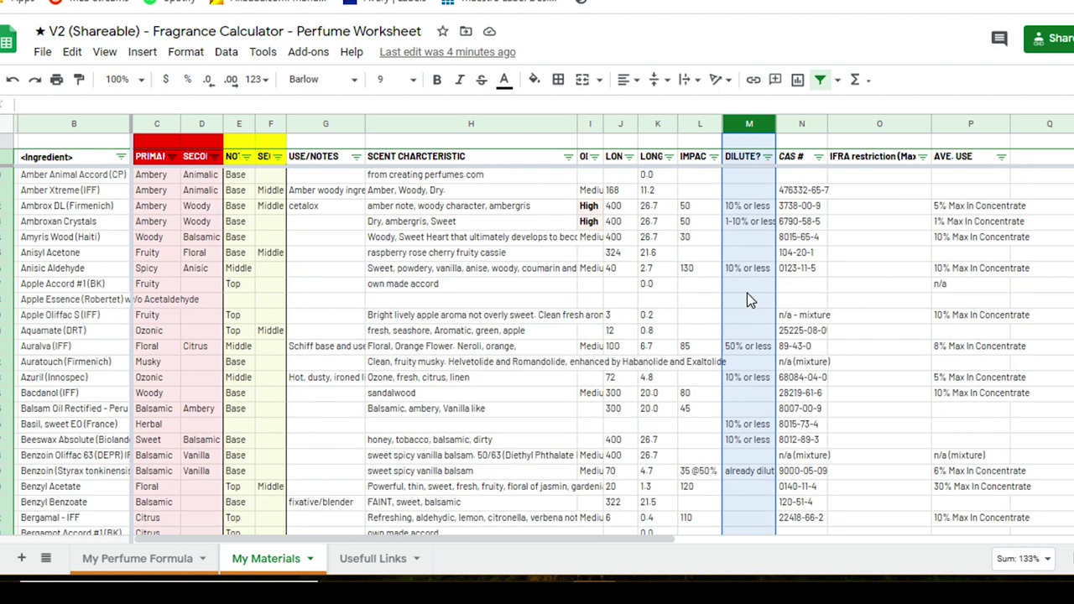
{"action": "left_click", "coordinate": [746, 290]}
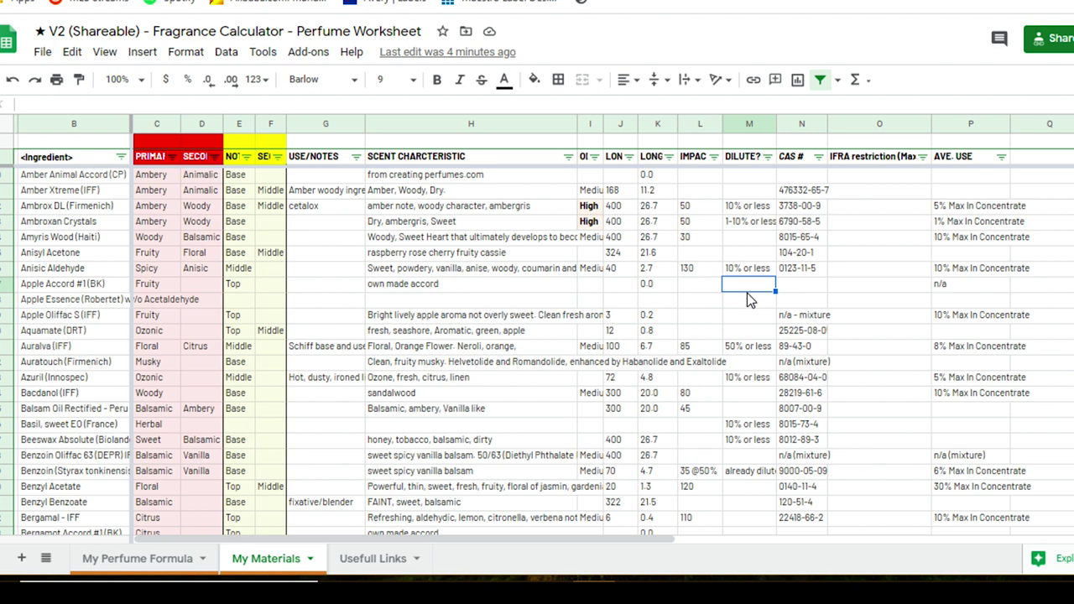
{"action": "scroll", "coordinate": [747, 293], "scroll_direction": "up", "scroll_amount": 3}
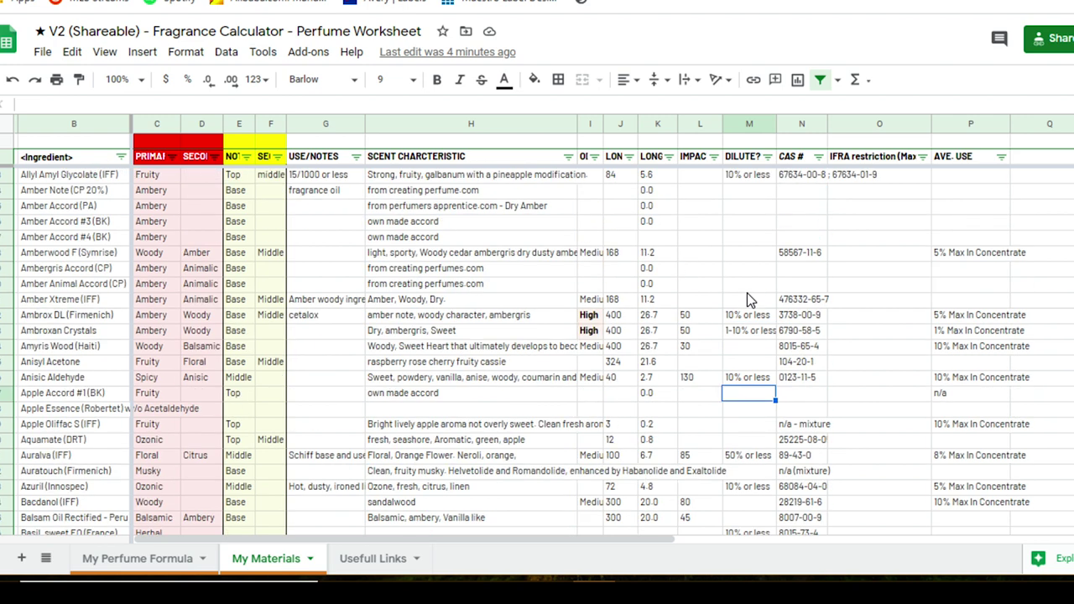
{"action": "left_click", "coordinate": [744, 318]}
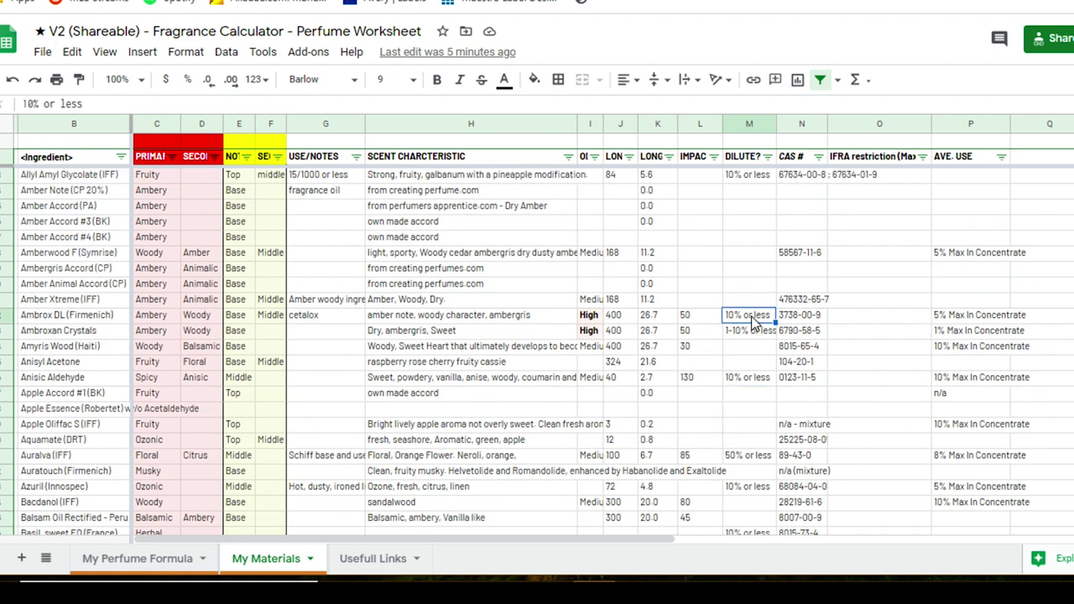
{"action": "left_click", "coordinate": [754, 333]}
{"action": "scroll", "coordinate": [755, 338], "scroll_direction": "up", "scroll_amount": 4}
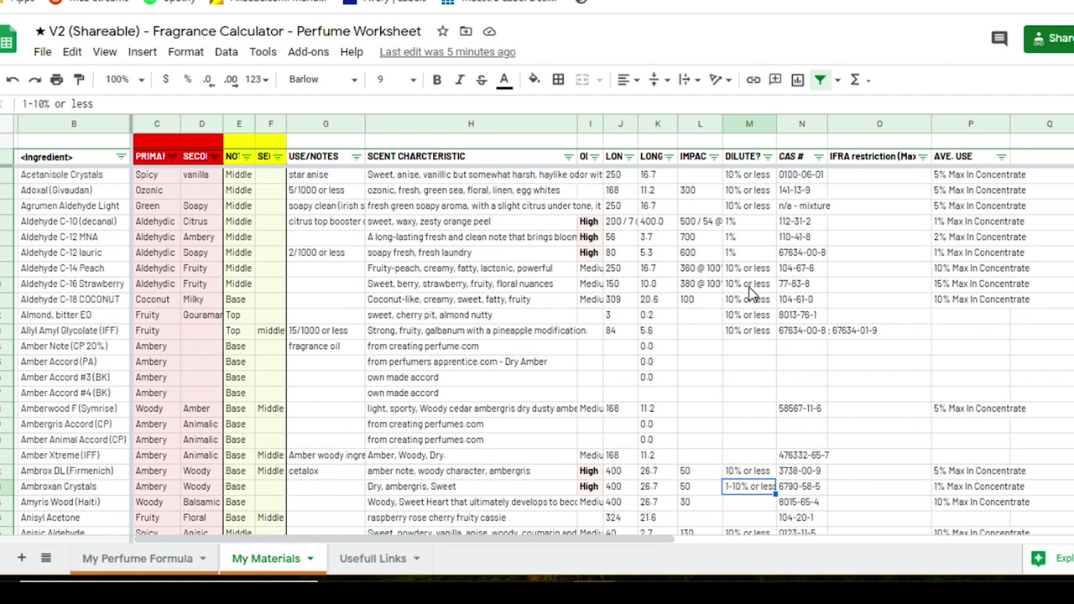
{"action": "left_click", "coordinate": [751, 239]}
{"action": "scroll", "coordinate": [747, 277], "scroll_direction": "down", "scroll_amount": 5}
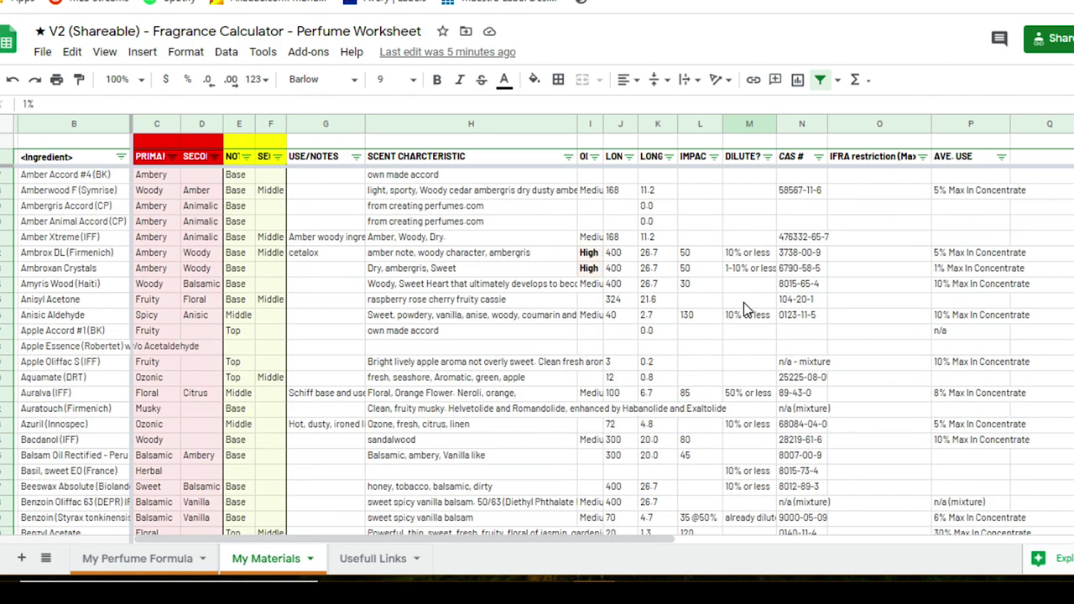
{"action": "scroll", "coordinate": [743, 302], "scroll_direction": "up", "scroll_amount": 5}
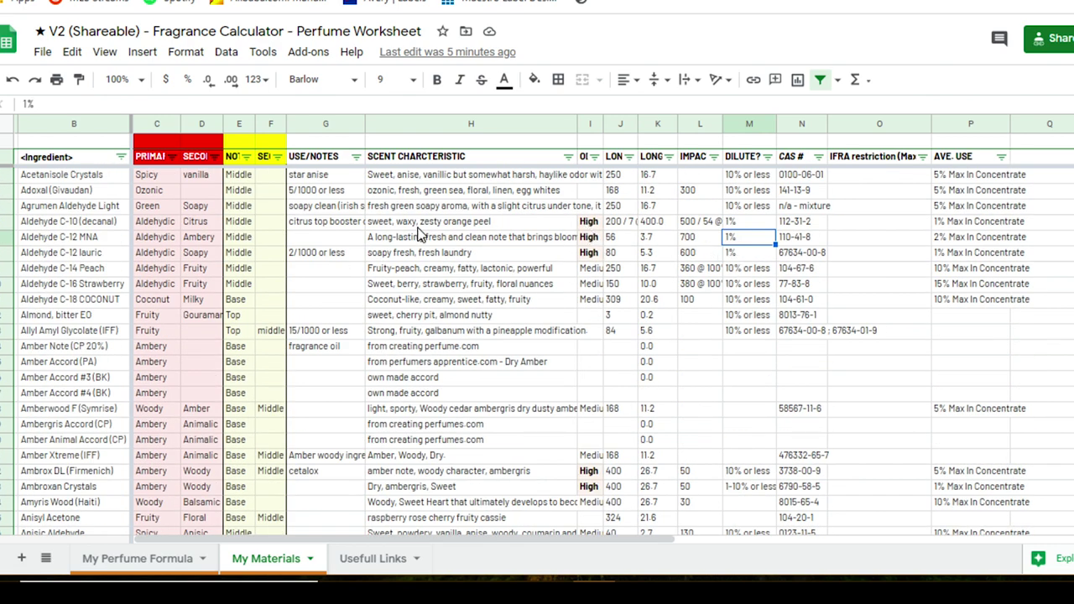
{"action": "left_click", "coordinate": [105, 238]}
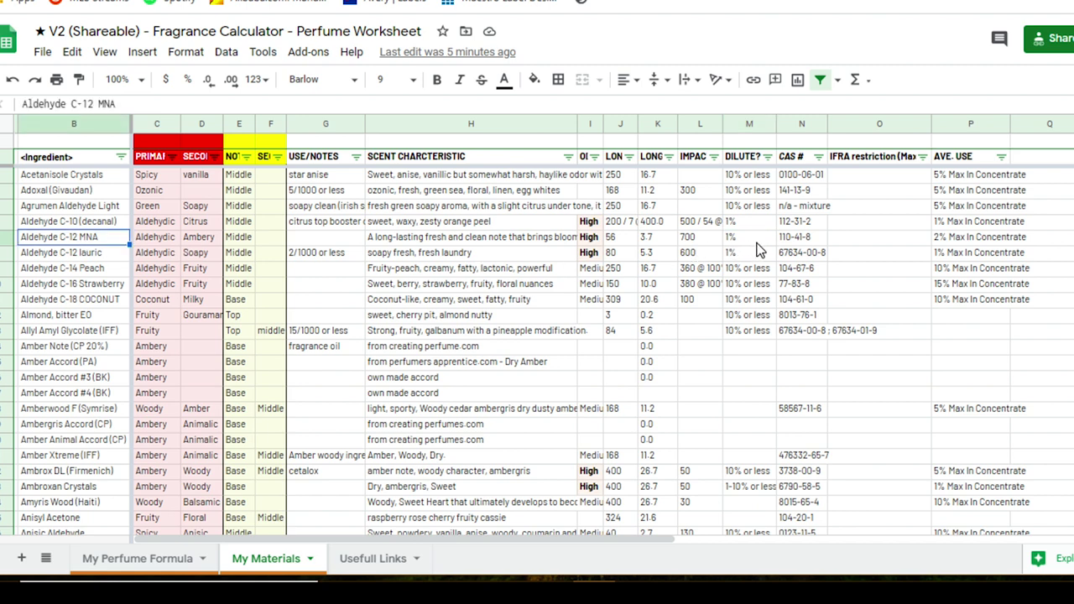
{"action": "left_click", "coordinate": [802, 123]}
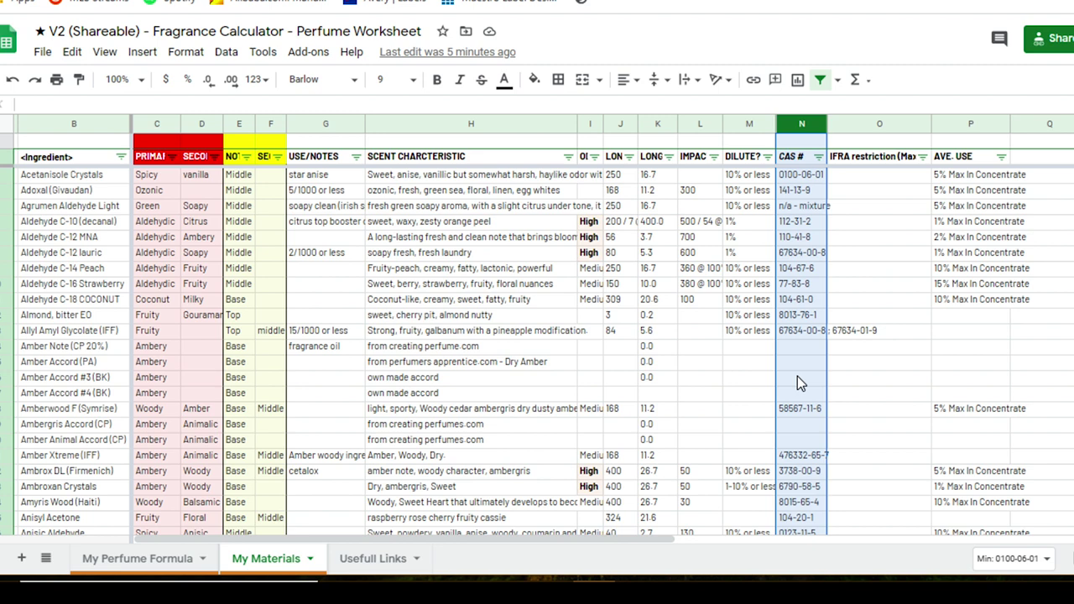
{"action": "left_click", "coordinate": [72, 241]}
{"action": "left_click", "coordinate": [799, 253]}
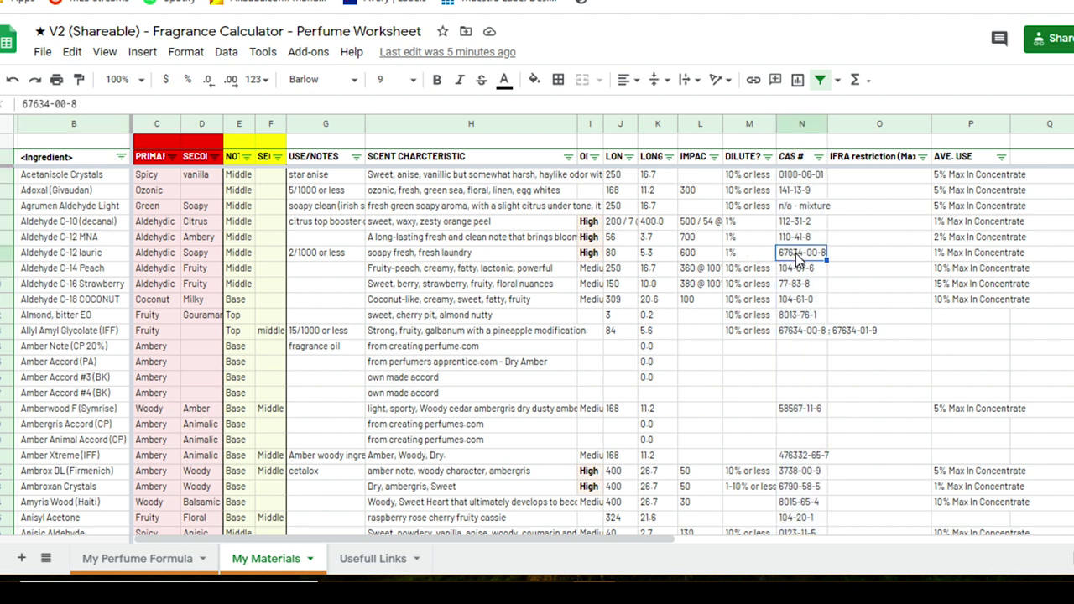
{"action": "left_click", "coordinate": [793, 123]}
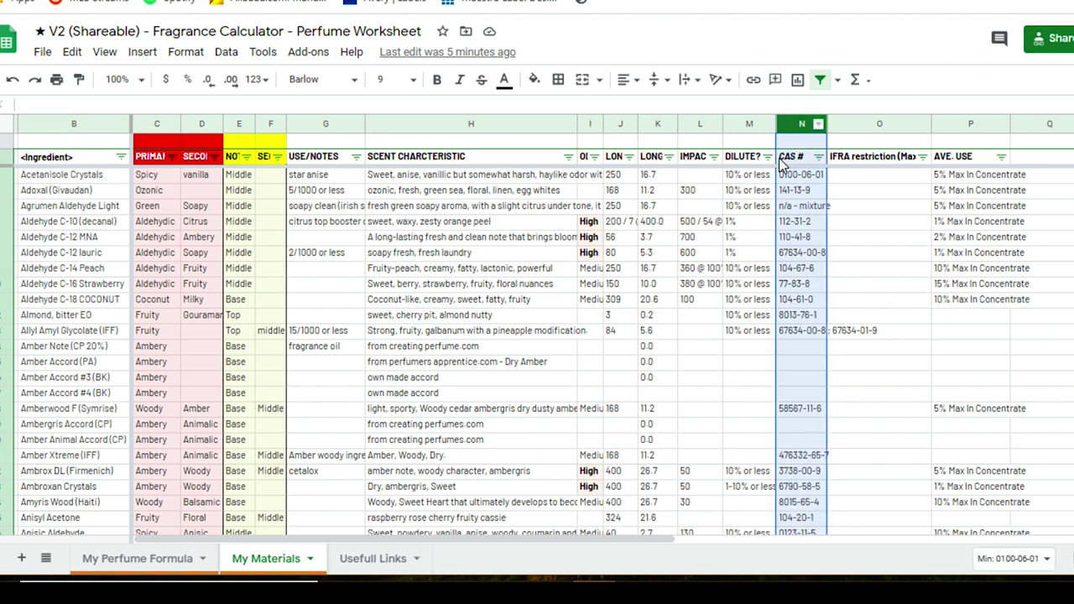
{"action": "left_click", "coordinate": [54, 271]}
{"action": "scroll", "coordinate": [100, 311], "scroll_direction": "down", "scroll_amount": 5}
{"action": "left_click", "coordinate": [54, 398]}
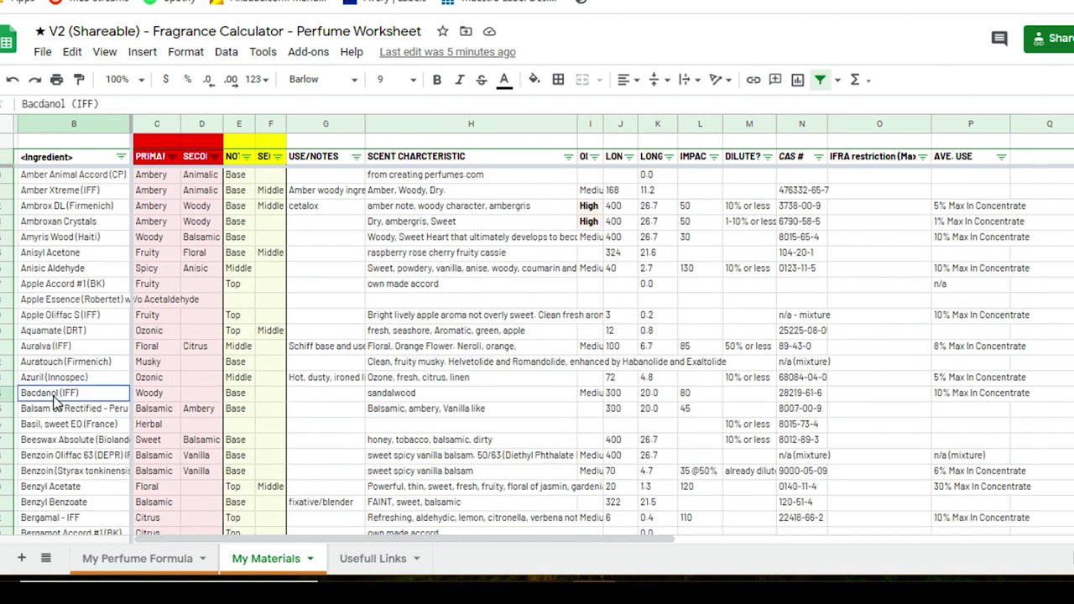
{"action": "left_click", "coordinate": [803, 397]}
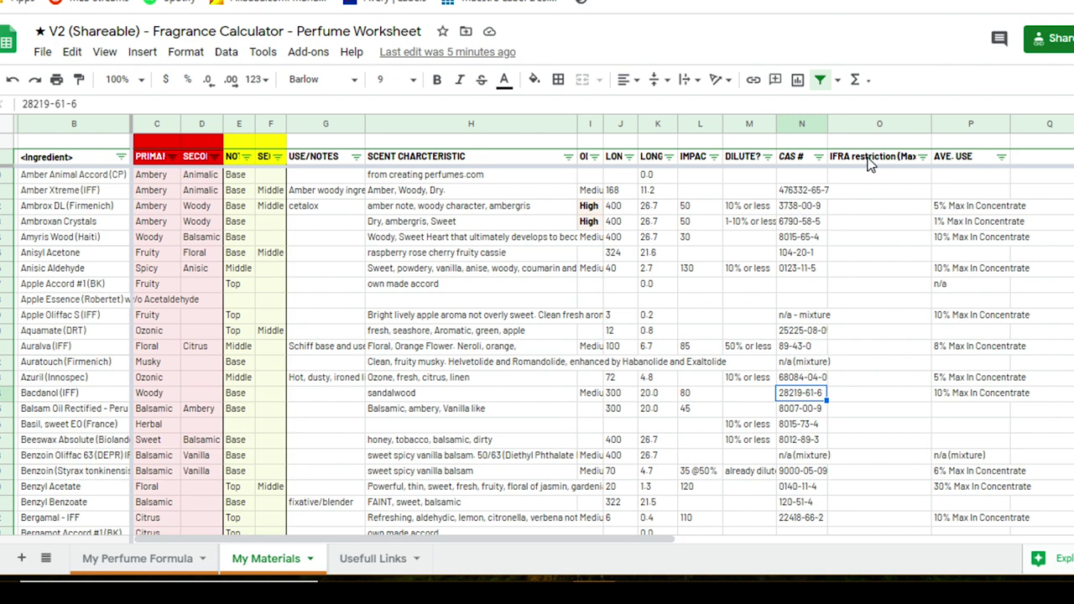
{"action": "left_click", "coordinate": [875, 223]}
{"action": "left_click", "coordinate": [876, 126]}
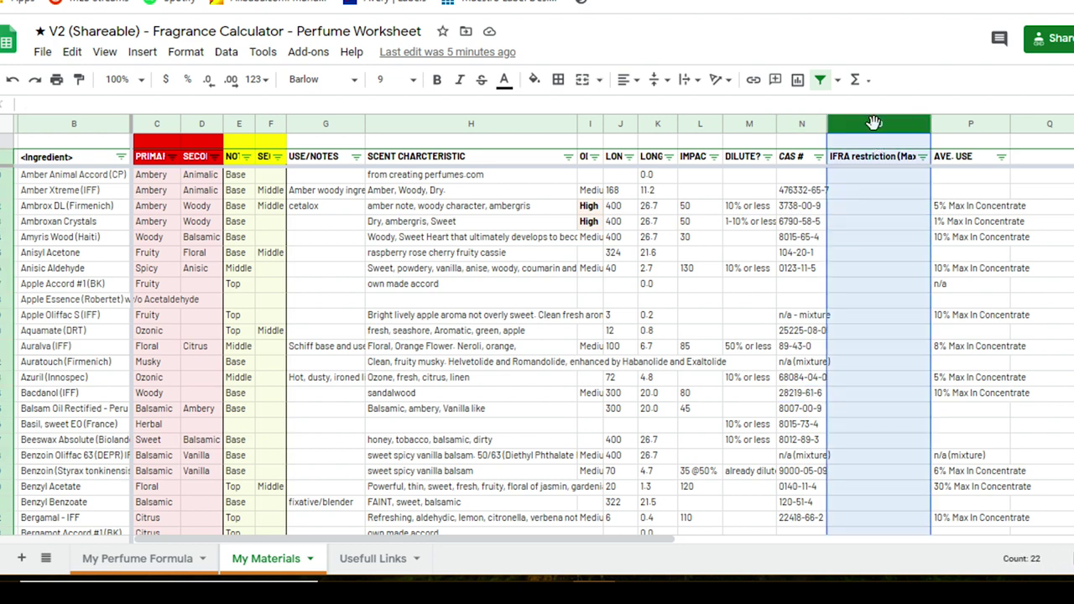
Review the IFRA restriction column, noting Carvone-L's 1.2% limit in finished product.
{"action": "left_click", "coordinate": [981, 124]}
{"action": "left_click", "coordinate": [880, 127]}
{"action": "scroll", "coordinate": [838, 340], "scroll_direction": "up", "scroll_amount": 5}
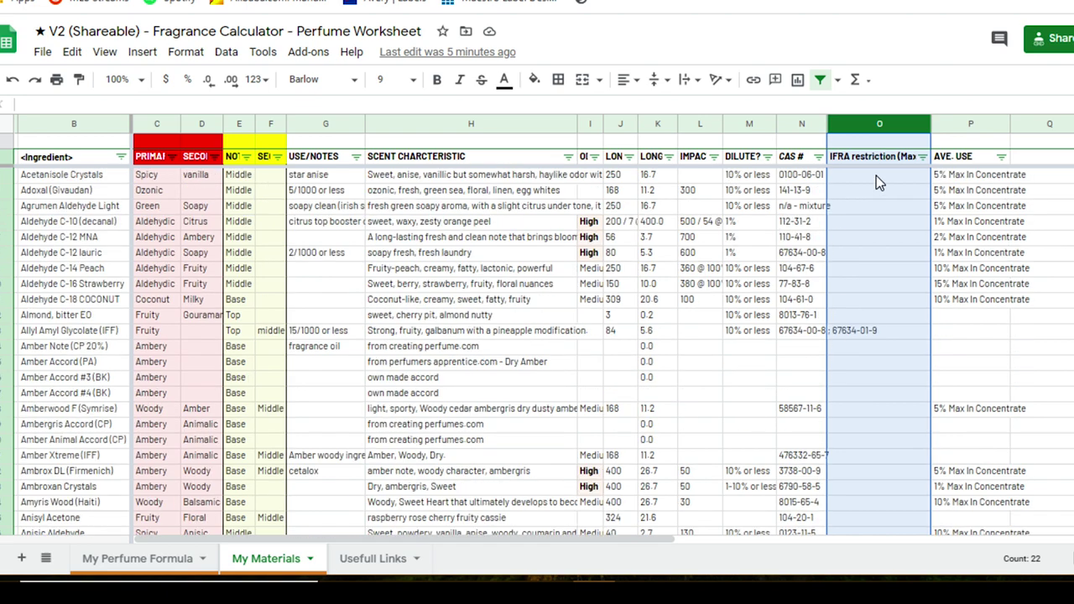
{"action": "scroll", "coordinate": [881, 391], "scroll_direction": "down", "scroll_amount": 13}
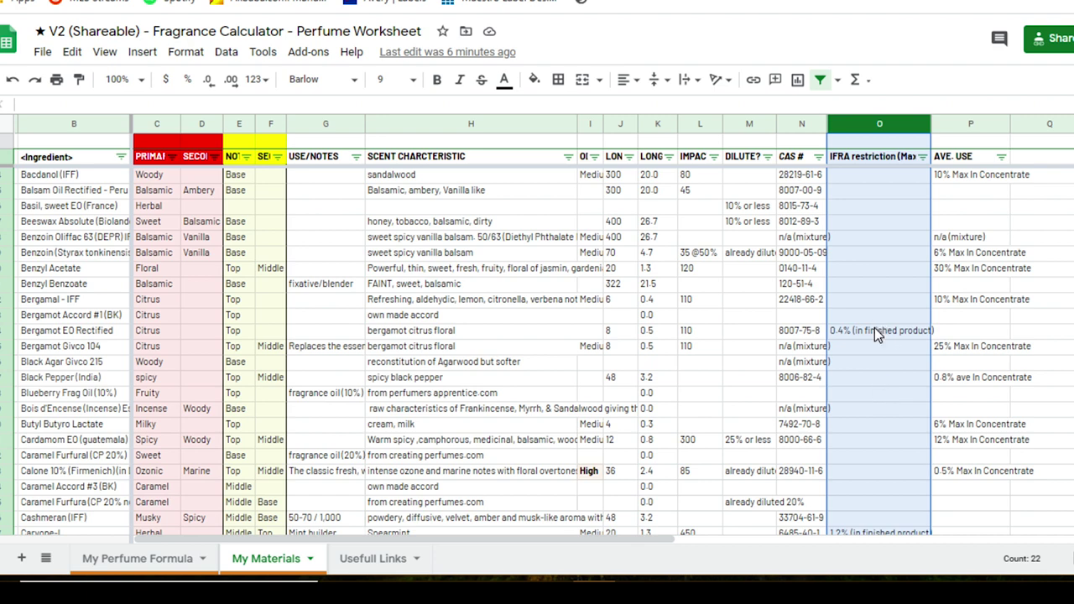
{"action": "left_click", "coordinate": [79, 336]}
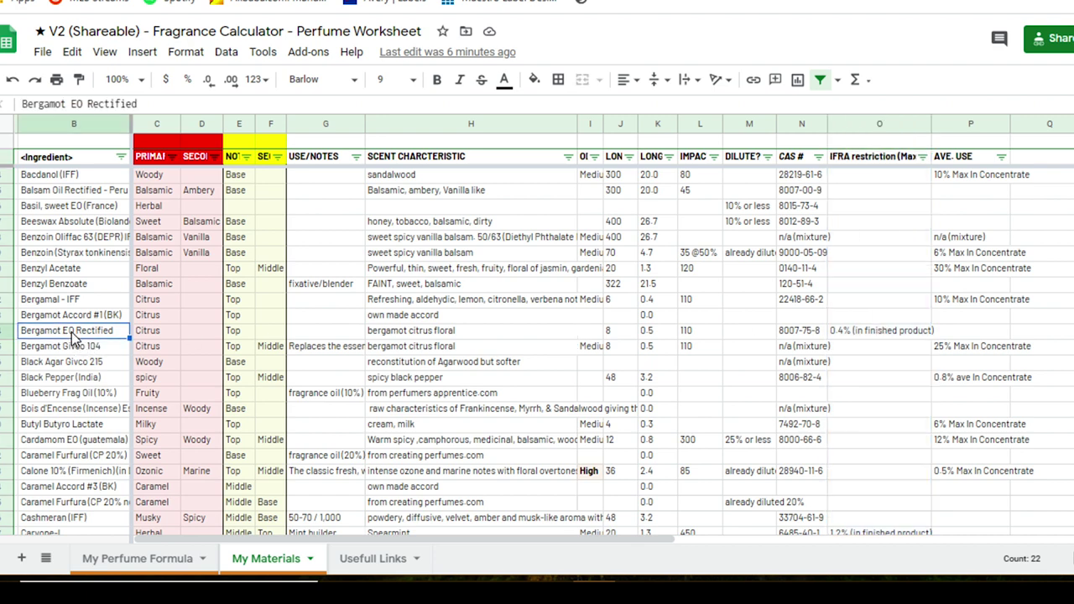
{"action": "scroll", "coordinate": [962, 428], "scroll_direction": "down", "scroll_amount": 5}
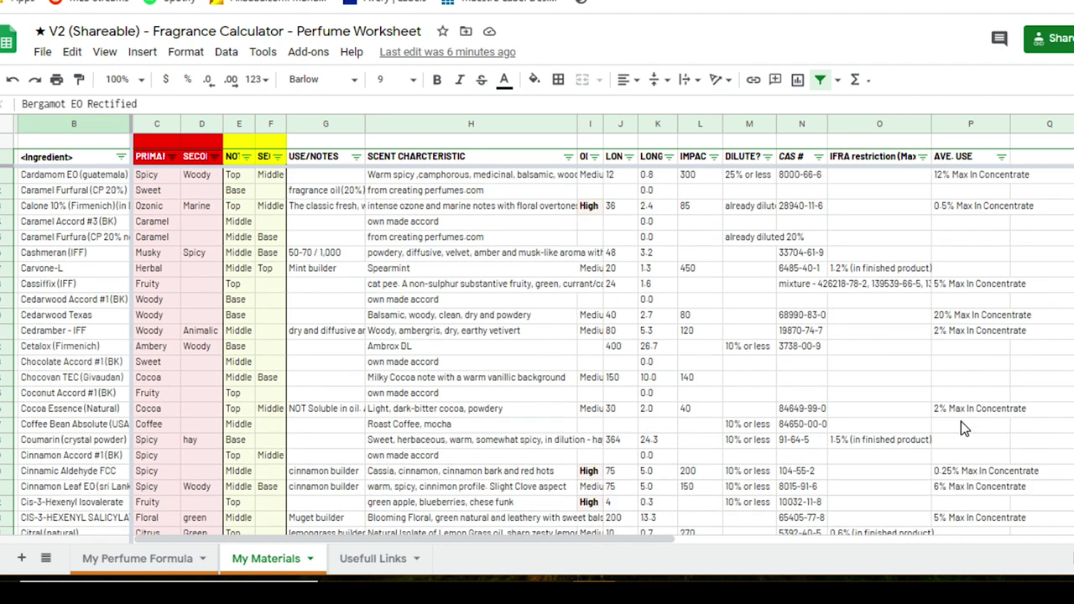
{"action": "left_click", "coordinate": [866, 268]}
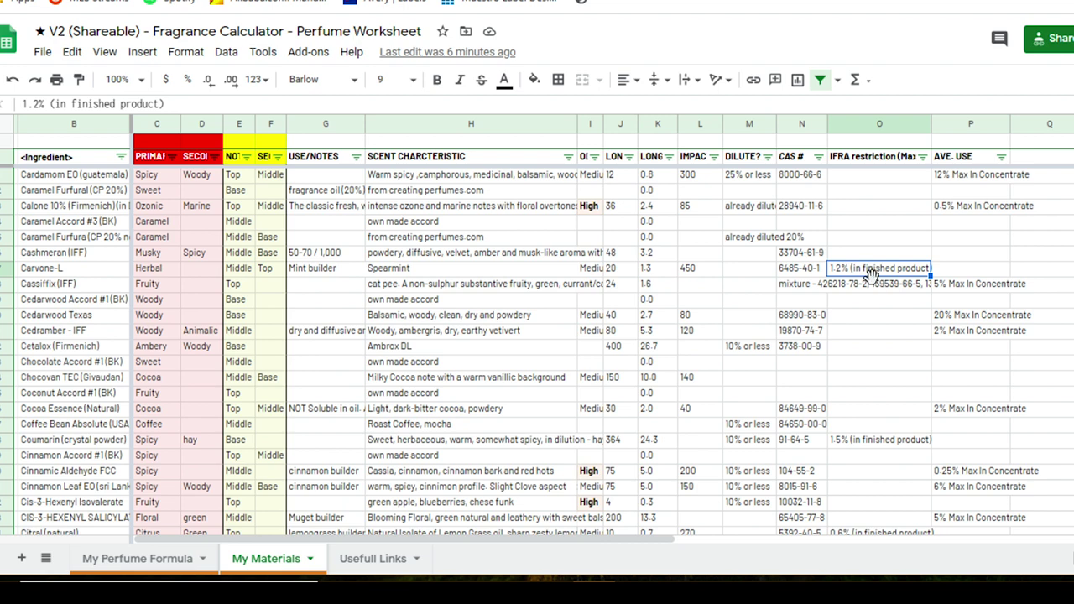
{"action": "left_click", "coordinate": [59, 272]}
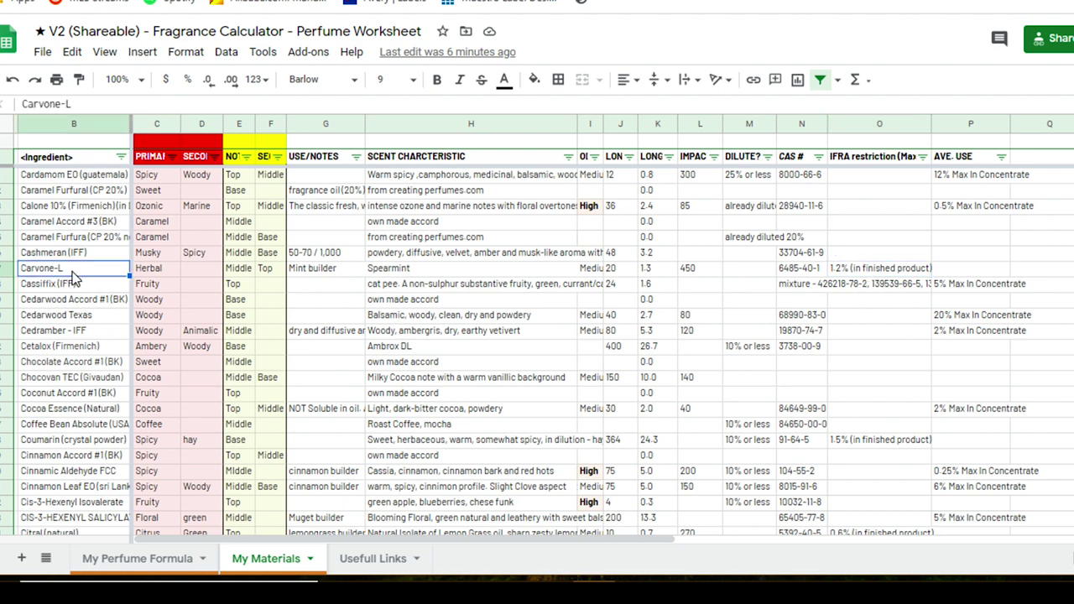
{"action": "left_click", "coordinate": [854, 272]}
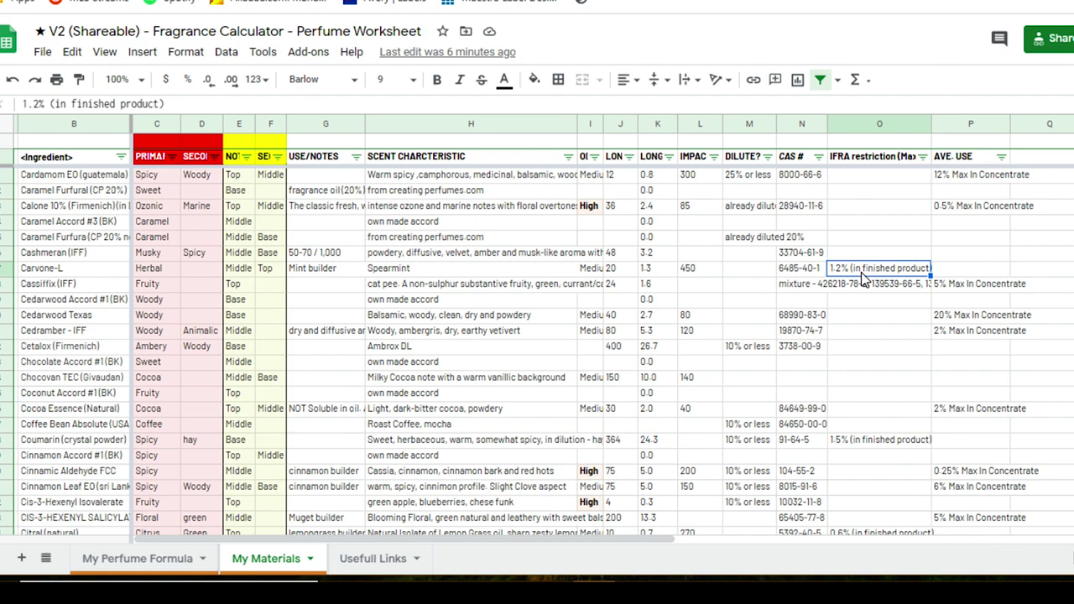
Check Damascone Delta's 0.043% IFRA limit against Datilat's empty entry.
{"action": "scroll", "coordinate": [864, 277], "scroll_direction": "down", "scroll_amount": 10}
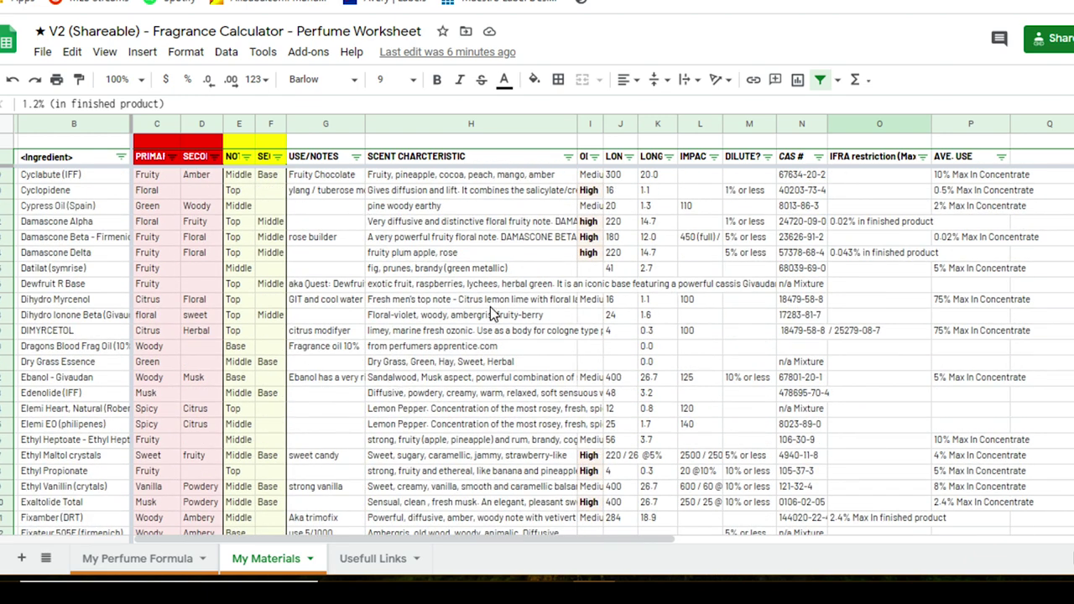
{"action": "left_click", "coordinate": [869, 252]}
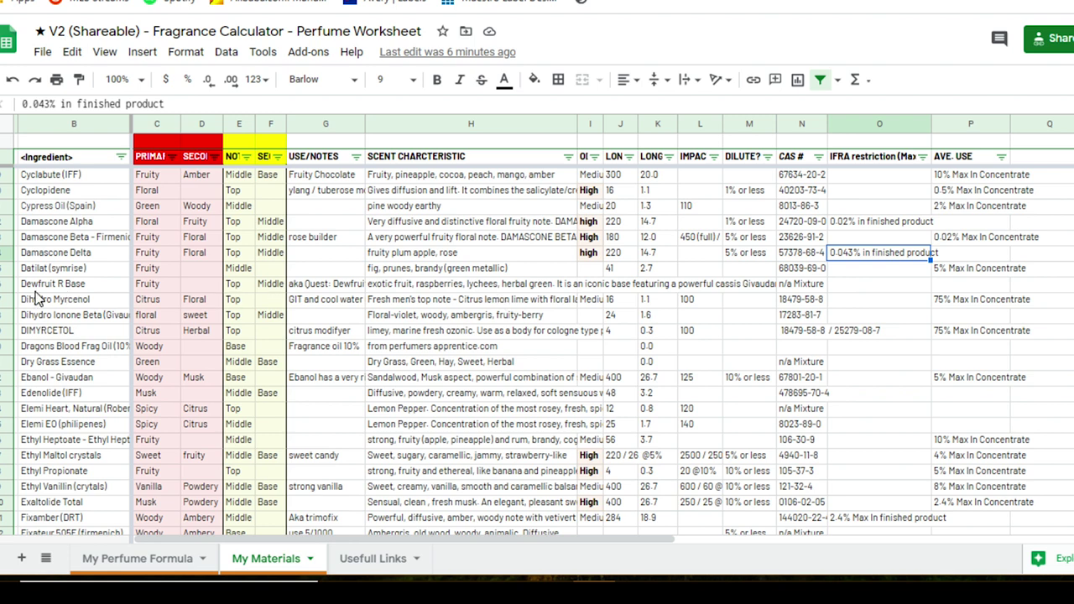
{"action": "left_click", "coordinate": [873, 269]}
{"action": "left_click", "coordinate": [872, 253]}
{"action": "left_click", "coordinate": [870, 131]}
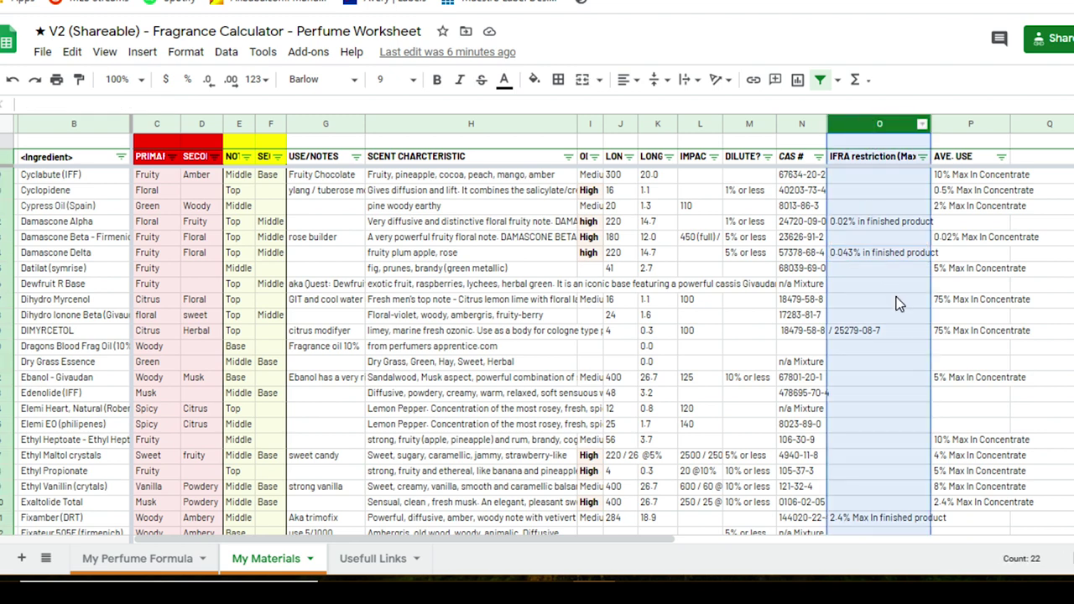
{"action": "left_click", "coordinate": [137, 560]}
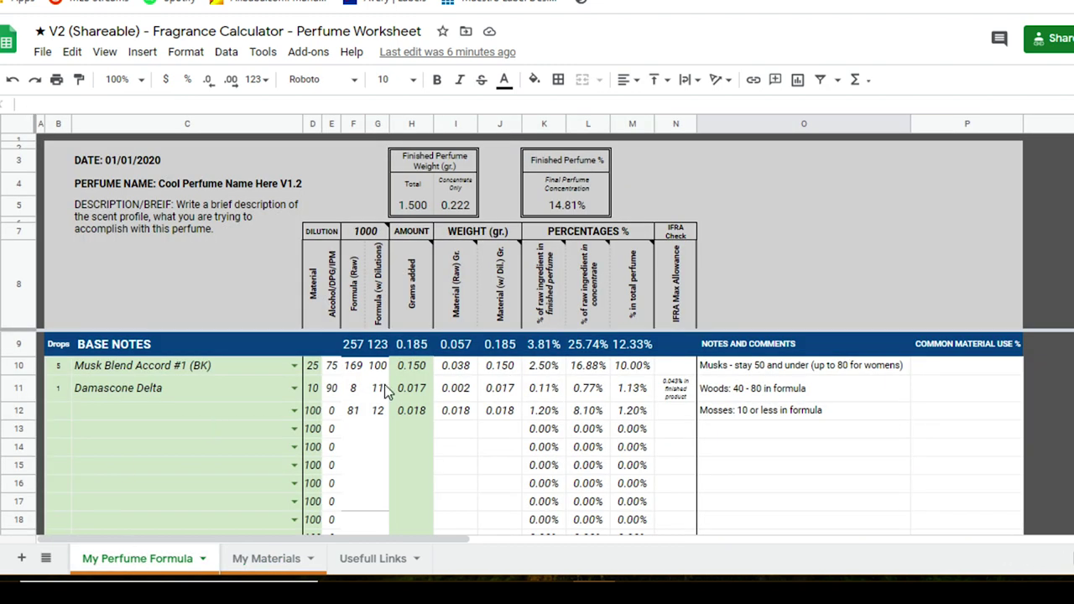
Inspect the IFRA lookup formulas in N10:N18, focusing on rows 13 and 14.
{"action": "left_click_drag", "start_coordinate": [675, 365], "coordinate": [684, 518]}
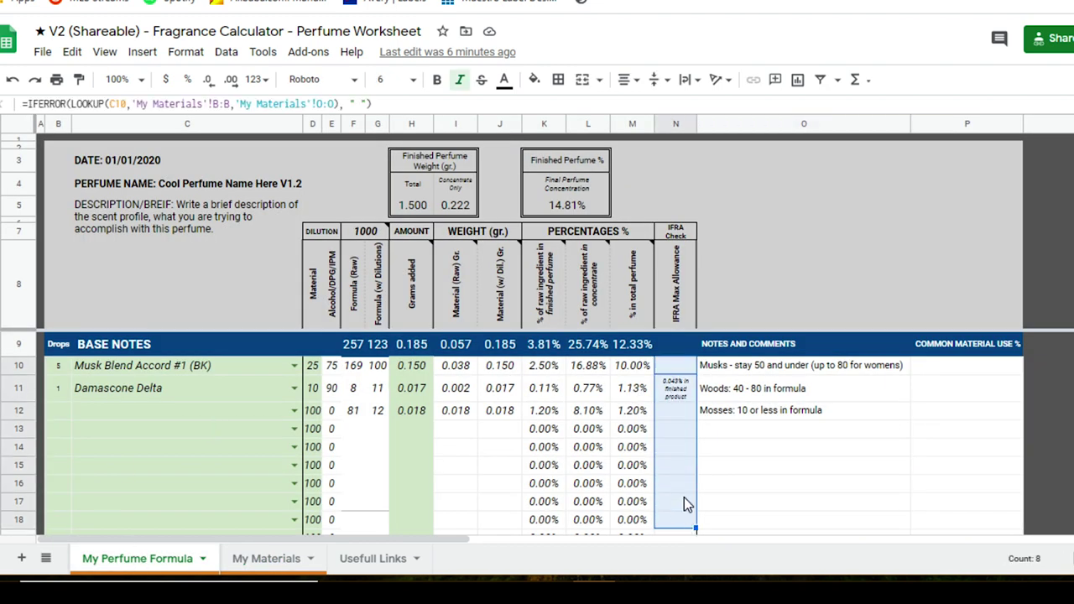
{"action": "left_click", "coordinate": [684, 503]}
{"action": "left_click", "coordinate": [681, 434]}
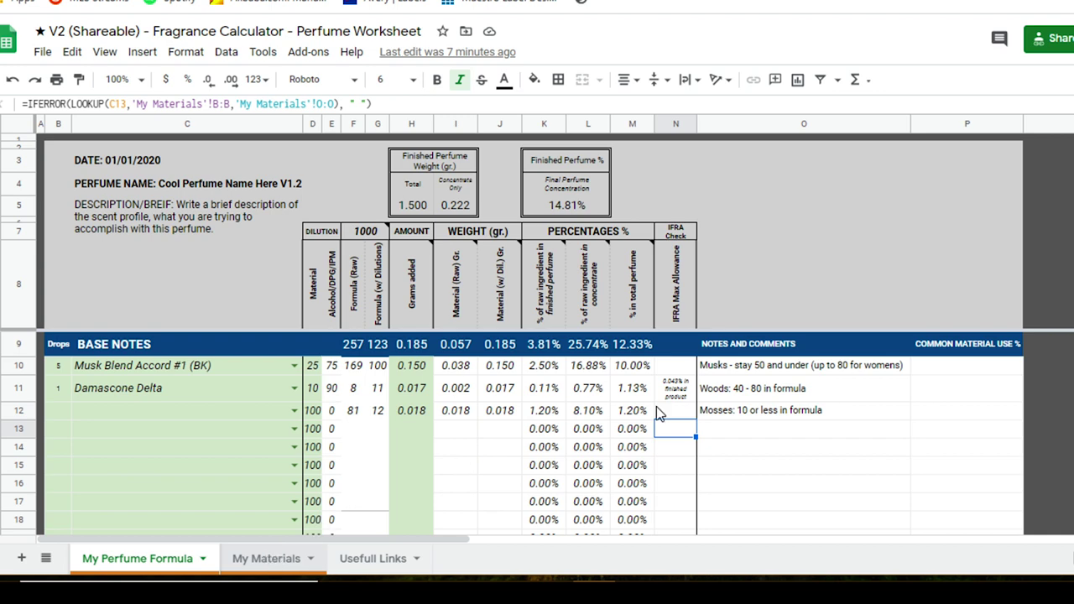
{"action": "key", "text": "ctrl+shift+Page_Down"}
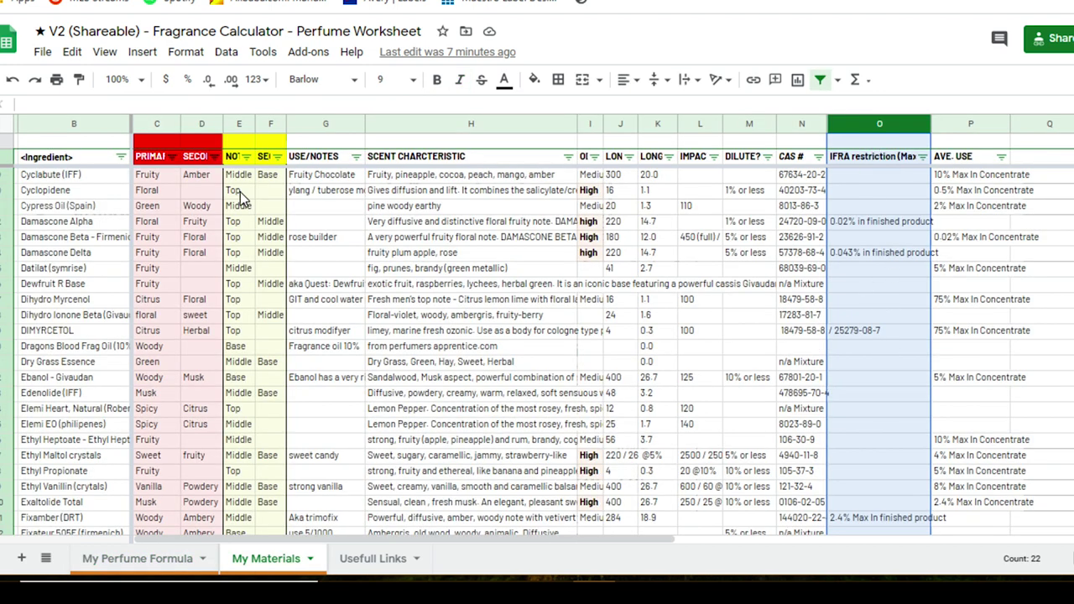
{"action": "left_click", "coordinate": [139, 558]}
{"action": "left_click", "coordinate": [676, 455]}
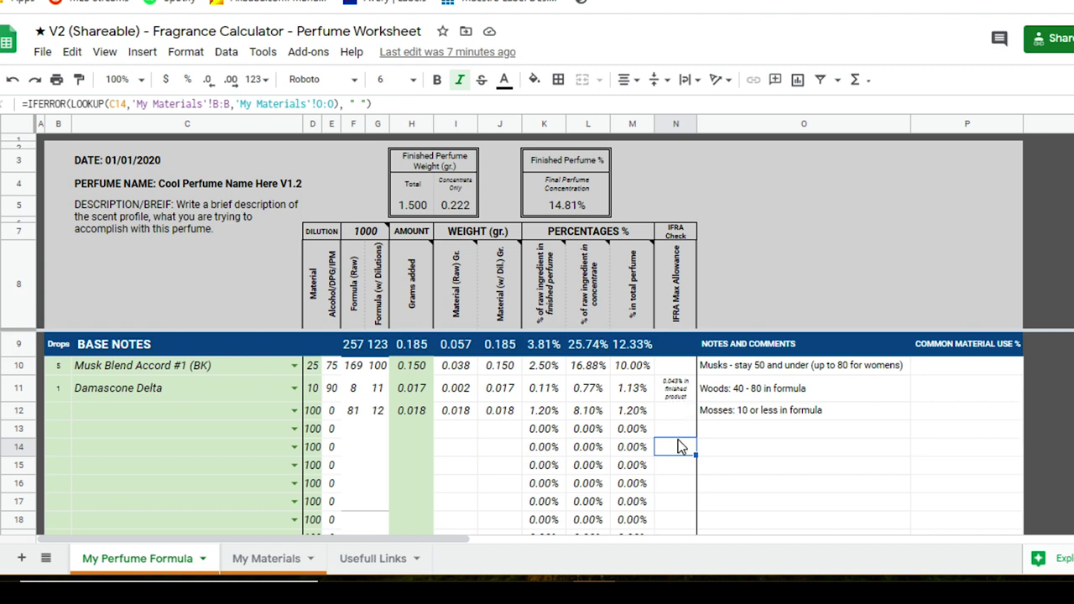
Find Damascone Alpha and its 0.02% IFRA limit on the My Materials sheet.
{"action": "left_click", "coordinate": [281, 560]}
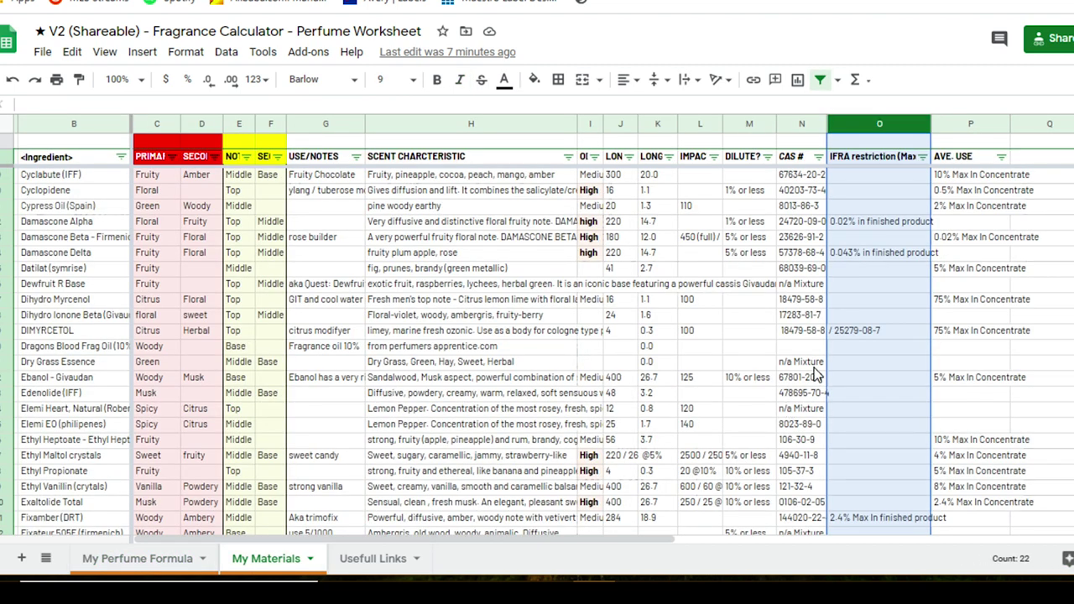
{"action": "left_click", "coordinate": [872, 228]}
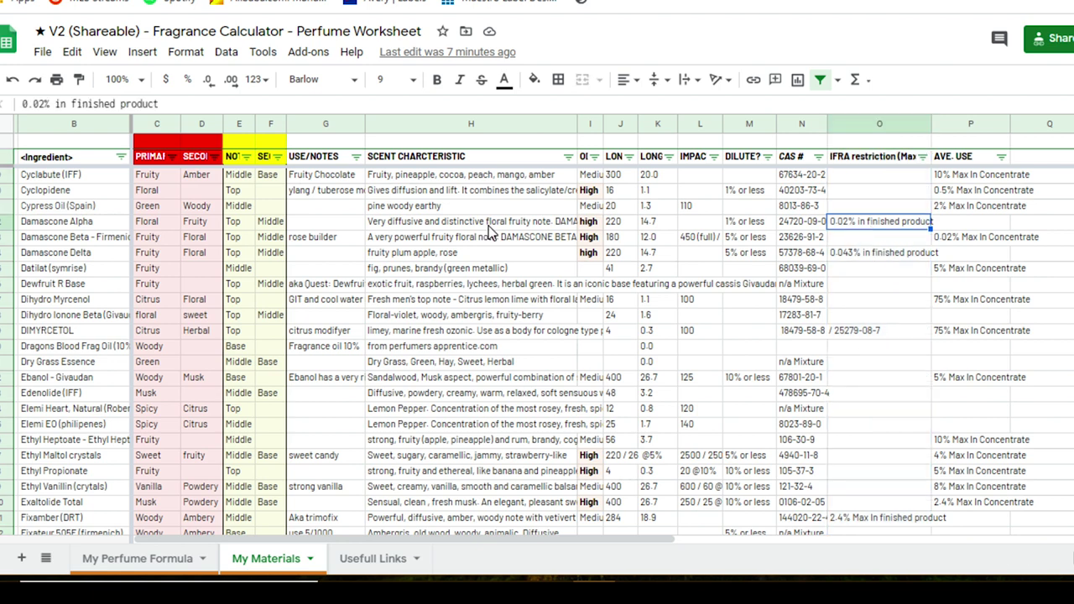
{"action": "left_click", "coordinate": [86, 225]}
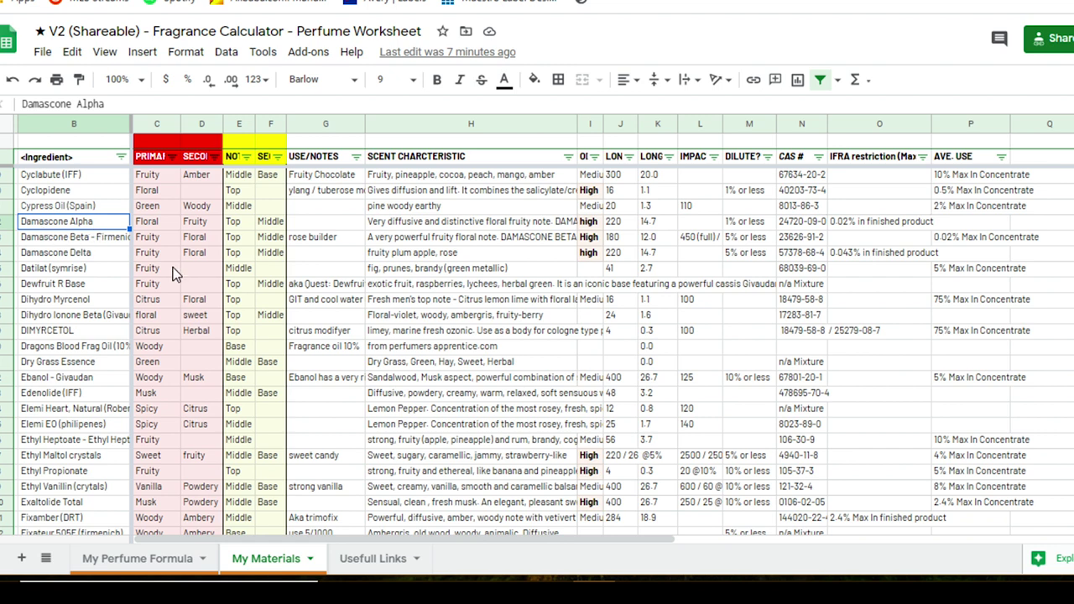
Enter Damascone Alpha in C12 using the 'dam' autocomplete suggestion.
{"action": "left_click", "coordinate": [188, 559]}
{"action": "left_click", "coordinate": [122, 412]}
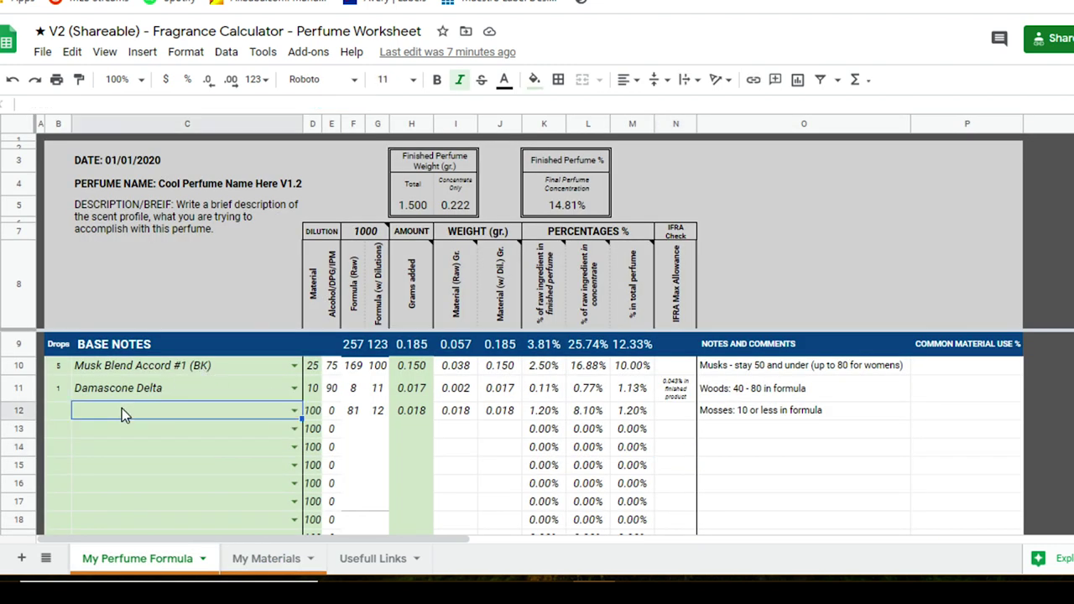
{"action": "type", "text": "dam"}
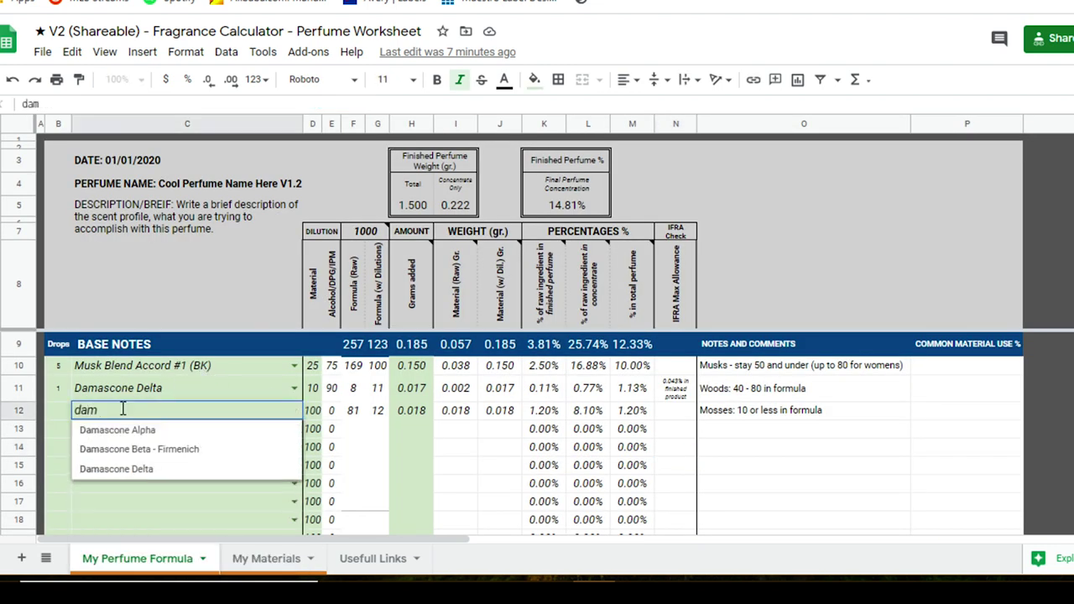
{"action": "left_click", "coordinate": [144, 430]}
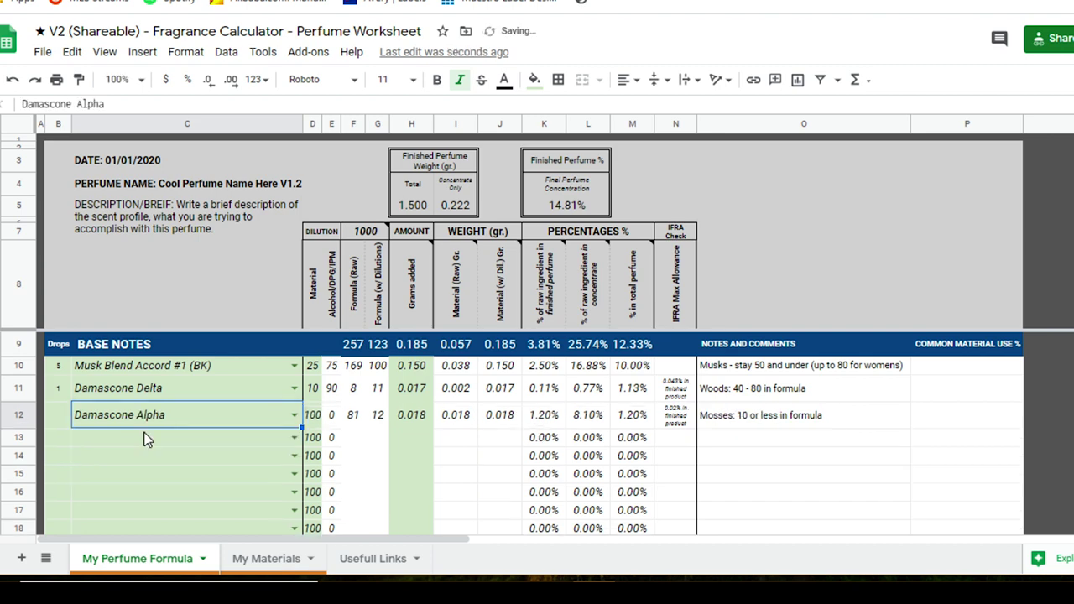
Verify N12's IFRA allowance matches Damascone Alpha's 0.02% restriction in My Materials.
{"action": "left_click", "coordinate": [677, 425]}
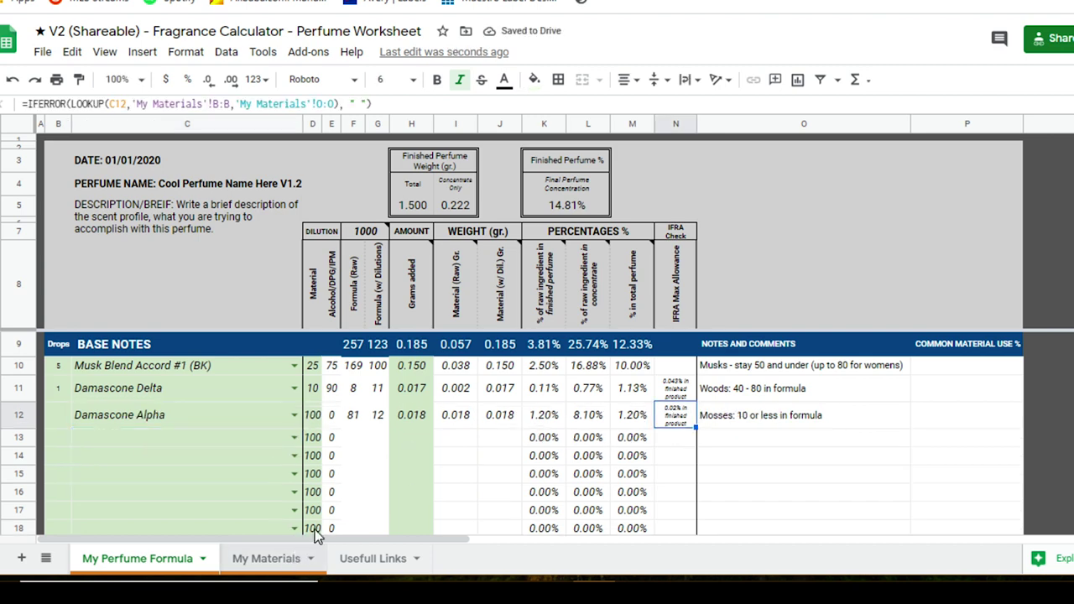
{"action": "left_click", "coordinate": [304, 554]}
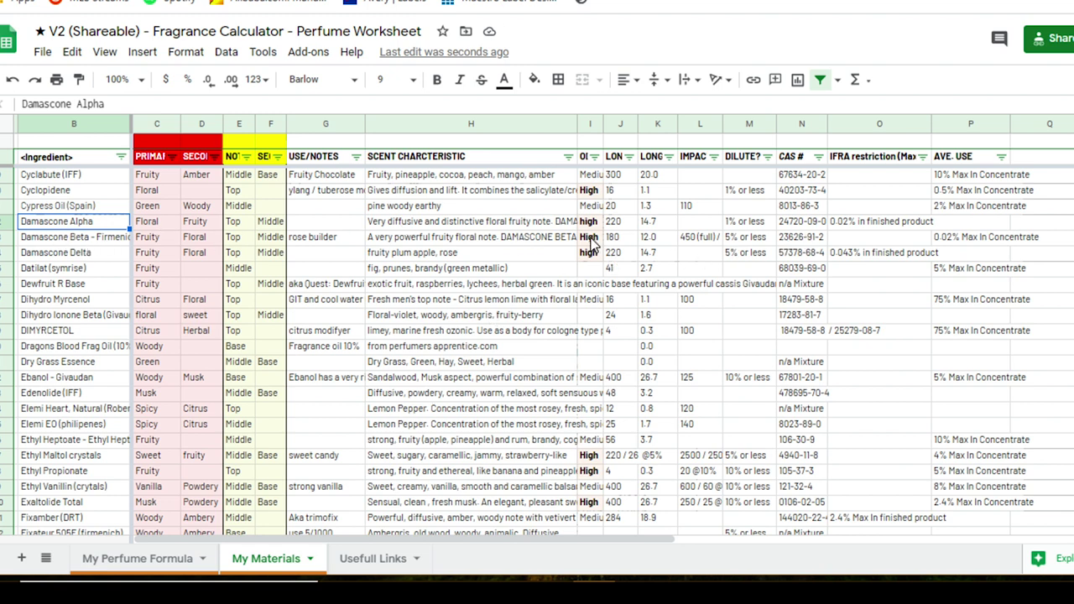
{"action": "left_click", "coordinate": [883, 225]}
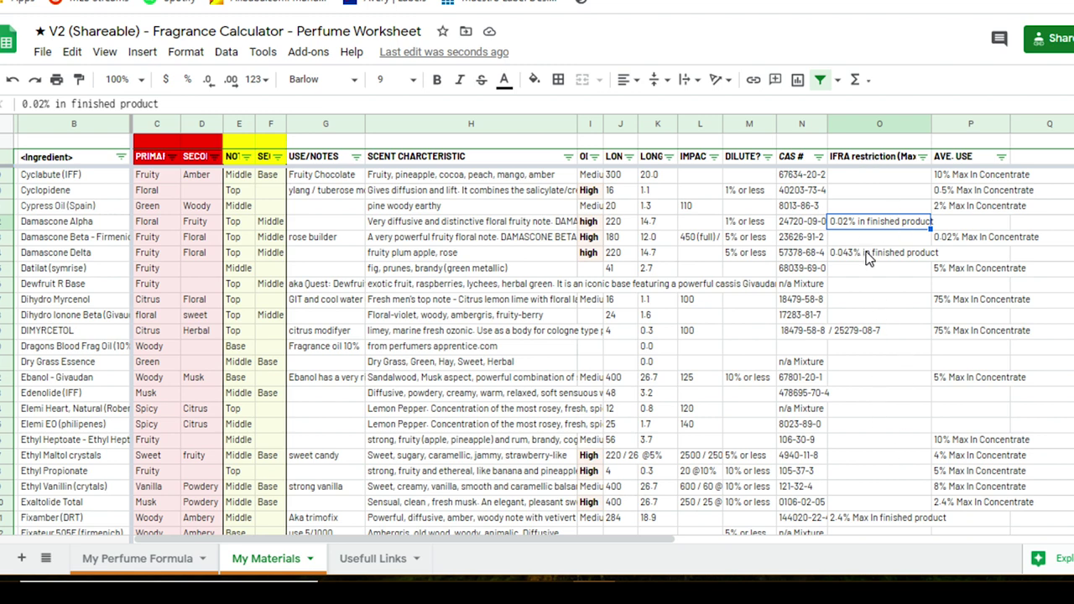
{"action": "left_click", "coordinate": [170, 558]}
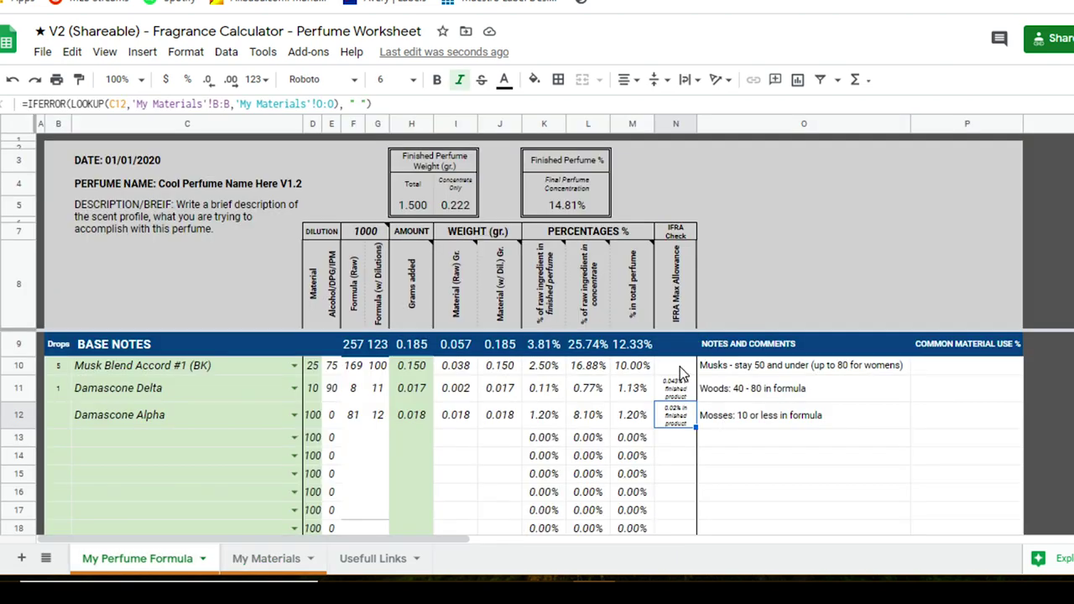
{"action": "left_click_drag", "start_coordinate": [682, 369], "coordinate": [690, 419]}
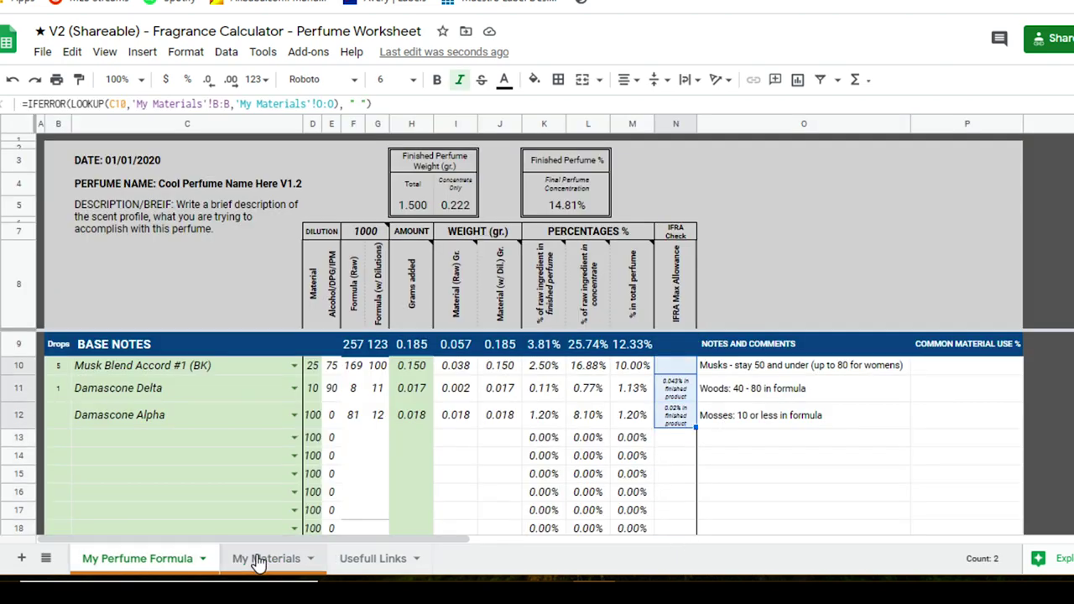
{"action": "left_click", "coordinate": [258, 559]}
{"action": "left_click", "coordinate": [971, 126]}
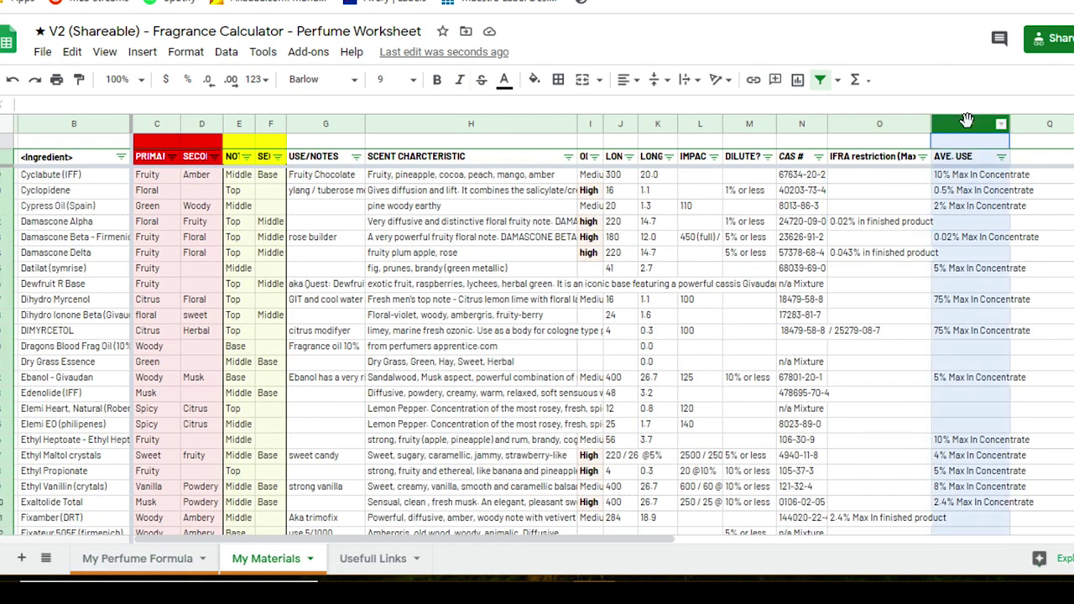
{"action": "left_click", "coordinate": [980, 210]}
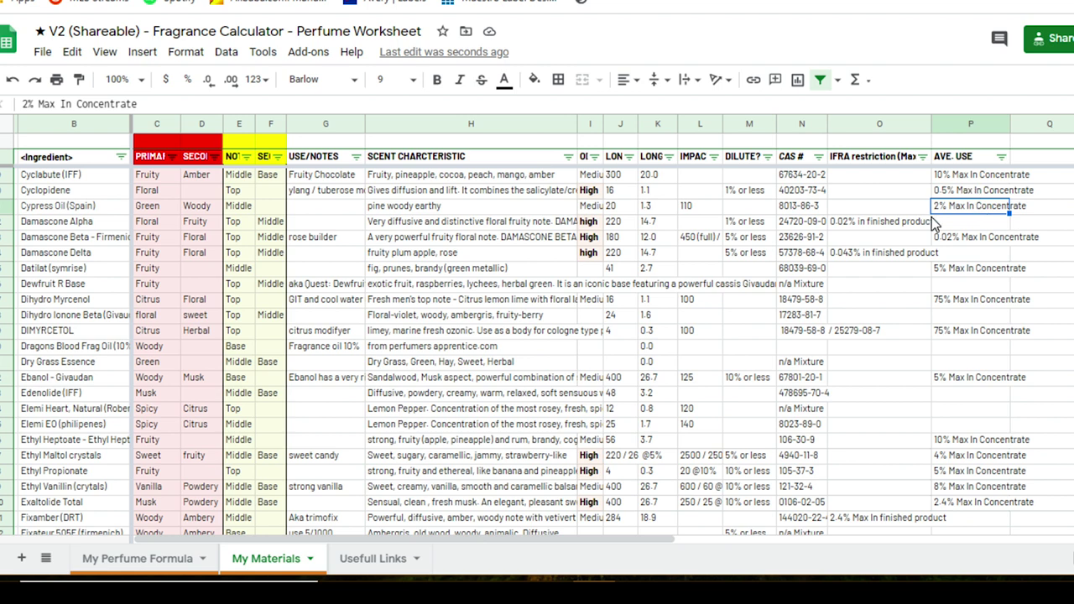
{"action": "left_click", "coordinate": [973, 240]}
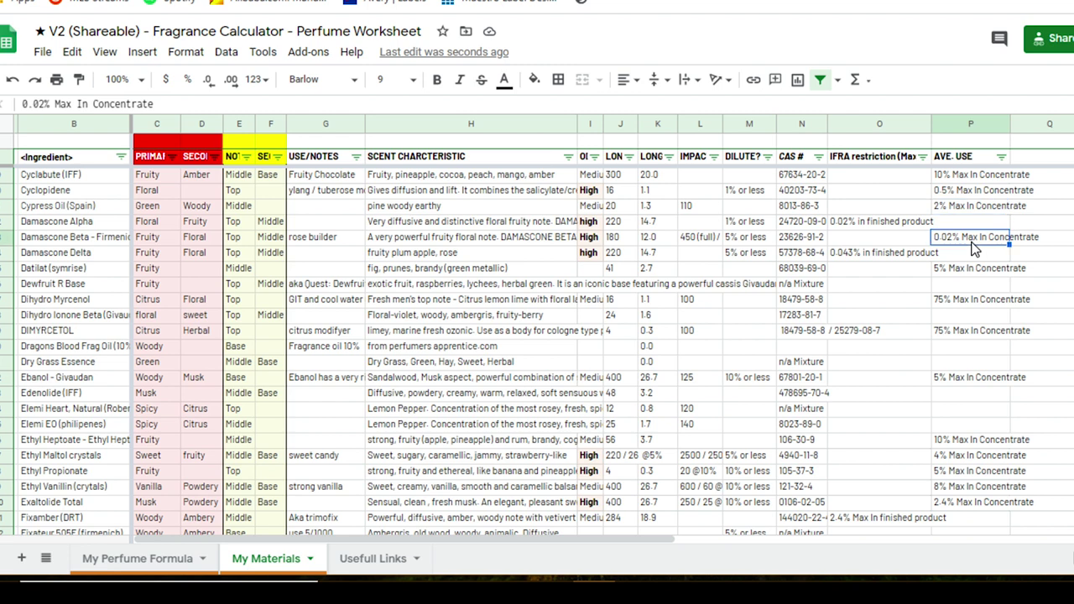
{"action": "left_click", "coordinate": [976, 210]}
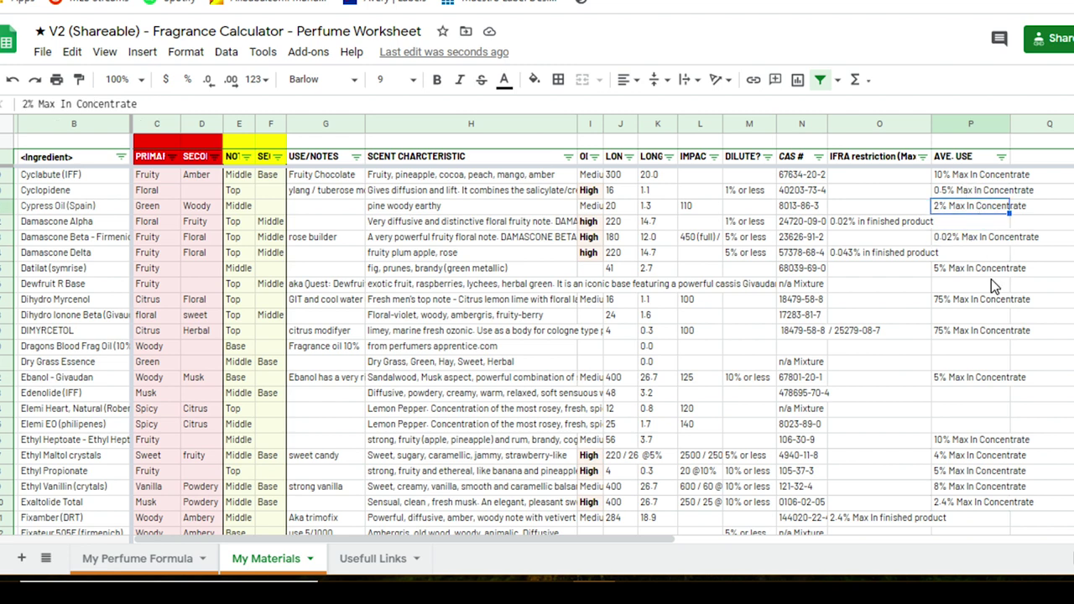
{"action": "scroll", "coordinate": [984, 350], "scroll_direction": "down", "scroll_amount": 5}
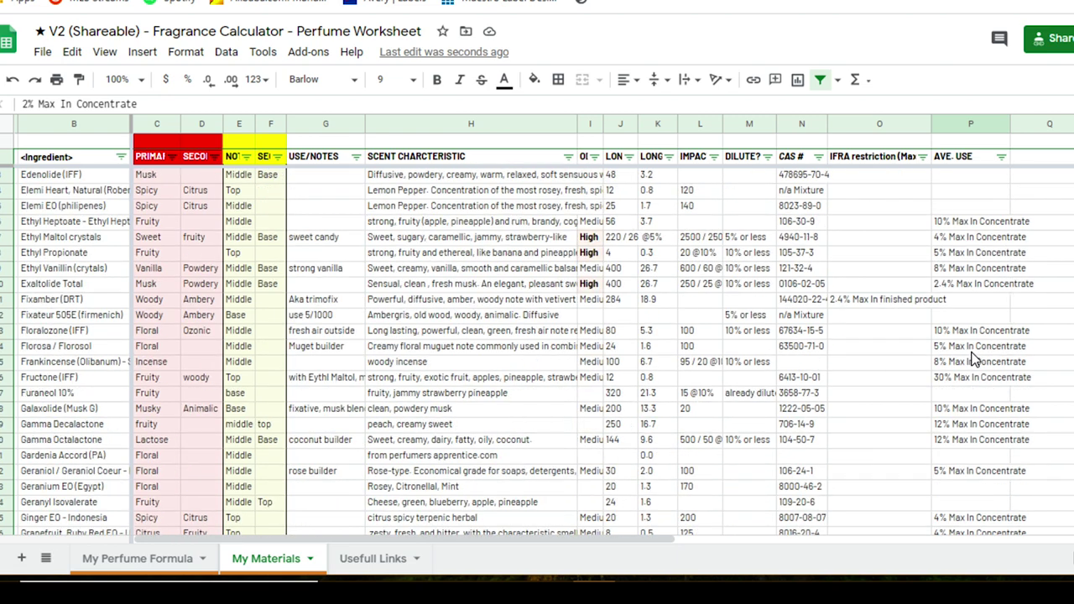
{"action": "left_click", "coordinate": [964, 272]}
{"action": "left_click", "coordinate": [973, 284]}
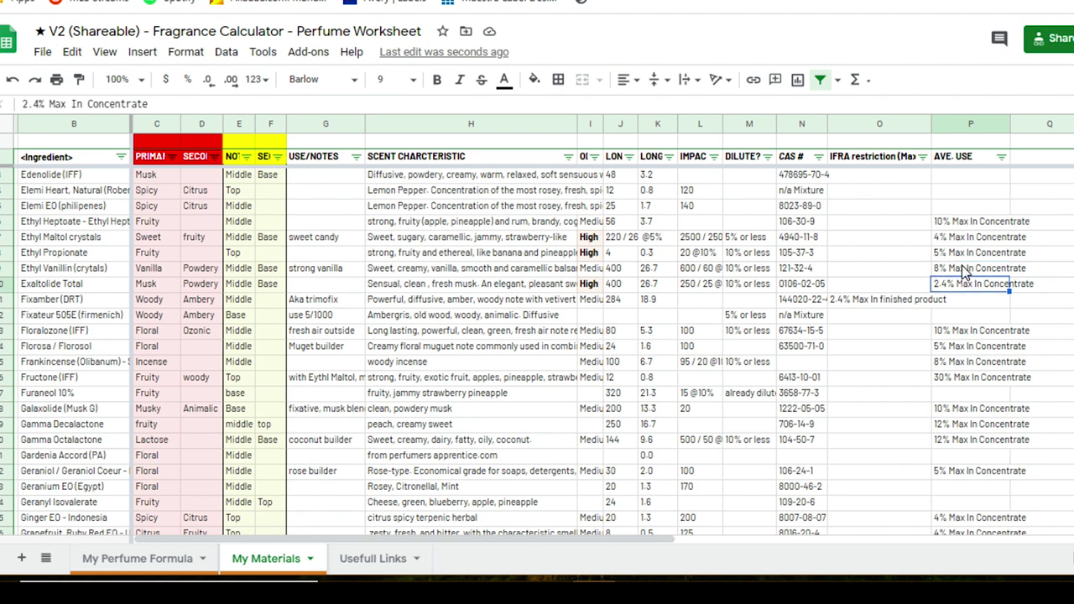
{"action": "left_click", "coordinate": [965, 269]}
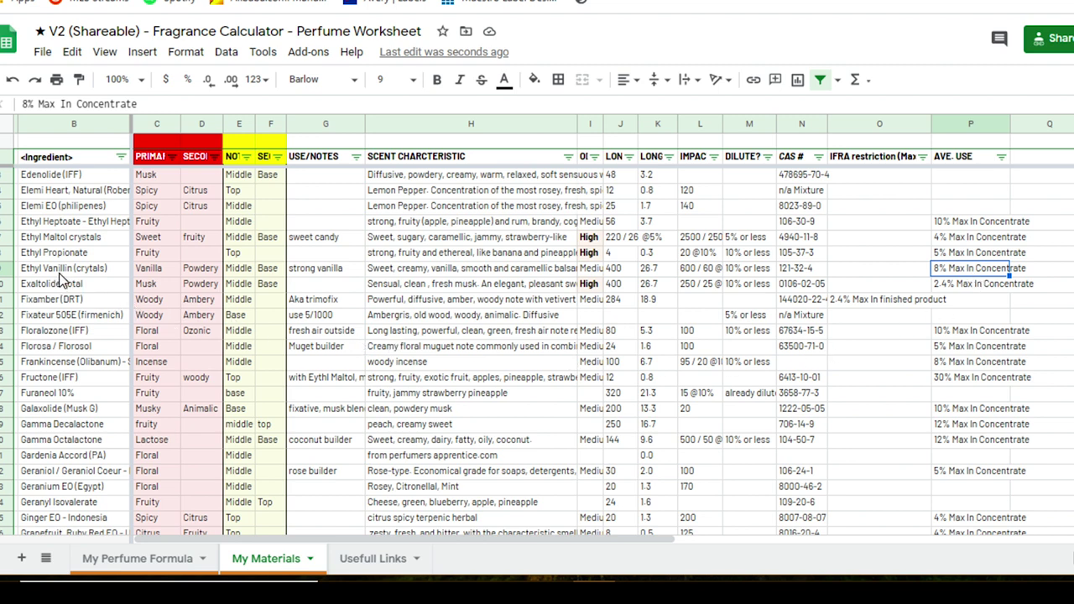
{"action": "left_click", "coordinate": [60, 273]}
{"action": "left_click", "coordinate": [961, 274]}
{"action": "scroll", "coordinate": [981, 335], "scroll_direction": "down", "scroll_amount": 3}
{"action": "scroll", "coordinate": [967, 289], "scroll_direction": "up", "scroll_amount": 3}
{"action": "left_click", "coordinate": [961, 285]}
{"action": "left_click", "coordinate": [977, 268]}
{"action": "left_click", "coordinate": [978, 240]}
{"action": "left_click", "coordinate": [975, 222]}
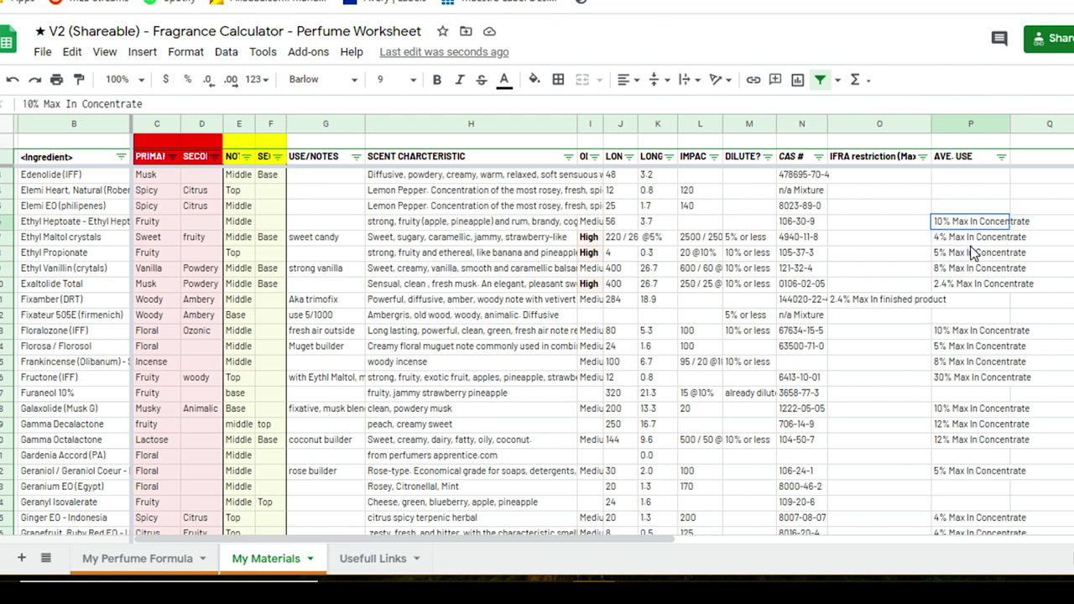
{"action": "left_click", "coordinate": [973, 285], "text": "shift"}
{"action": "left_click", "coordinate": [973, 271]}
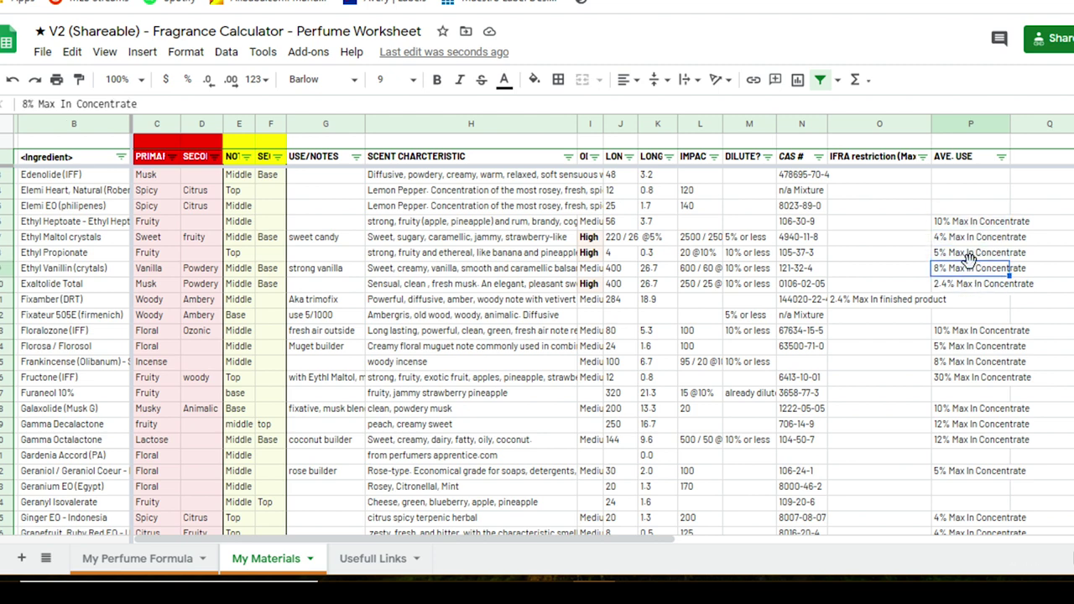
{"action": "left_click_drag", "start_coordinate": [980, 177], "coordinate": [976, 409]}
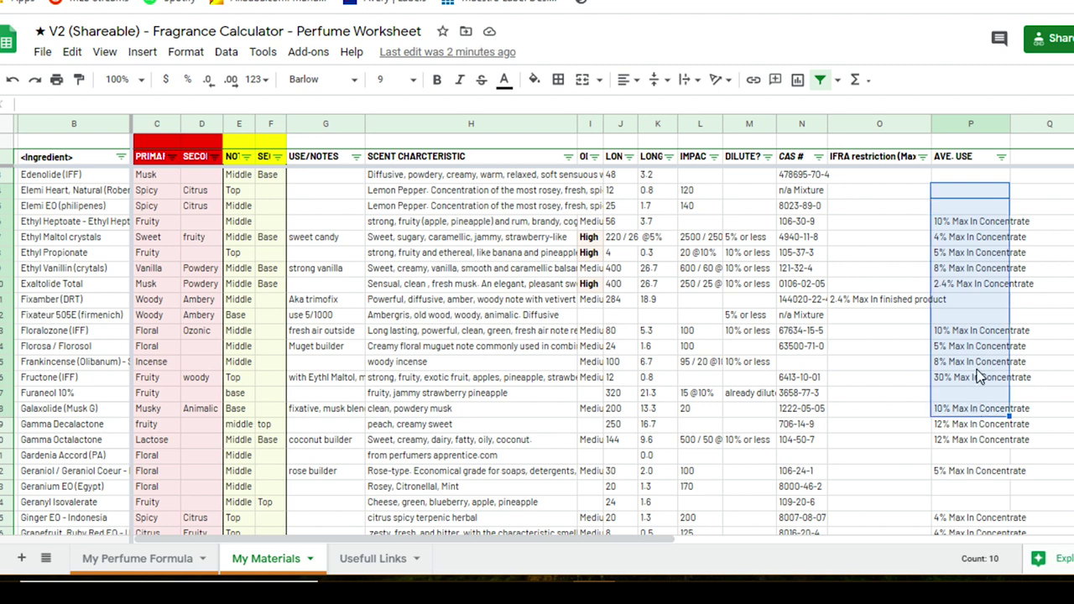
{"action": "left_click", "coordinate": [974, 303]}
{"action": "left_click", "coordinate": [168, 558]}
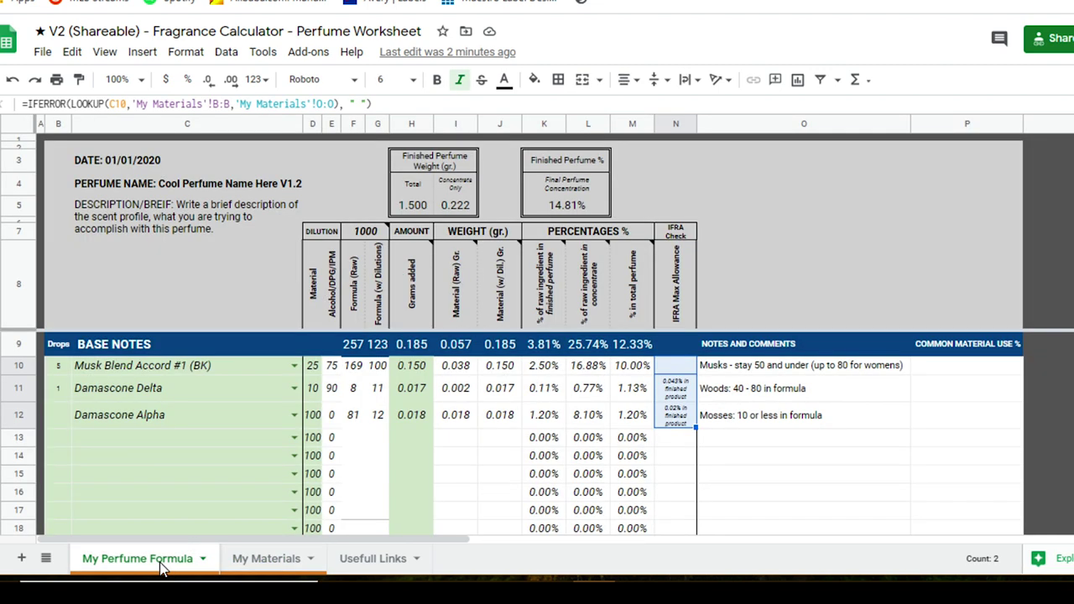
{"action": "left_click", "coordinate": [952, 369]}
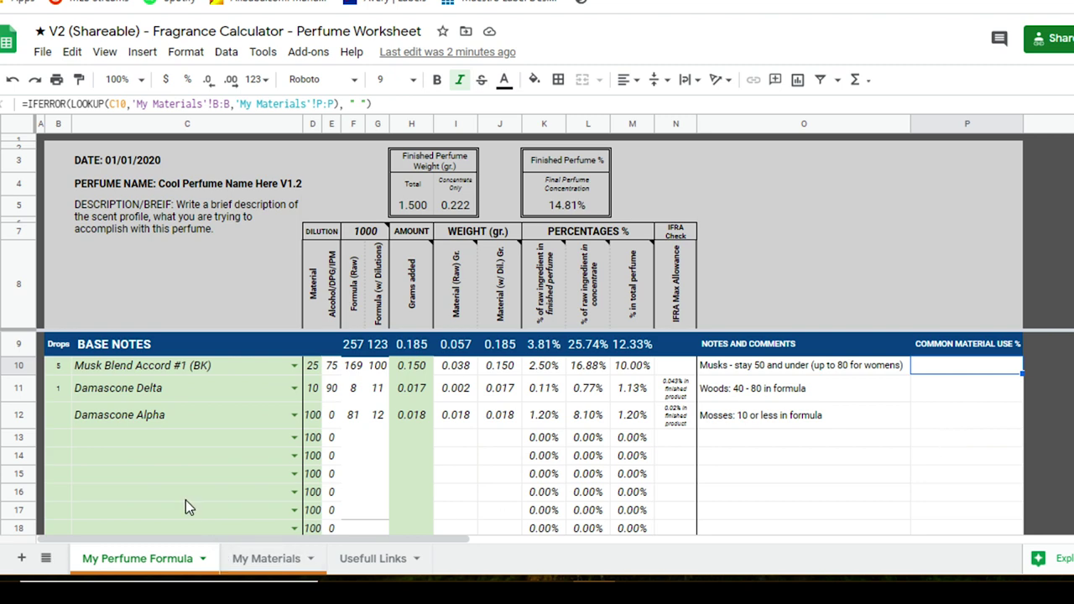
{"action": "left_click", "coordinate": [125, 447]}
{"action": "type", "text": "vani"}
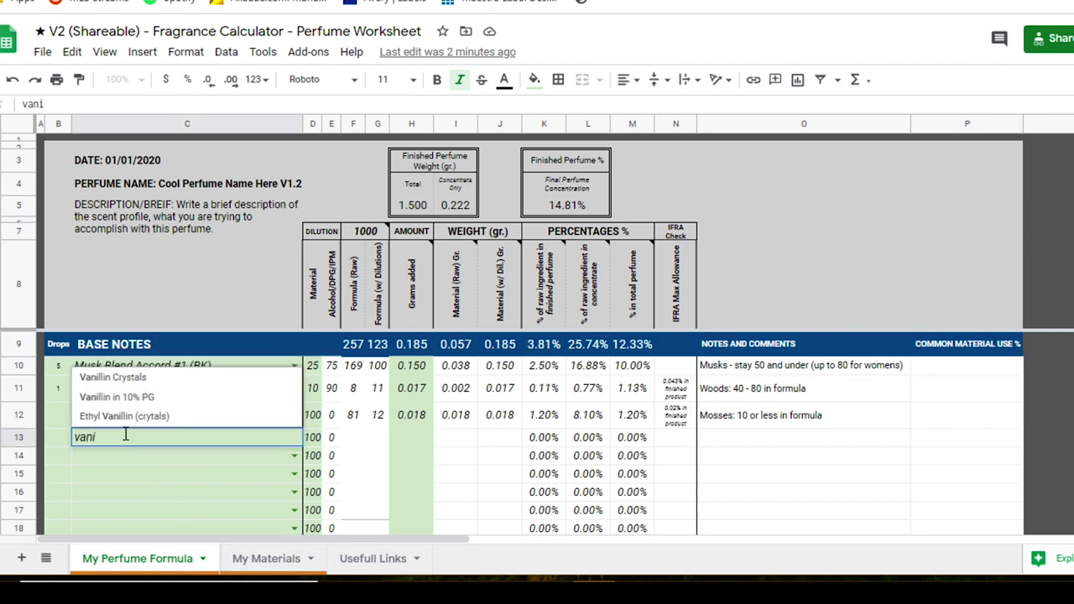
{"action": "left_click", "coordinate": [126, 416]}
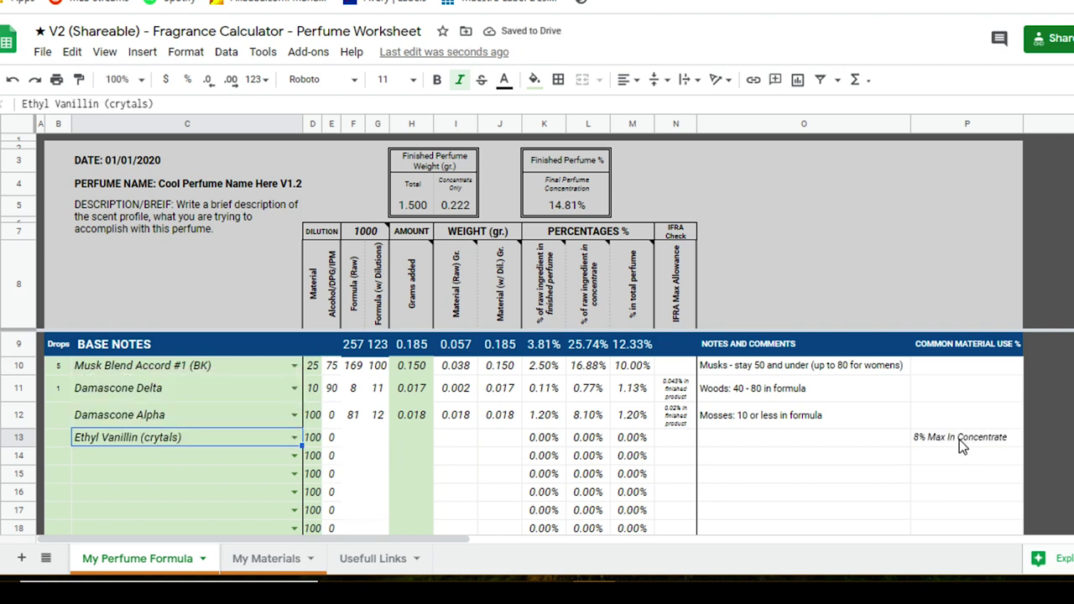
{"action": "left_click", "coordinate": [266, 559]}
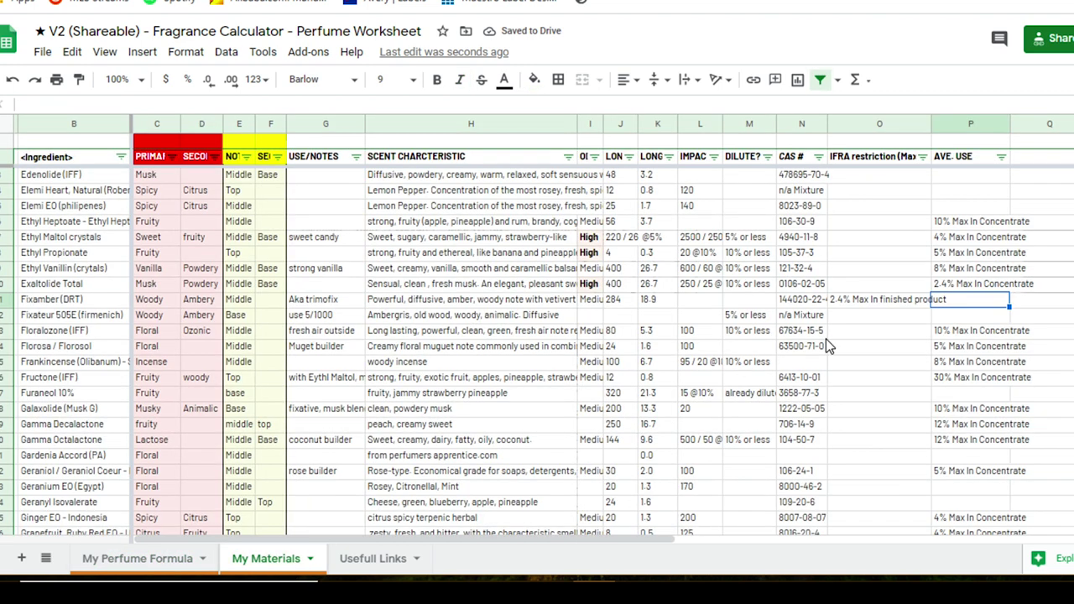
{"action": "left_click", "coordinate": [960, 266]}
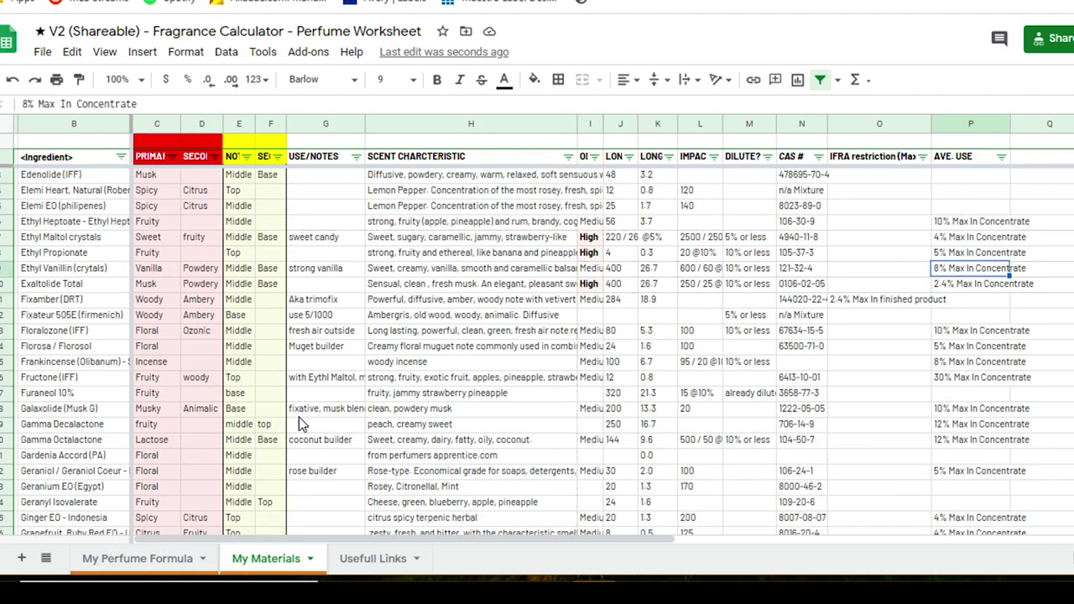
{"action": "left_click", "coordinate": [116, 573]}
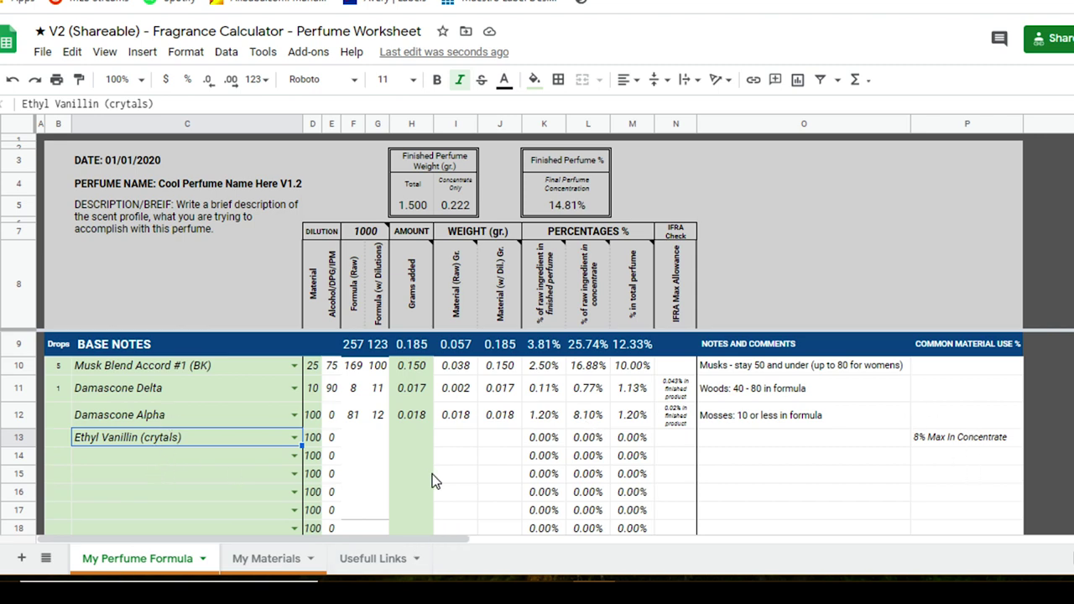
{"action": "left_click", "coordinate": [400, 453]}
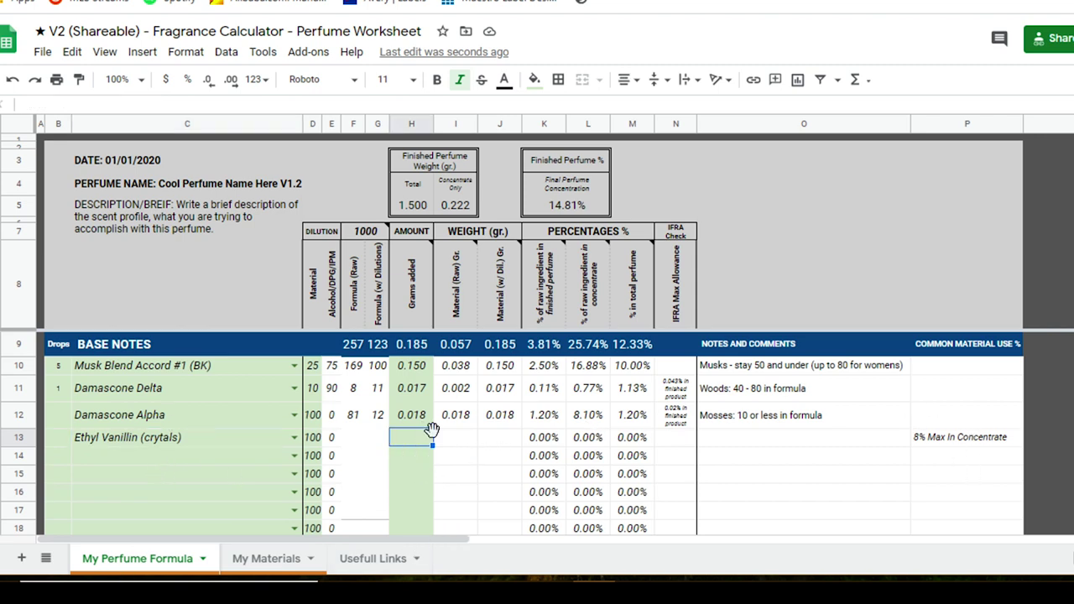
{"action": "scroll", "coordinate": [454, 432], "scroll_direction": "down", "scroll_amount": 3}
{"action": "scroll", "coordinate": [454, 433], "scroll_direction": "up", "scroll_amount": 3}
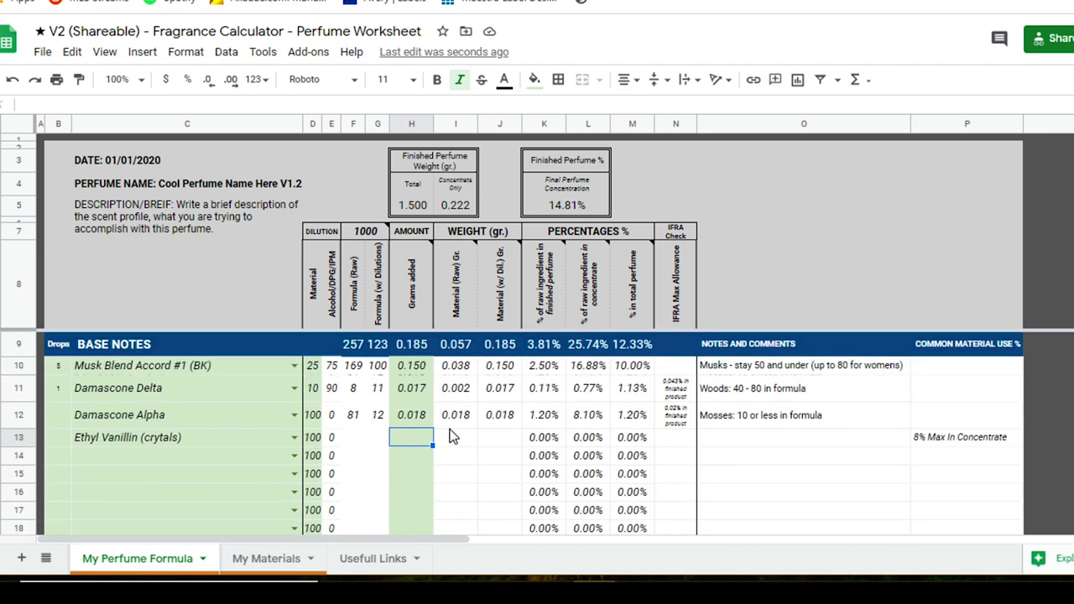
{"action": "left_click", "coordinate": [963, 443]}
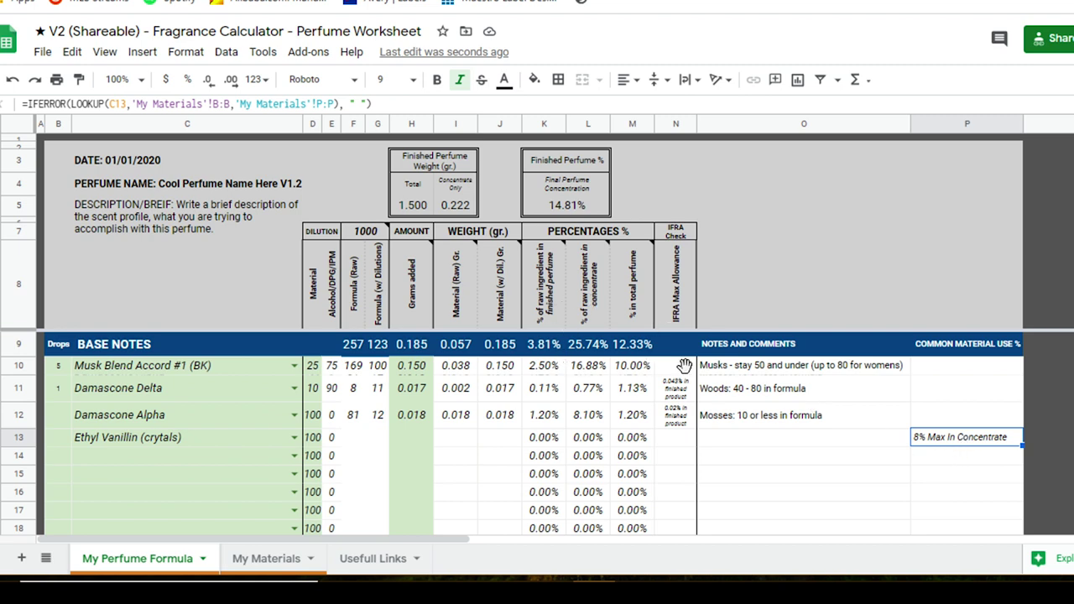
{"action": "left_click", "coordinate": [586, 317]}
{"action": "left_click", "coordinate": [590, 438]}
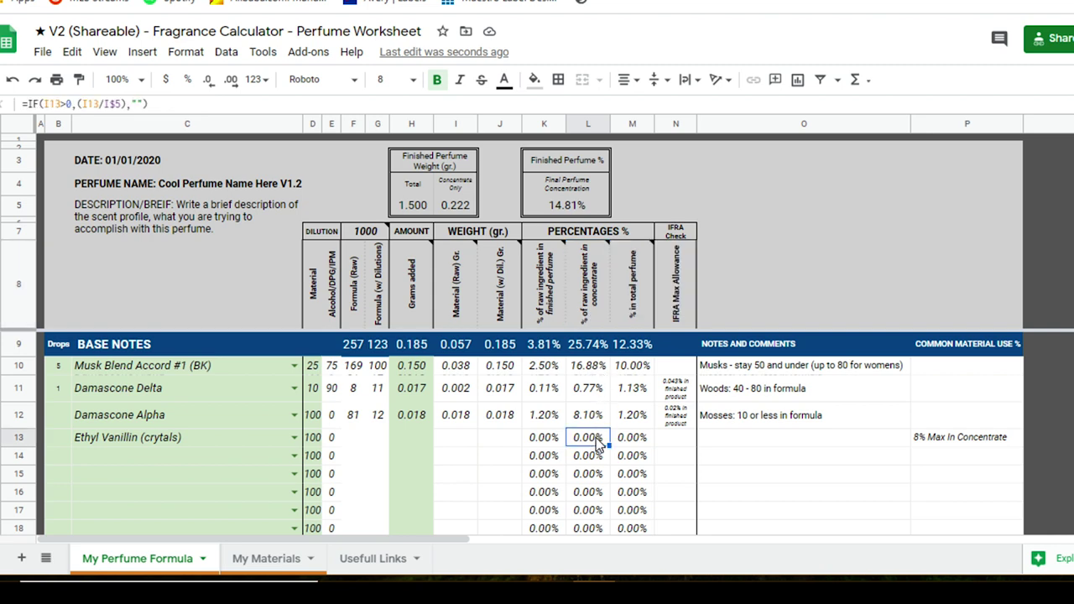
{"action": "left_click", "coordinate": [424, 441]}
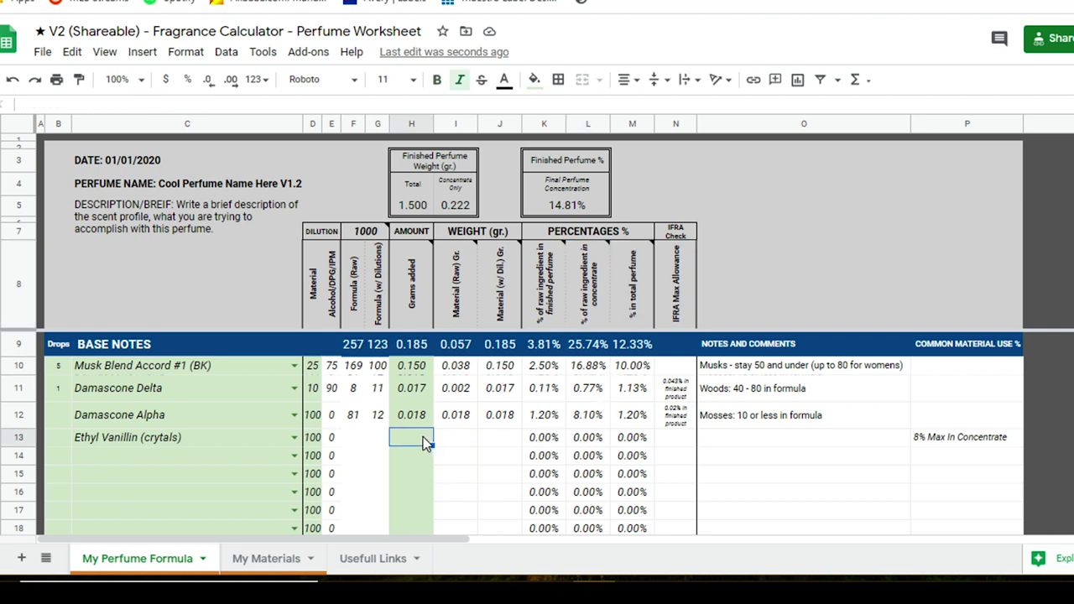
Set Ethyl Vanillin's grams in H13 to 0.2, then change it to 0.05.
{"action": "type", "text": ".2"}
{"action": "key", "text": "Return"}
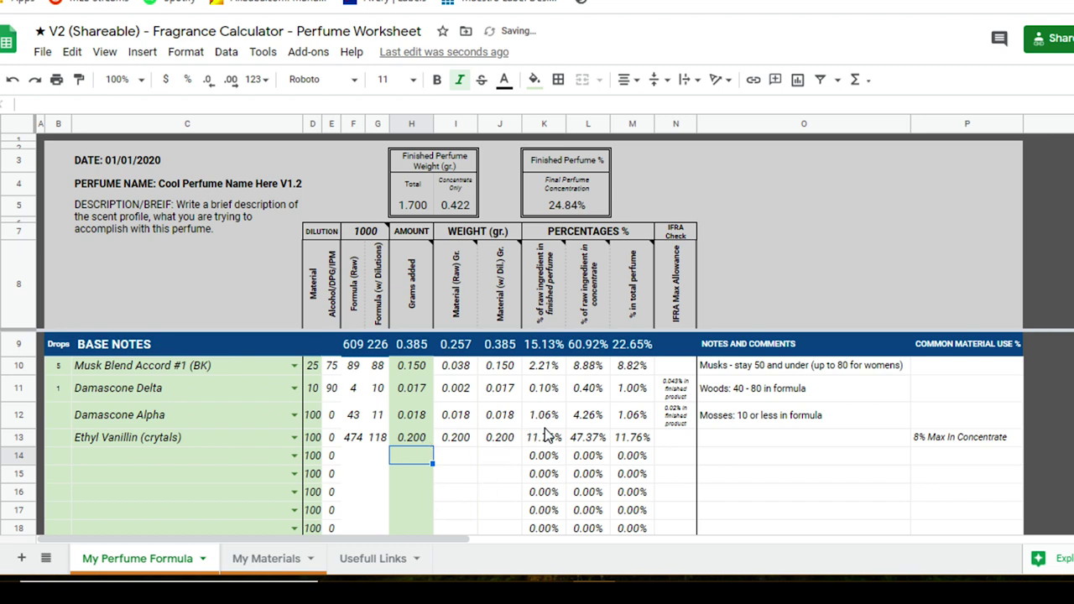
{"action": "left_click", "coordinate": [593, 440]}
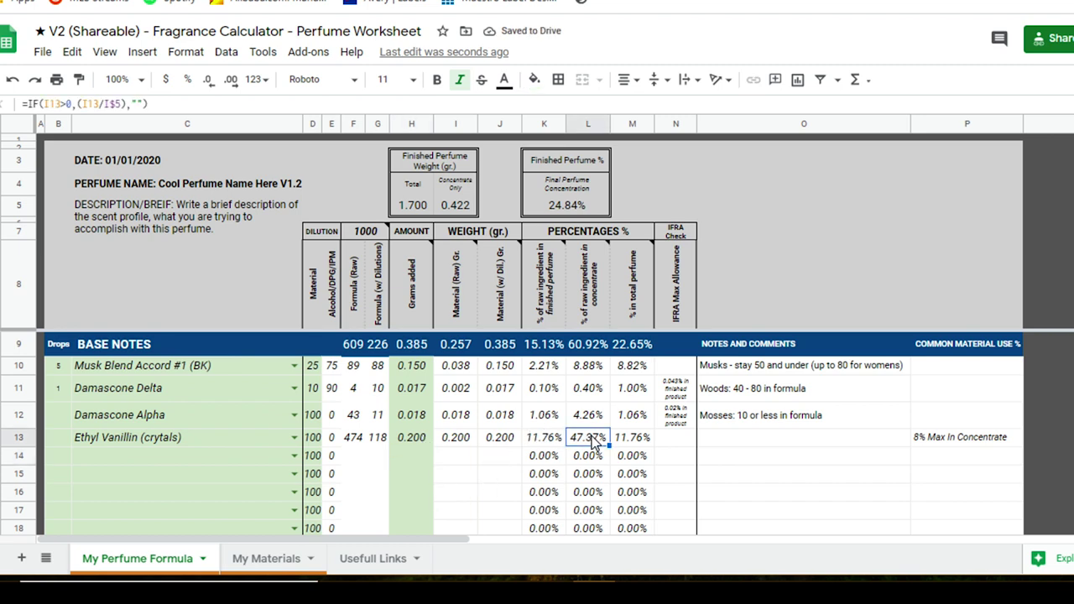
{"action": "left_click", "coordinate": [416, 439]}
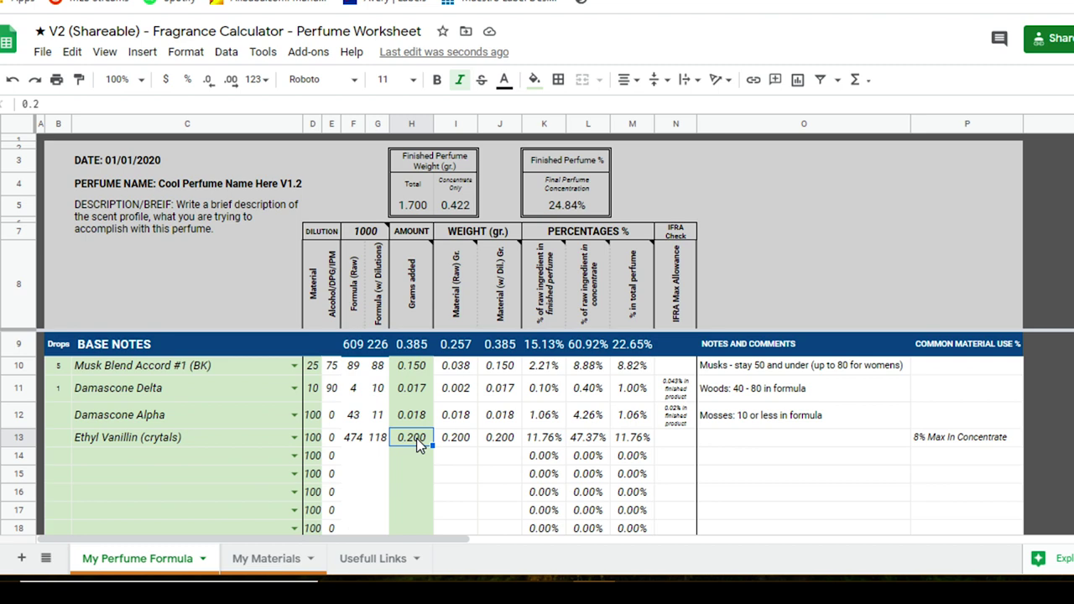
{"action": "type", "text": ".05"}
{"action": "key", "text": "Return"}
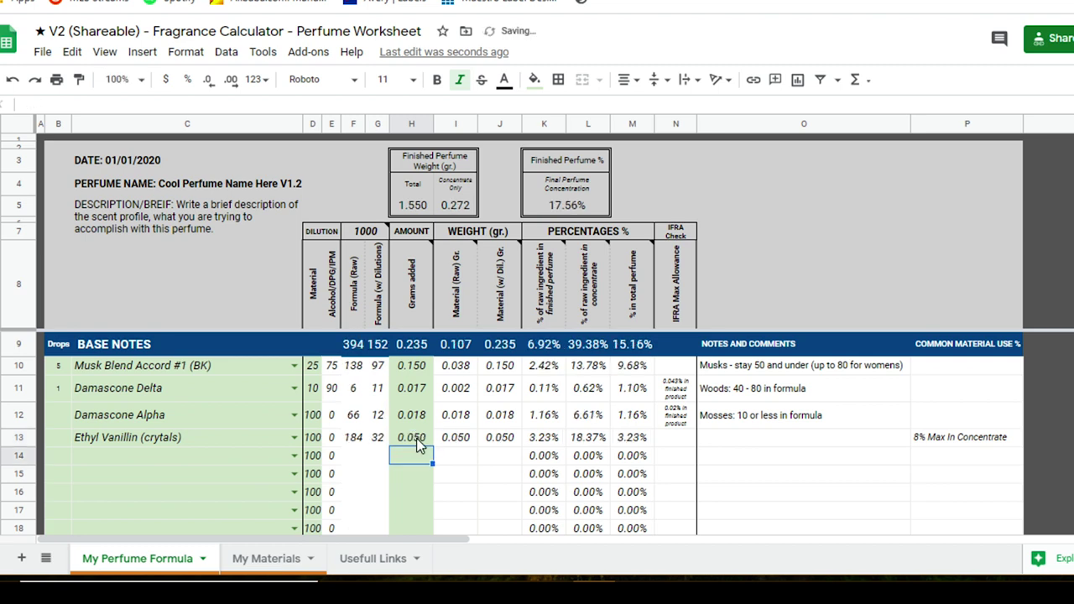
Inspect Ethyl Vanillin's row and P13 common-use formula, then view the My Materials sheet.
{"action": "left_click", "coordinate": [402, 440]}
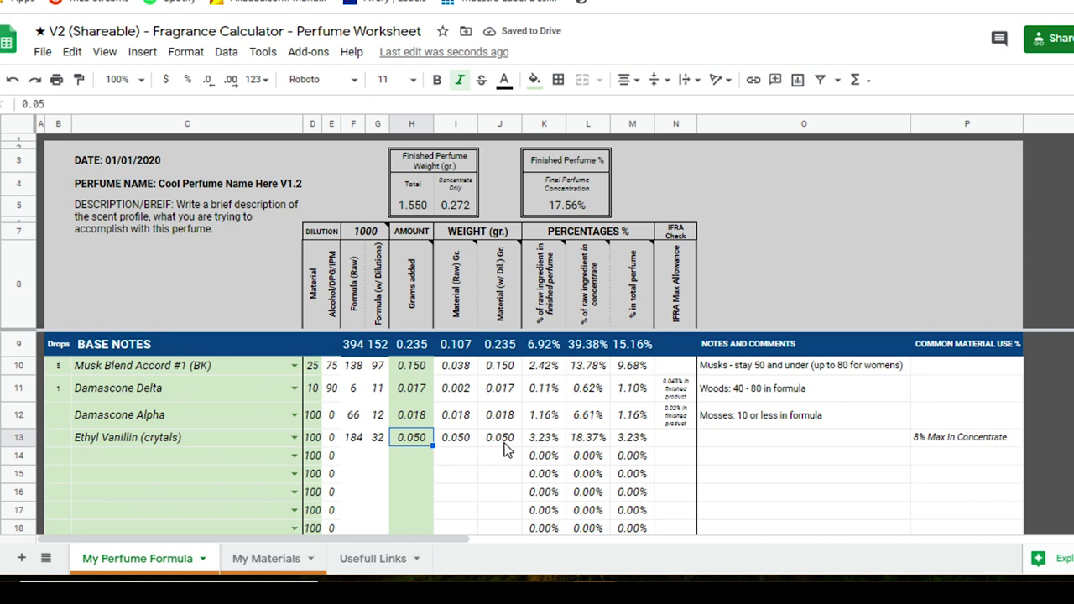
{"action": "left_click", "coordinate": [195, 438]}
{"action": "left_click", "coordinate": [968, 438]}
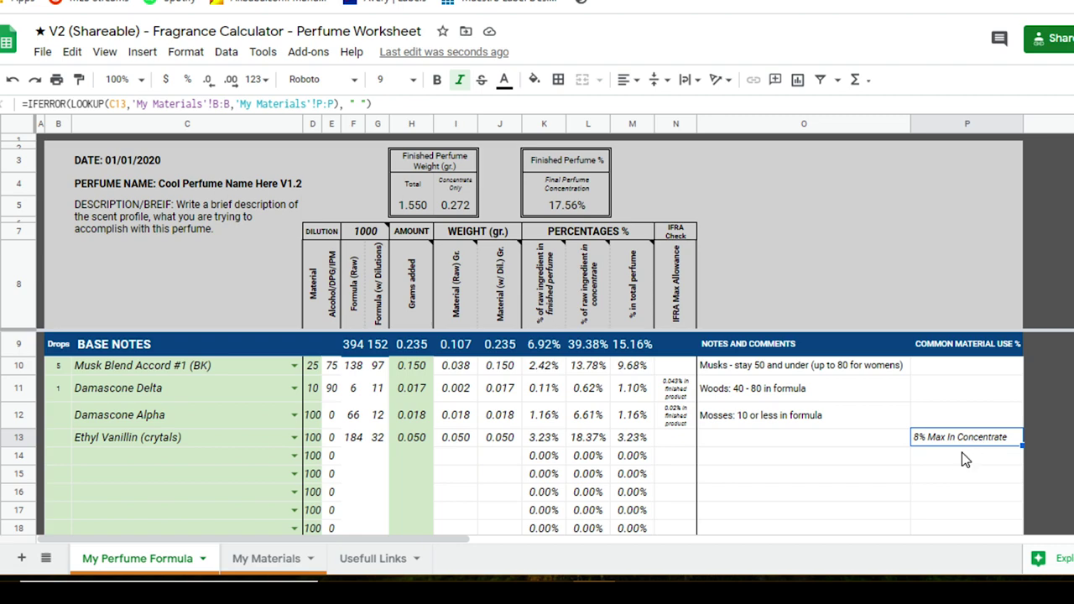
{"action": "left_click", "coordinate": [281, 570]}
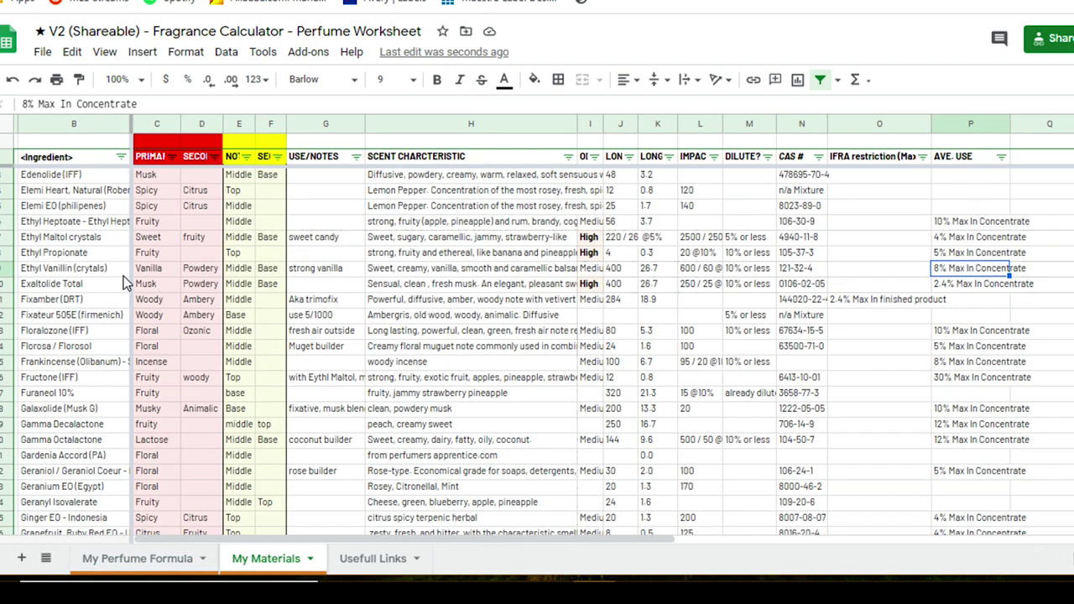
{"action": "scroll", "coordinate": [544, 329], "scroll_direction": "down", "scroll_amount": 15}
{"action": "scroll", "coordinate": [545, 330], "scroll_direction": "up", "scroll_amount": 10}
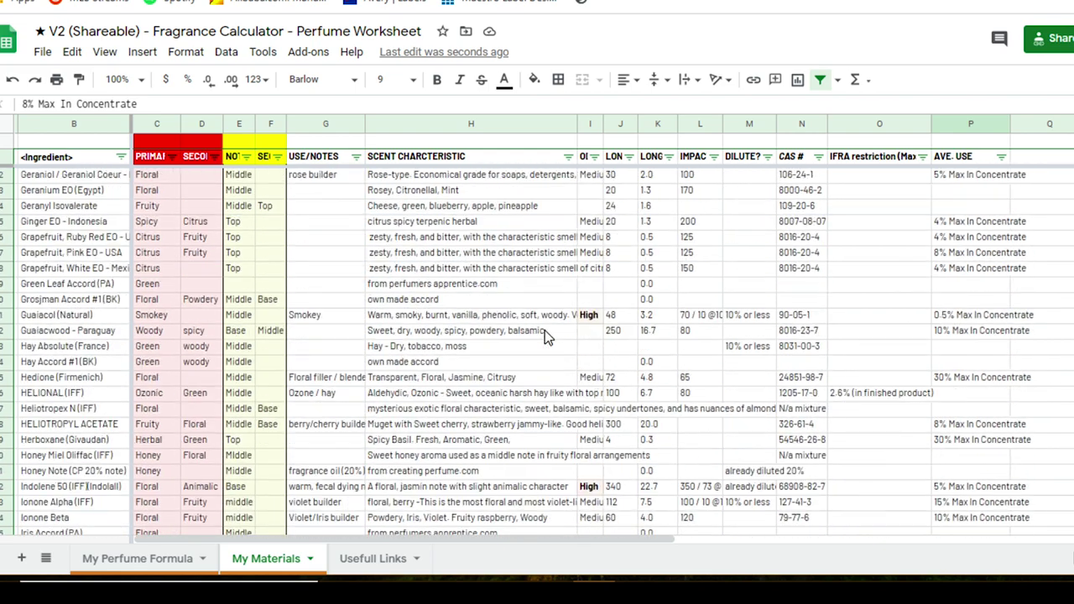
{"action": "scroll", "coordinate": [544, 329], "scroll_direction": "up", "scroll_amount": 20}
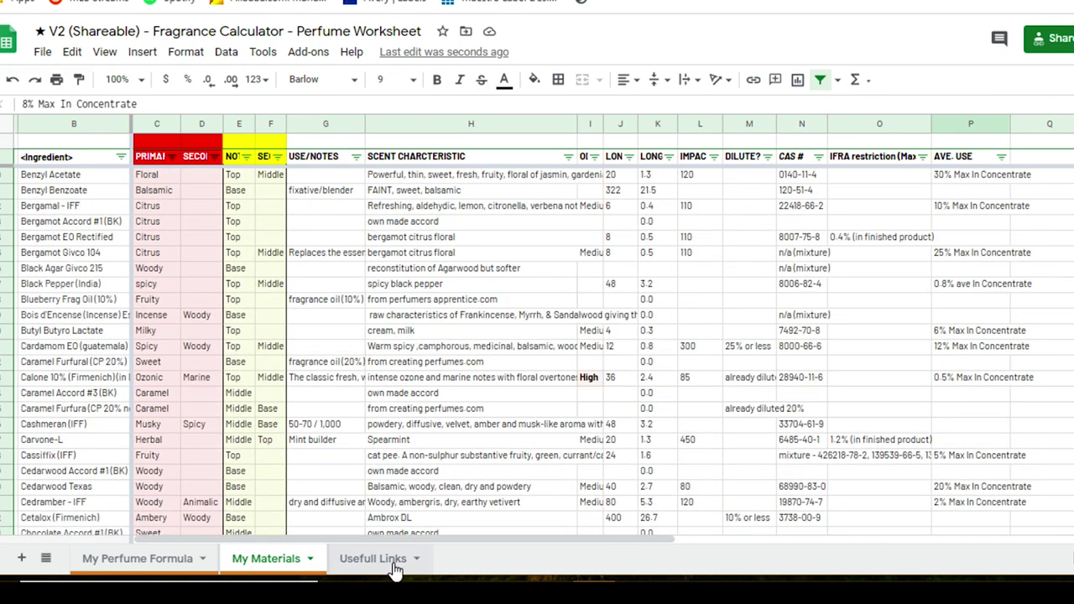
Browse the Usefull Links sheet entries down to the Note/Accord CAS# Lookup link.
{"action": "left_click", "coordinate": [372, 559]}
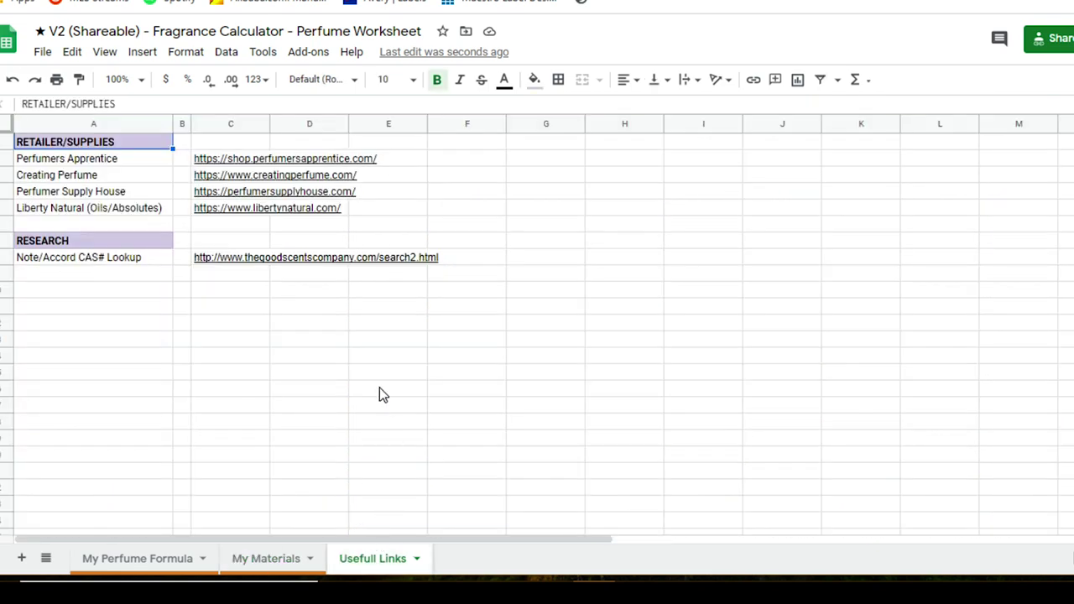
{"action": "left_click", "coordinate": [262, 339]}
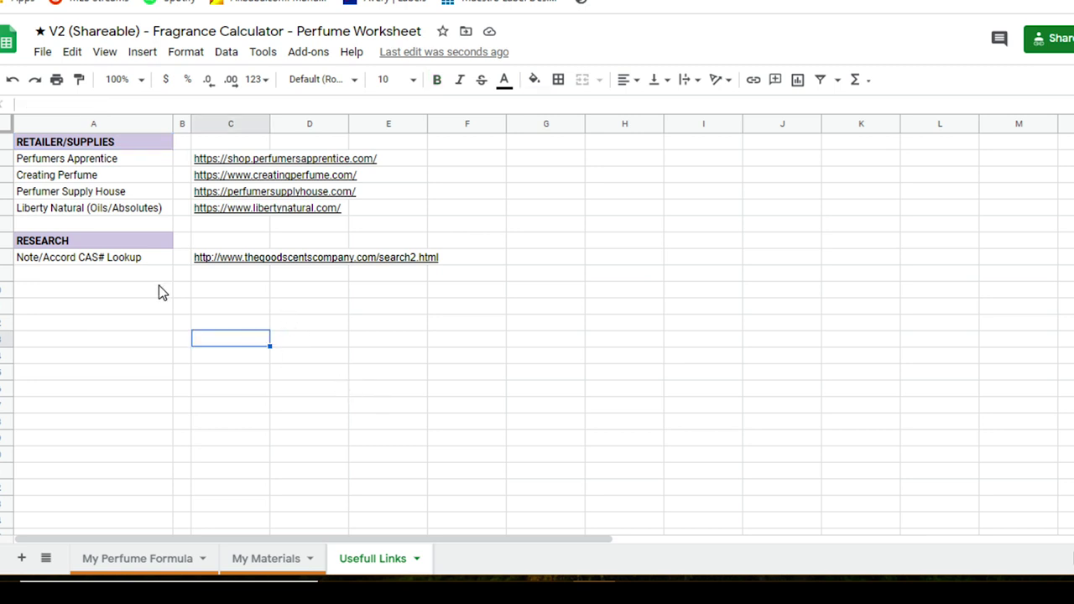
{"action": "left_click", "coordinate": [114, 276]}
{"action": "left_click_drag", "start_coordinate": [115, 277], "coordinate": [107, 412]}
{"action": "left_click", "coordinate": [266, 385]}
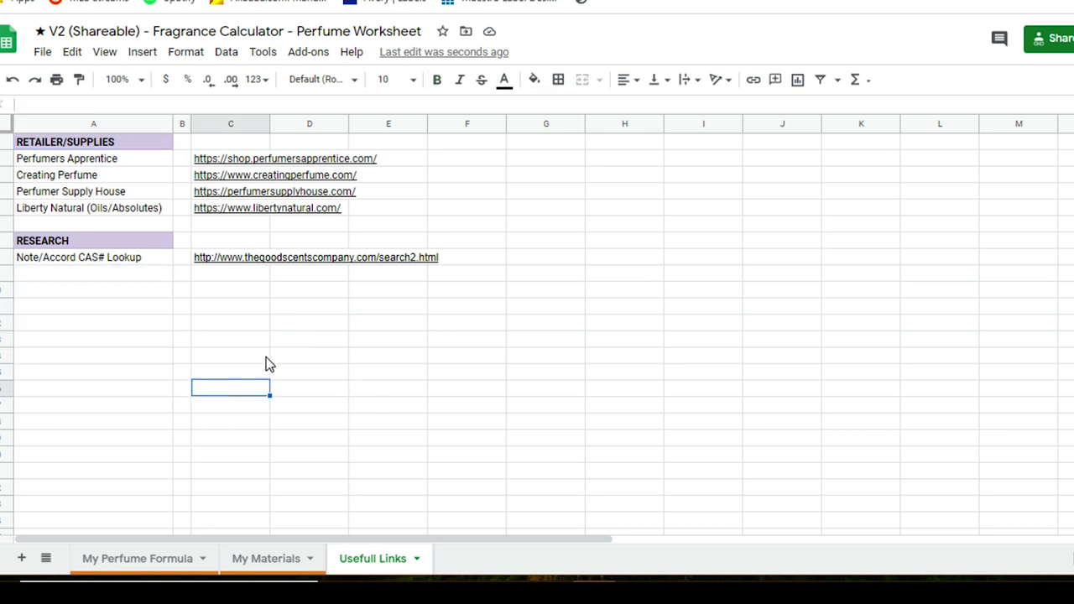
{"action": "left_click", "coordinate": [70, 257]}
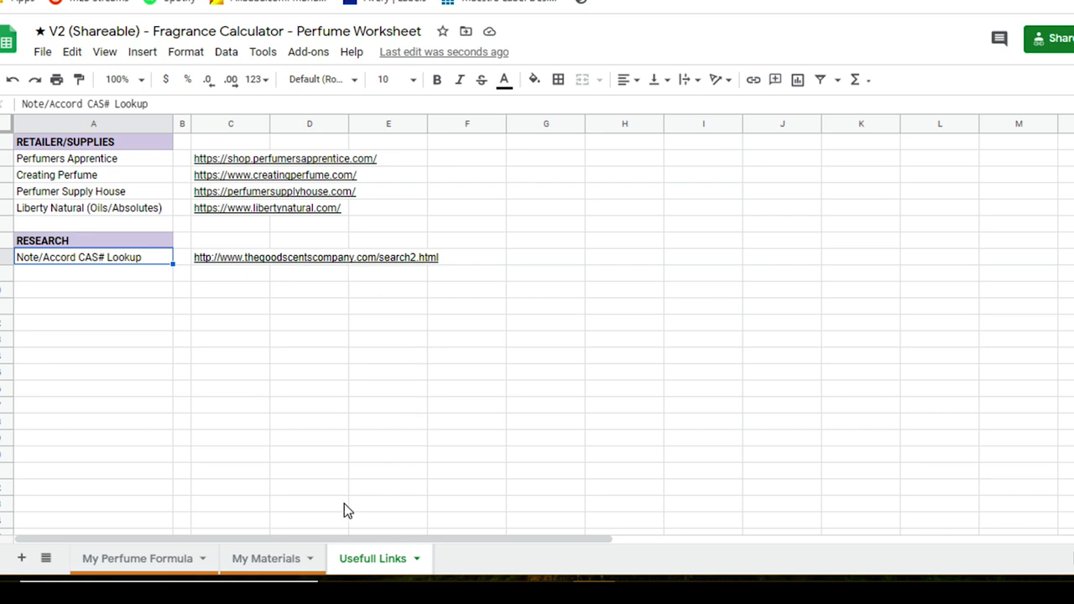
Check Black Agar's spicy black pepper description and n/a (mixture) CAS entry in My Materials.
{"action": "left_click", "coordinate": [285, 561]}
{"action": "left_click", "coordinate": [494, 288]}
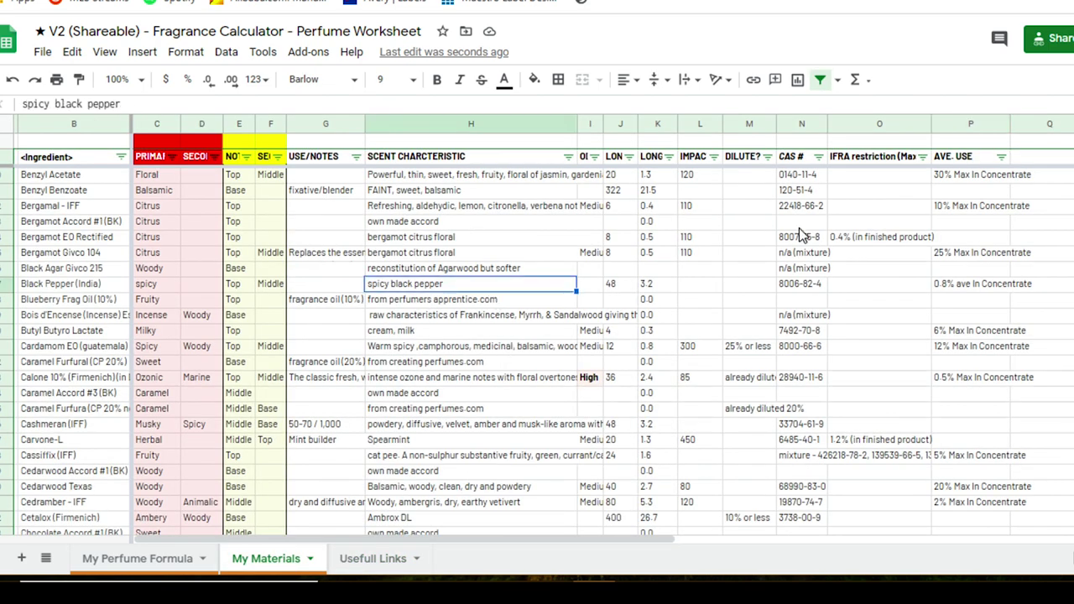
{"action": "left_click", "coordinate": [803, 269]}
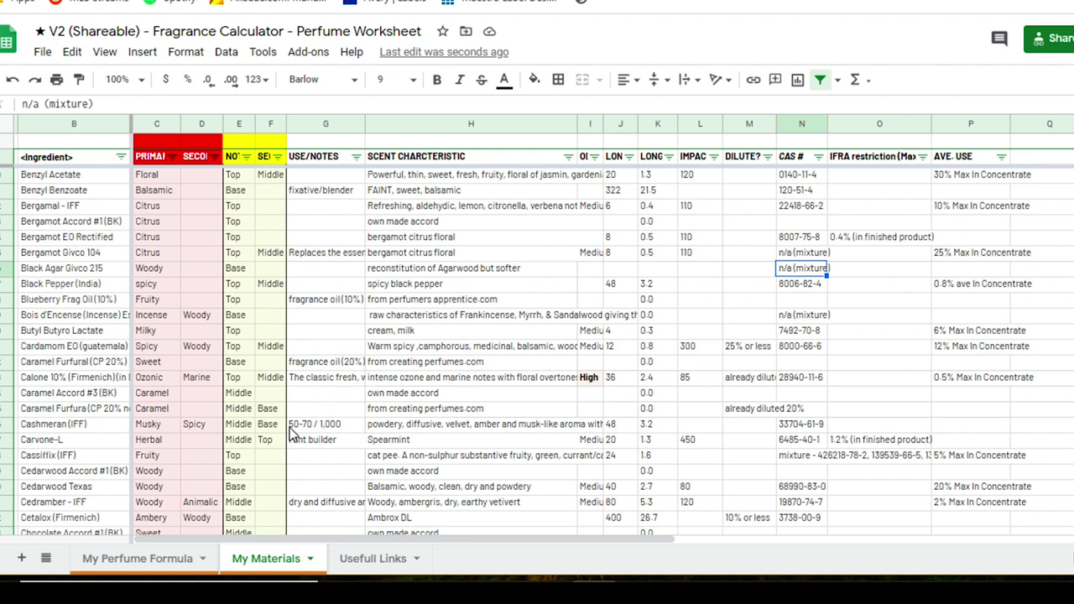
Select the four retailer names starting with Perfumers Apprentice on the Usefull Links sheet.
{"action": "left_click", "coordinate": [378, 557]}
{"action": "mouse_move", "coordinate": [258, 267]}
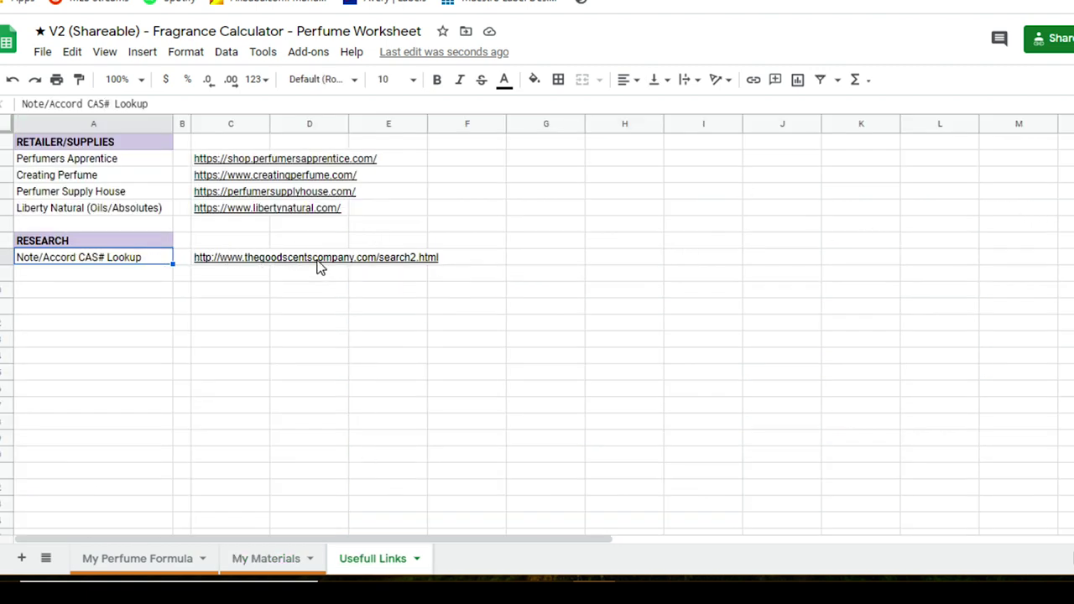
{"action": "left_click", "coordinate": [67, 163]}
{"action": "left_click_drag", "start_coordinate": [67, 163], "coordinate": [72, 213]}
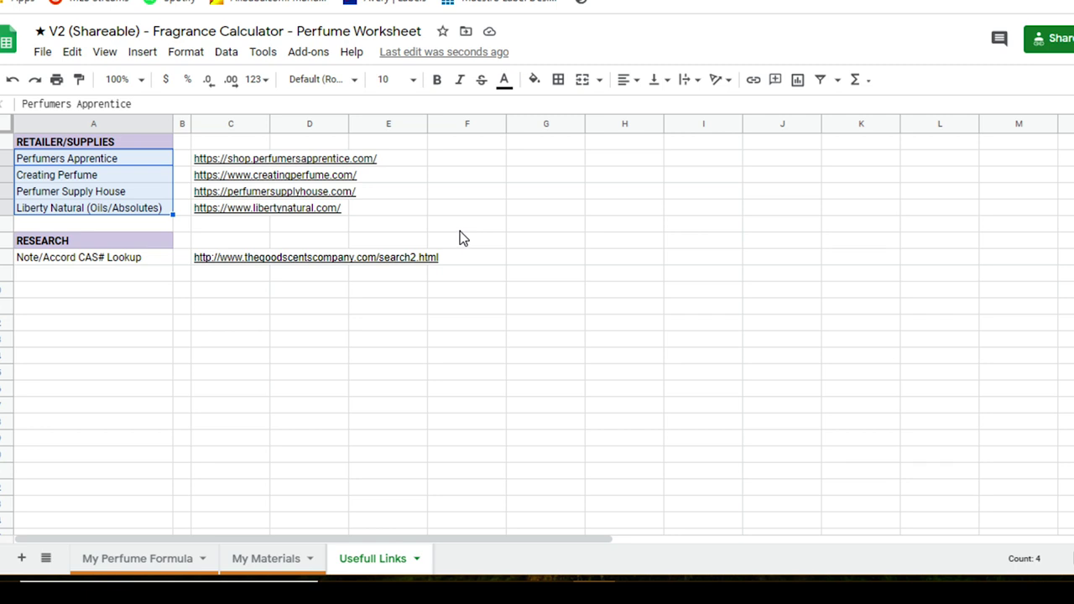
{"action": "left_click", "coordinate": [127, 277]}
{"action": "left_click_drag", "start_coordinate": [82, 274], "coordinate": [86, 412]}
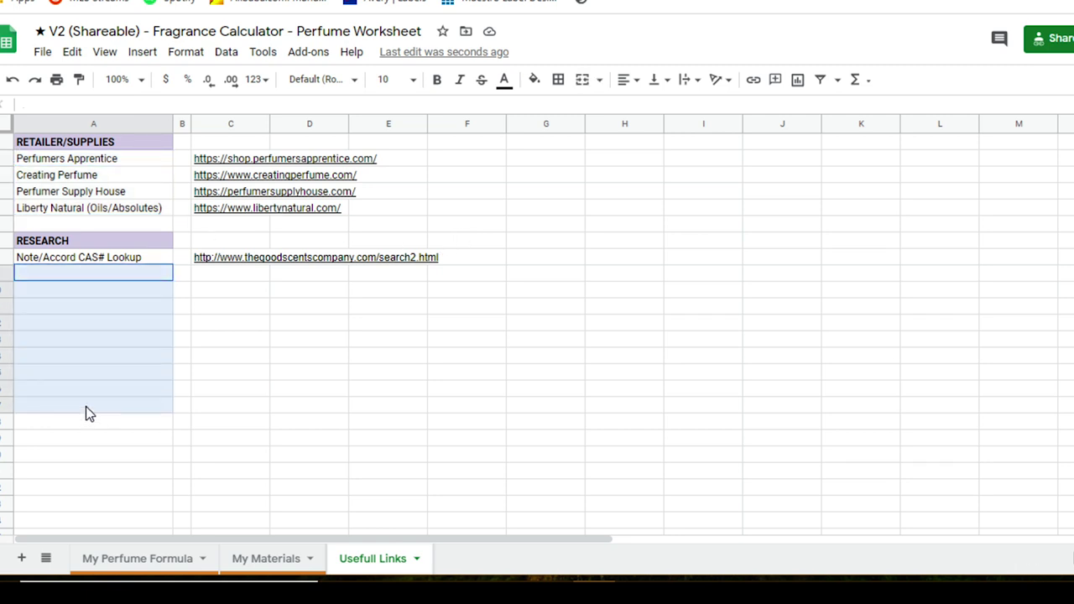
{"action": "left_click", "coordinate": [98, 225]}
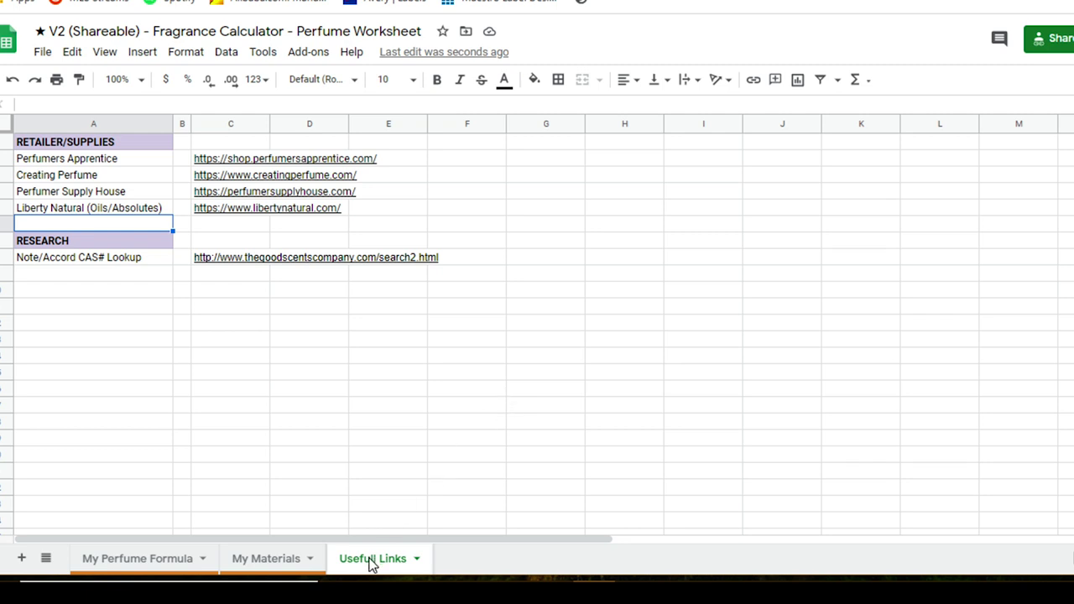
{"action": "left_click", "coordinate": [152, 559]}
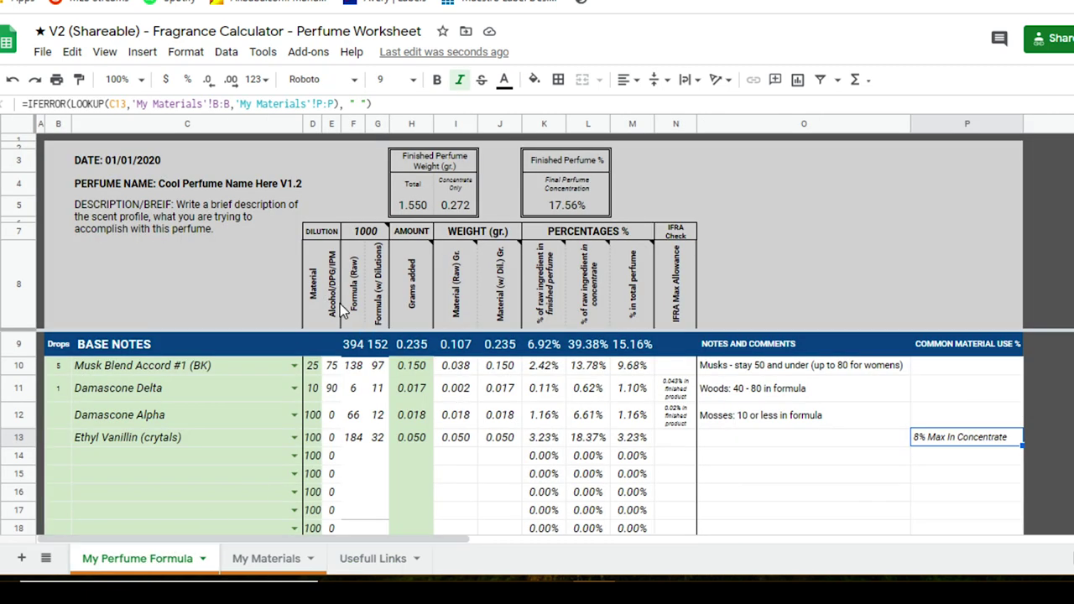
{"action": "left_click", "coordinate": [201, 256]}
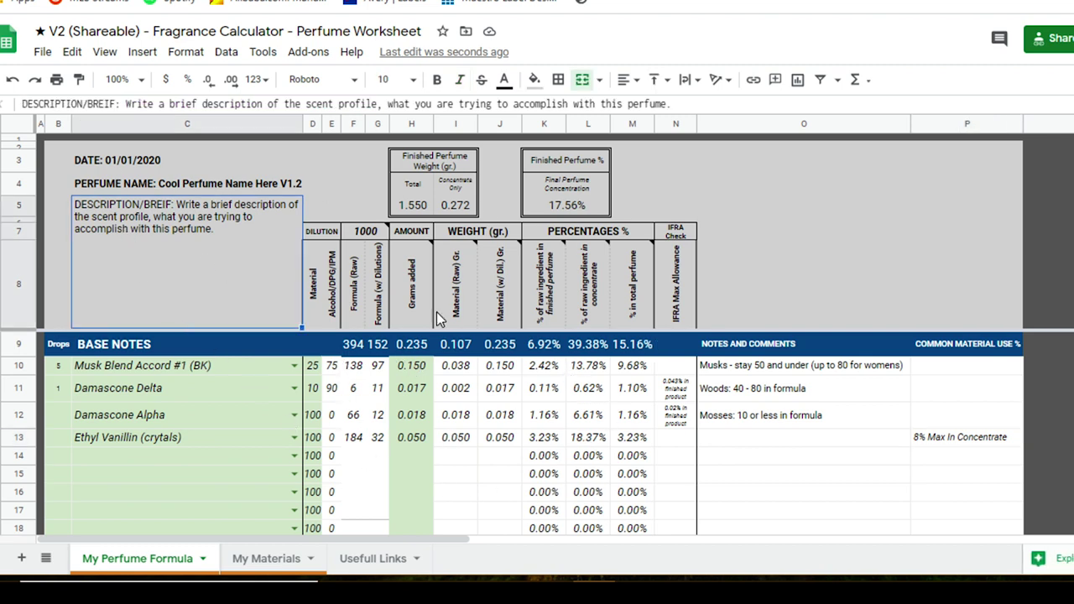
{"action": "left_click", "coordinate": [903, 264]}
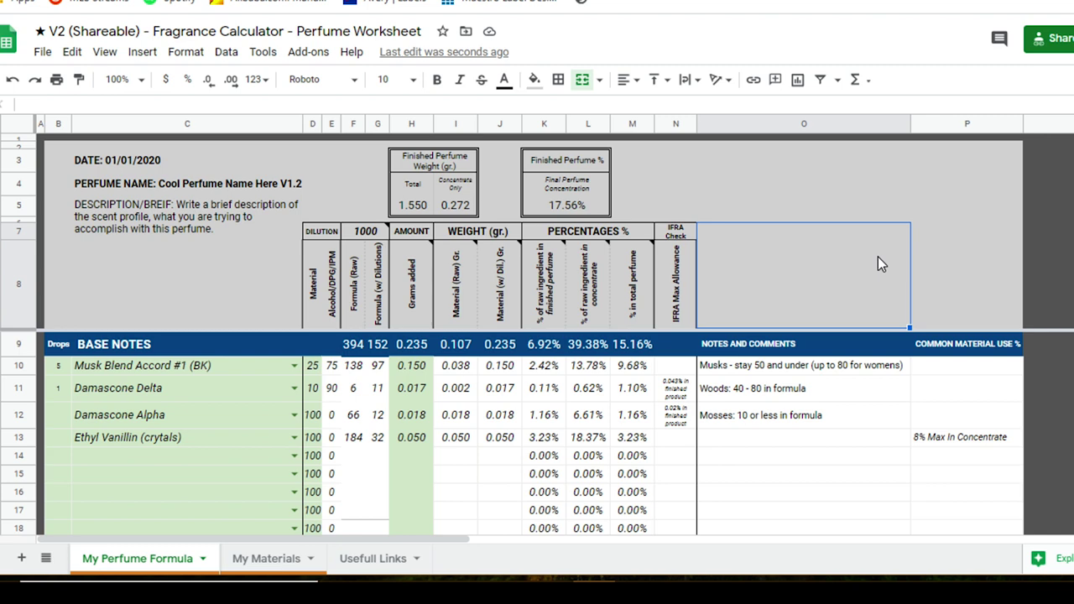
{"action": "left_click", "coordinate": [803, 183]}
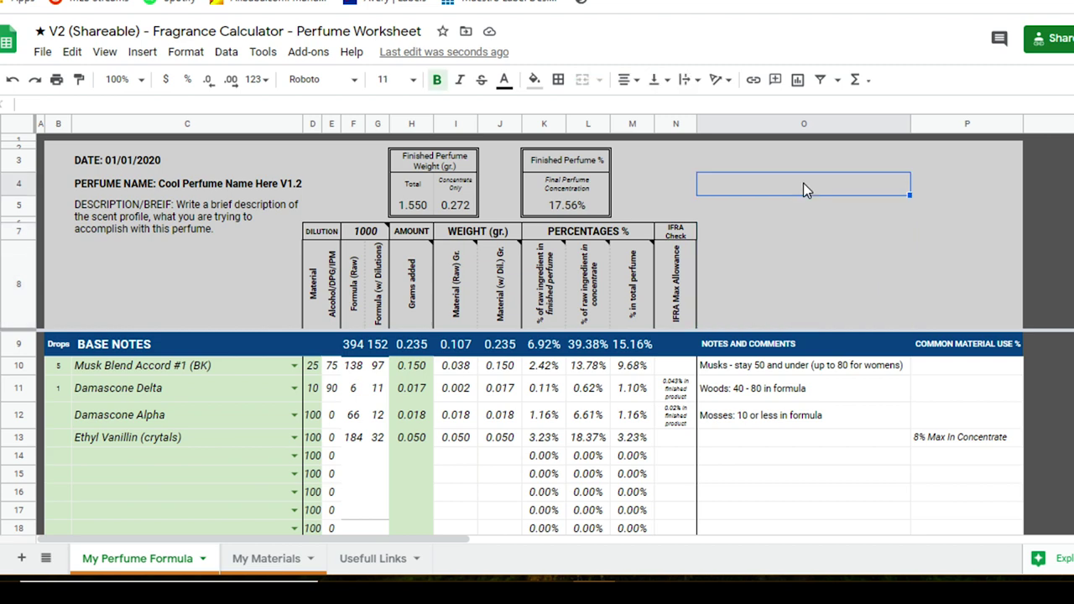
{"action": "left_click", "coordinate": [811, 212]}
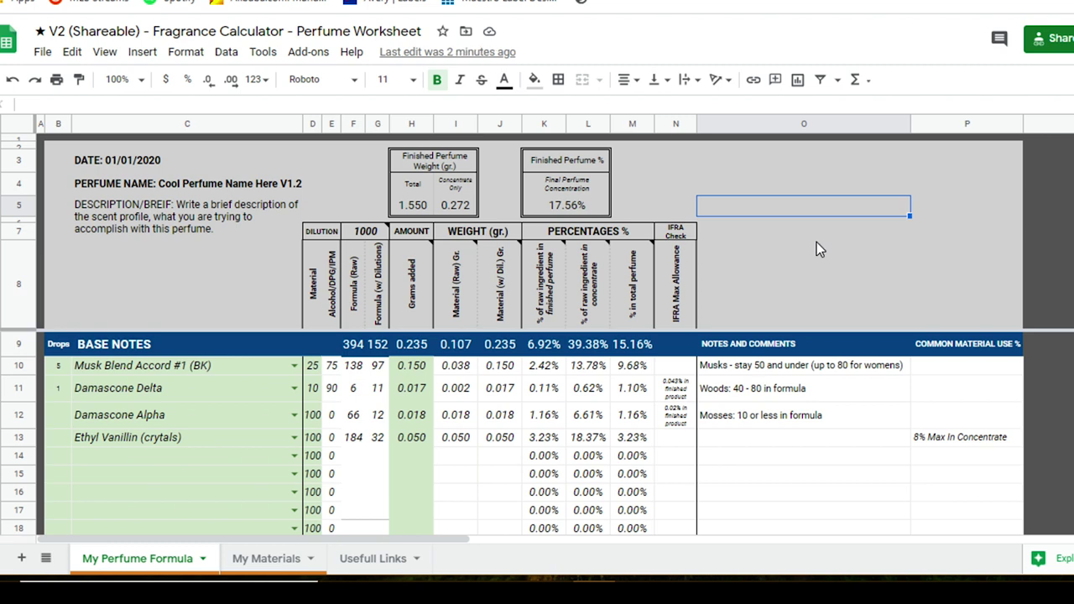
{"action": "left_click", "coordinate": [818, 285]}
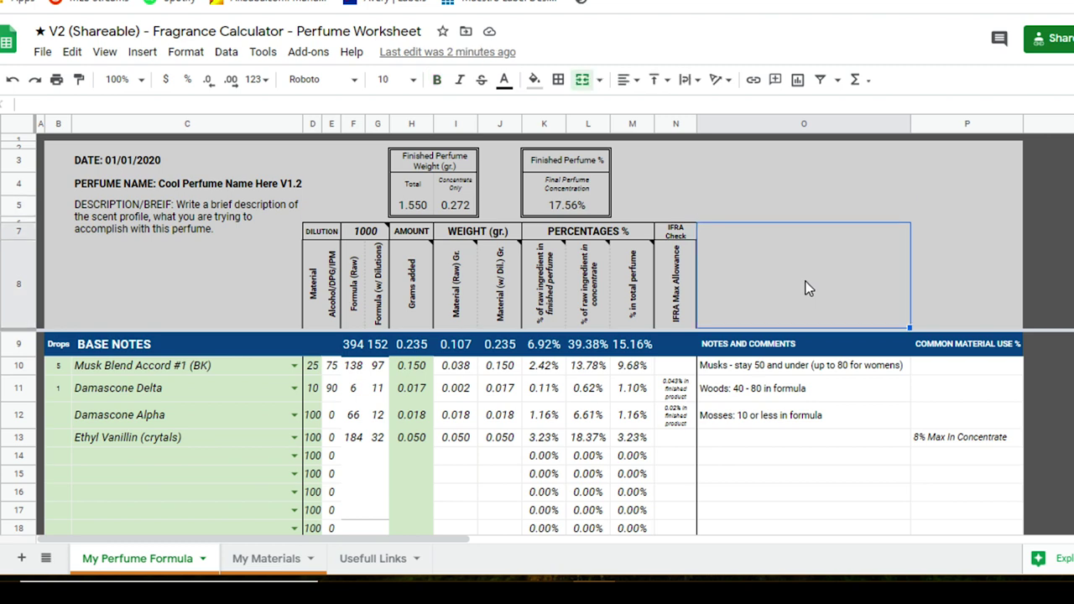
{"action": "left_click", "coordinate": [591, 457]}
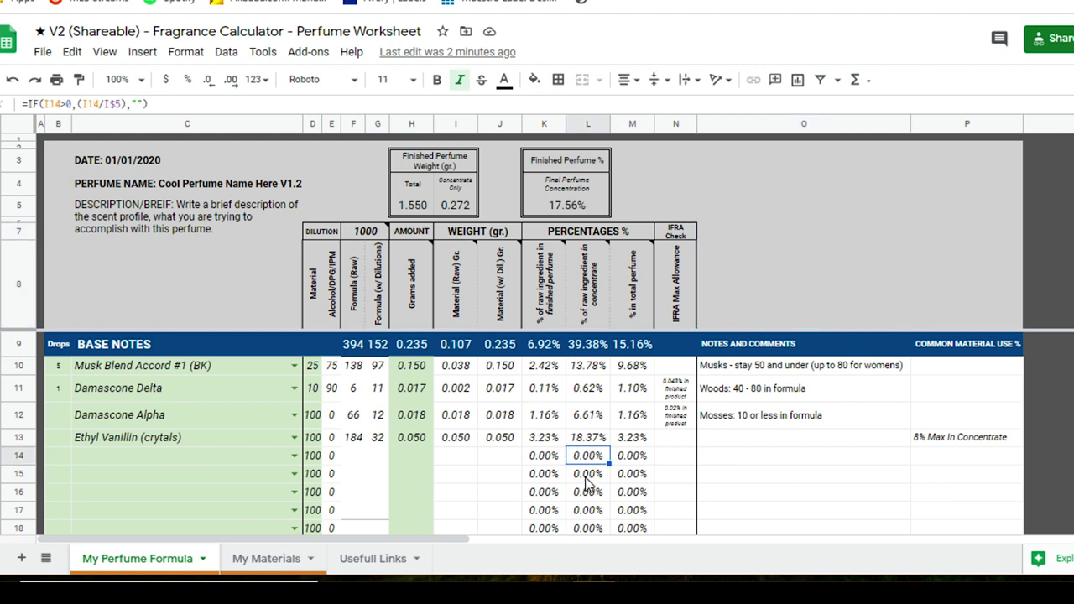
{"action": "left_click", "coordinate": [586, 478]}
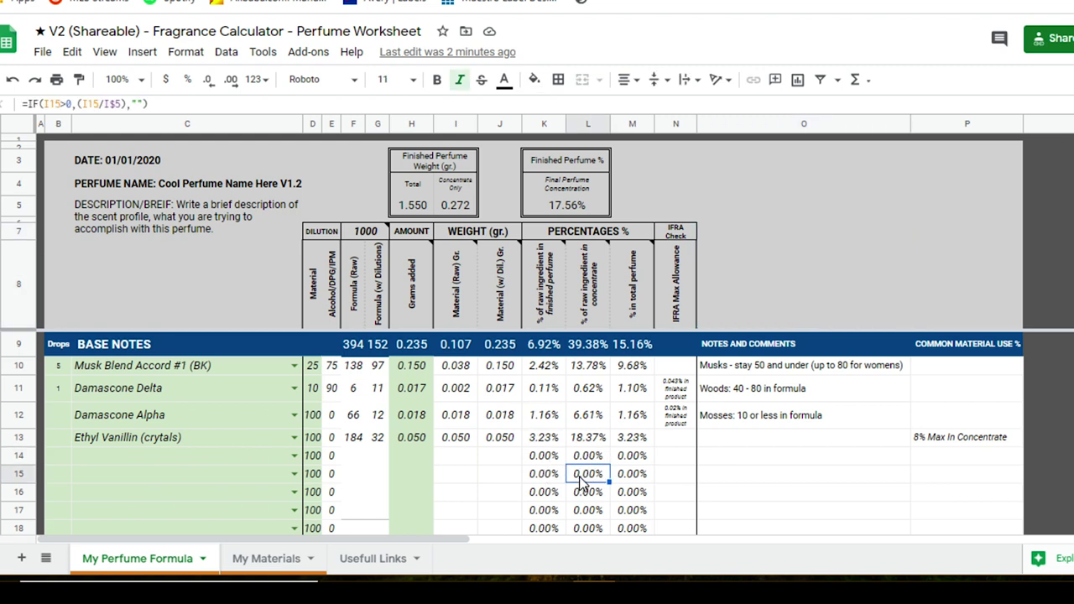
{"action": "left_click", "coordinate": [586, 456]}
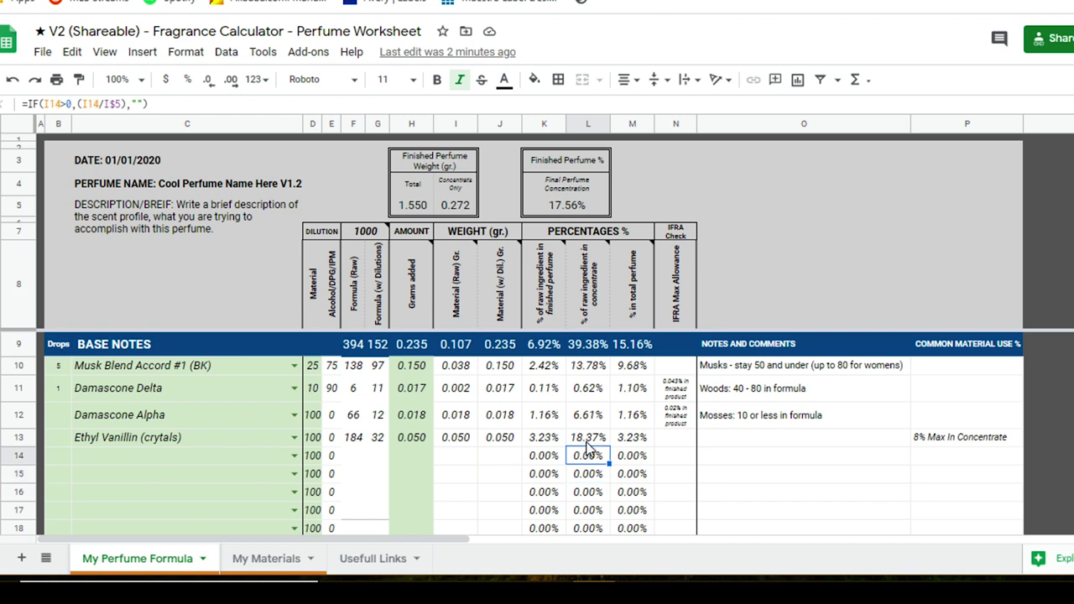
{"action": "left_click", "coordinate": [198, 285]}
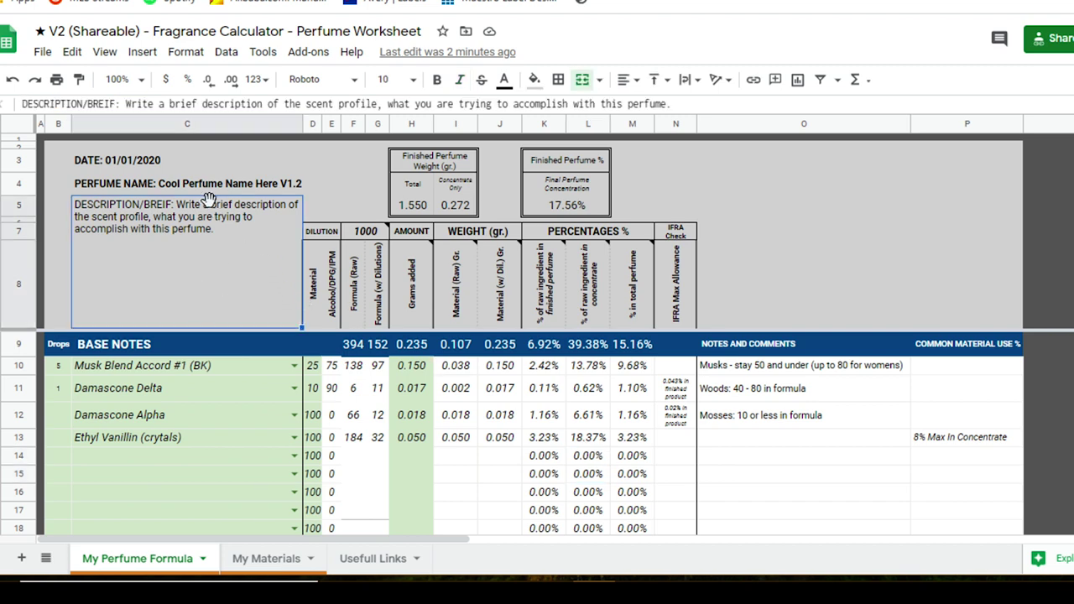
{"action": "left_click", "coordinate": [847, 287]}
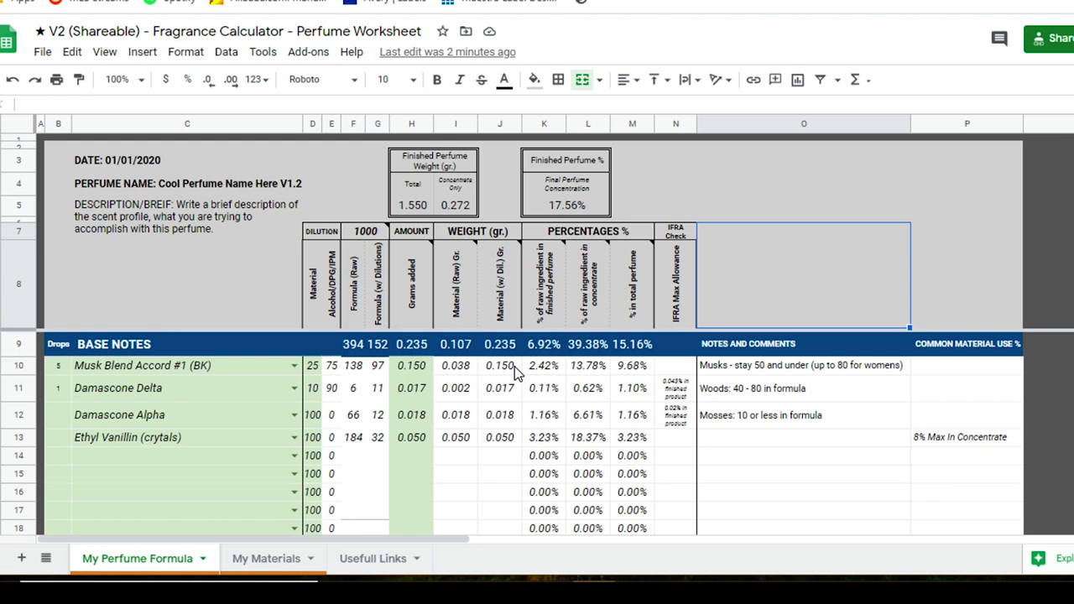
{"action": "left_click", "coordinate": [43, 53]}
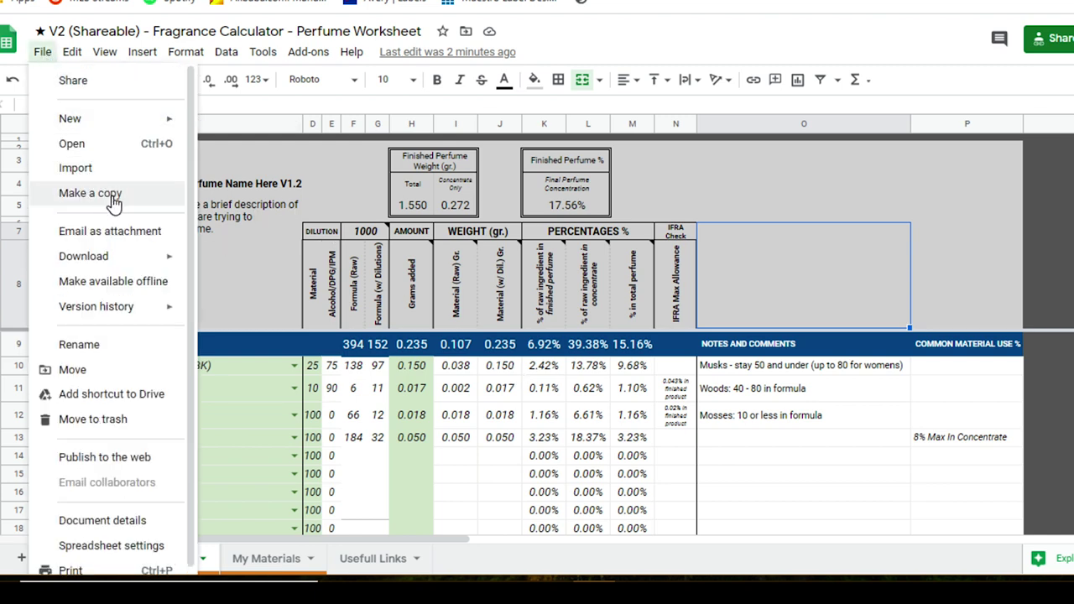
{"action": "left_click", "coordinate": [761, 186]}
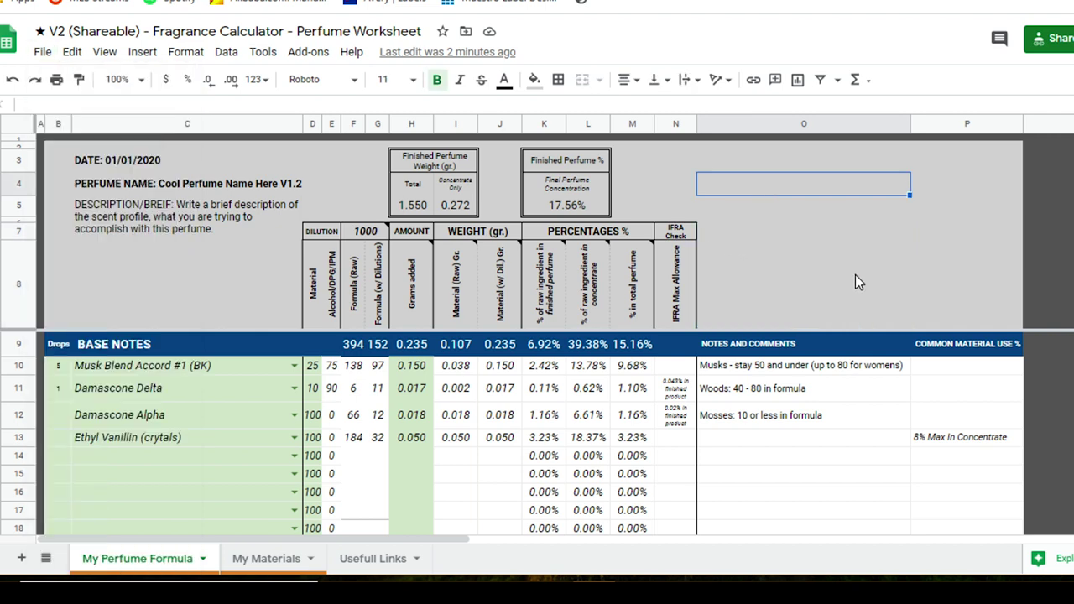
{"action": "left_click", "coordinate": [438, 448]}
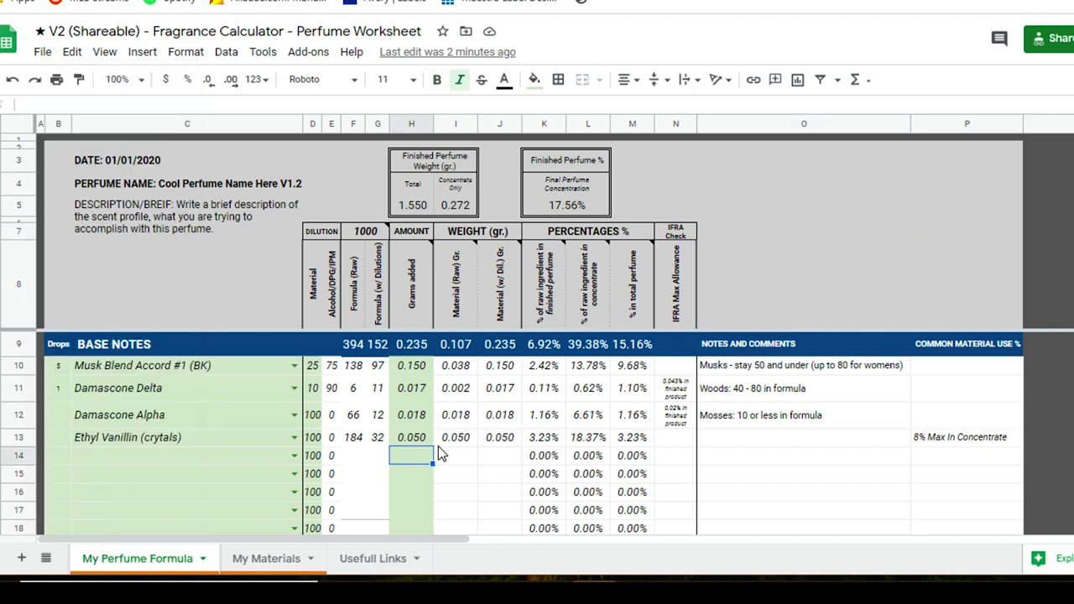
{"action": "left_click", "coordinate": [445, 437]}
{"action": "left_click", "coordinate": [422, 479]}
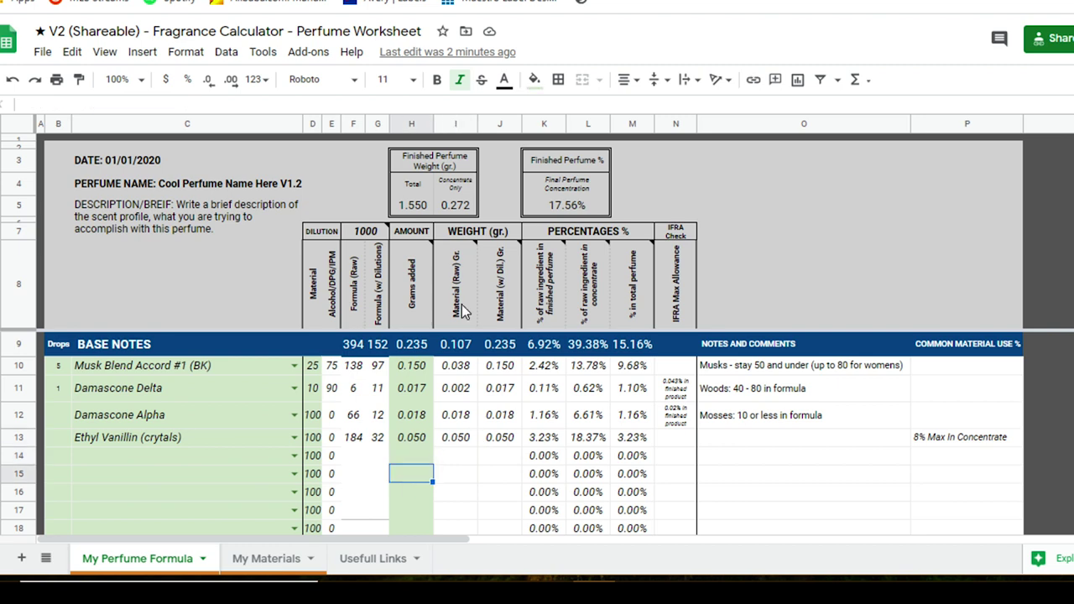
{"action": "left_click", "coordinate": [230, 414]}
{"action": "left_click", "coordinate": [43, 54]}
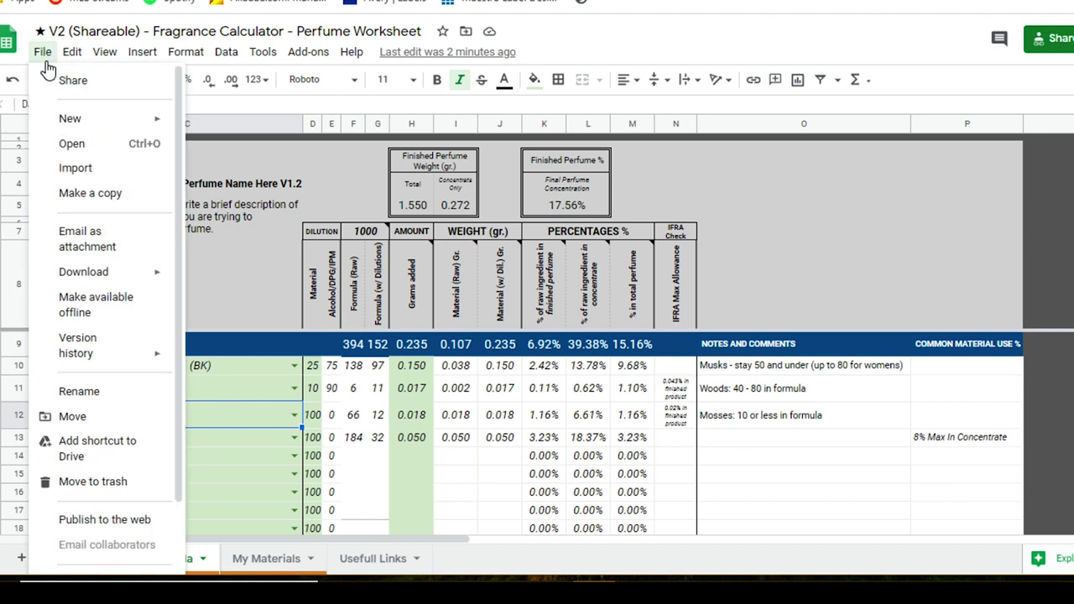
{"action": "left_click", "coordinate": [696, 315]}
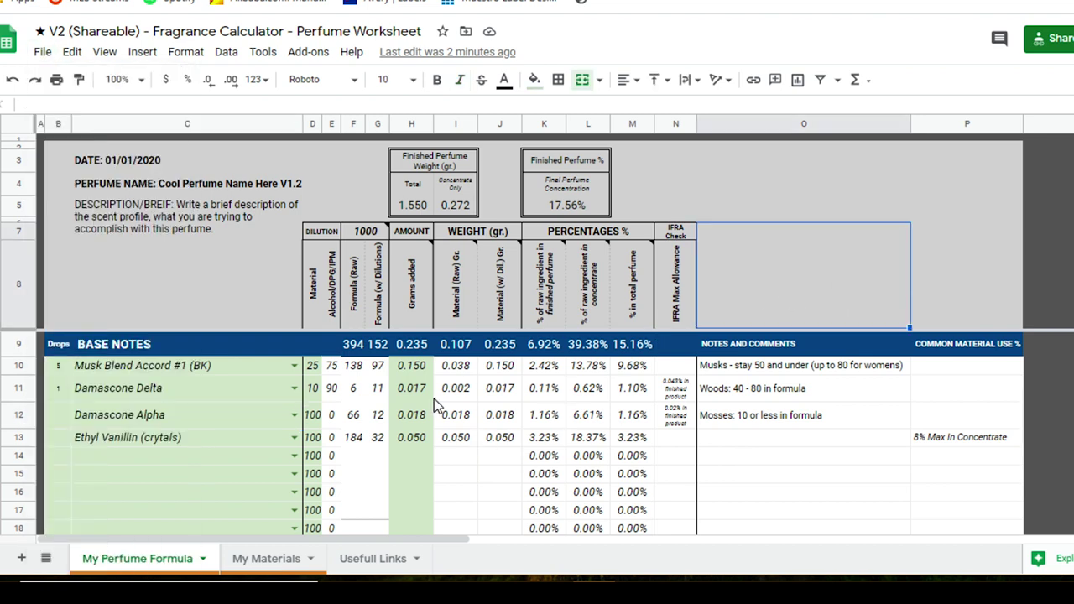
{"action": "left_click_drag", "start_coordinate": [412, 366], "coordinate": [407, 514]}
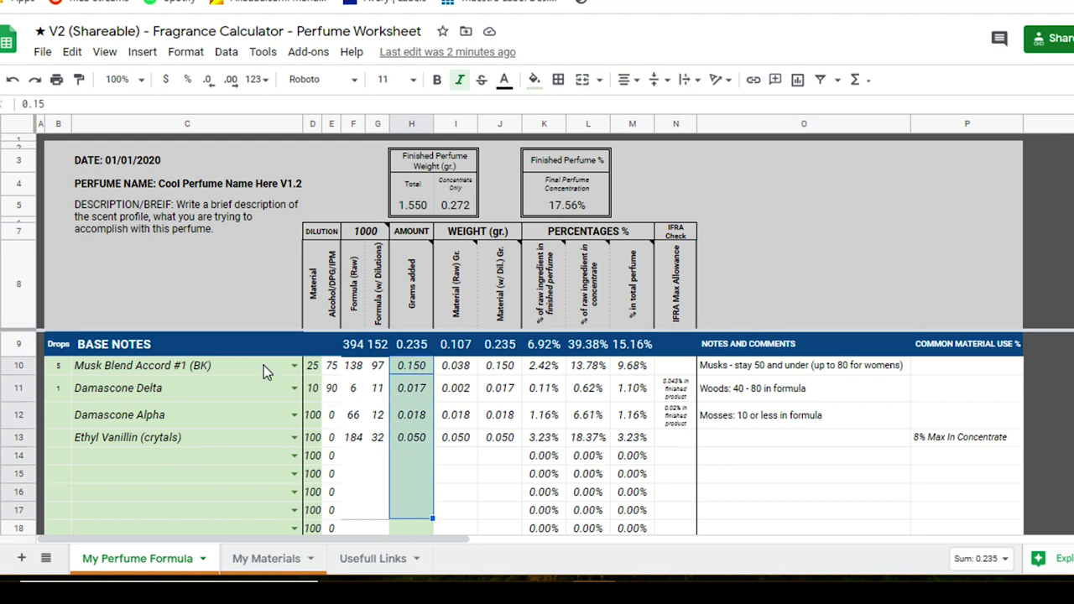
{"action": "left_click_drag", "start_coordinate": [204, 364], "coordinate": [309, 501]}
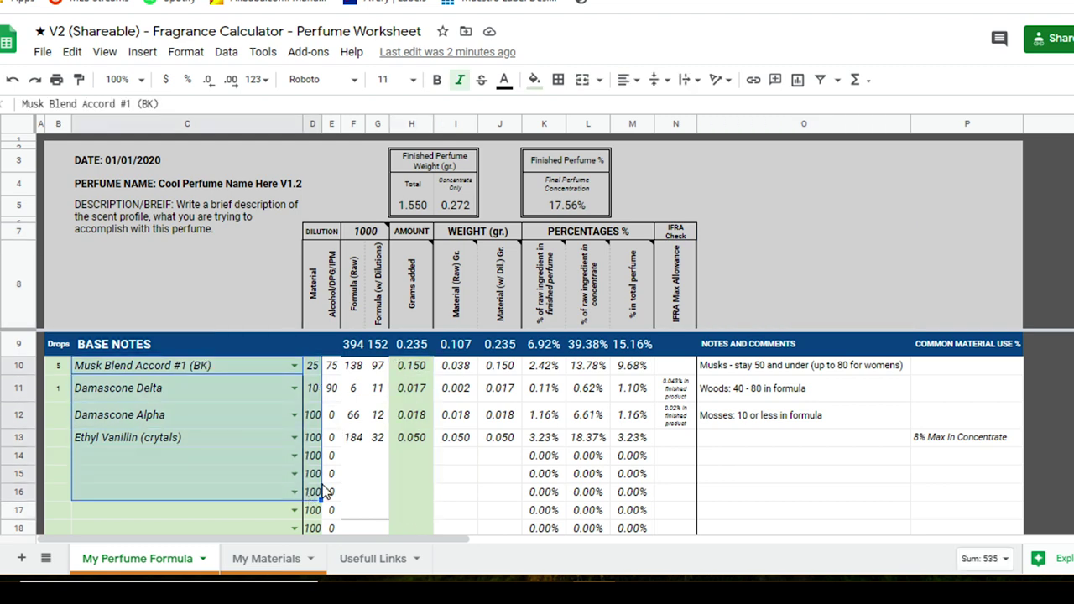
{"action": "left_click", "coordinate": [462, 392]}
{"action": "left_click_drag", "start_coordinate": [562, 434], "coordinate": [675, 513]}
{"action": "left_click", "coordinate": [628, 477]}
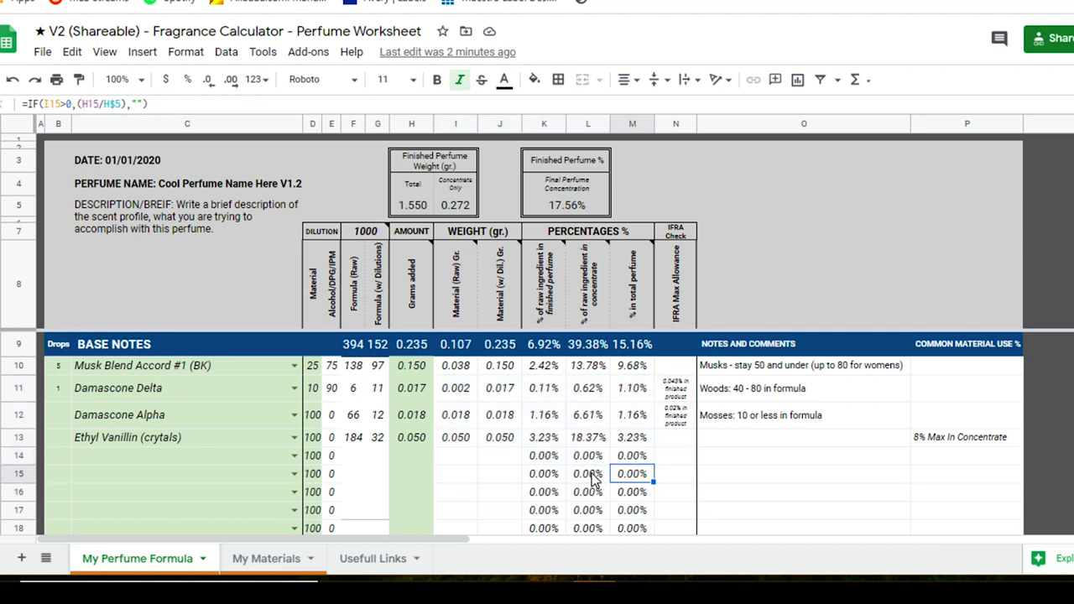
{"action": "left_click", "coordinate": [594, 475]}
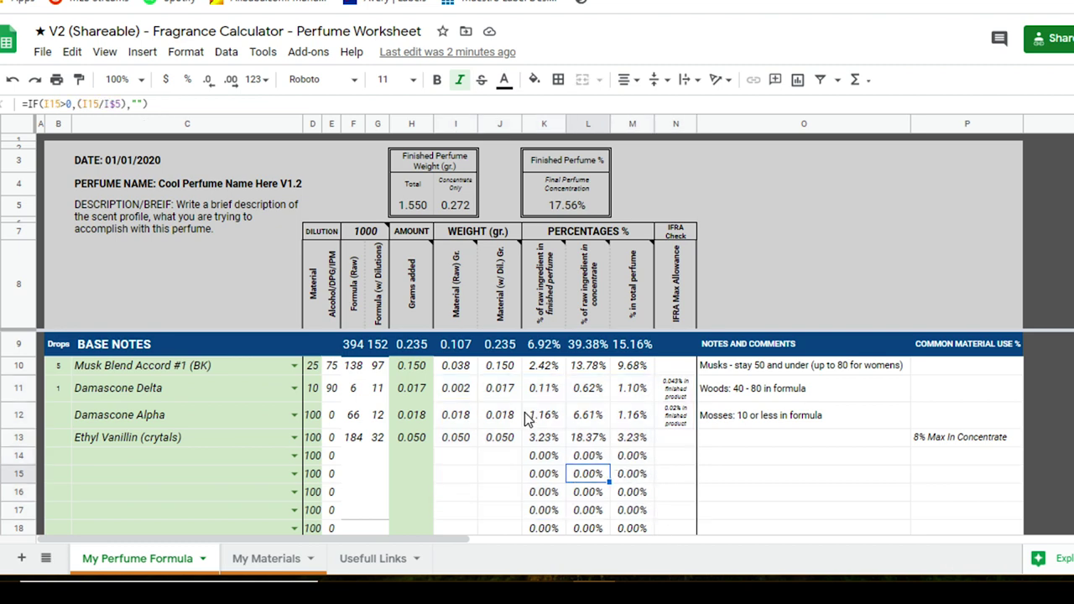
{"action": "left_click_drag", "start_coordinate": [411, 365], "coordinate": [424, 496]}
{"action": "left_click_drag", "start_coordinate": [252, 365], "coordinate": [312, 466]}
{"action": "left_click", "coordinate": [544, 472]}
{"action": "scroll", "coordinate": [545, 453], "scroll_direction": "down", "scroll_amount": 6}
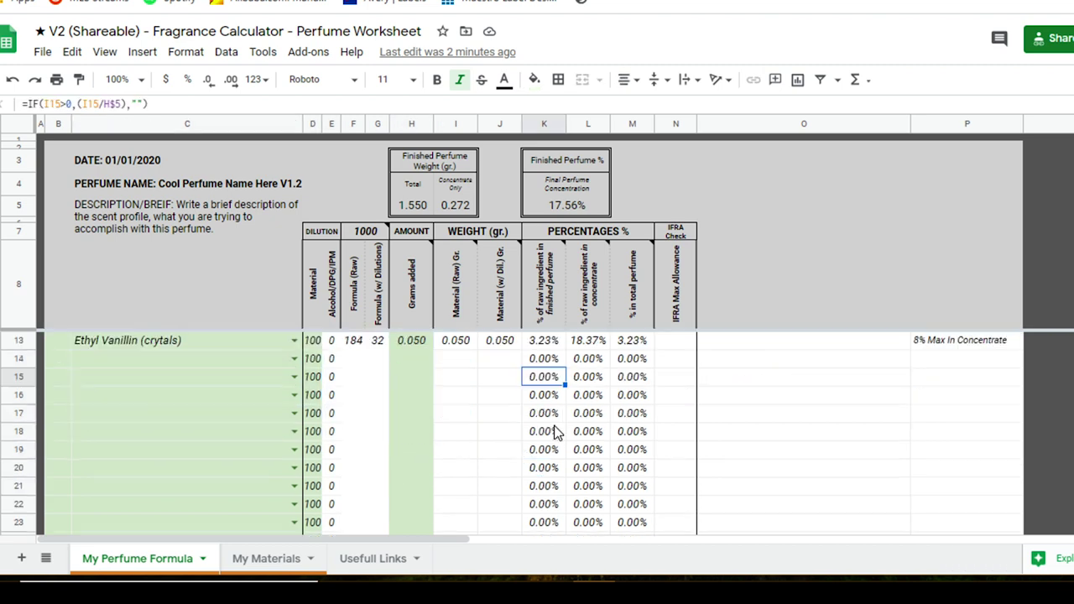
{"action": "scroll", "coordinate": [571, 434], "scroll_direction": "up", "scroll_amount": 6}
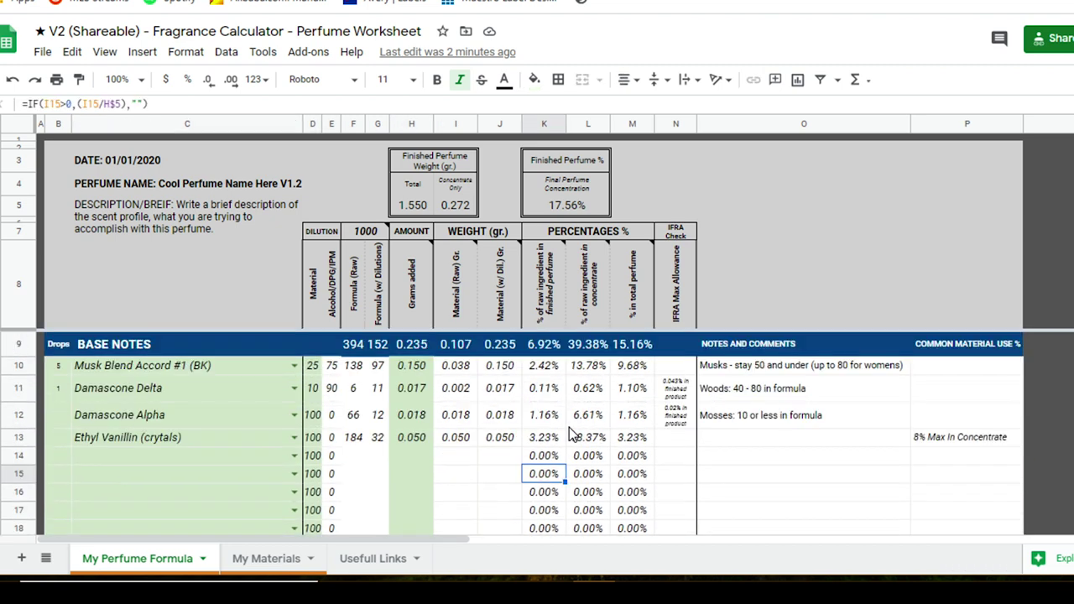
{"action": "left_click", "coordinate": [820, 220]}
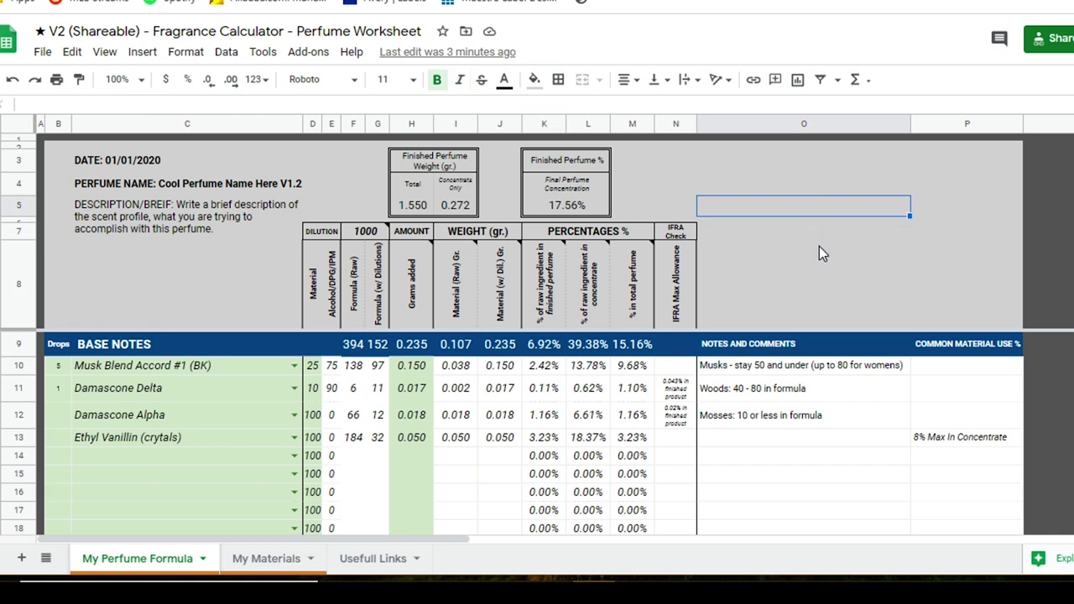
{"action": "left_click", "coordinate": [818, 246]}
{"action": "left_click", "coordinate": [802, 193]}
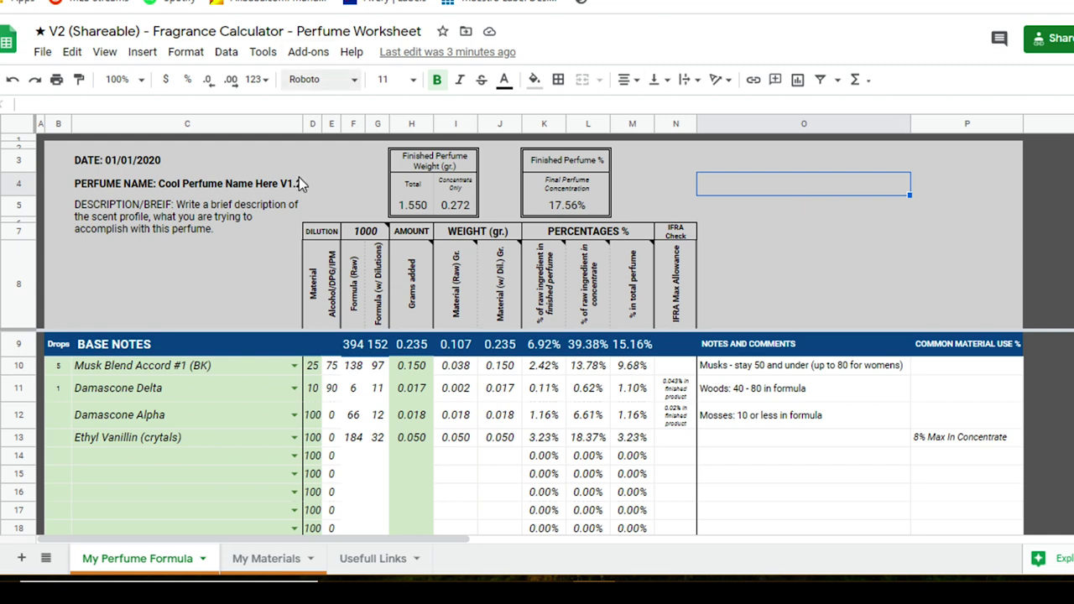
{"action": "left_click", "coordinate": [427, 298]}
{"action": "left_click", "coordinate": [500, 289]}
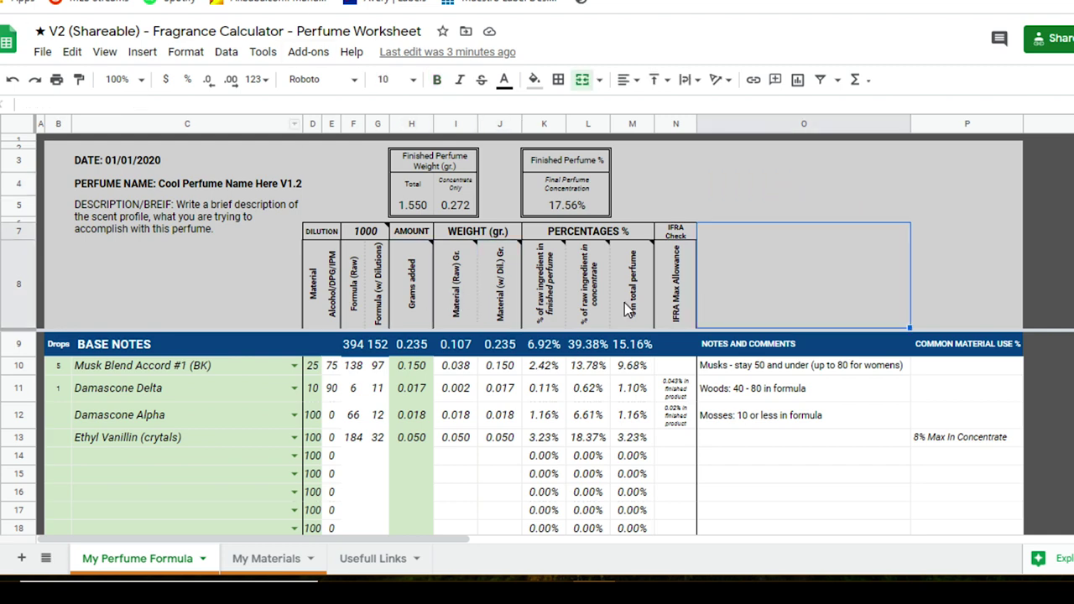
{"action": "left_click", "coordinate": [627, 300]}
{"action": "left_click", "coordinate": [543, 474]}
{"action": "left_click", "coordinate": [794, 476]}
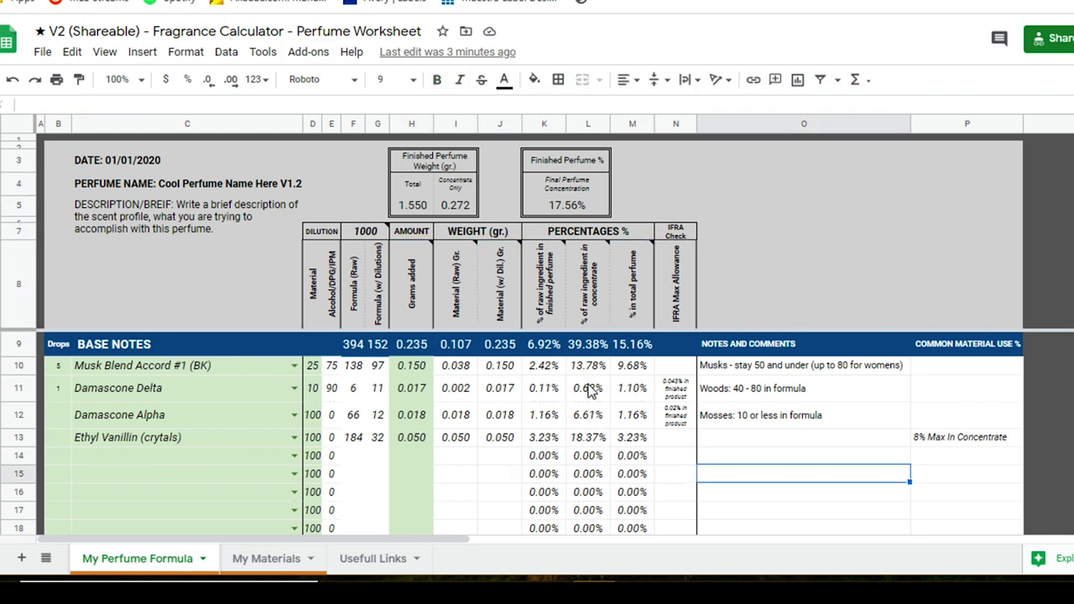
{"action": "left_click", "coordinate": [761, 270]}
{"action": "left_click", "coordinate": [786, 205]}
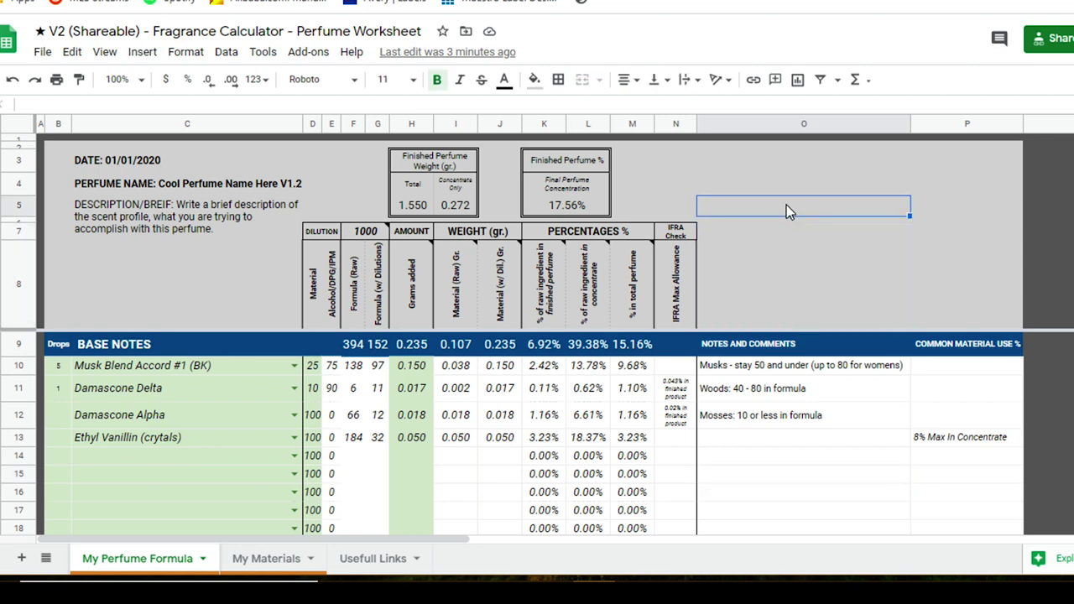
{"action": "key", "text": "Up"}
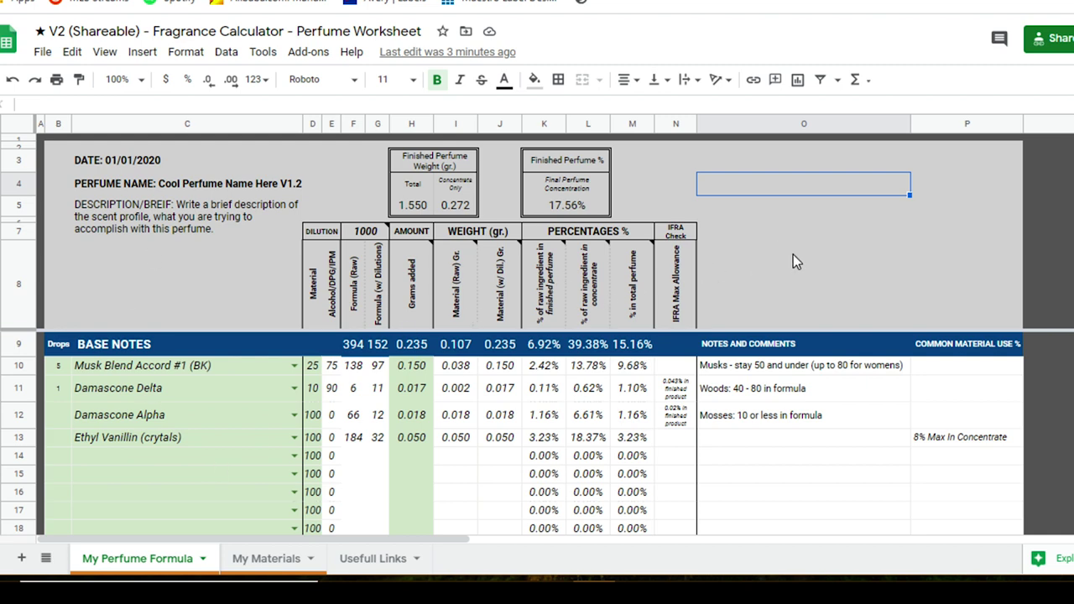
{"action": "left_click", "coordinate": [795, 252]}
{"action": "left_click", "coordinate": [795, 212]}
{"action": "left_click", "coordinate": [790, 189]}
{"action": "left_click", "coordinate": [789, 209]}
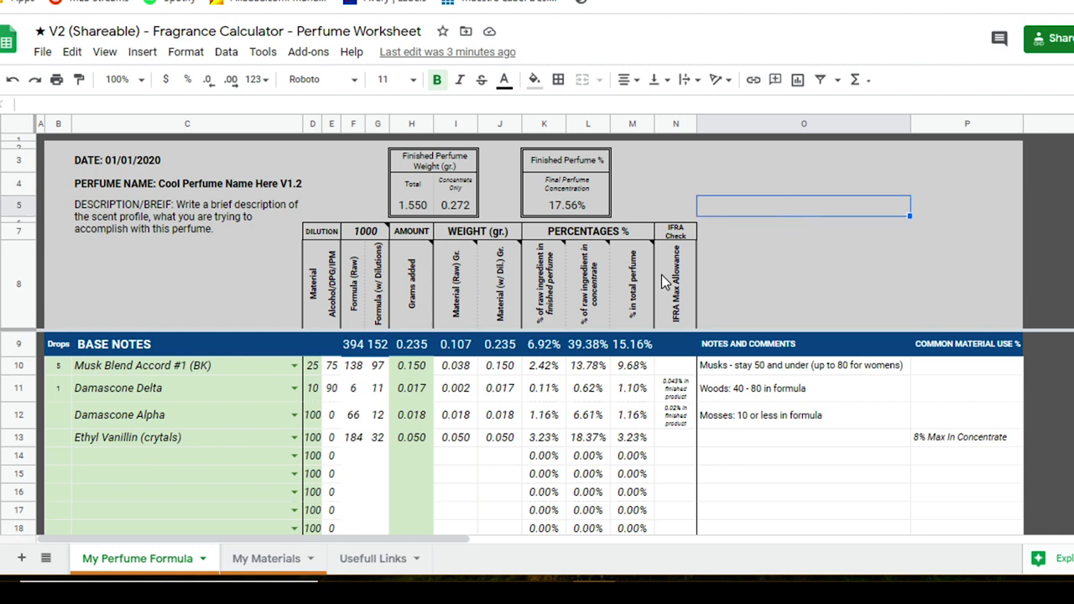